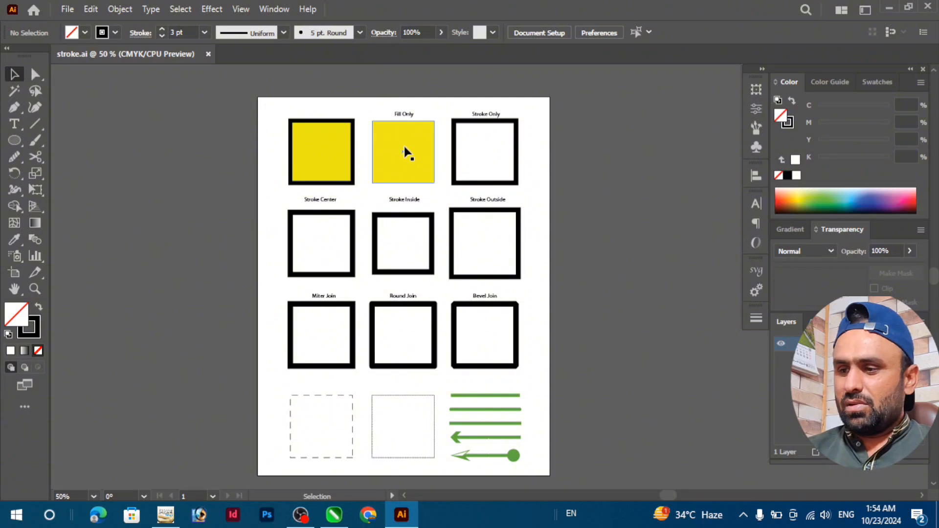
- Duplicate the "Fill Only" label above the yellow square that has a black outline
alt+scroll(340, 105, up, 2)
click(476, 125)
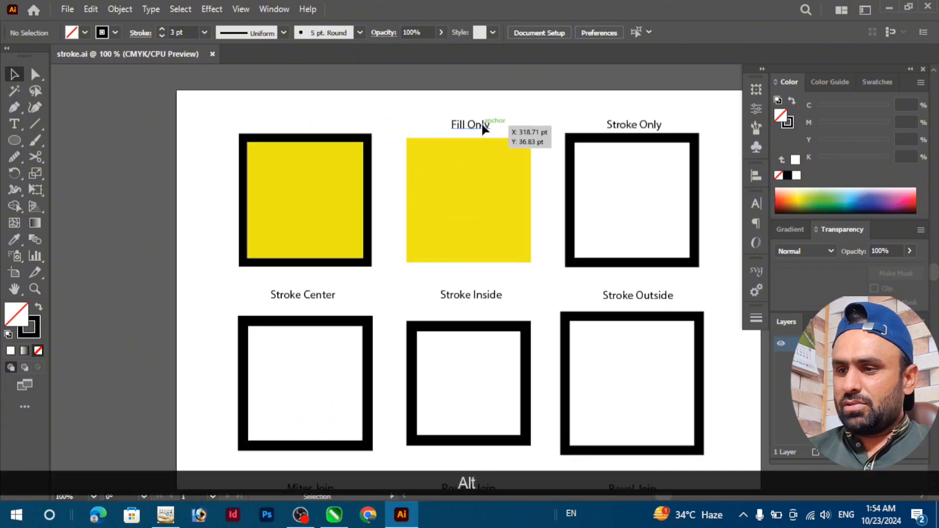
drag(475, 127, 292, 128)
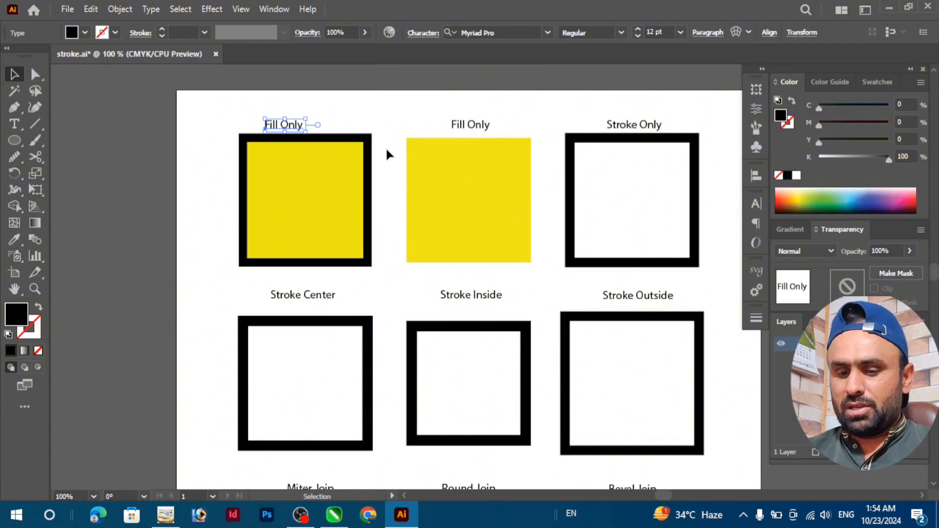
- Change the copied label's text to "Fill & Stroke", removing the word "Only"
key(t)
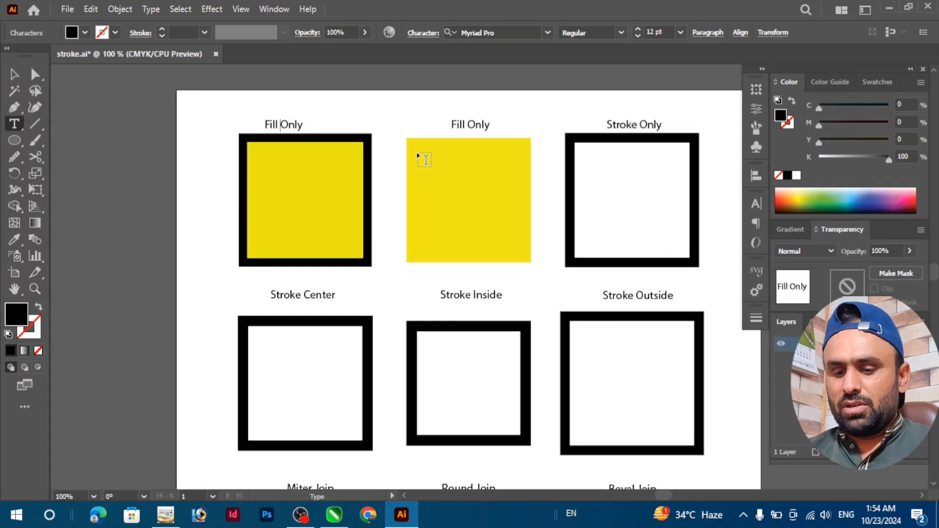
text(& Str)
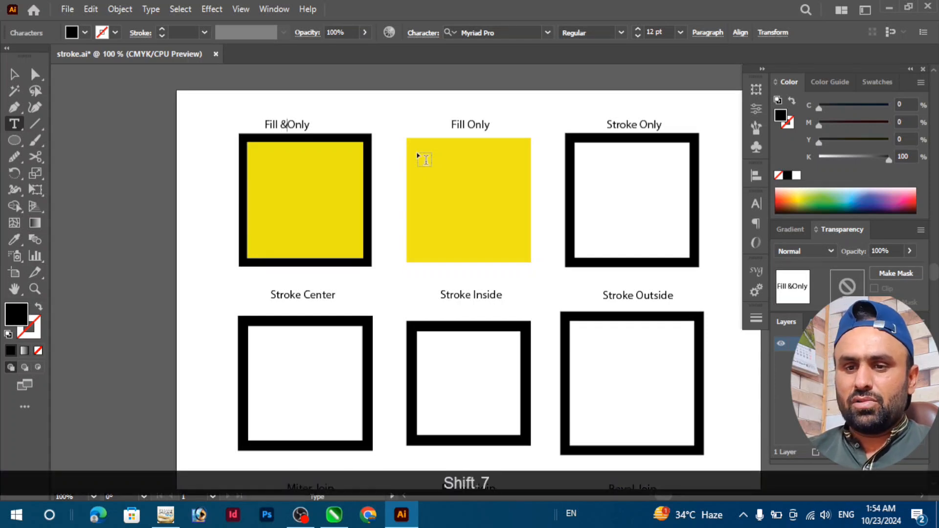
text(o)
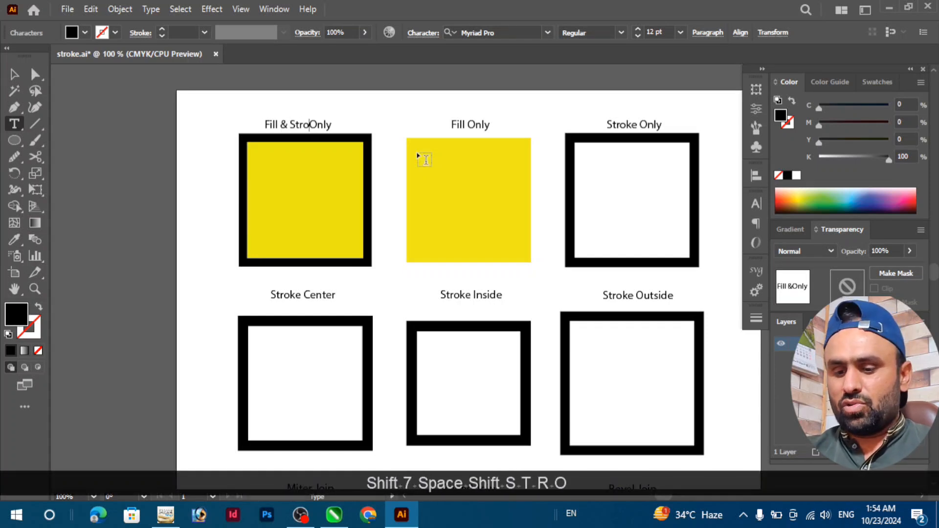
text(ke)
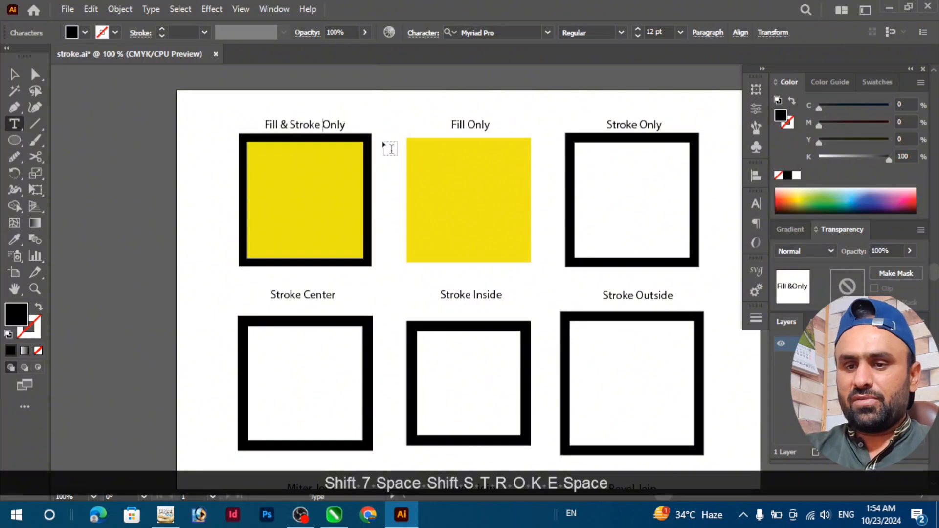
drag(323, 126, 352, 126)
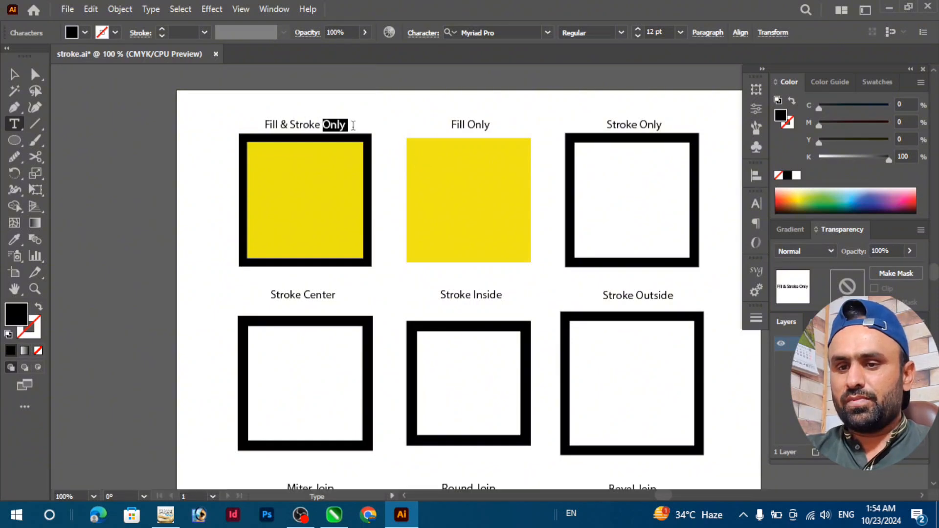
key(Delete)
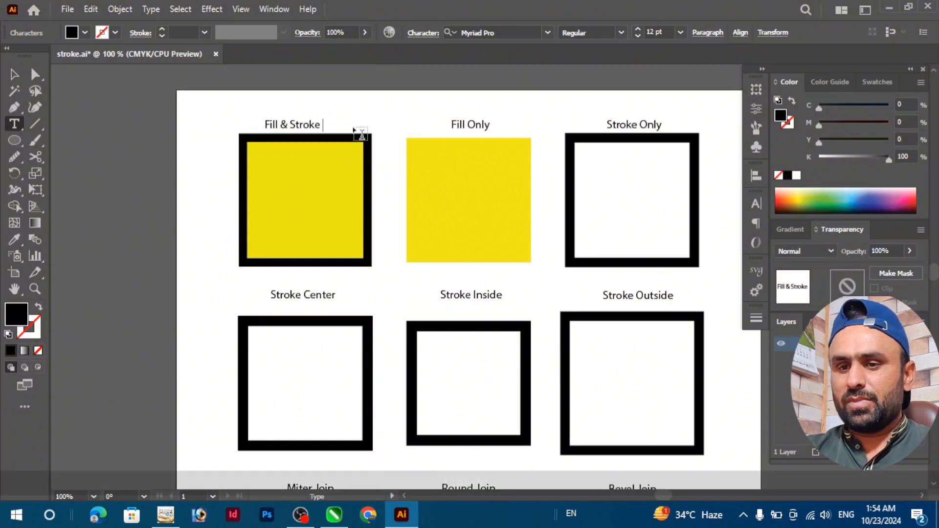
- Nudge the "Fill & Stroke" label slightly to the right above its square and deselect it
click(34, 74)
key(Right)
key(Right)
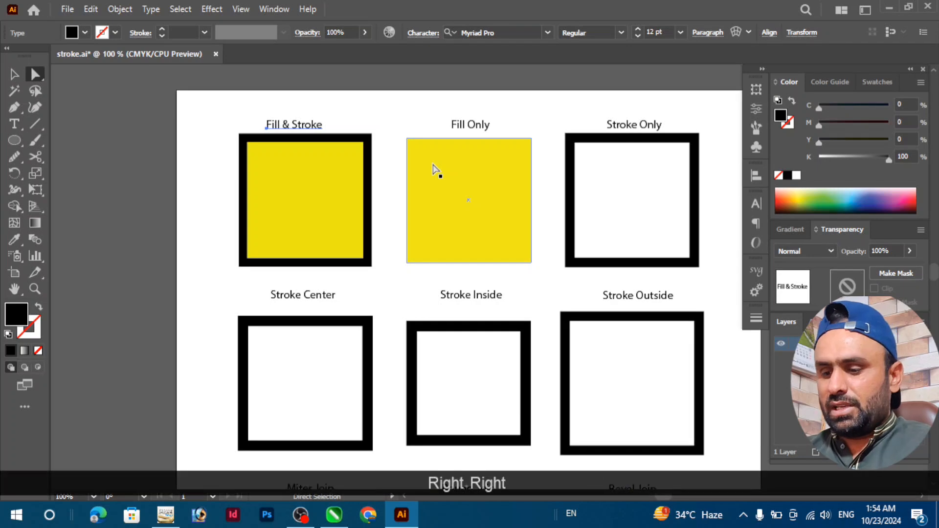
key(Right)
key(Right)
key(Right)
key(Right)
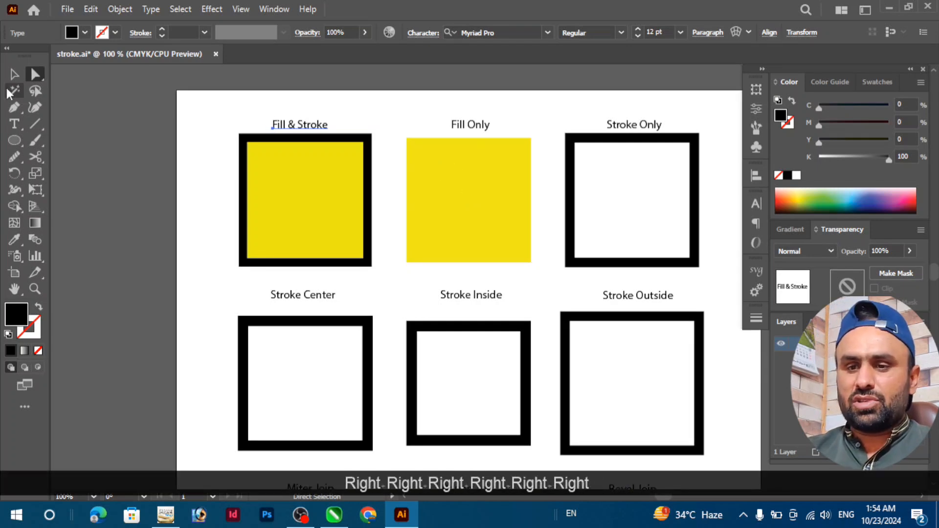
click(11, 76)
click(213, 277)
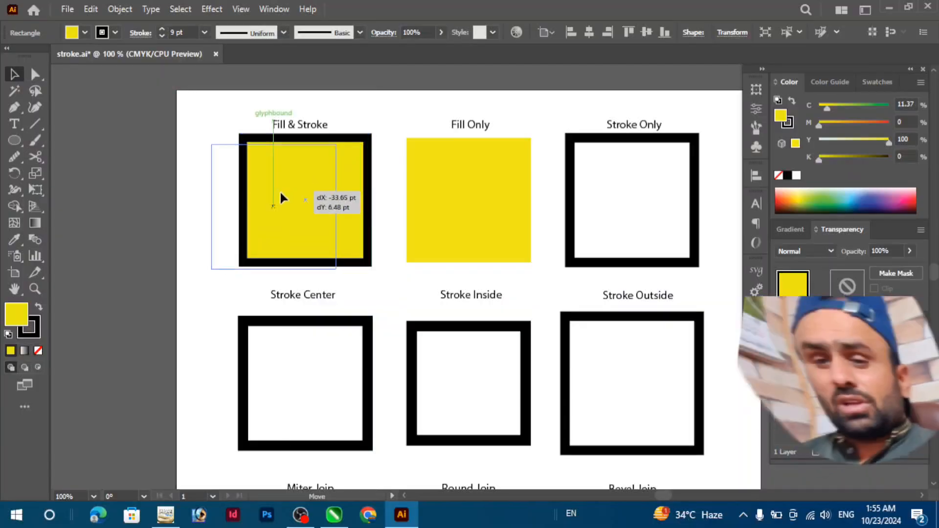
- Shift the Fill & Stroke square slightly to centre it under its label, and undo the trial move of the Fill Only square
mouse_move(280, 193)
mouse_down()
mouse_move(313, 201)
mouse_move(325, 195)
mouse_move(317, 190)
mouse_up()
click(457, 193)
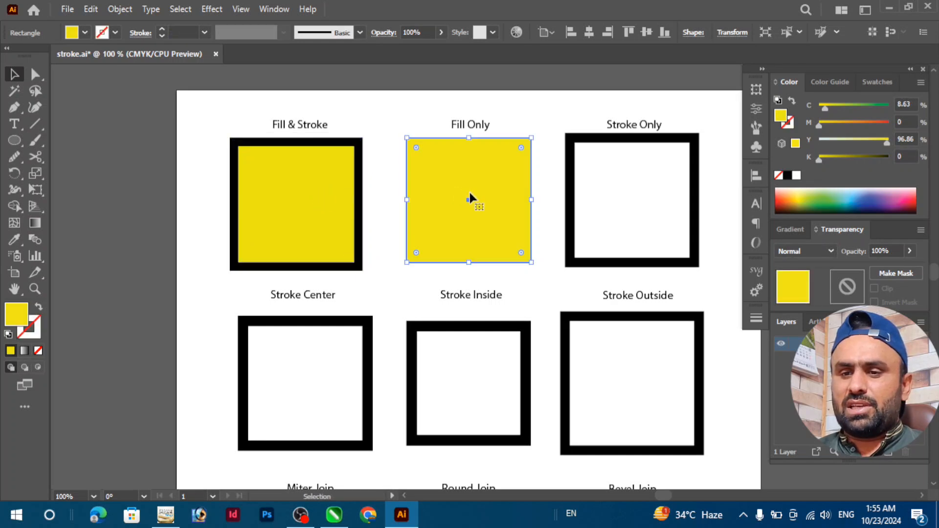
drag(470, 199, 453, 206)
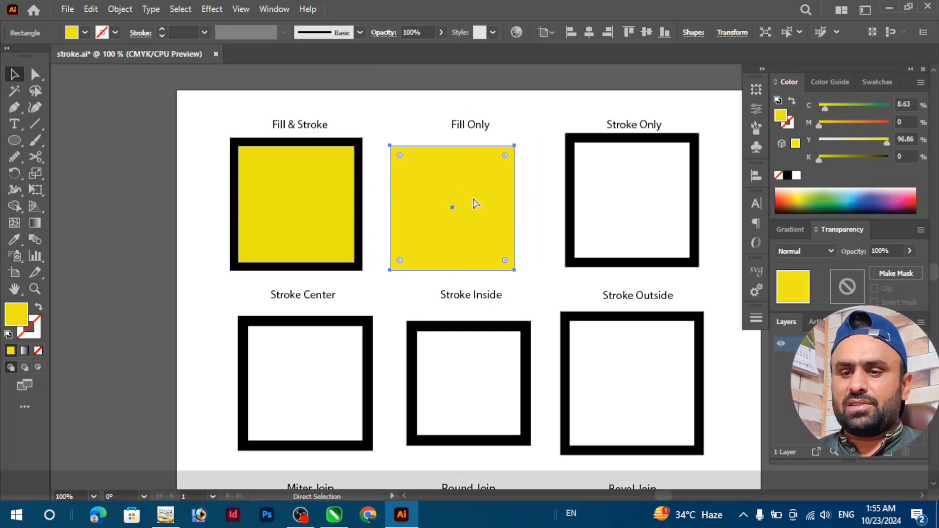
key(ctrl+z)
key(ctrl+z)
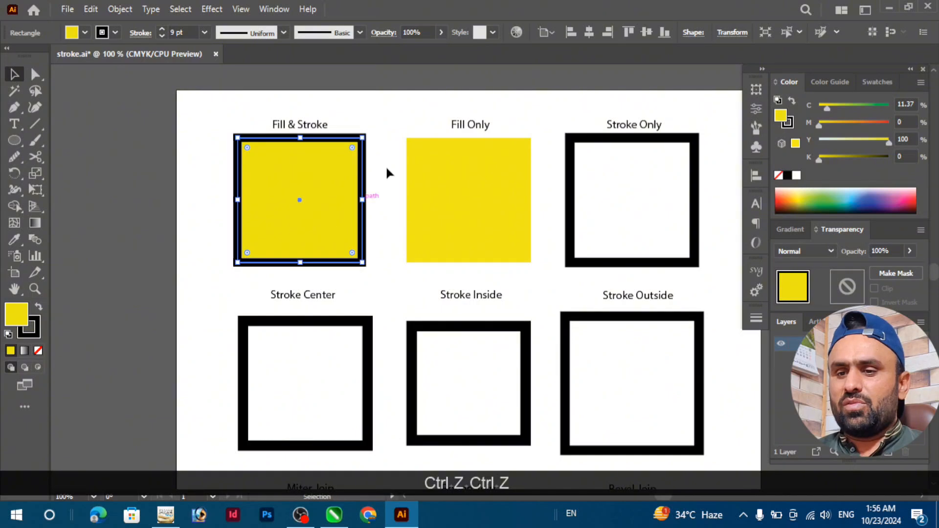
- Try to move the Stroke Only square from its empty interior and by its outline, and undo the move
drag(393, 113, 348, 164)
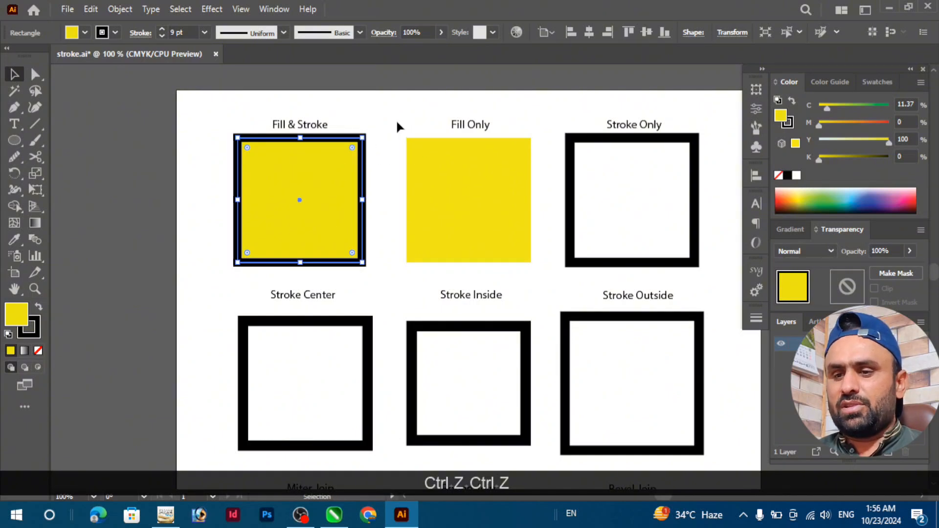
click(421, 168)
mouse_move(554, 116)
mouse_down()
mouse_move(589, 174)
mouse_move(685, 267)
mouse_up()
click(590, 123)
click(616, 185)
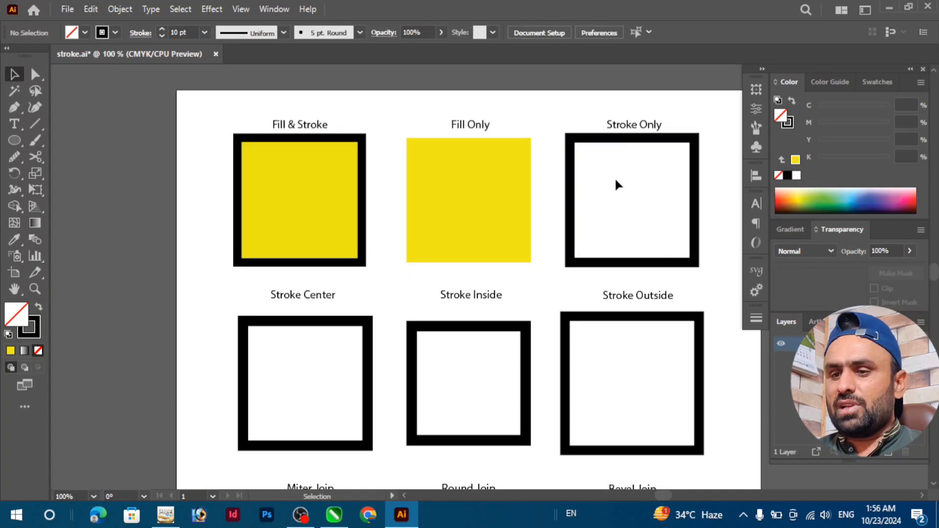
drag(649, 221, 647, 219)
click(575, 116)
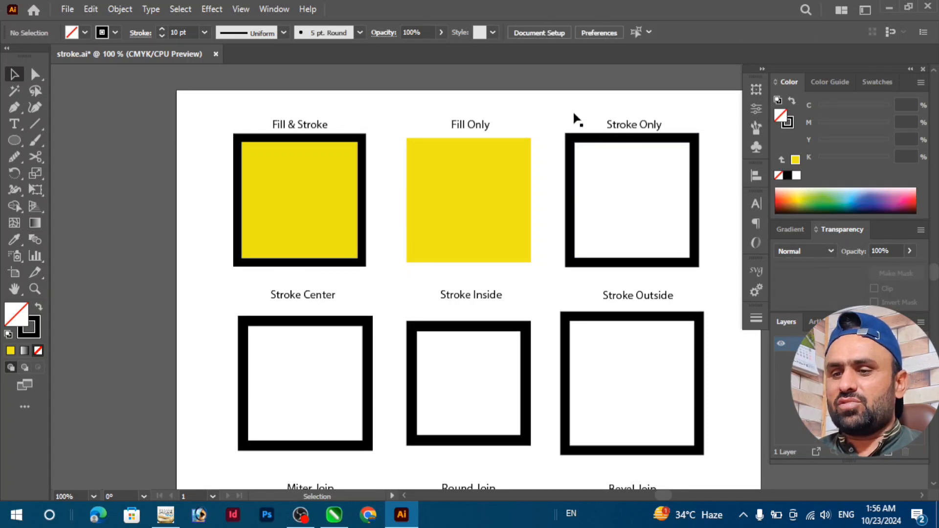
drag(594, 127, 593, 126)
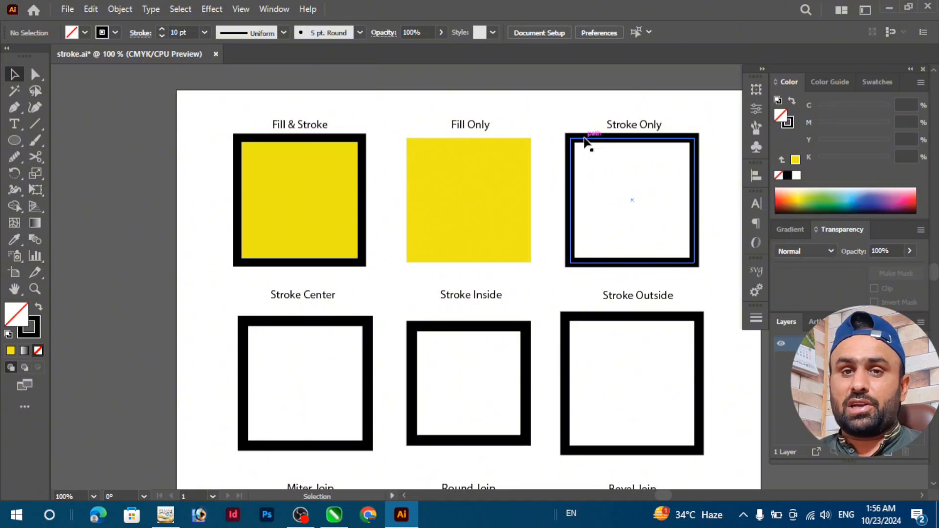
drag(586, 142, 563, 149)
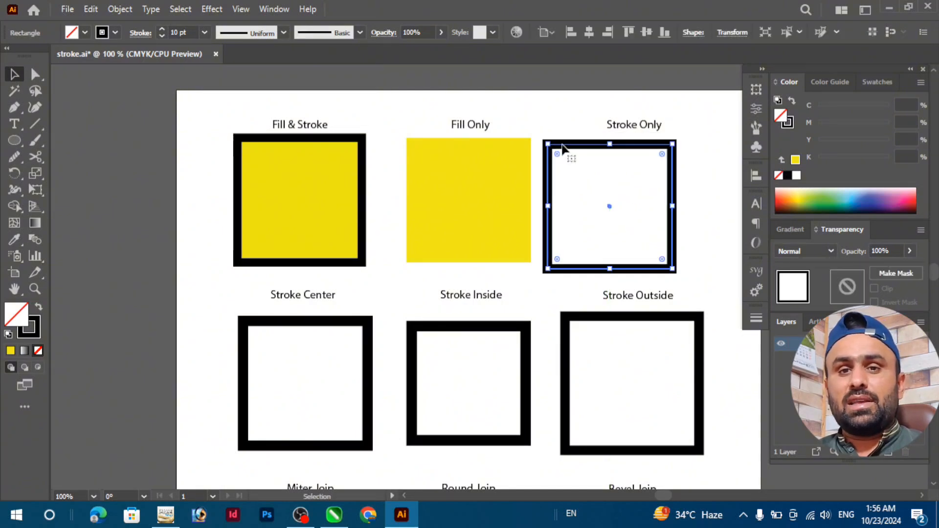
key(ctrl+z)
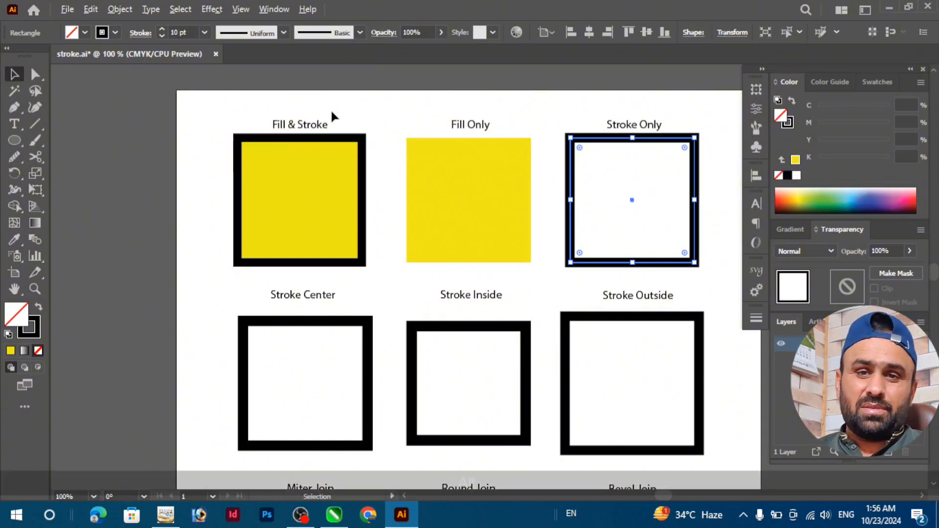
- Look up Stroke in the list of available panels and view the stroke options of the Stroke Only square
scroll(330, 110, down, 1)
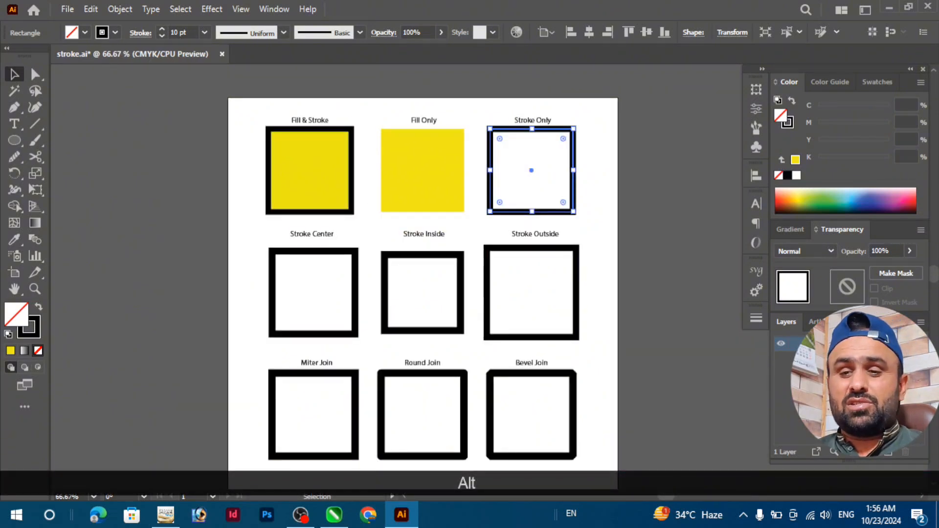
scroll(287, 125, up, 1)
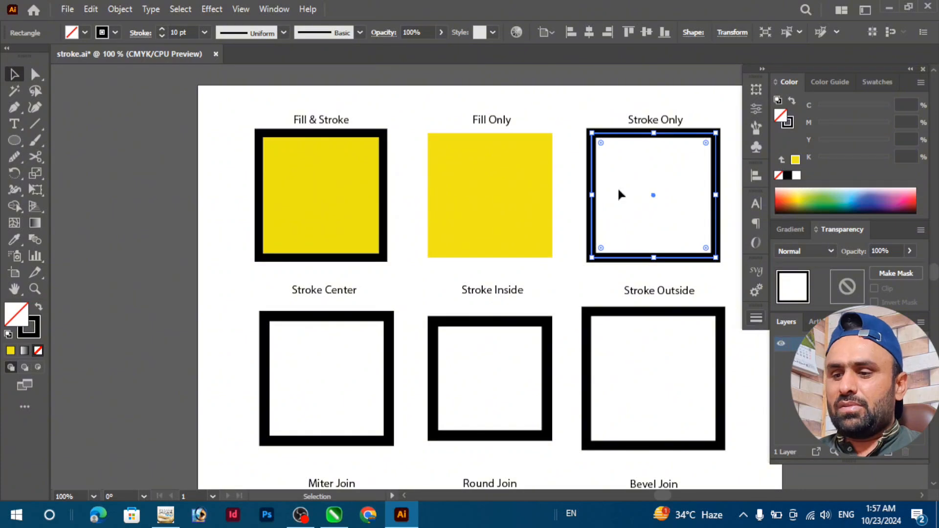
click(280, 9)
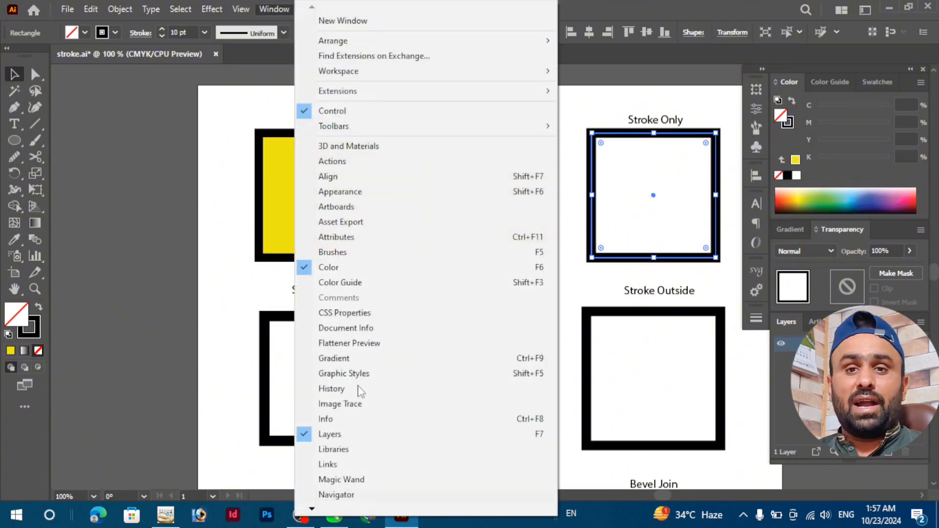
click(312, 510)
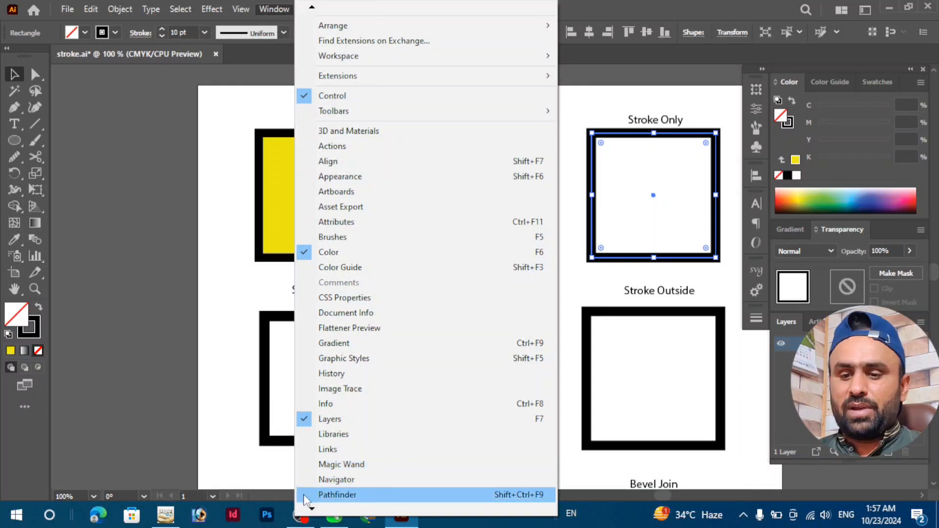
mouse_move(311, 511)
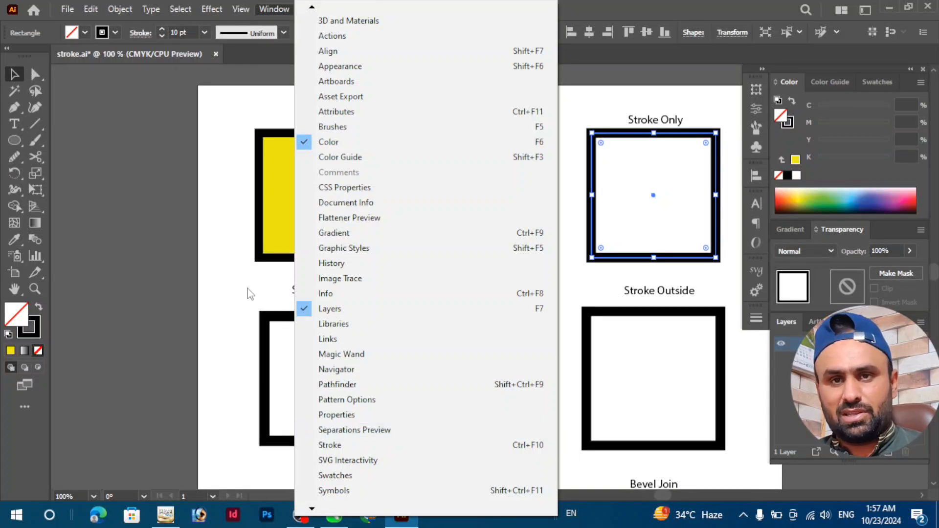
click(145, 39)
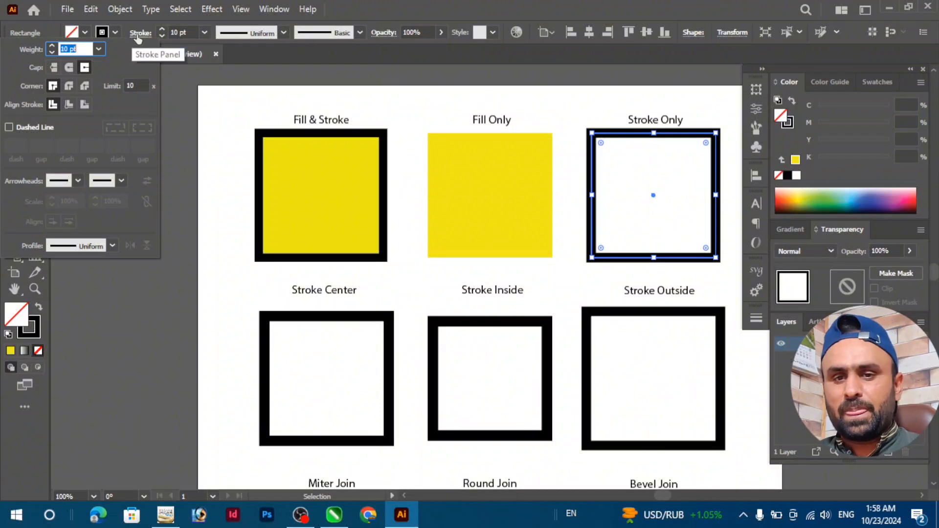
click(137, 35)
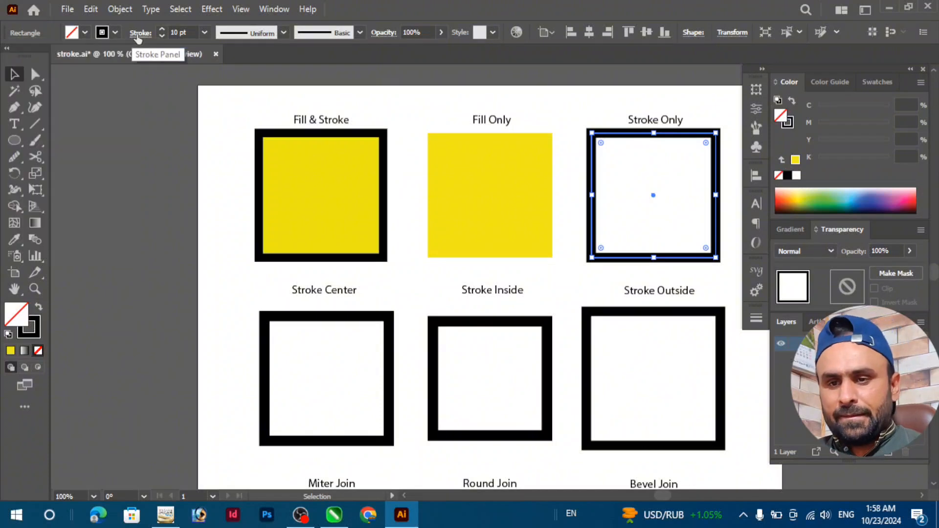
- Open the Stroke panel as a floating panel and place it beside the Stroke Only square, clear of the artwork
click(756, 318)
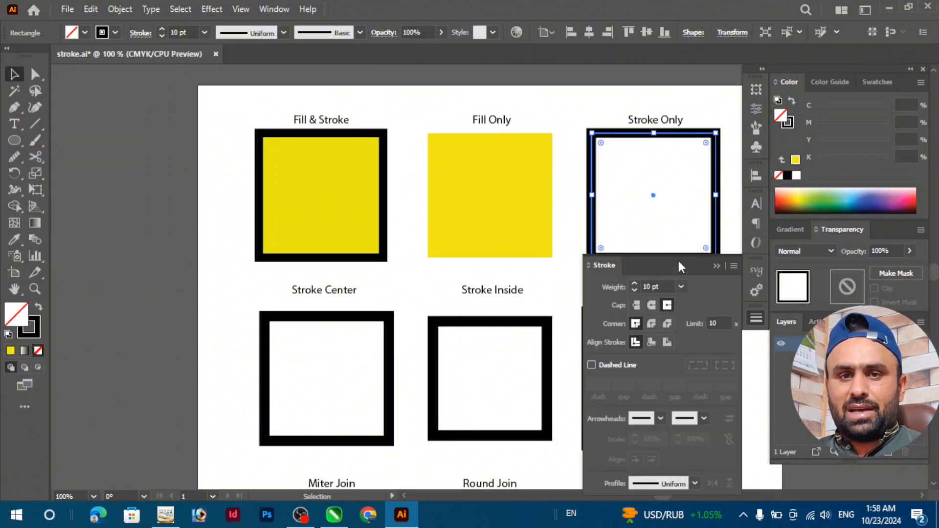
mouse_move(678, 264)
mouse_down()
mouse_move(746, 296)
mouse_move(800, 186)
mouse_move(823, 87)
mouse_move(811, 113)
mouse_move(203, 173)
mouse_move(157, 95)
mouse_up()
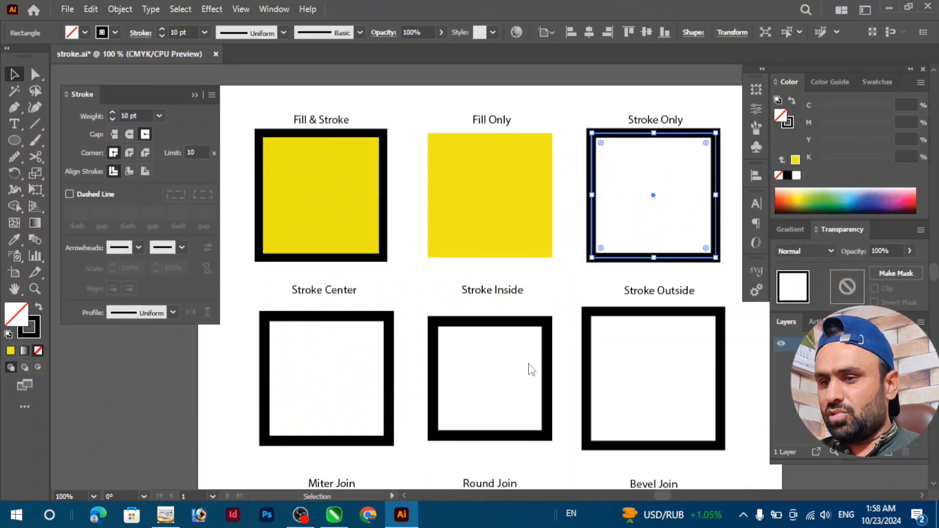
drag(921, 496, 921, 496)
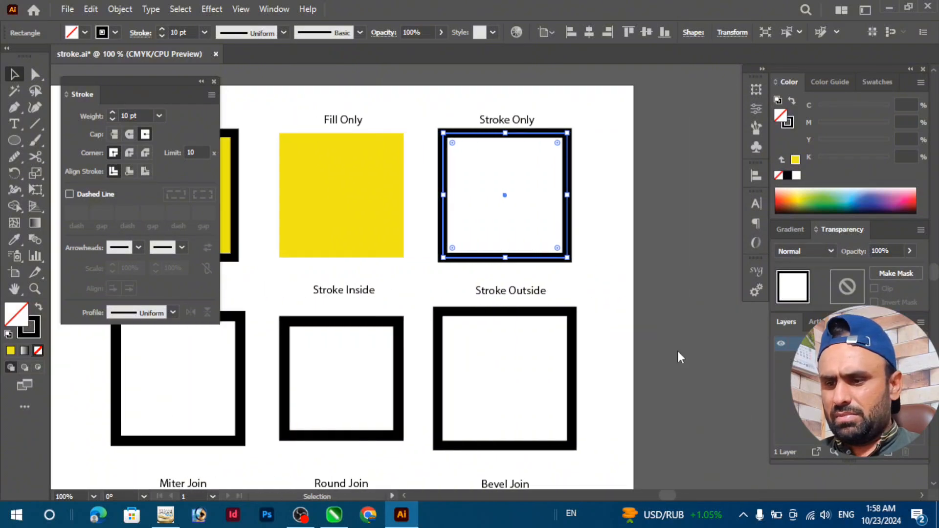
mouse_move(122, 86)
mouse_down()
mouse_move(618, 238)
mouse_move(655, 240)
mouse_move(644, 229)
mouse_move(643, 85)
mouse_up()
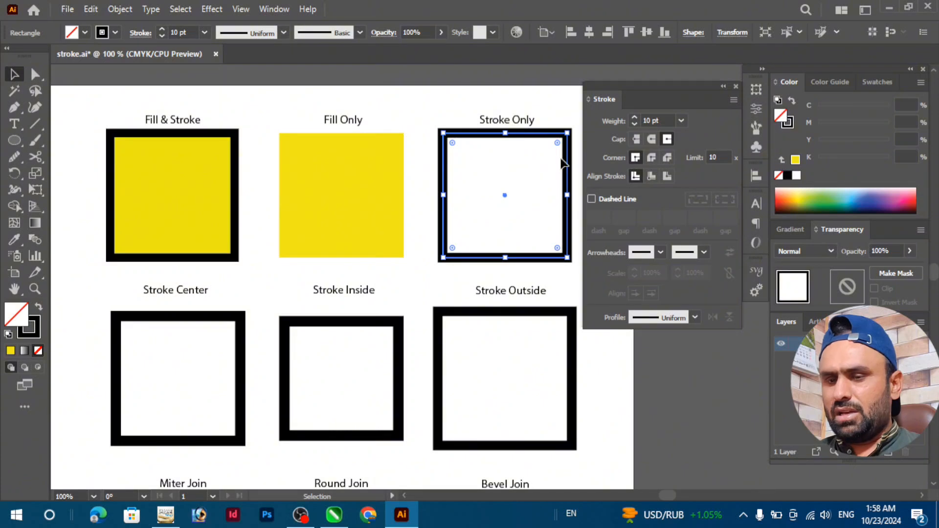
- Compare the stroke settings of the Fill & Stroke, Fill Only and Stroke Only squares
click(206, 155)
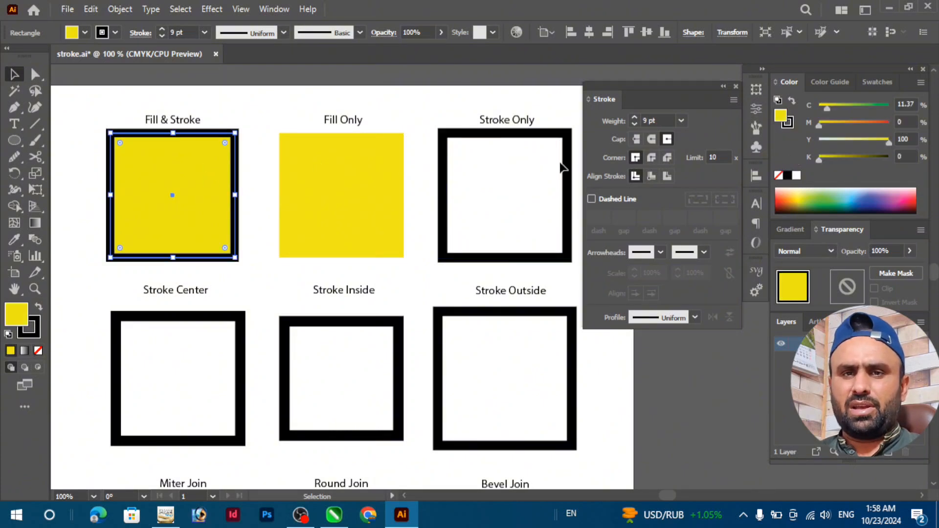
click(667, 140)
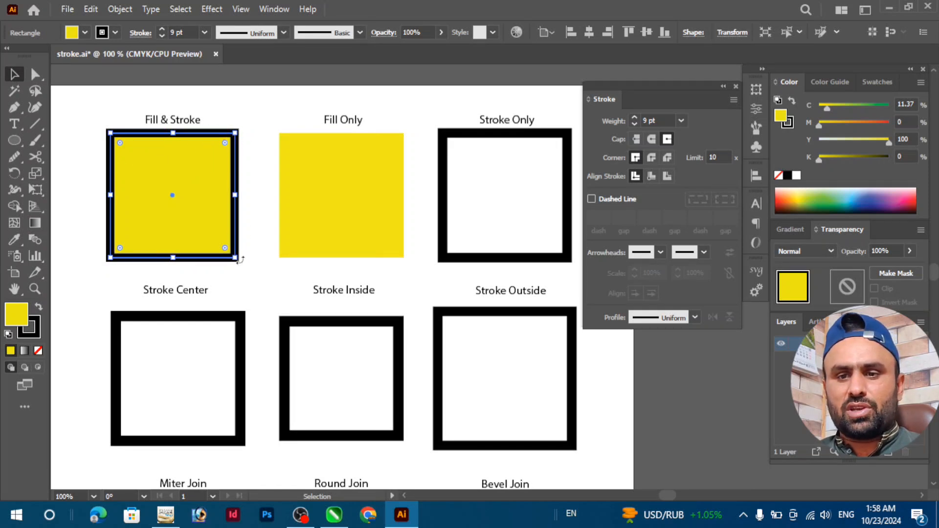
click(304, 142)
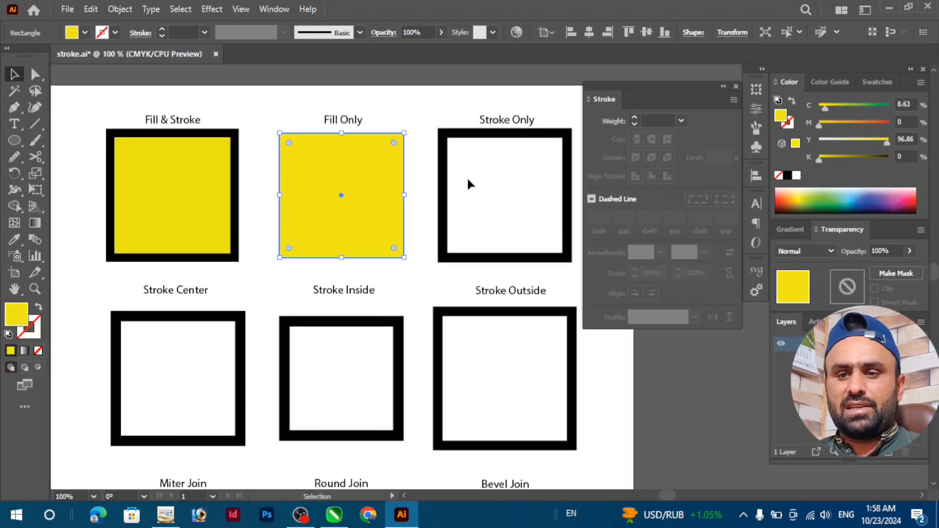
click(445, 136)
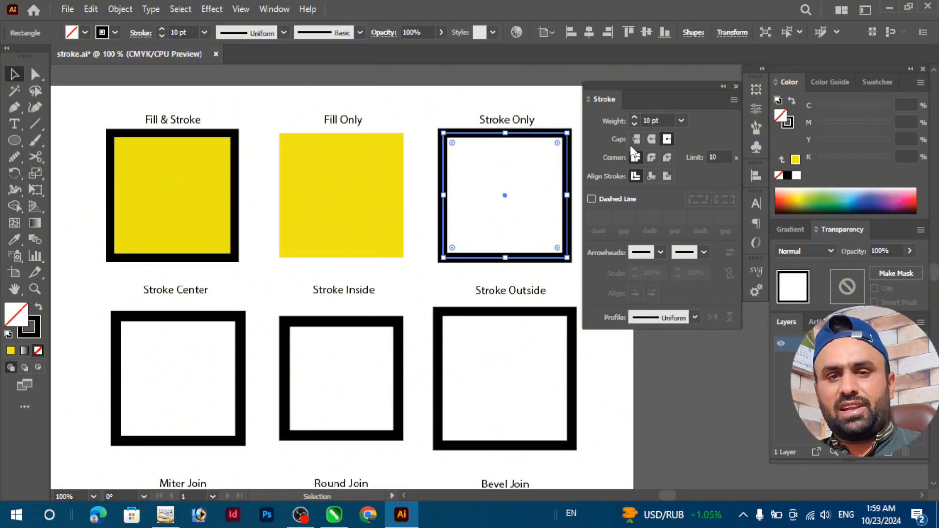
- Review the stroke options of the Fill Only, Fill & Stroke and Stroke Only squares one by one, and select all three together
click(386, 165)
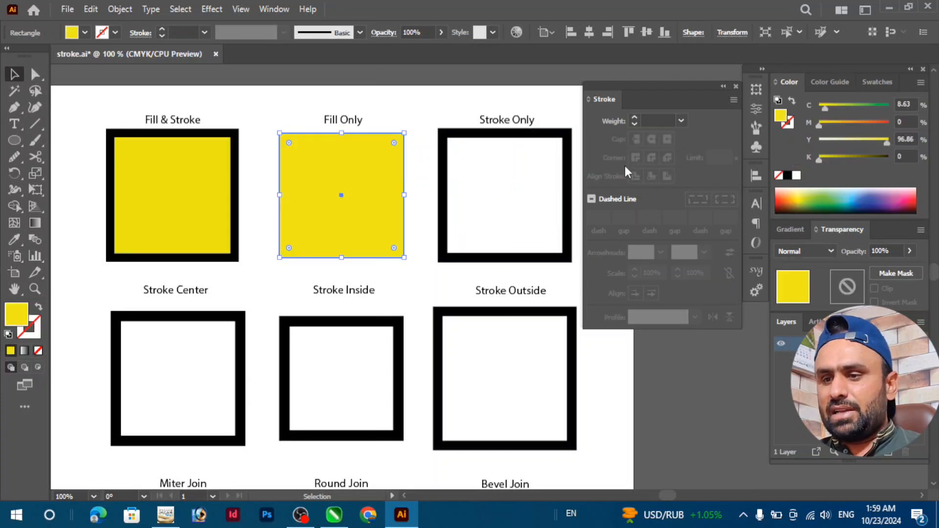
click(147, 188)
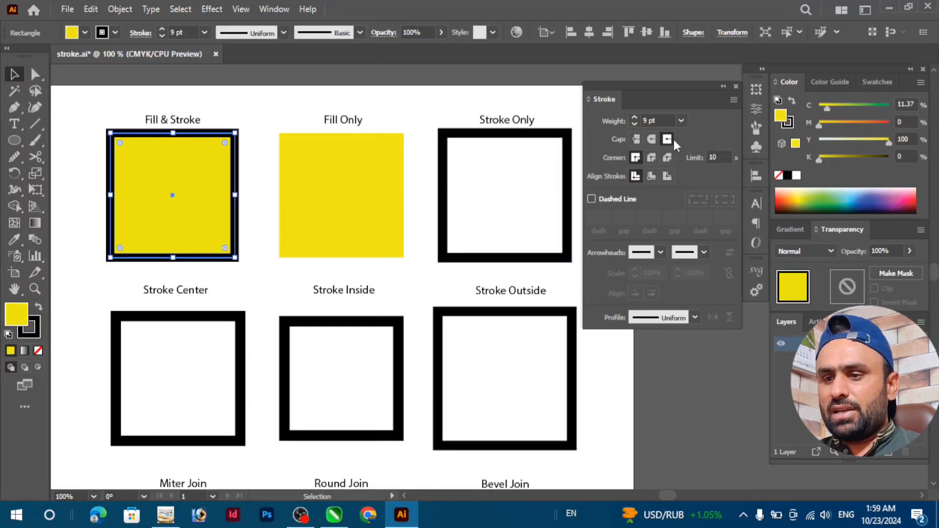
click(463, 170)
click(474, 134)
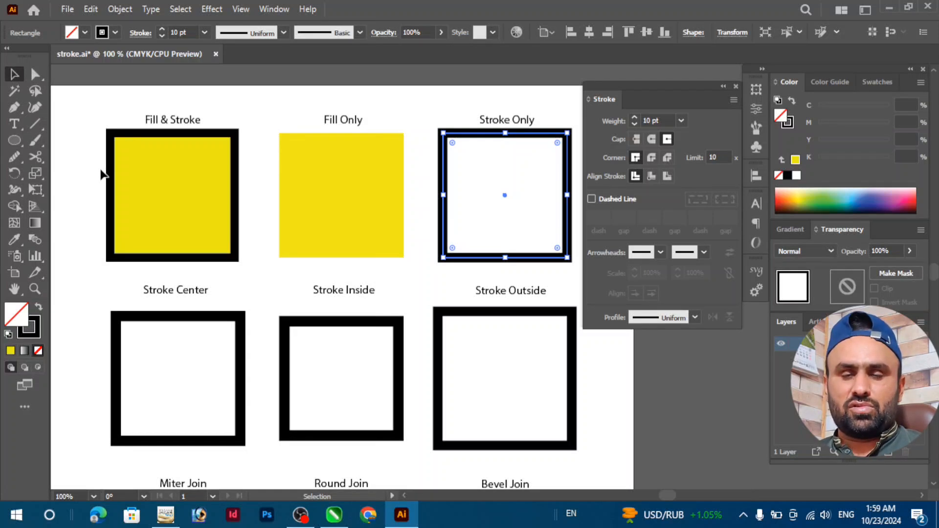
mouse_move(102, 171)
mouse_down()
mouse_move(346, 172)
mouse_move(571, 210)
mouse_up()
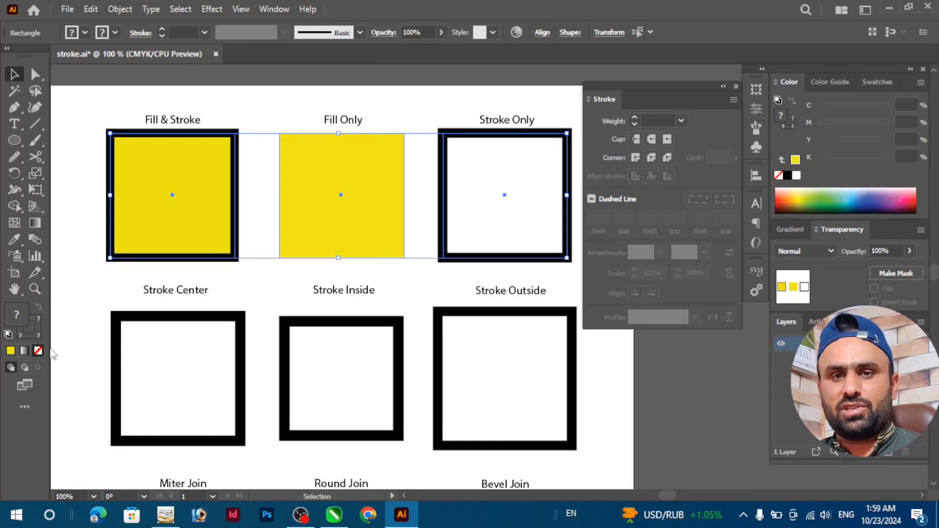
- Compare the stroke position and settings of the Stroke Center square with those of the Fill & Stroke square
click(134, 322)
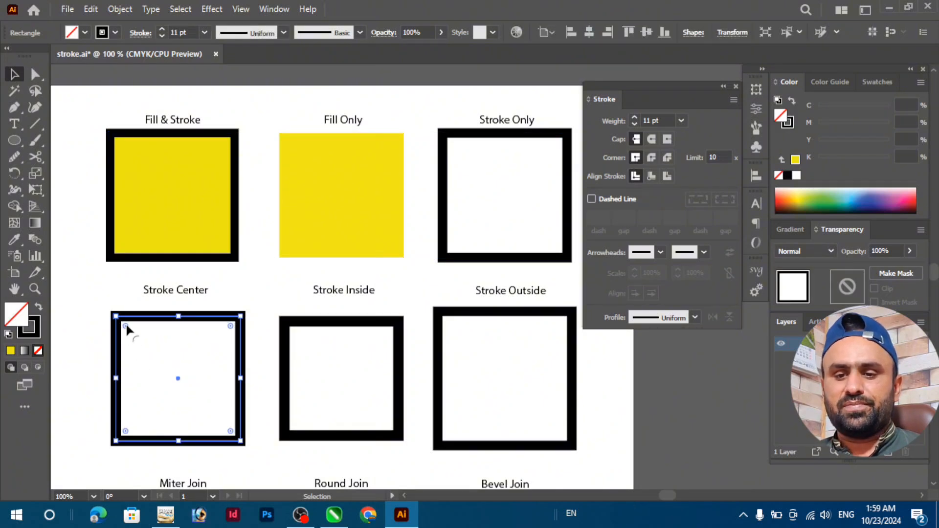
click(128, 126)
click(128, 134)
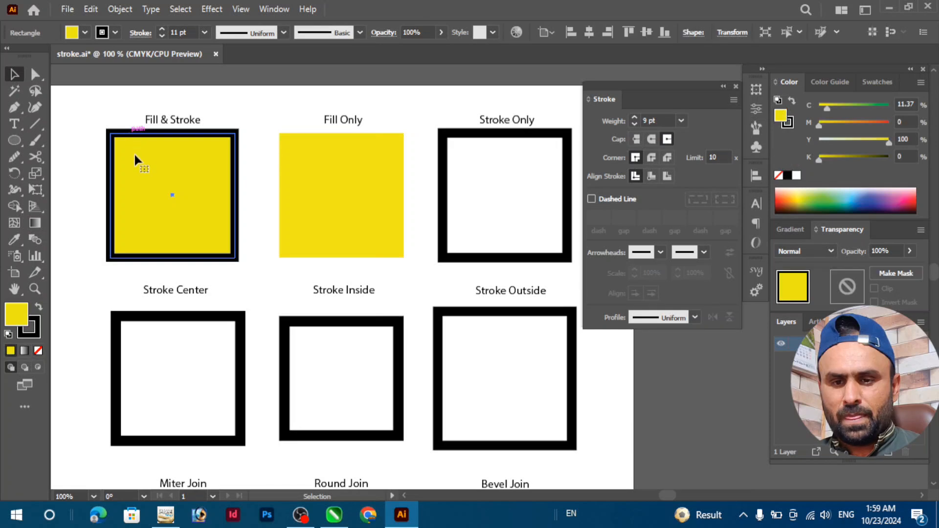
click(130, 319)
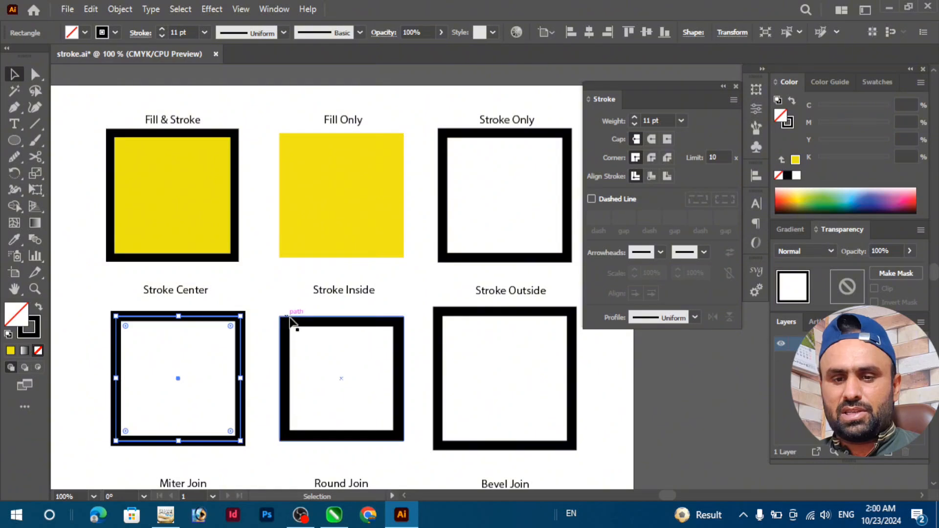
- Try to round the corners of the Stroke Inside square and undo the change
click(297, 320)
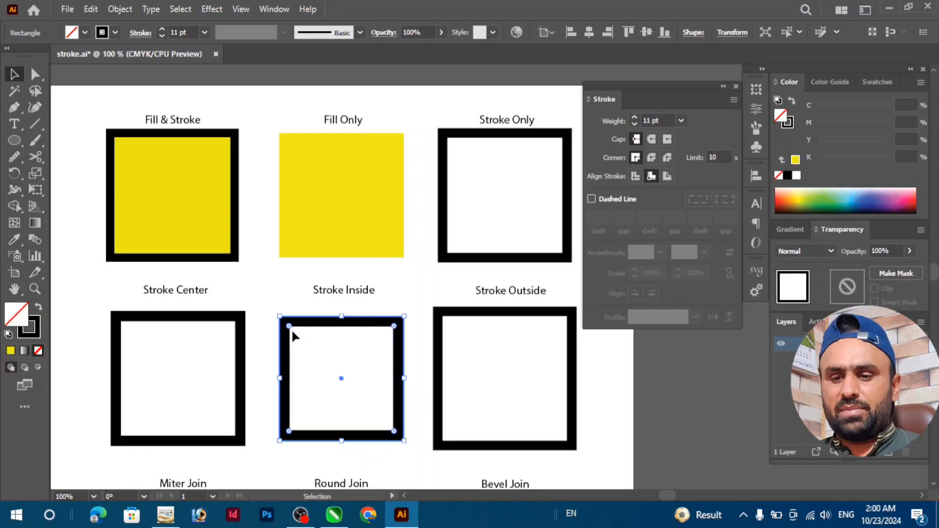
drag(292, 330, 306, 350)
key(ctrl+z)
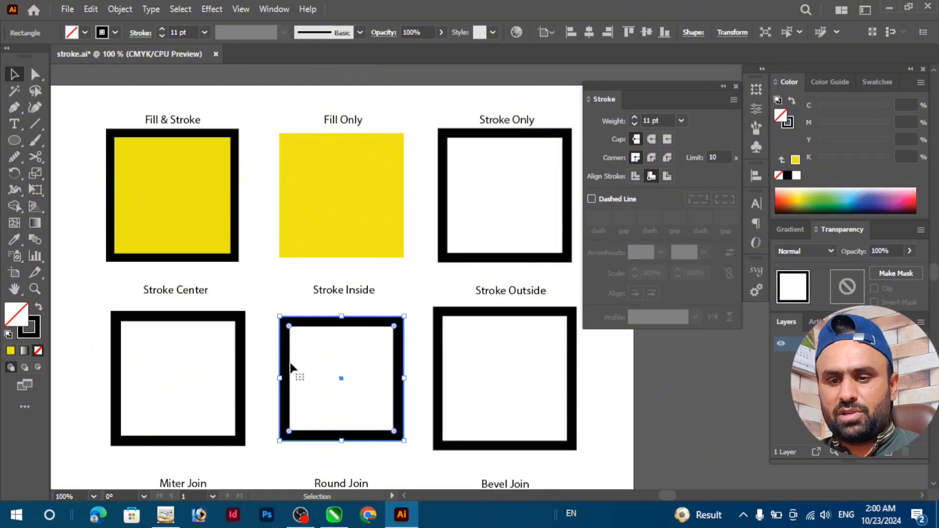
- Compare how the stroke sits relative to the path on the Stroke Outside and Stroke Inside squares
click(449, 313)
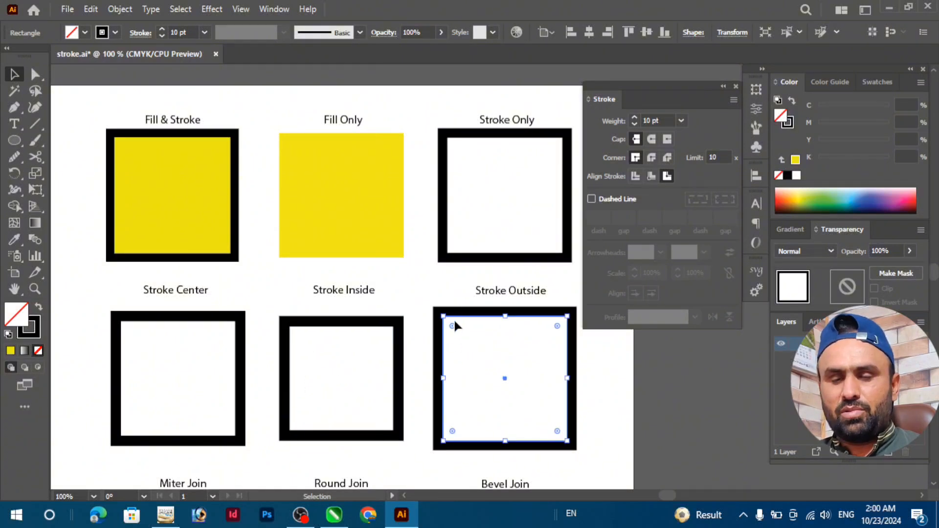
click(368, 324)
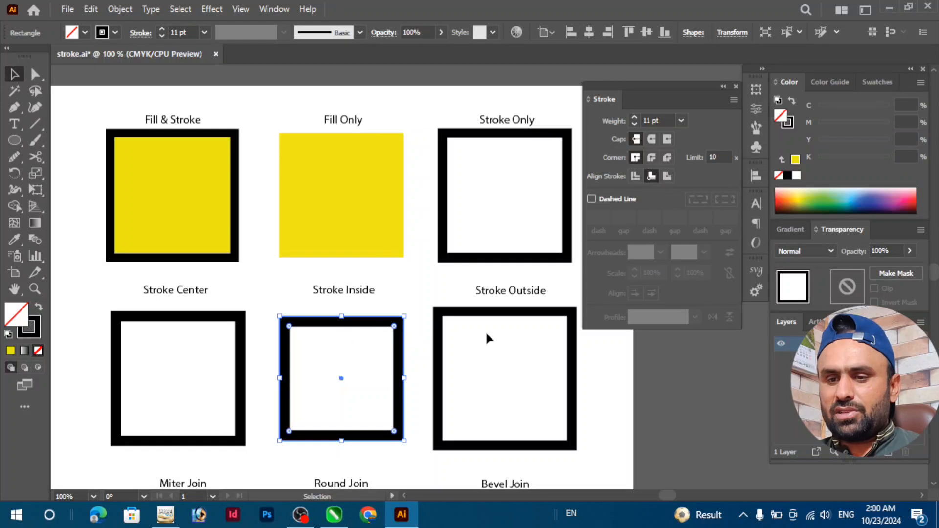
click(442, 317)
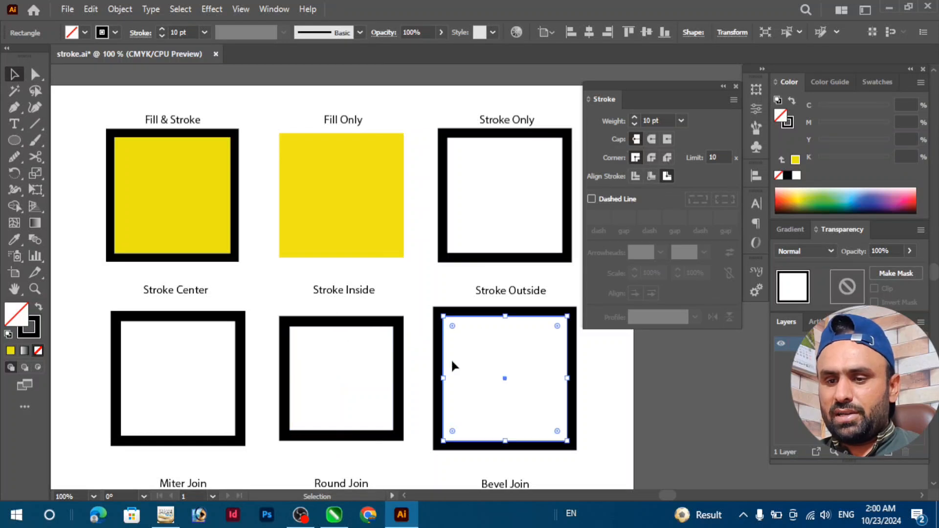
click(356, 324)
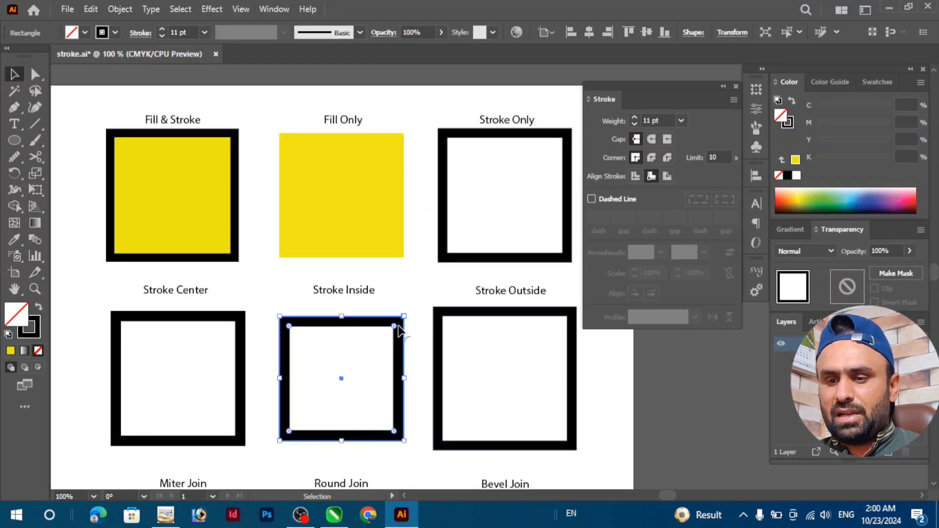
- Round all corners of the Stroke Outside square and undo the rounding
click(439, 331)
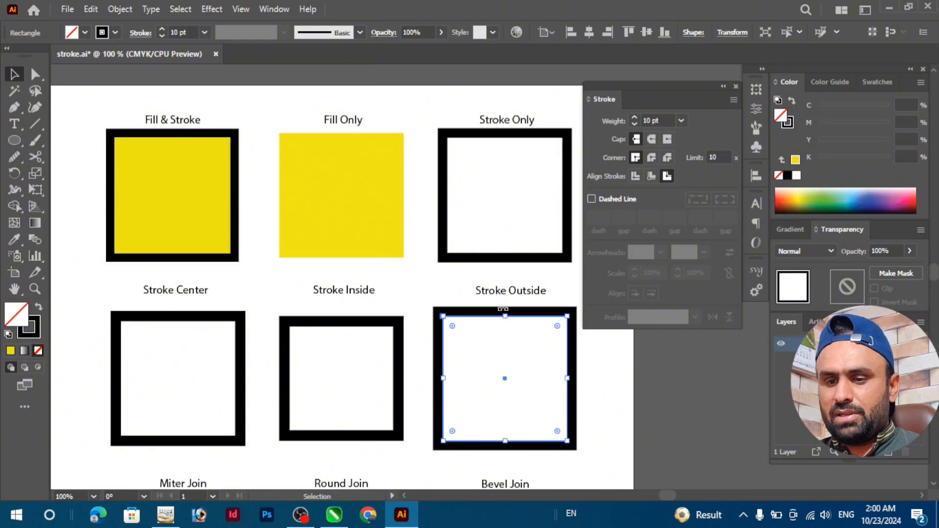
drag(453, 325, 471, 356)
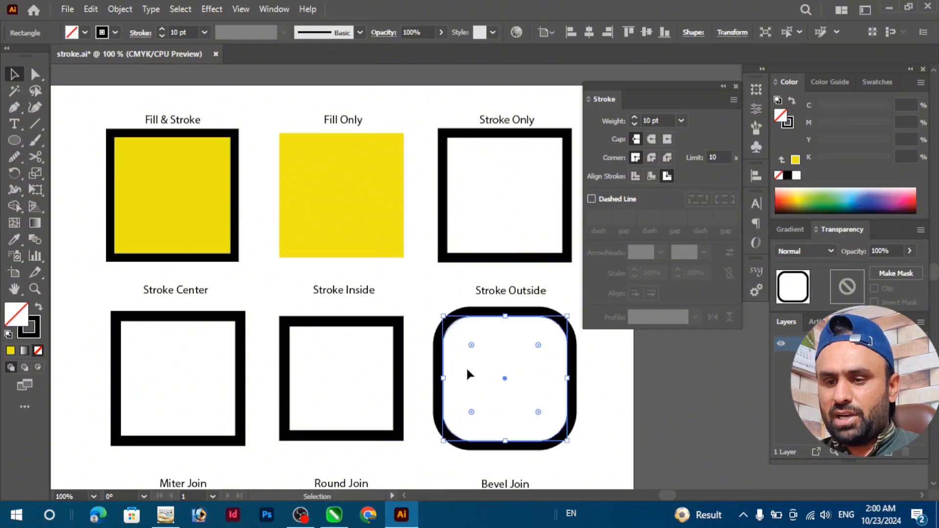
key(ctrl+z)
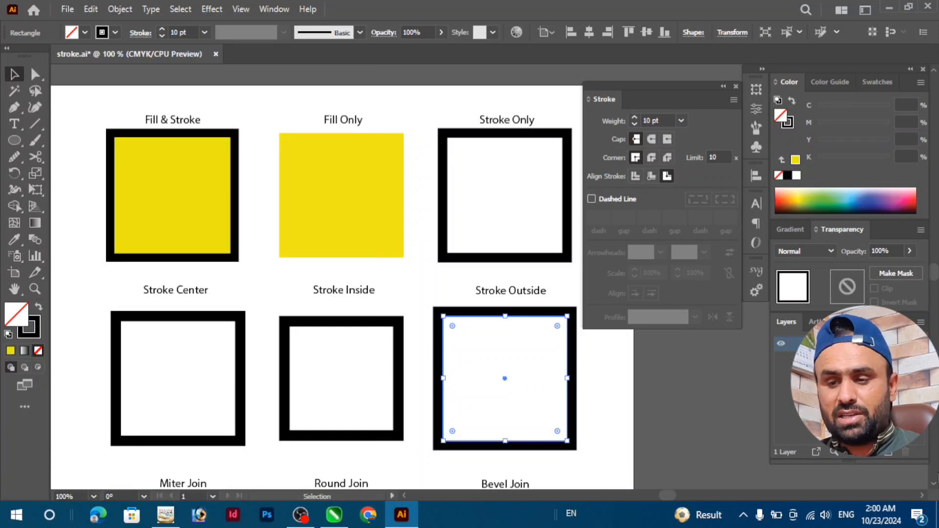
- Check the Align Stroke setting of the Stroke Center, Stroke Inside and Stroke Outside squares in turn
scroll(64, 357, down, 6)
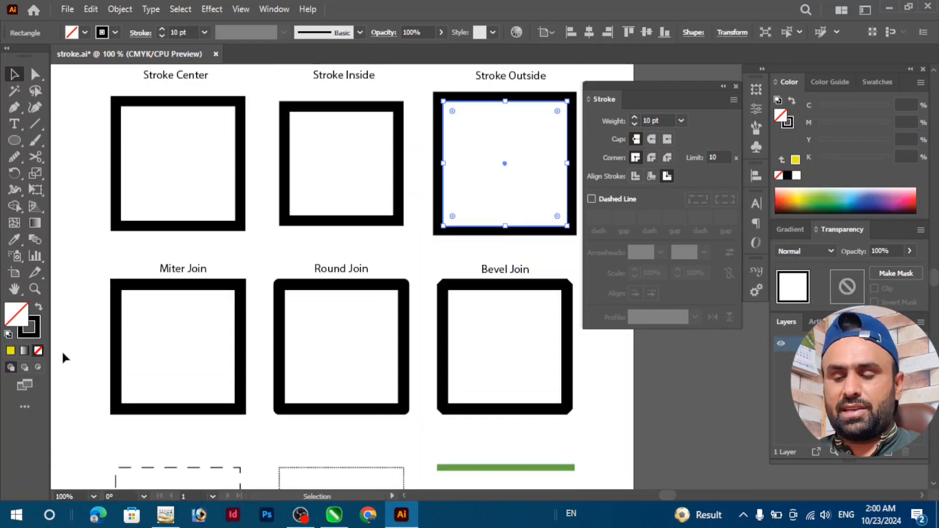
click(125, 291)
click(122, 289)
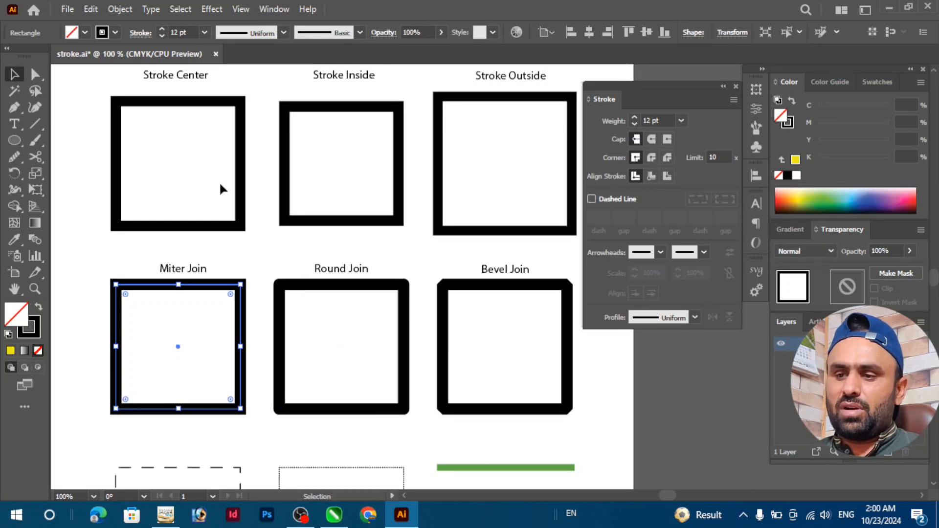
click(235, 184)
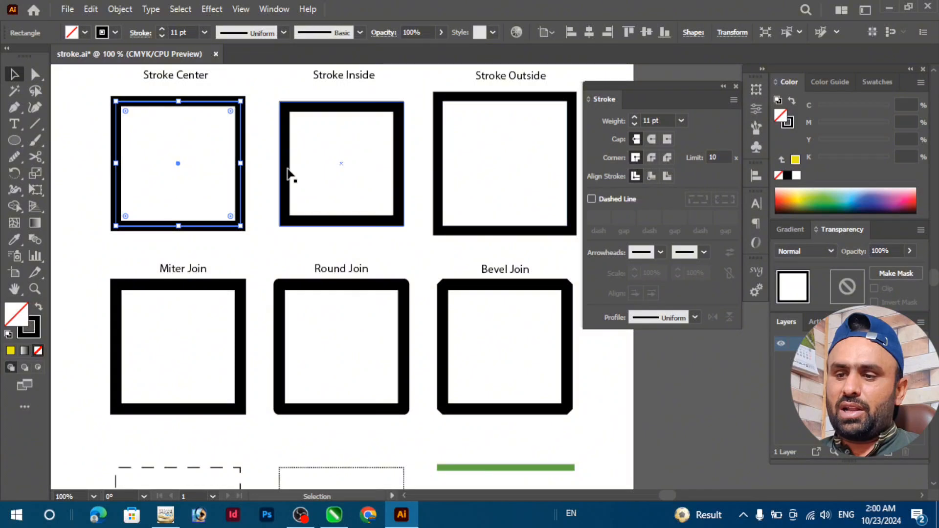
click(289, 175)
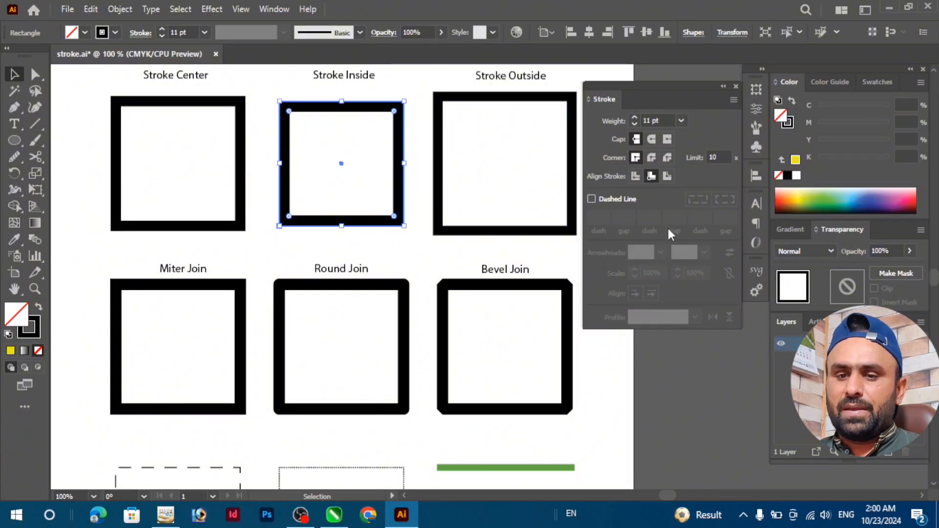
click(443, 178)
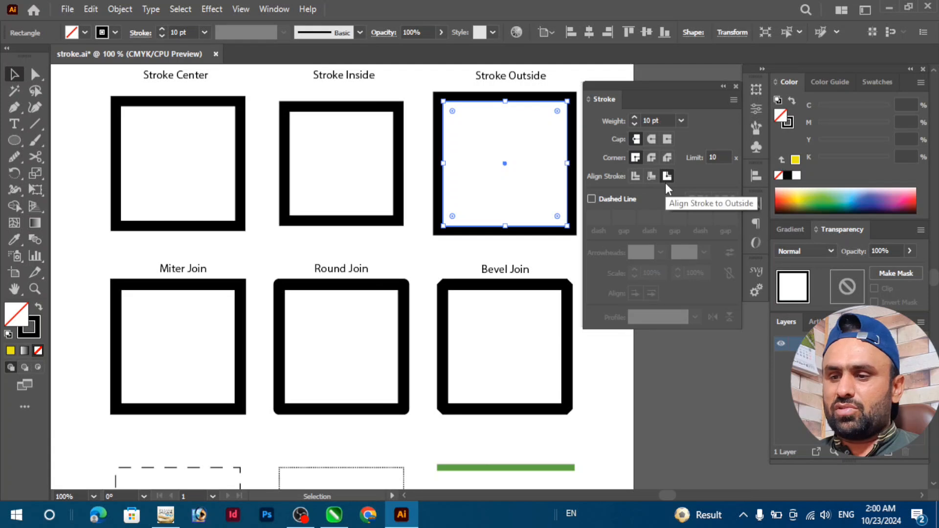
- Check the corner setting of the Miter Join, Round Join and Bevel Join squares, and inspect the bevelled corner up close
click(114, 311)
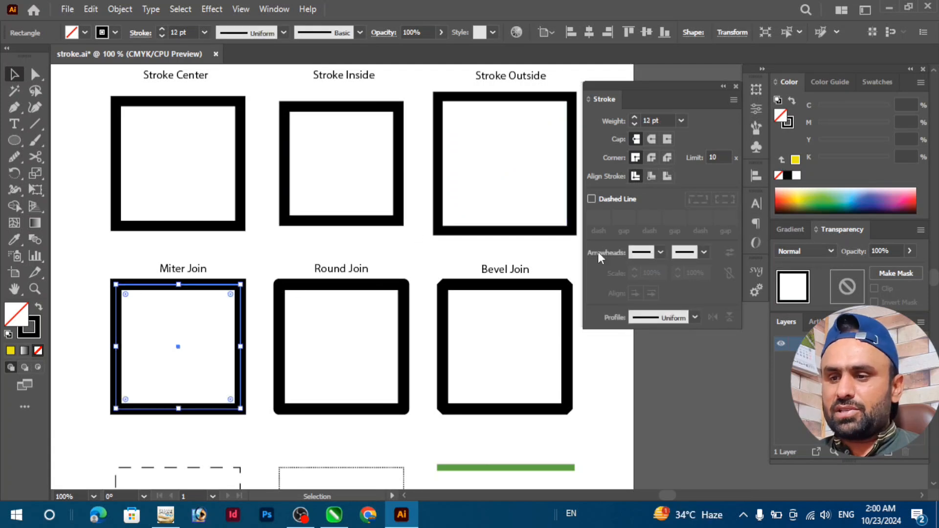
shift+click(287, 287)
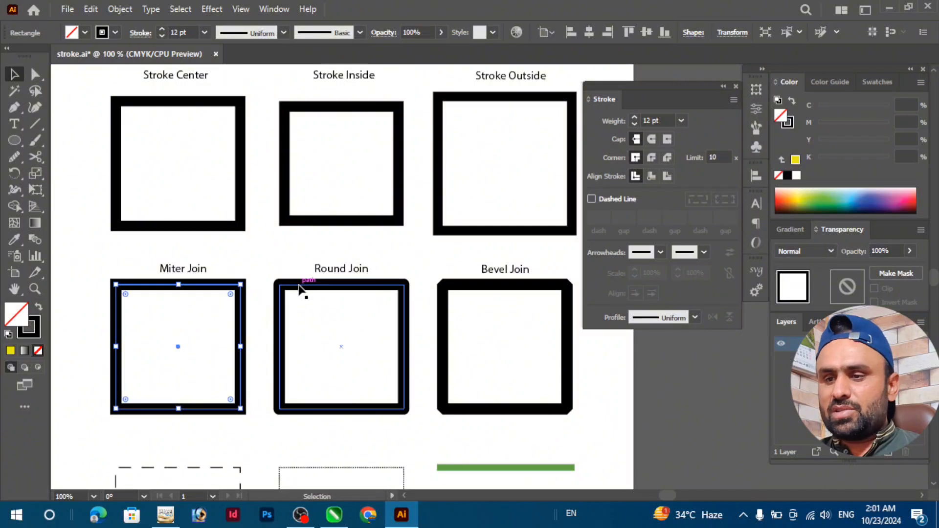
click(372, 282)
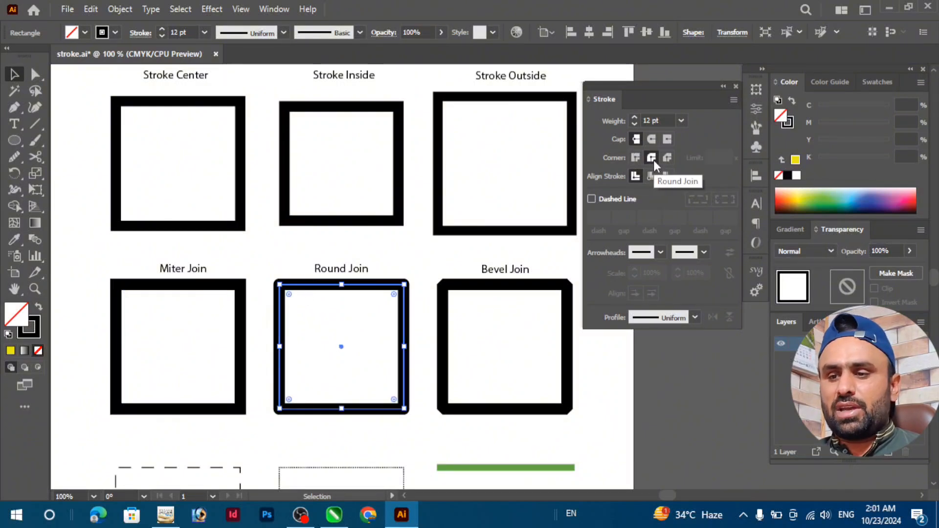
click(462, 285)
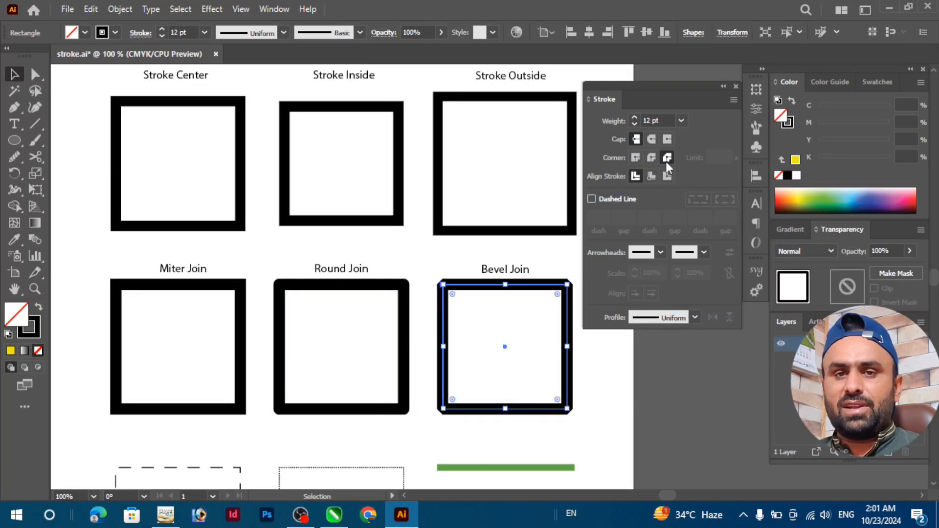
alt+scroll(444, 295, up, 1)
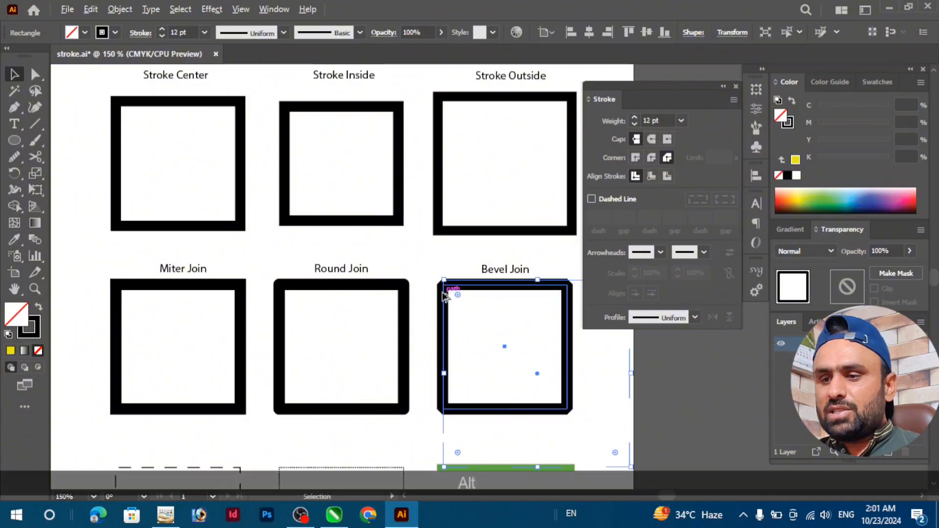
alt+scroll(444, 295, up, 2)
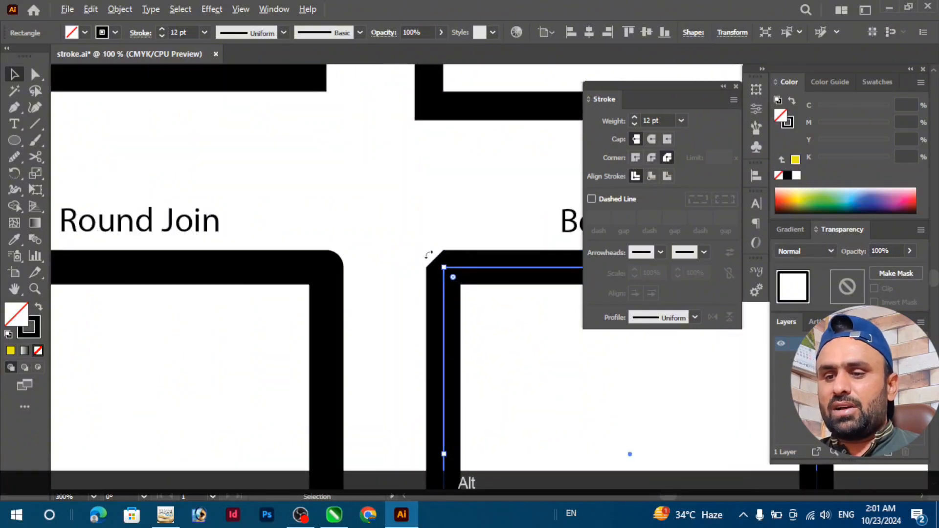
alt+scroll(429, 255, down, 4)
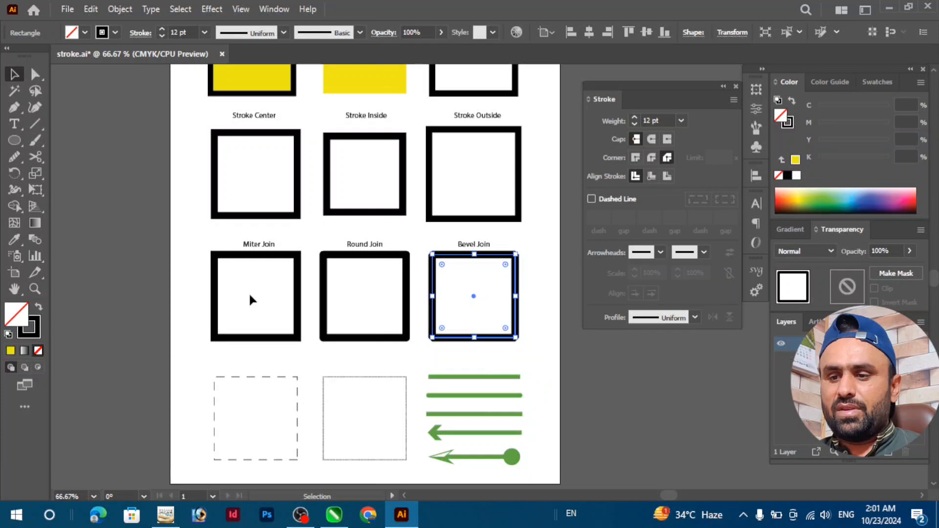
- Select the three join squares together, and review the corner type of the Bevel, Round and Miter Join squares individually
drag(185, 291, 538, 299)
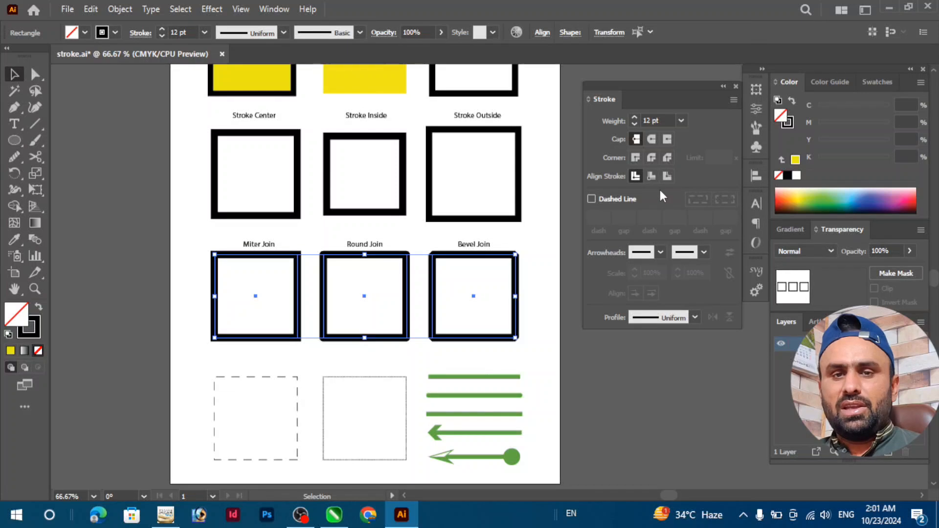
click(548, 265)
click(518, 268)
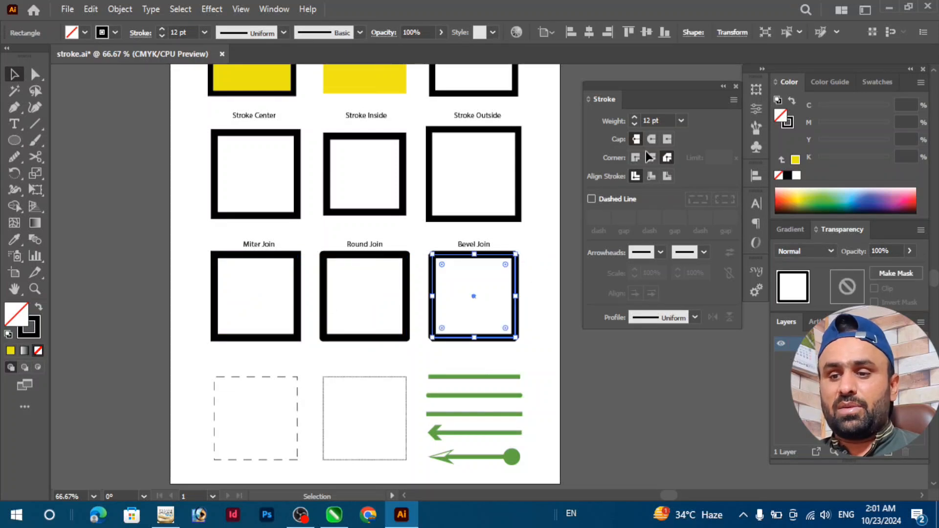
click(406, 262)
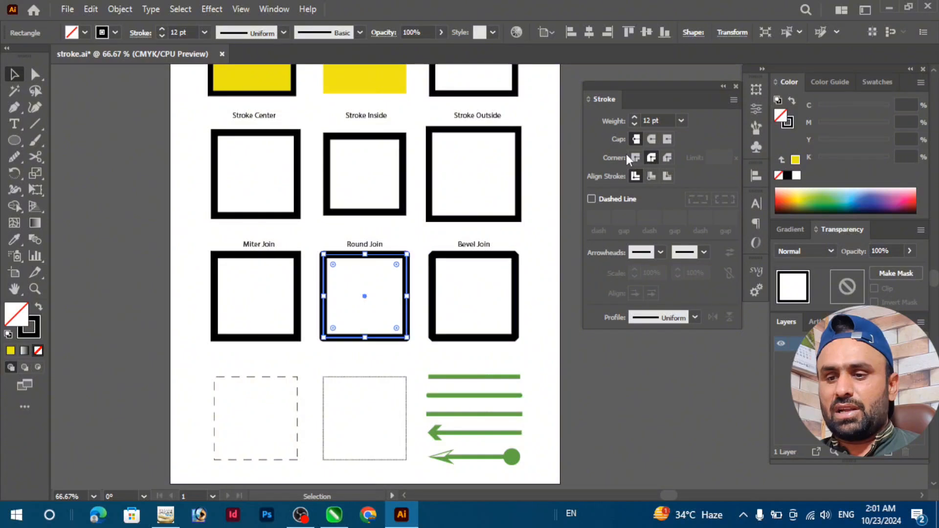
click(247, 257)
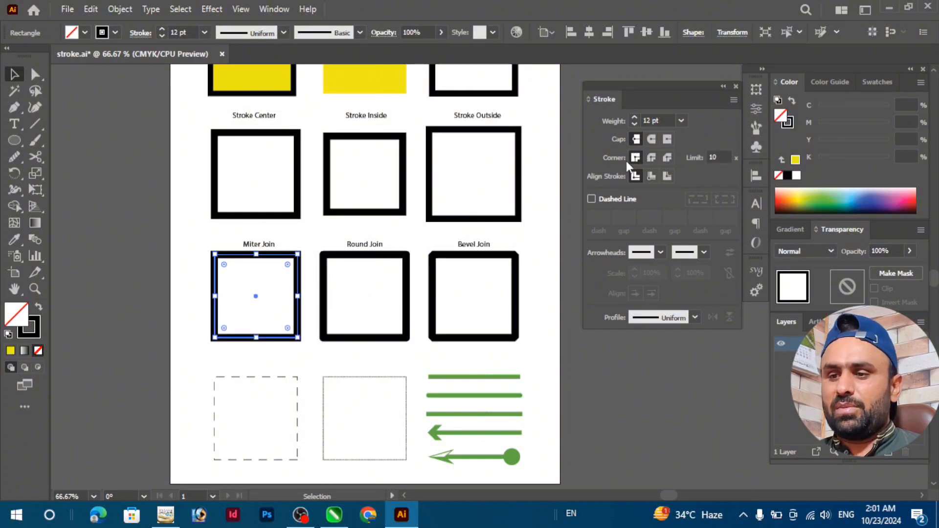
- Select the dashed square below the Miter Join square and view its Dashed Line settings
alt+scroll(249, 451, up, 2)
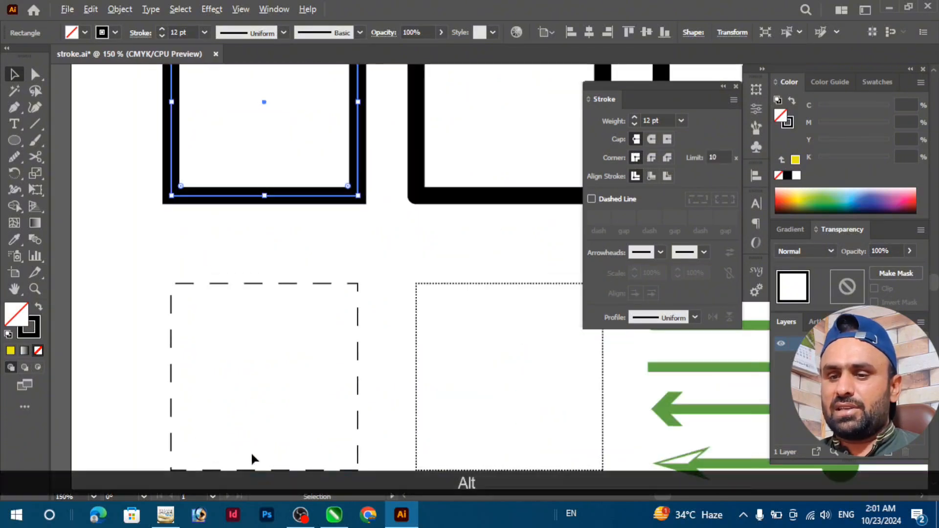
alt+scroll(314, 296, down, 2)
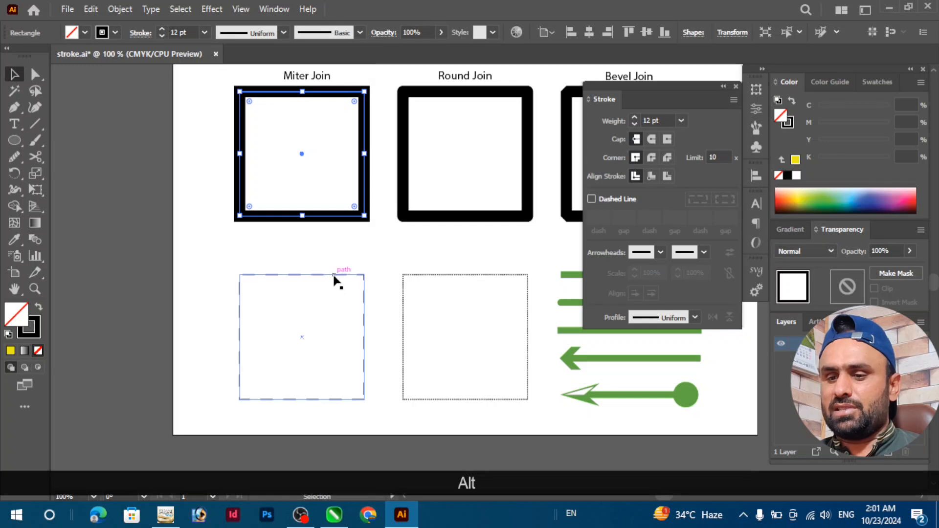
click(333, 274)
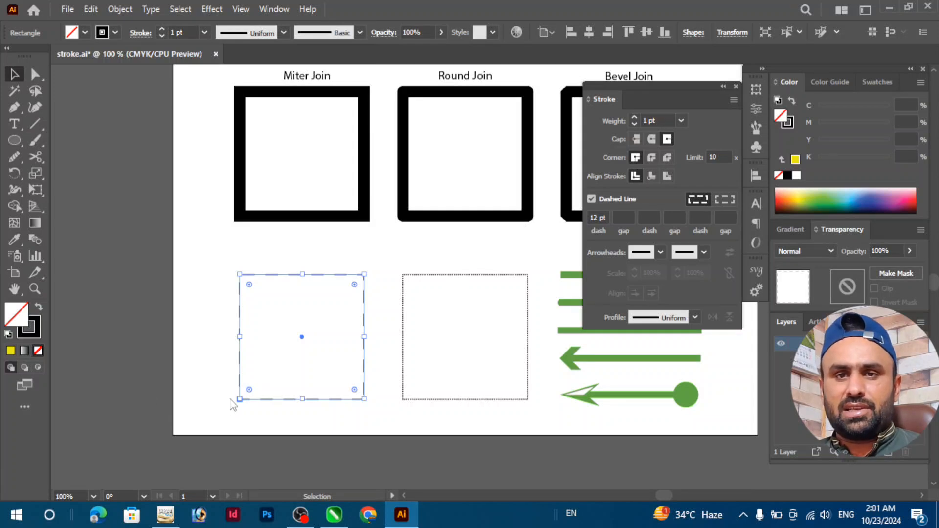
- Turn off the dashed line on the selected square below the Miter Join square and deselect it
scroll(292, 310, up, 3)
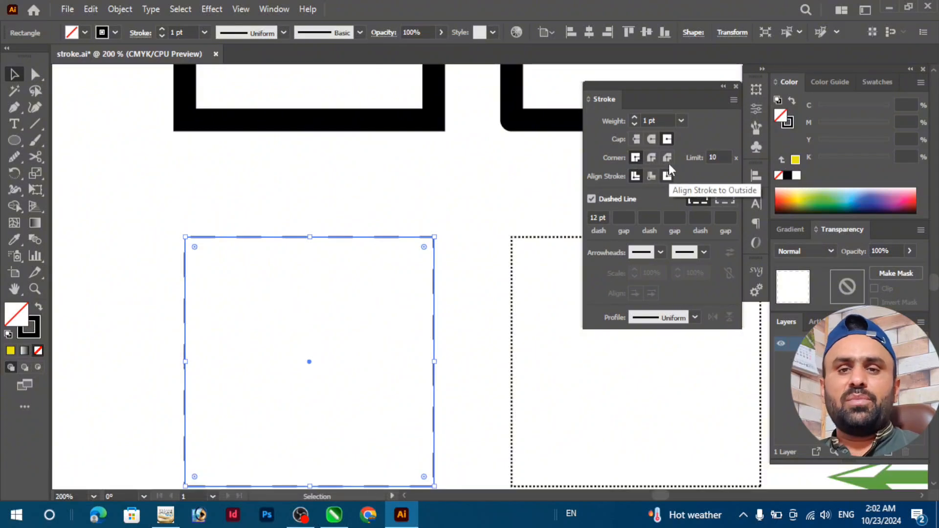
click(597, 202)
click(294, 244)
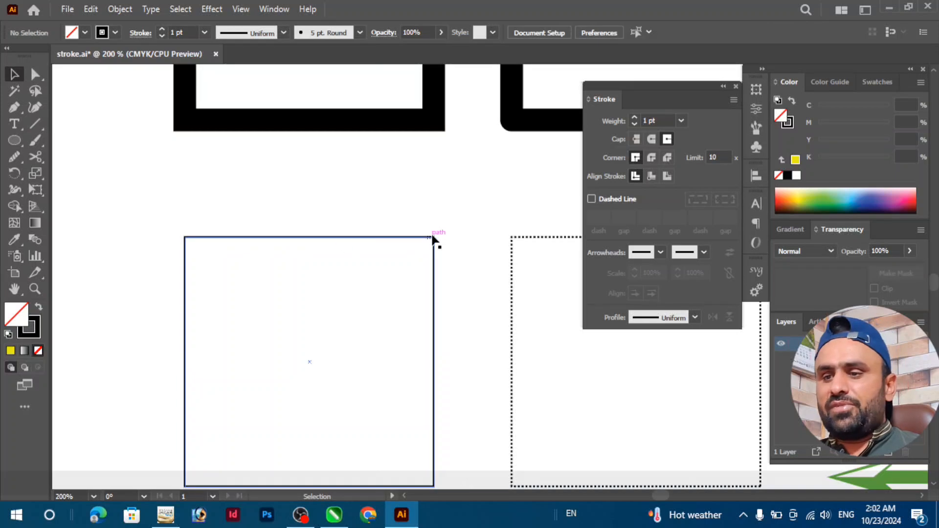
alt+scroll(432, 239, up, 4)
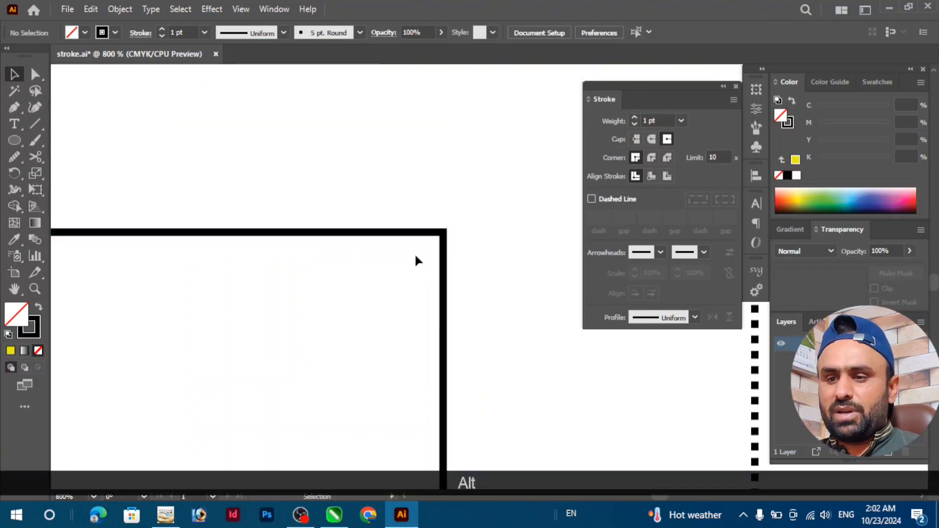
- Select the now solid square again and turn on its dashed line with a 12 pt dash
click(591, 199)
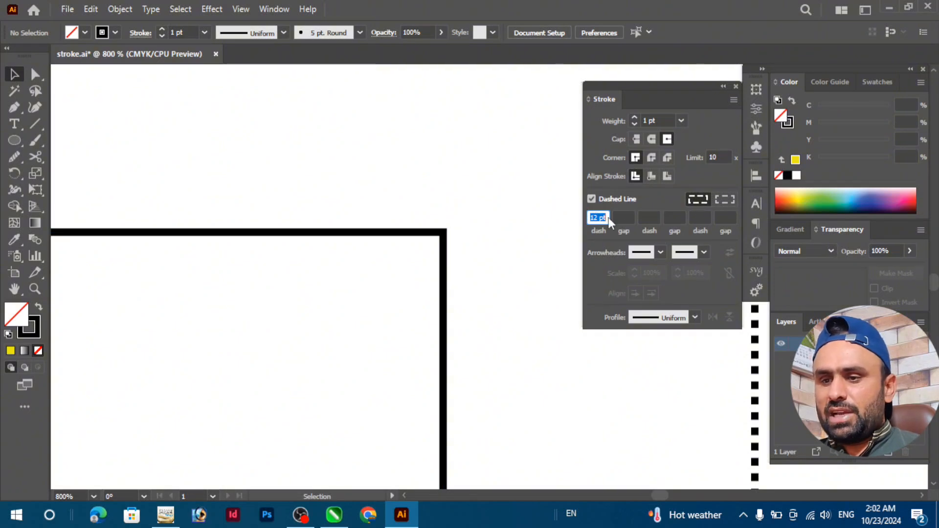
click(406, 310)
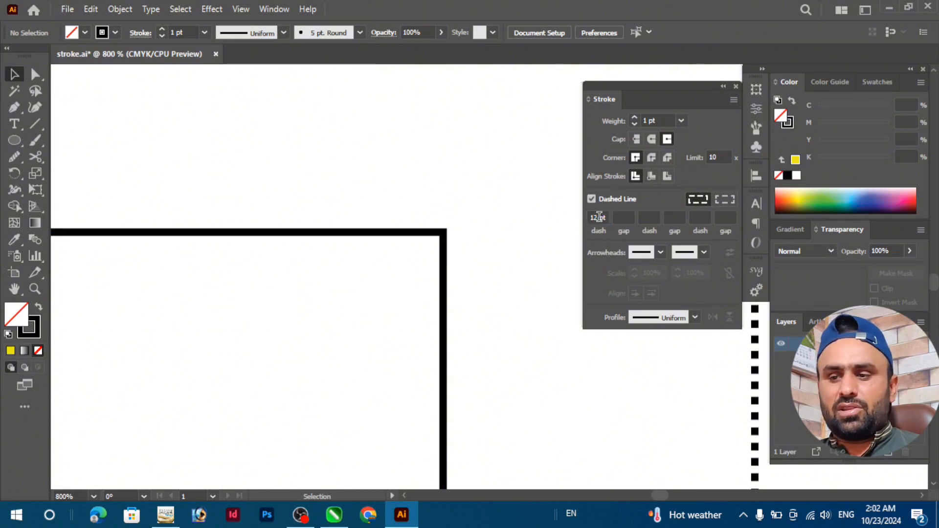
click(444, 240)
click(593, 199)
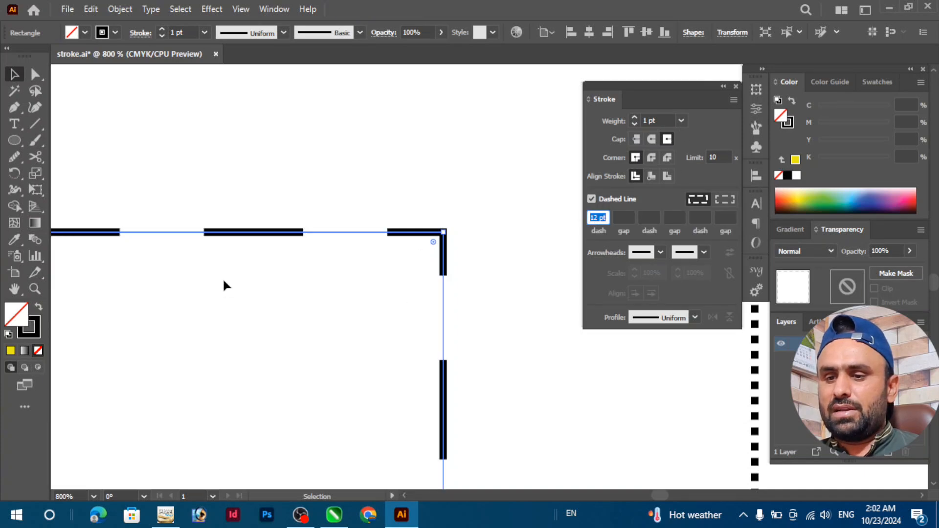
- Set the first gap of the dashed square to 2 pt and deselect it
click(626, 219)
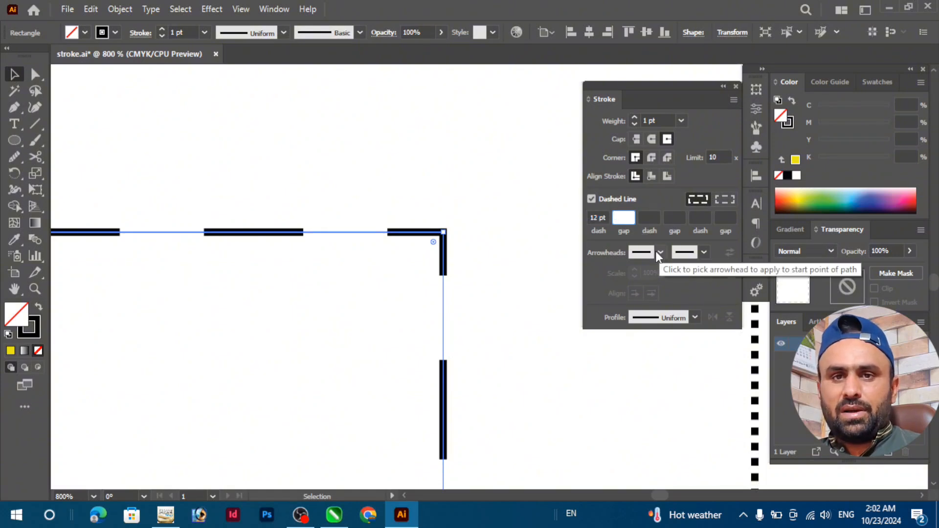
text(2)
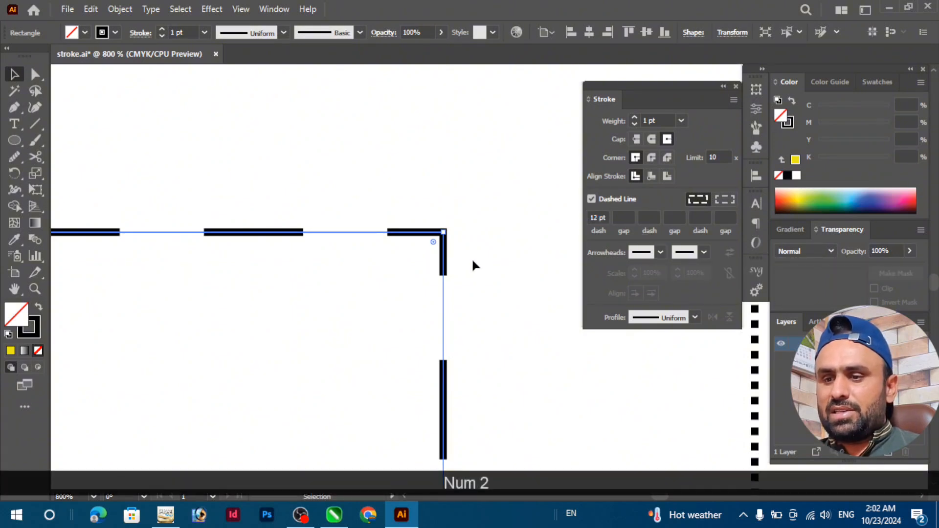
click(472, 257)
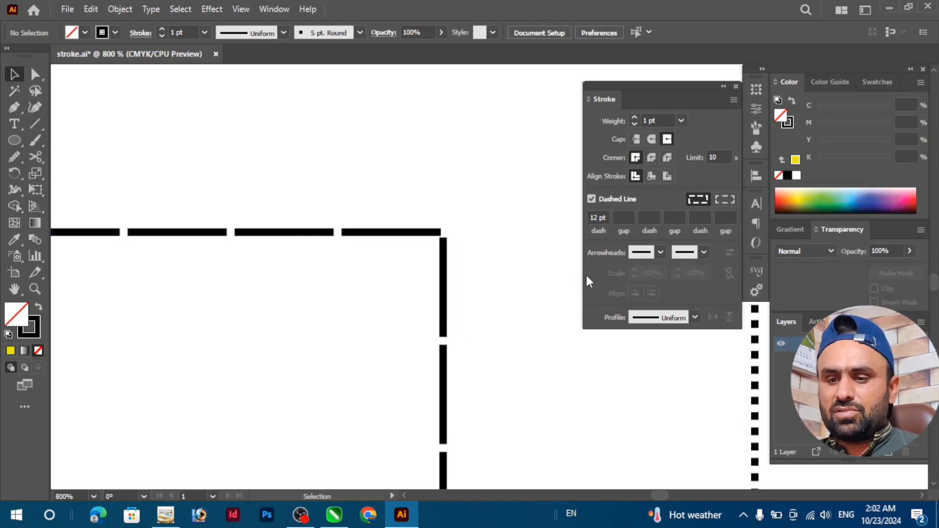
- With nothing selected, try a 2 pt first gap and a 2 pt second dash, and switch the dashed line off and on
click(622, 216)
text(2)
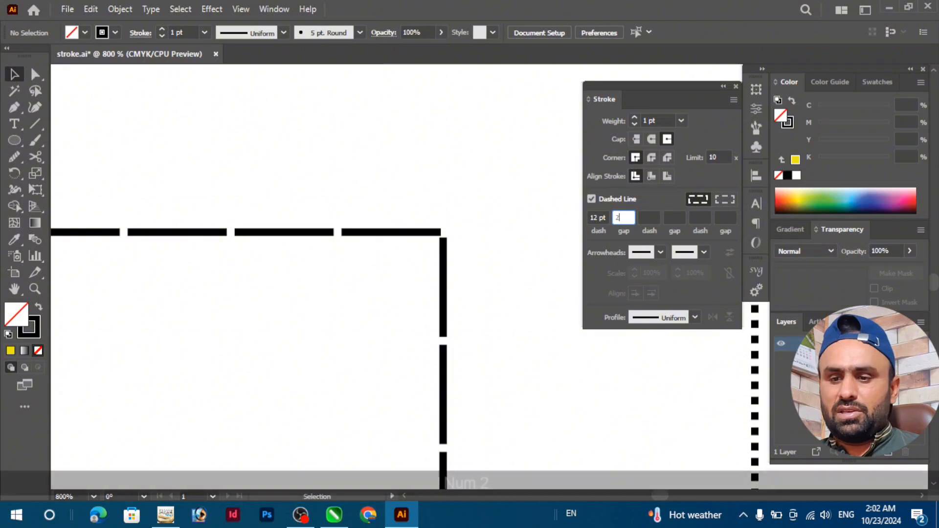
click(511, 266)
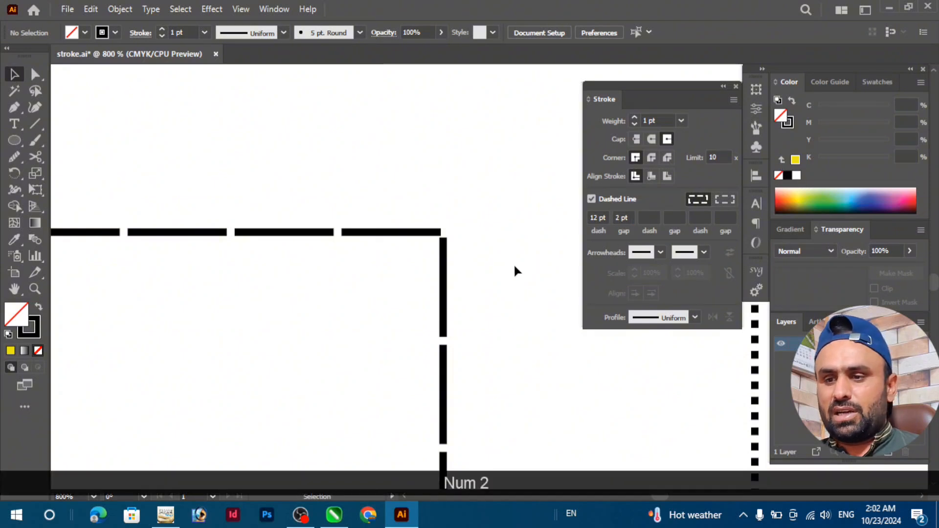
click(650, 218)
text(2)
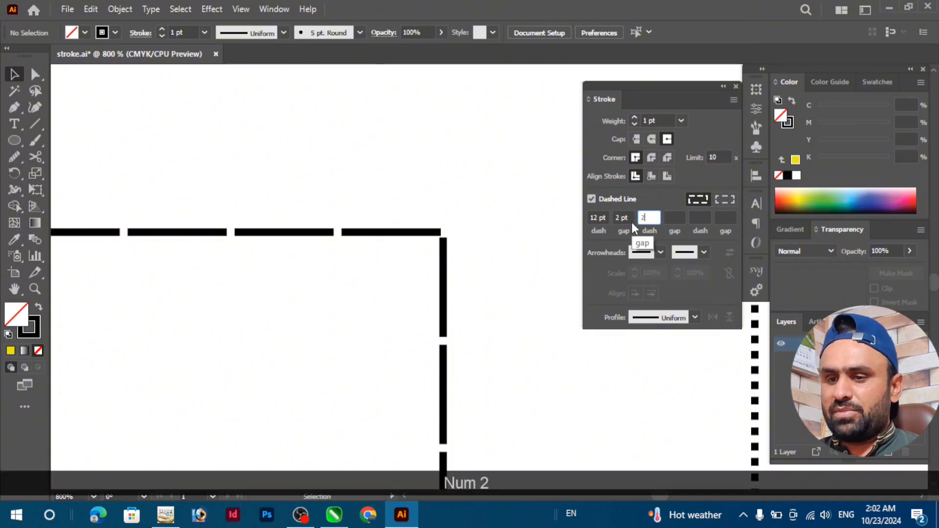
click(544, 239)
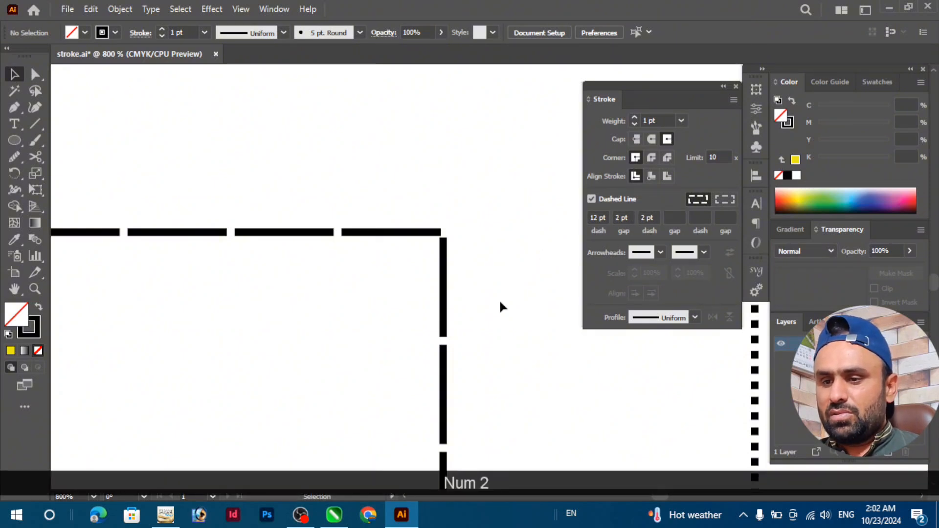
click(679, 221)
click(522, 242)
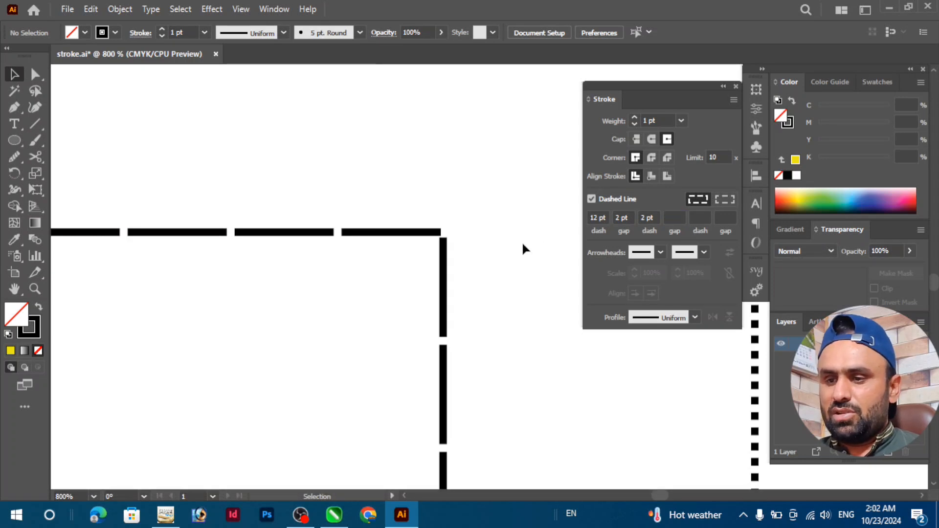
click(591, 198)
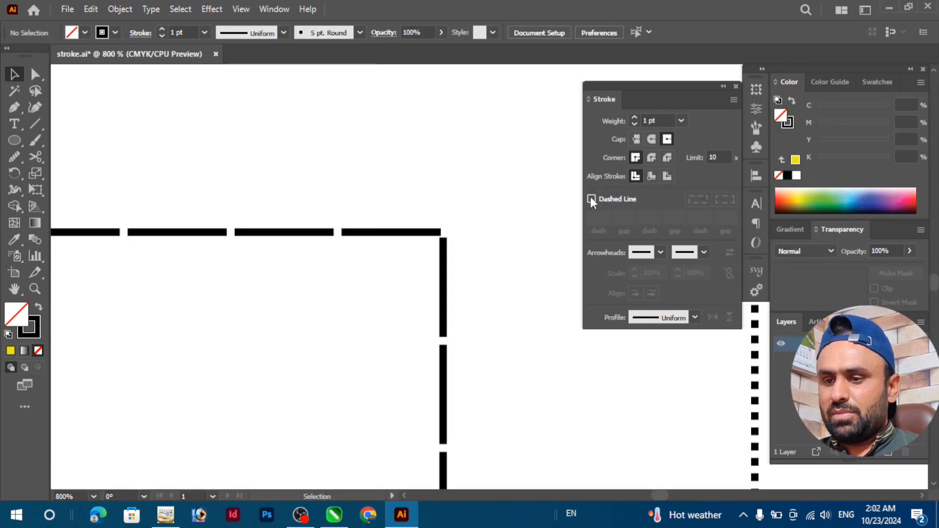
click(591, 198)
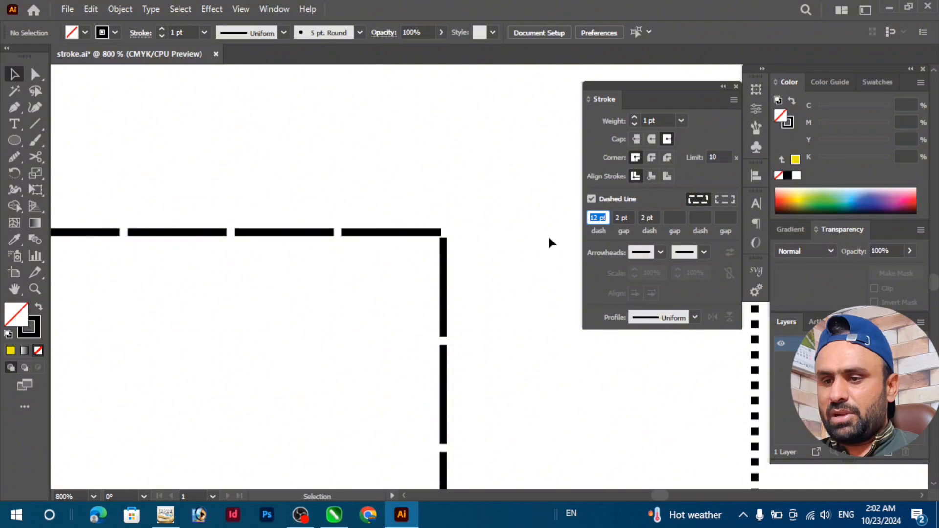
- Select the dashed square and set its first dash length to 2 pt
scroll(430, 192, down, 4)
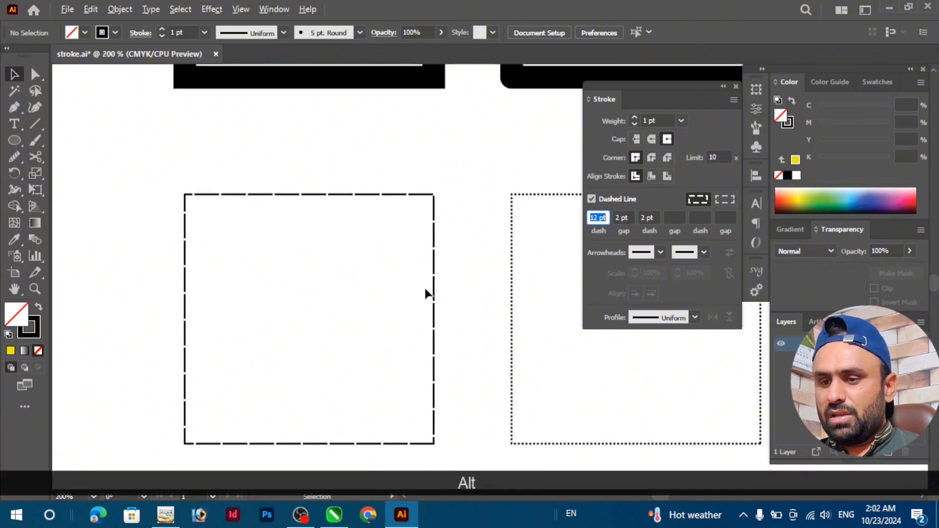
scroll(445, 195, up, 2)
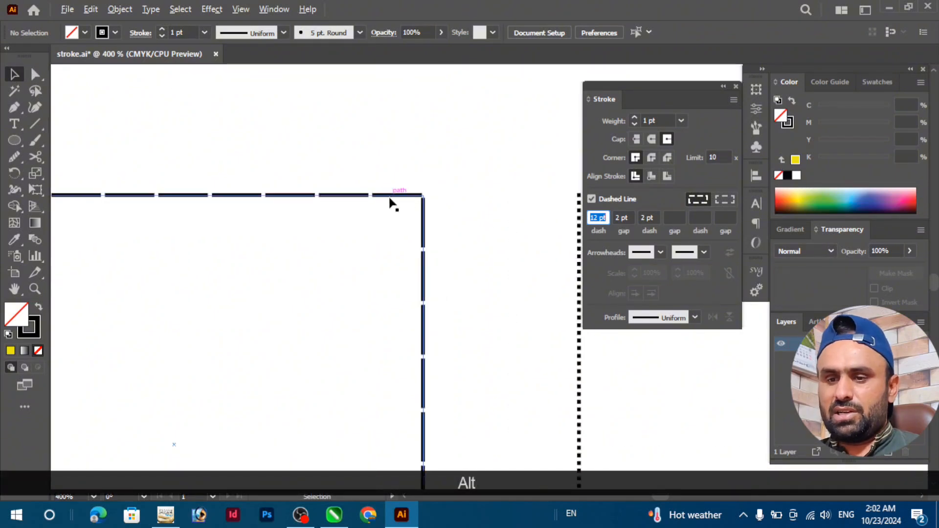
click(605, 216)
double_click(605, 216)
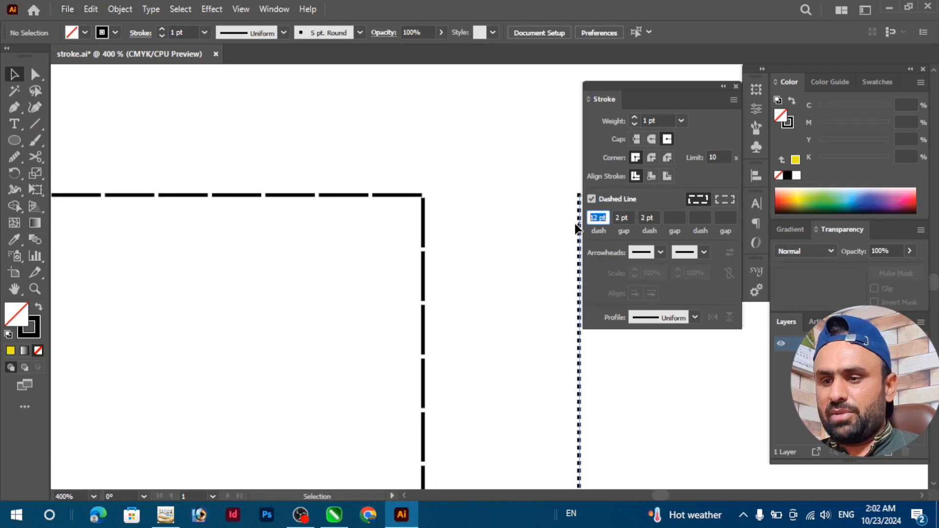
text(2)
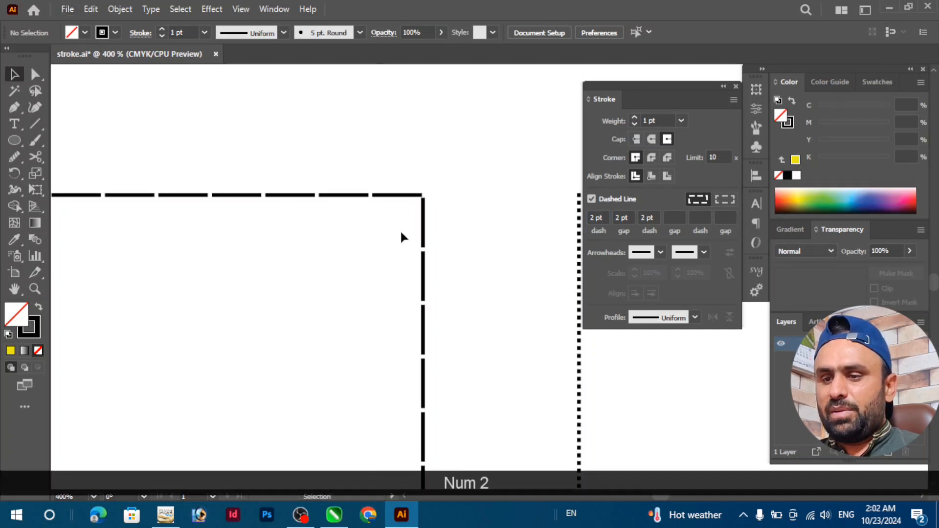
click(423, 205)
double_click(600, 218)
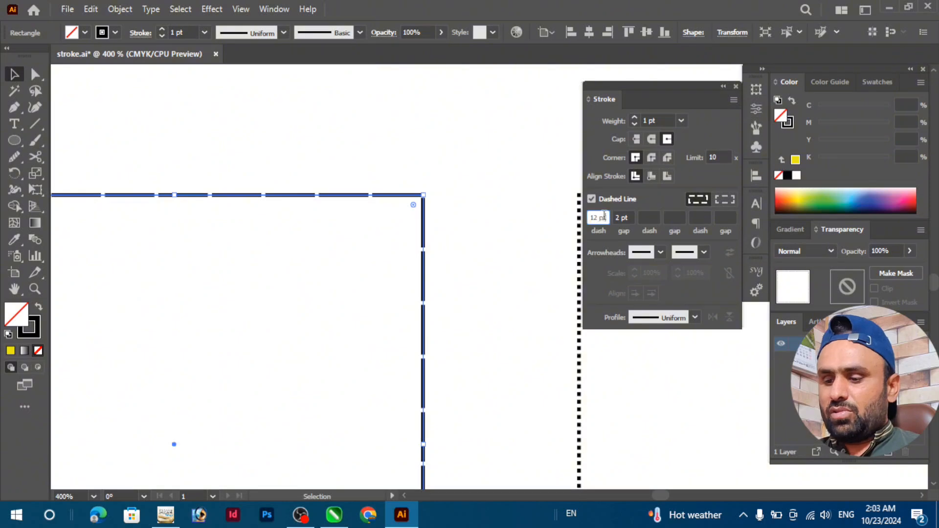
text(2)
click(446, 260)
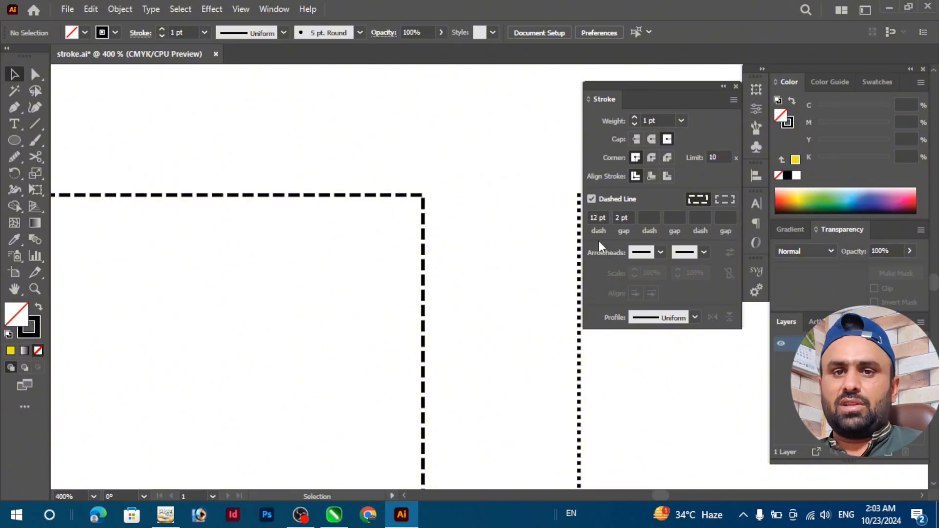
- Select the dotted square below the Round Join square to load its stroke settings
key(alt)
scroll(198, 297, down, 1)
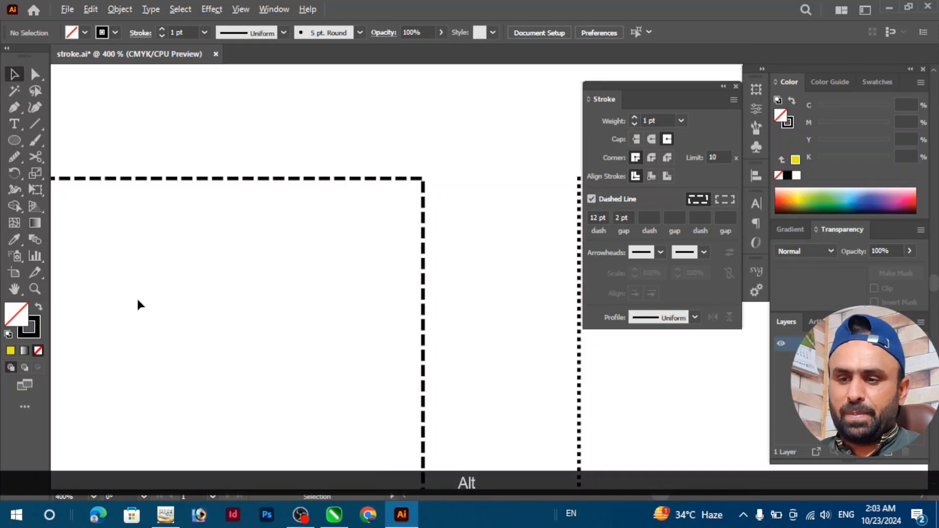
scroll(136, 297, down, 1)
key(space)
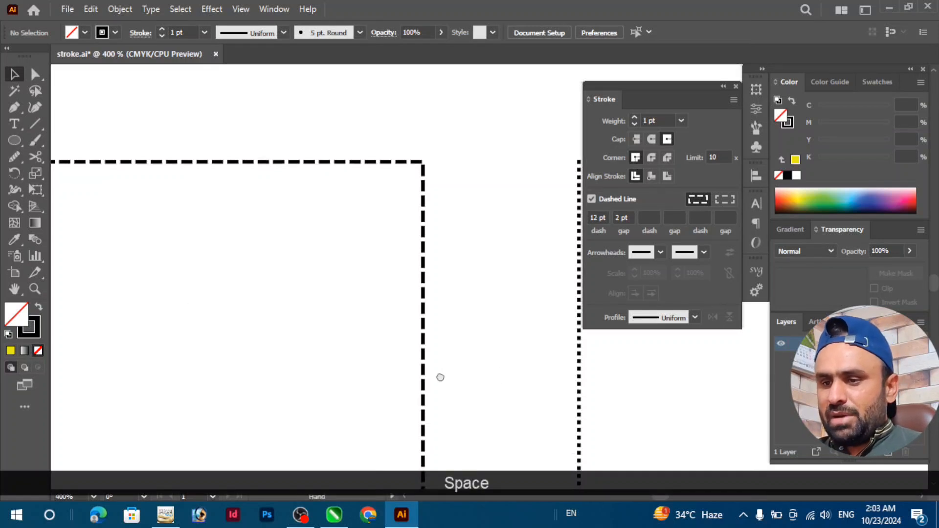
drag(440, 377, 207, 384)
drag(476, 336, 338, 356)
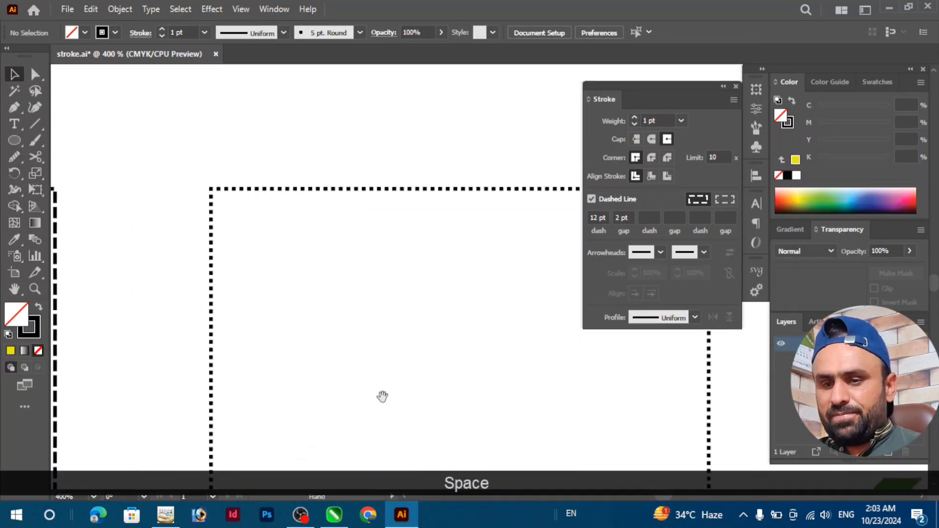
click(221, 193)
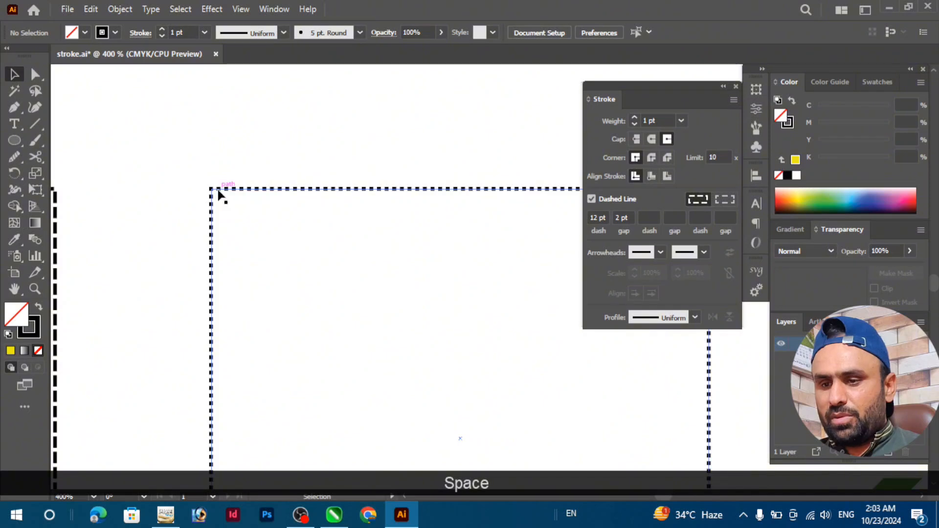
- Try a 2 pt stroke weight on the dotted square and return it to 1 pt
click(680, 120)
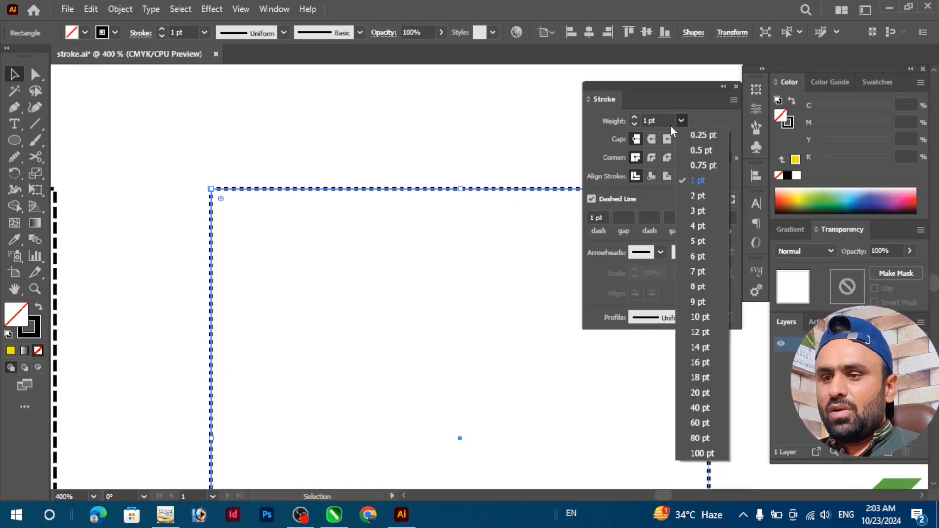
click(697, 196)
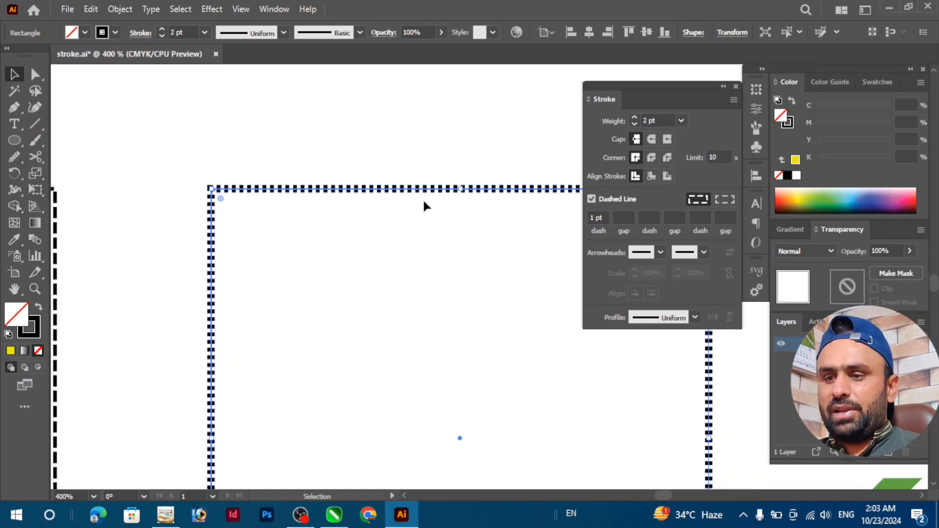
click(681, 120)
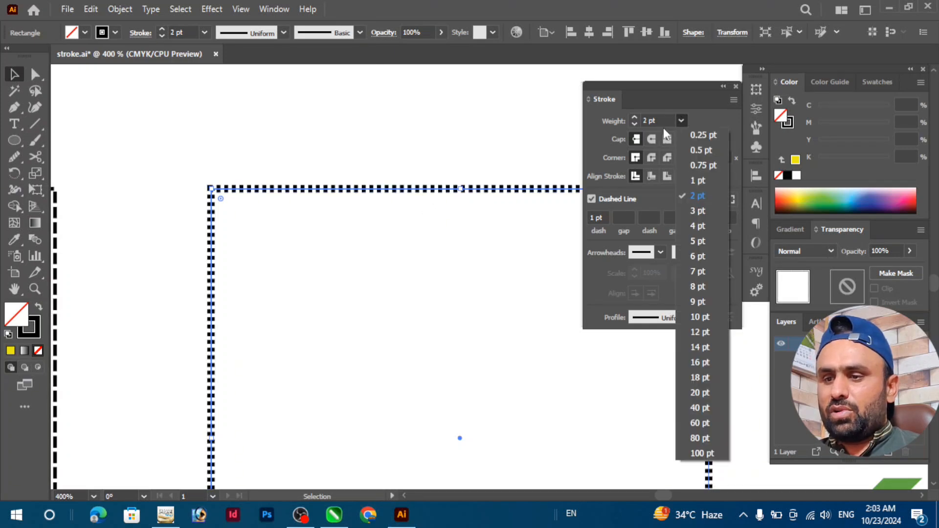
click(698, 181)
- Set the first dash length of the dotted square to 2 pt and inspect its upper edge up close
click(602, 218)
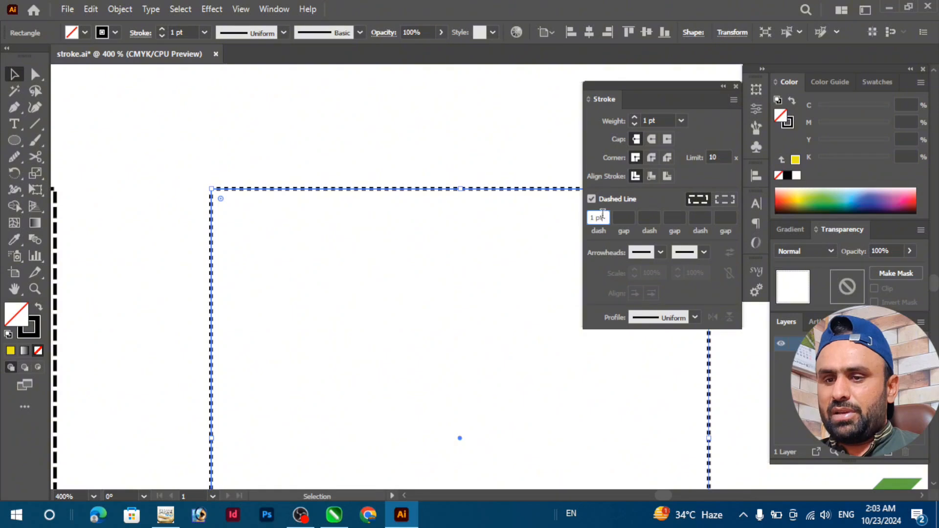
key(ctrl+a)
text(2)
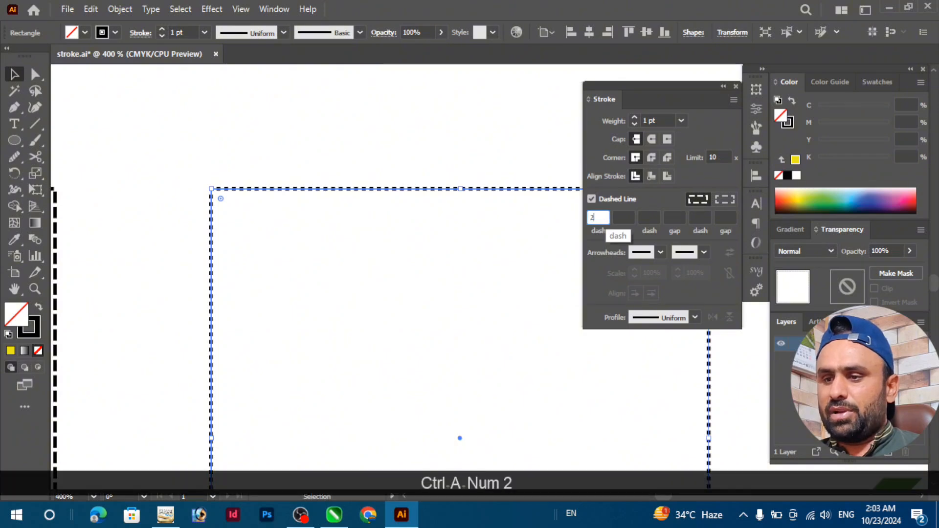
click(501, 277)
key(space)
drag(480, 201, 455, 270)
scroll(466, 272, up, 2)
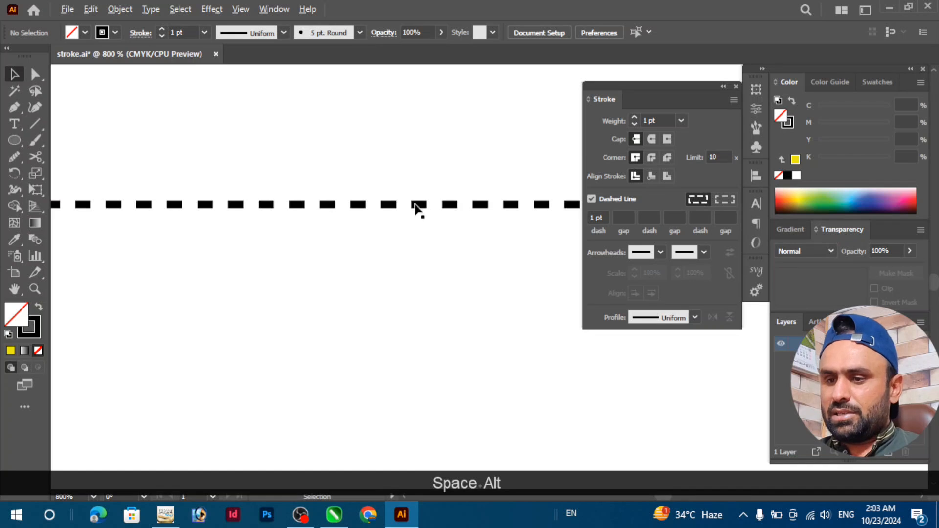
- With nothing selected, set the first dash length of the dashed stroke settings to 1 pt
click(606, 217)
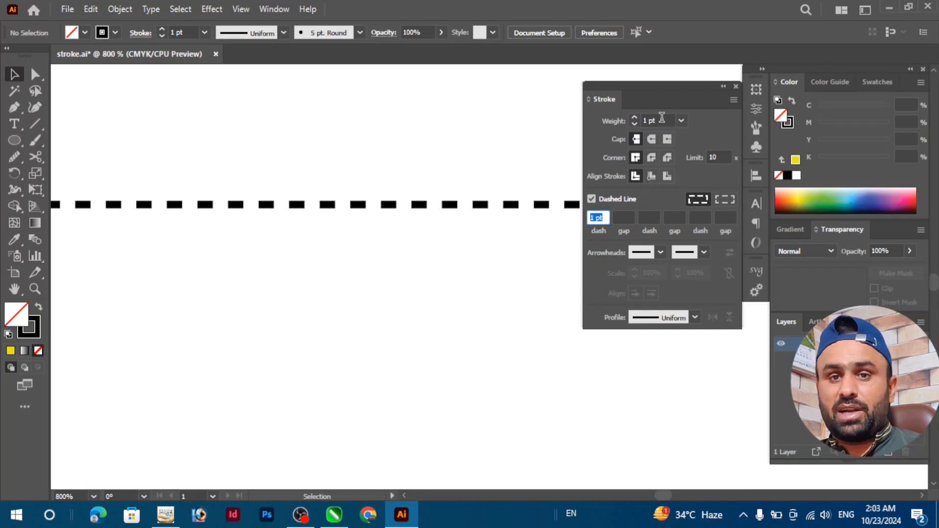
click(605, 216)
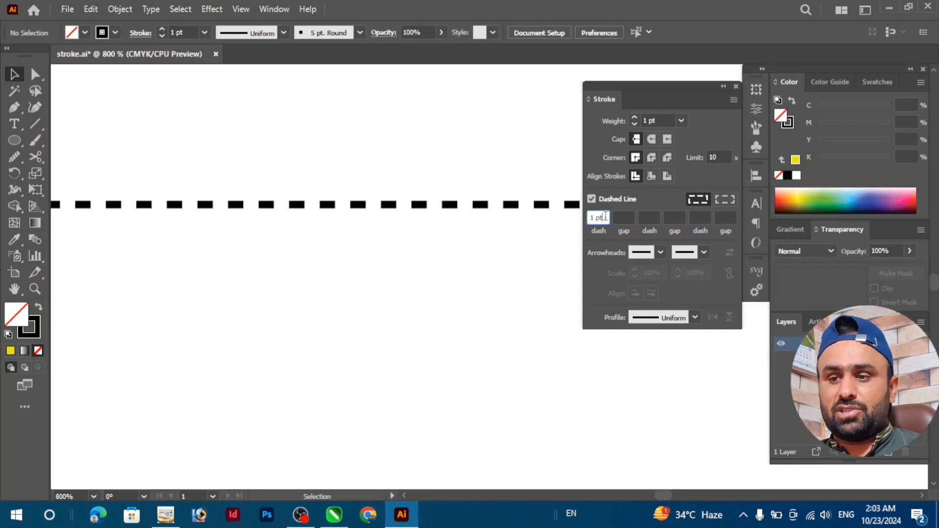
drag(609, 220, 559, 222)
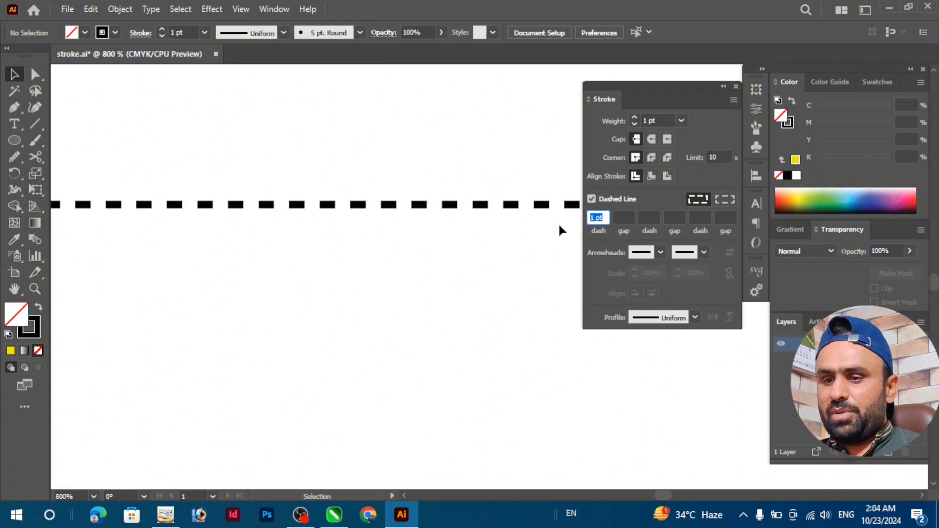
text(1)
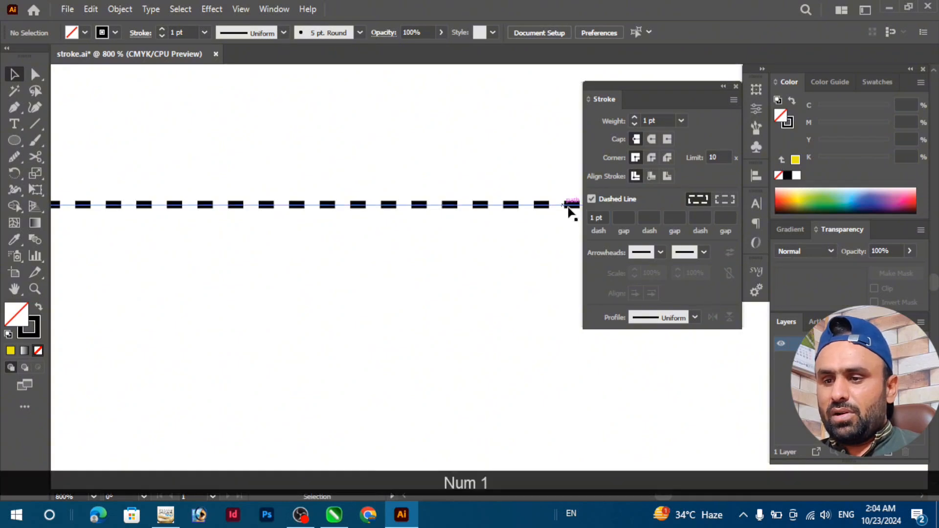
click(592, 199)
click(596, 201)
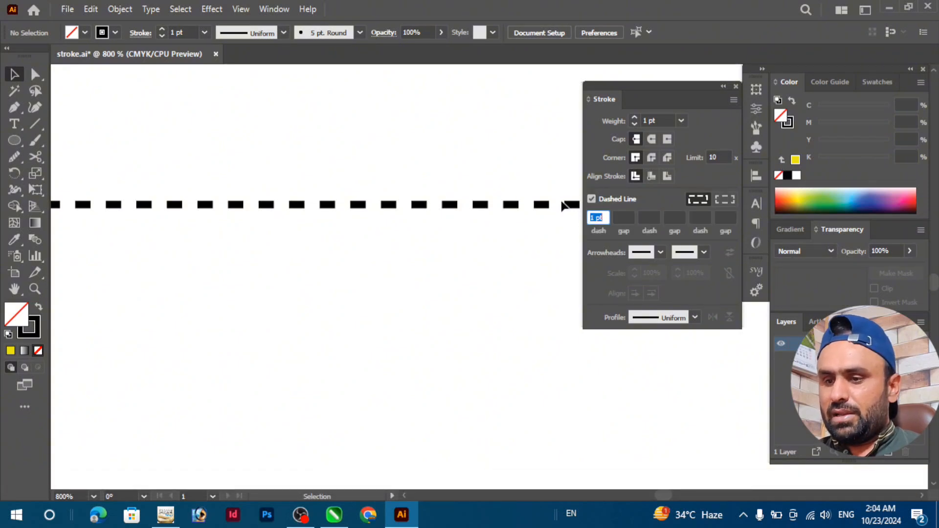
text(1)
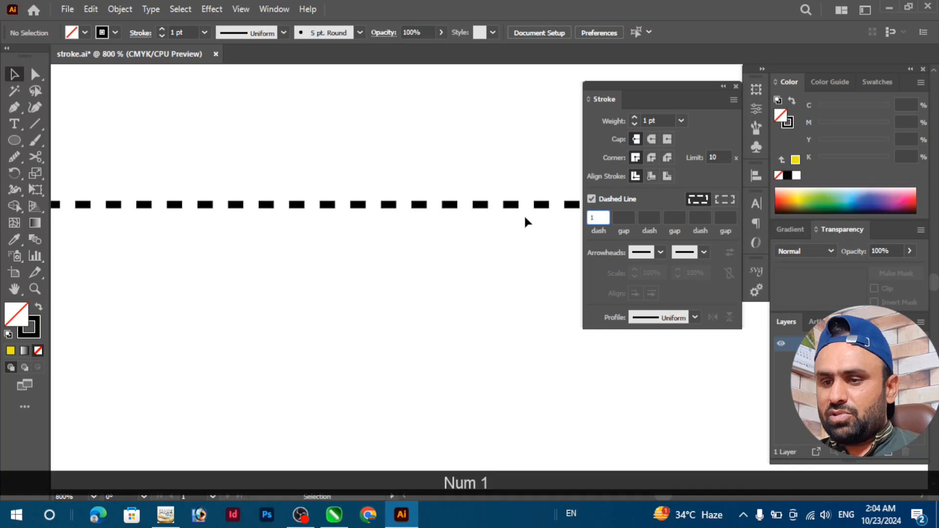
key(Return)
- Set the first gap length of the dashed stroke settings to 1 pt
click(626, 217)
text(1)
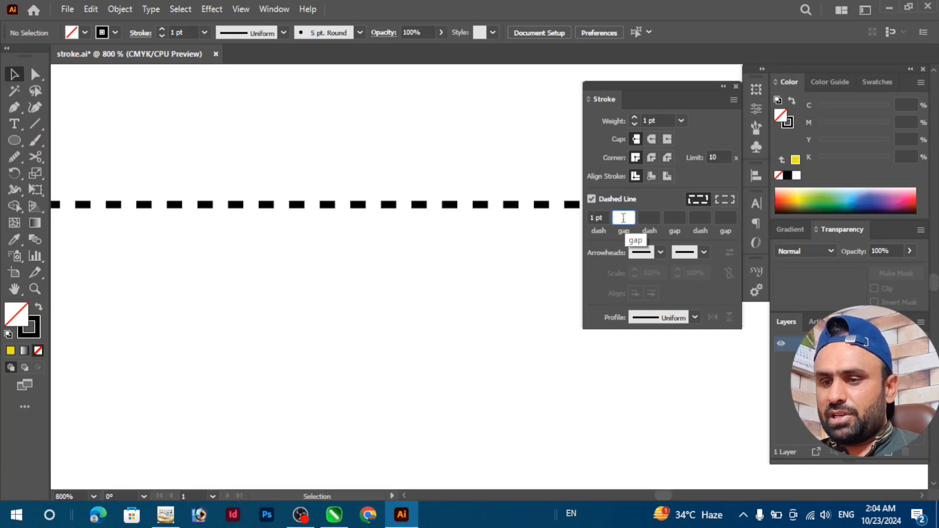
key(Return)
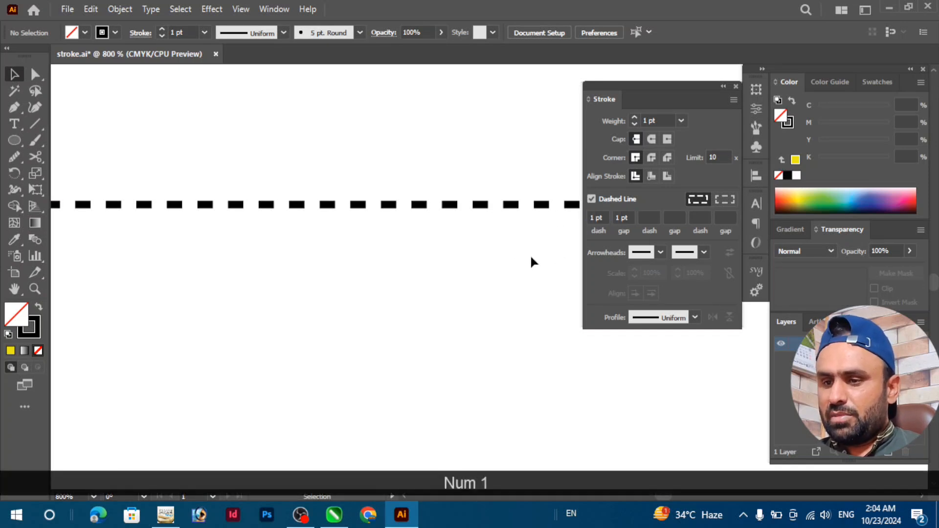
- Select the three plain green lines in turn to compare their butt, round and projecting cap settings
scroll(416, 250, down, 2)
scroll(394, 293, down, 1)
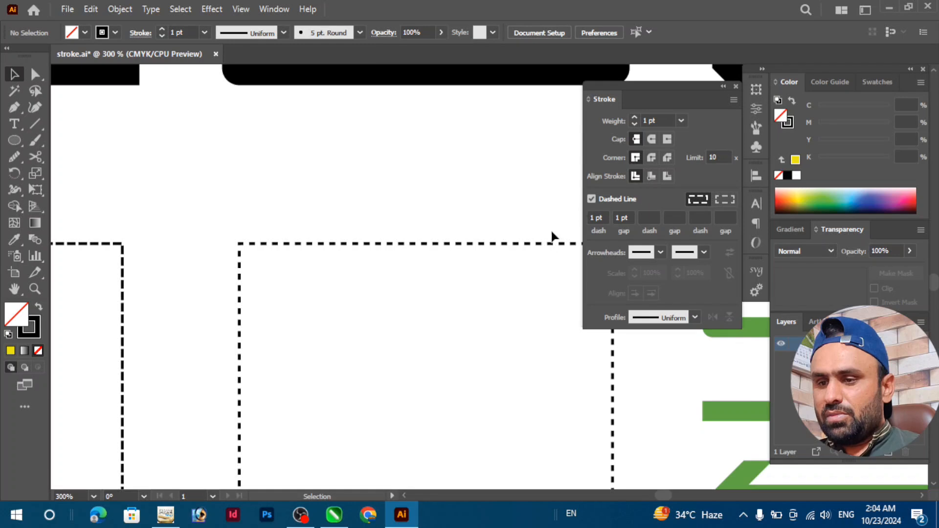
scroll(199, 331, down, 1)
scroll(199, 331, down, 1)
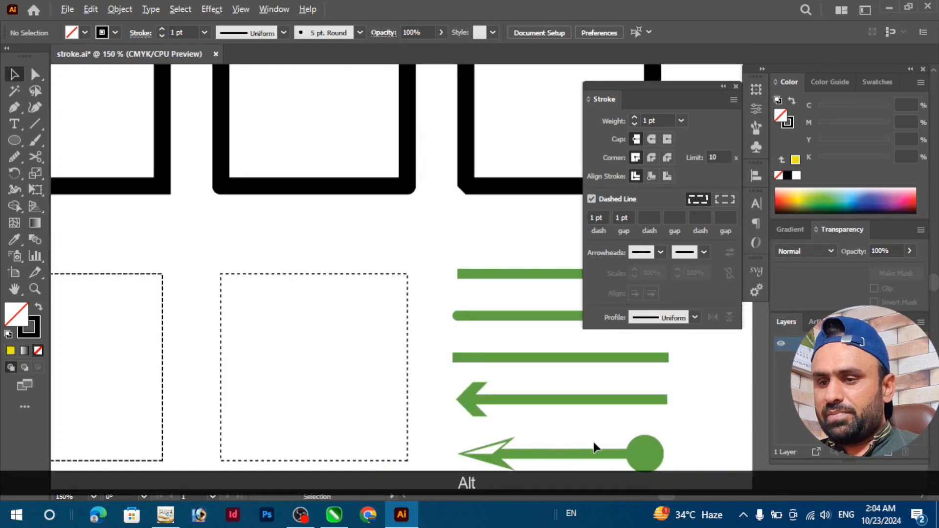
scroll(238, 271, down, 2)
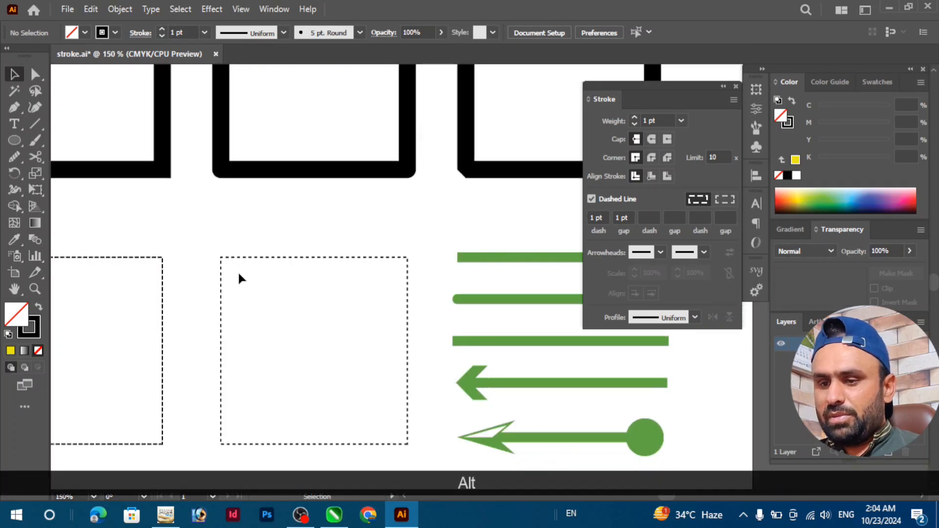
key(space)
drag(554, 425, 409, 388)
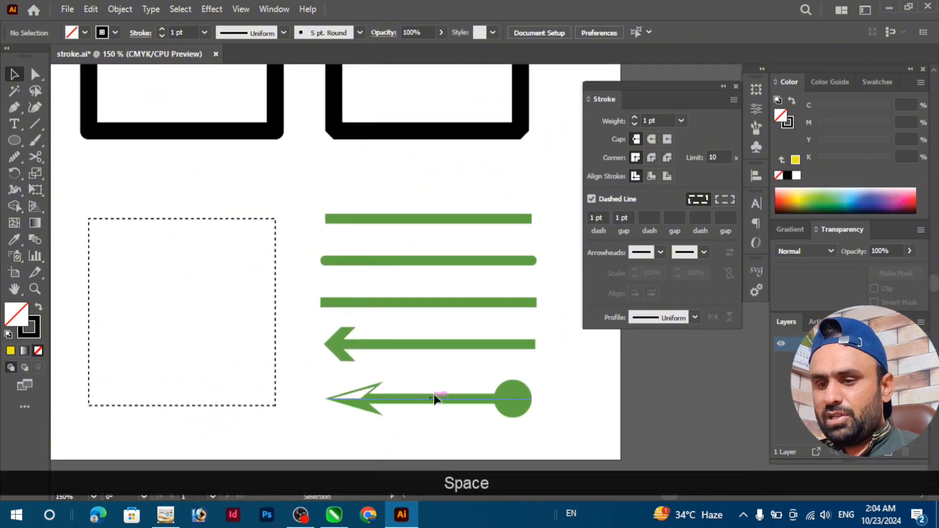
click(462, 220)
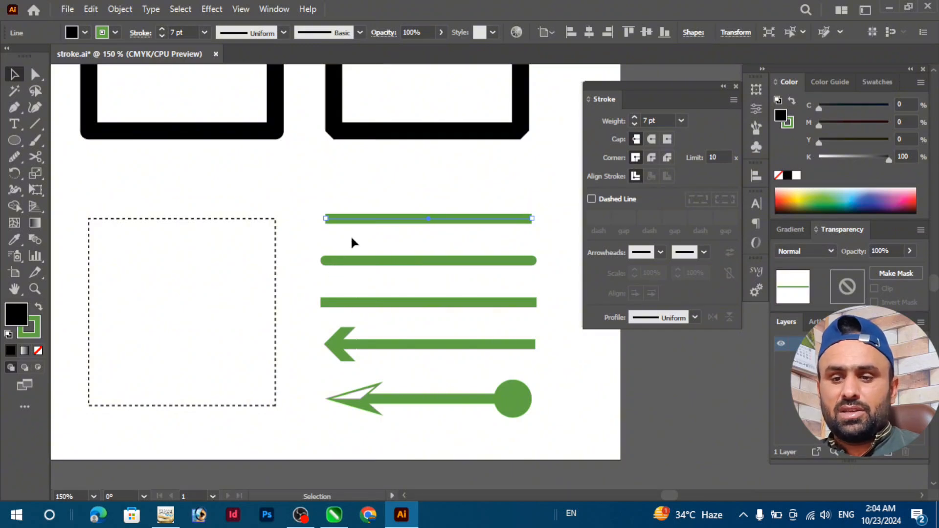
click(347, 264)
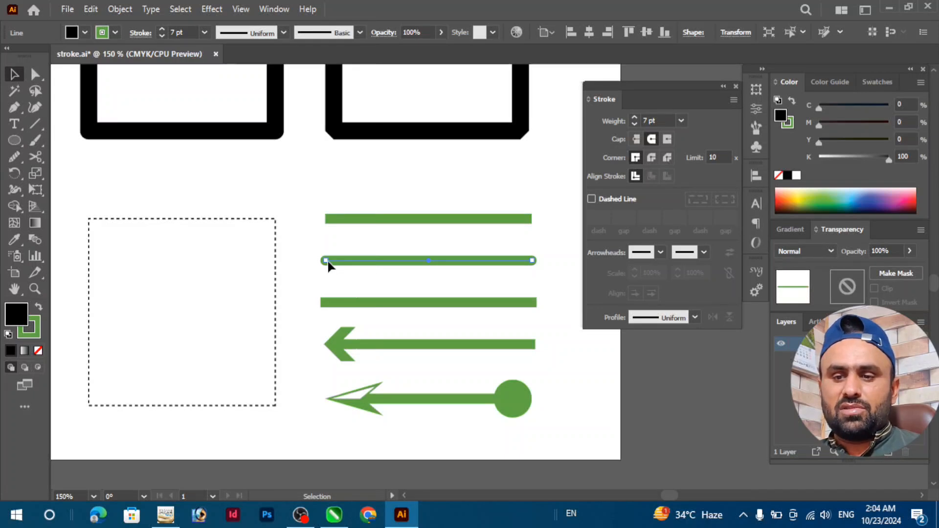
click(341, 304)
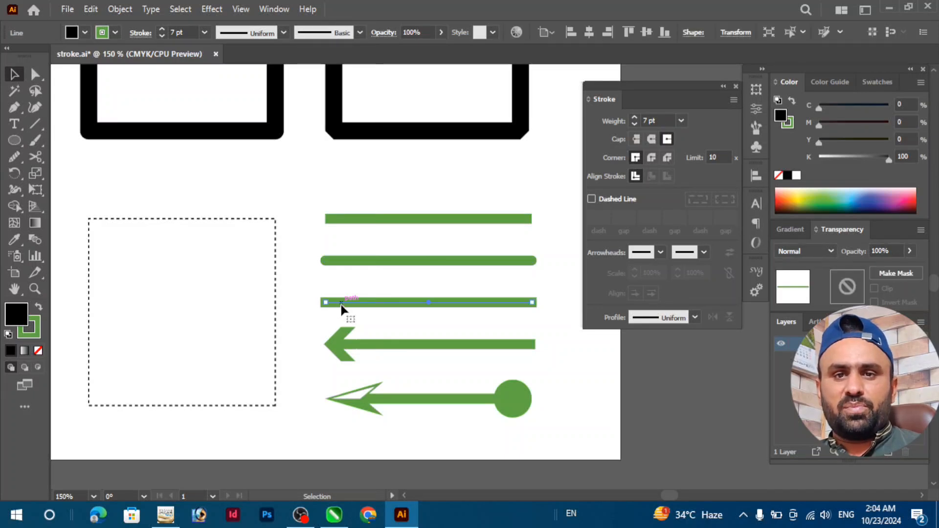
click(339, 220)
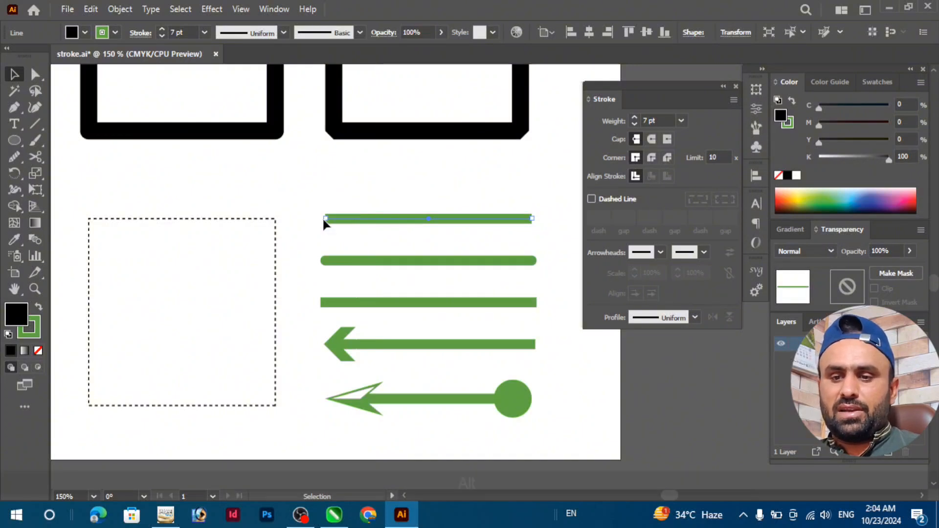
- Examine up close how the caps of the second and third green lines extend past their end anchor points
alt+scroll(321, 218, up, 3)
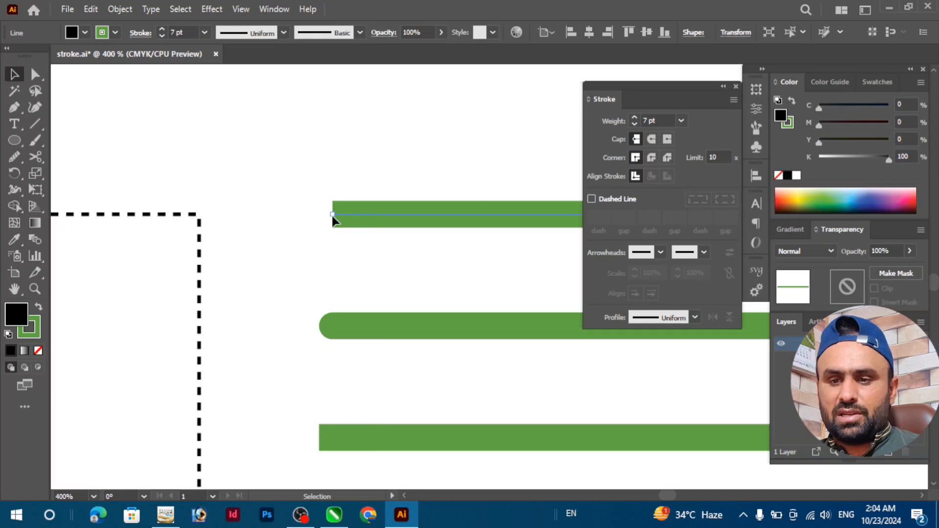
alt+scroll(280, 182, down, 1)
click(325, 294)
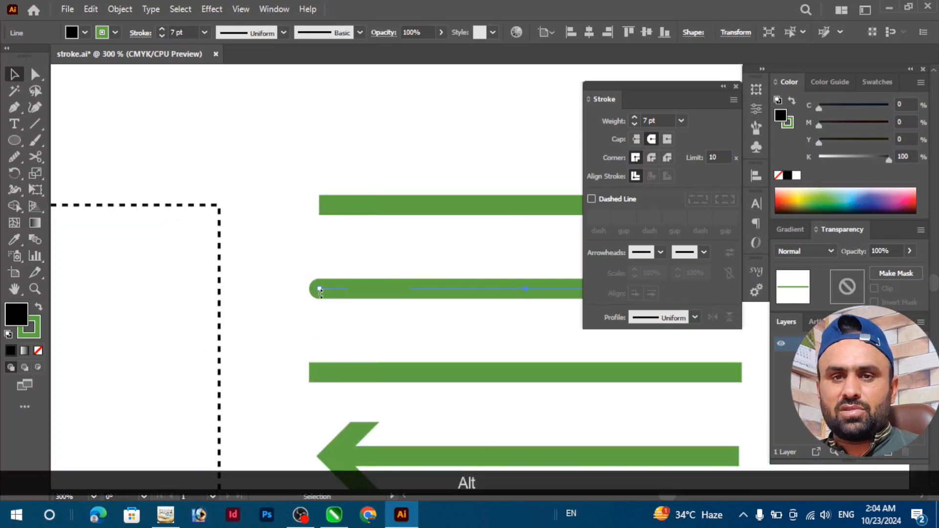
alt+scroll(258, 171, down, 2)
alt+scroll(308, 270, up, 2)
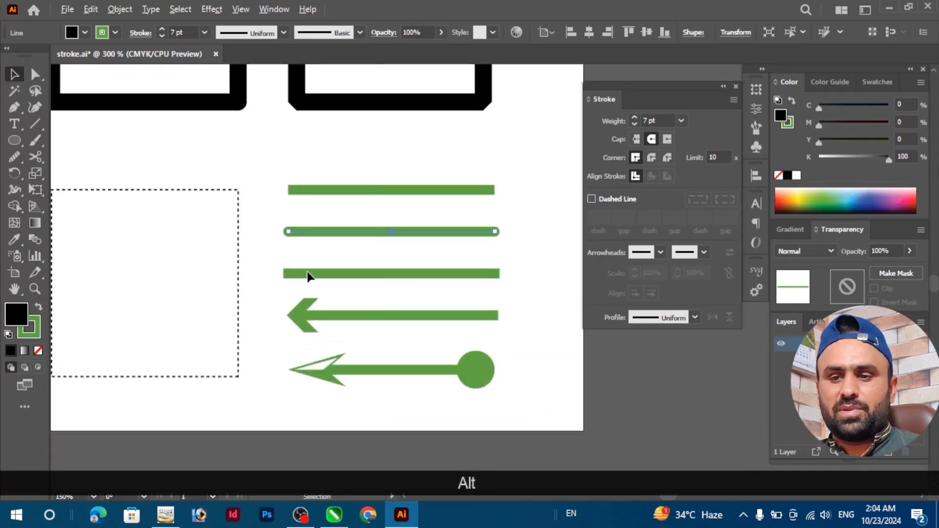
click(307, 271)
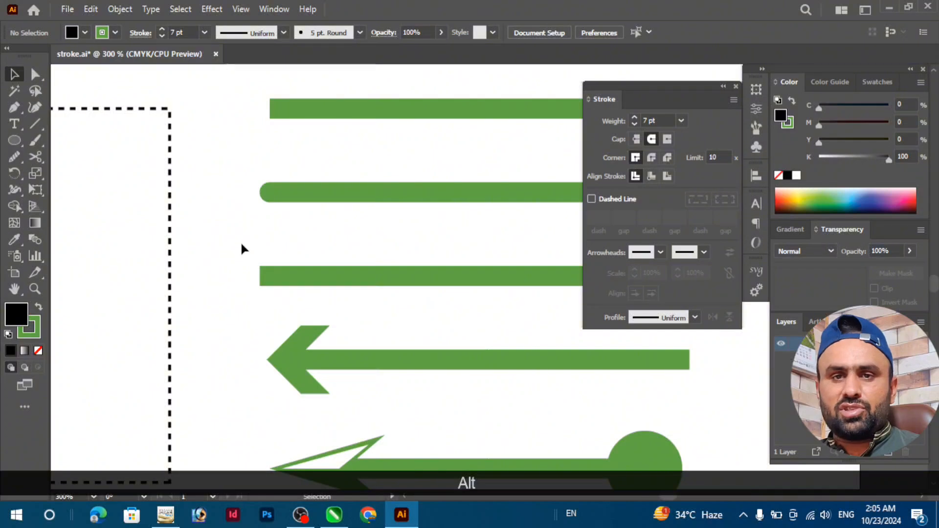
drag(241, 243, 303, 316)
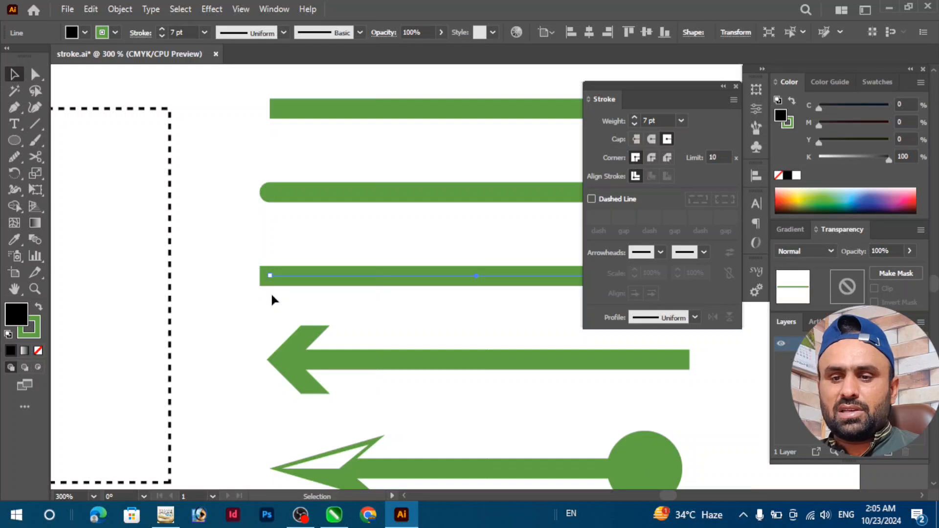
key(ctrl+shift+a)
- Select the fourth green line, which has an arrowhead, and change its start arrowhead to Arrow 16
click(309, 364)
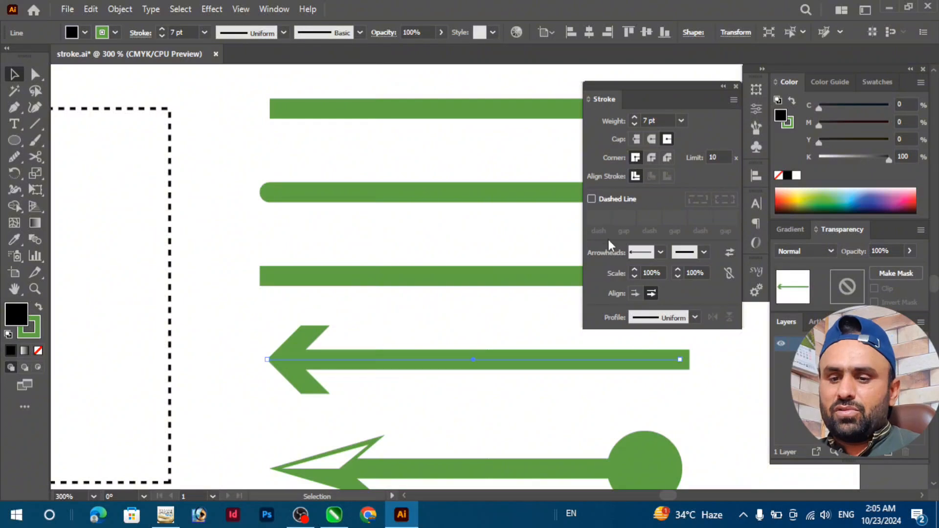
click(661, 252)
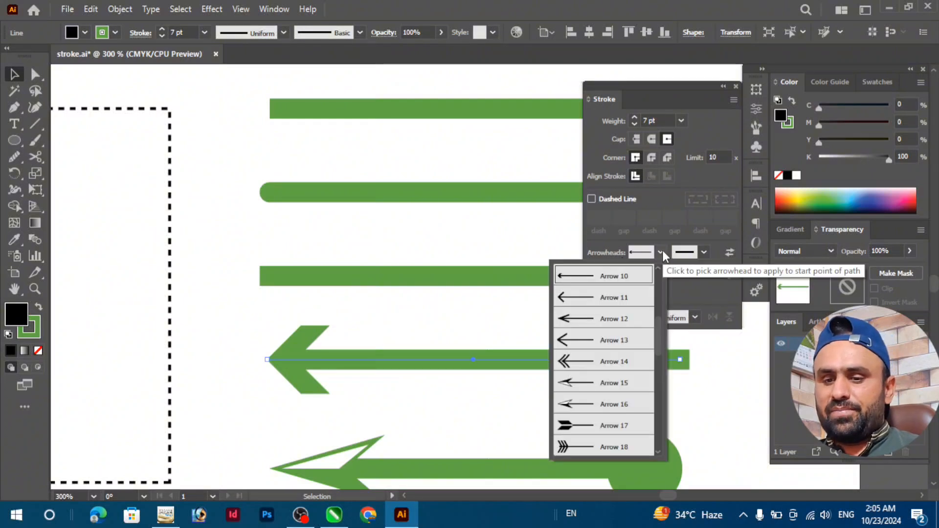
click(576, 406)
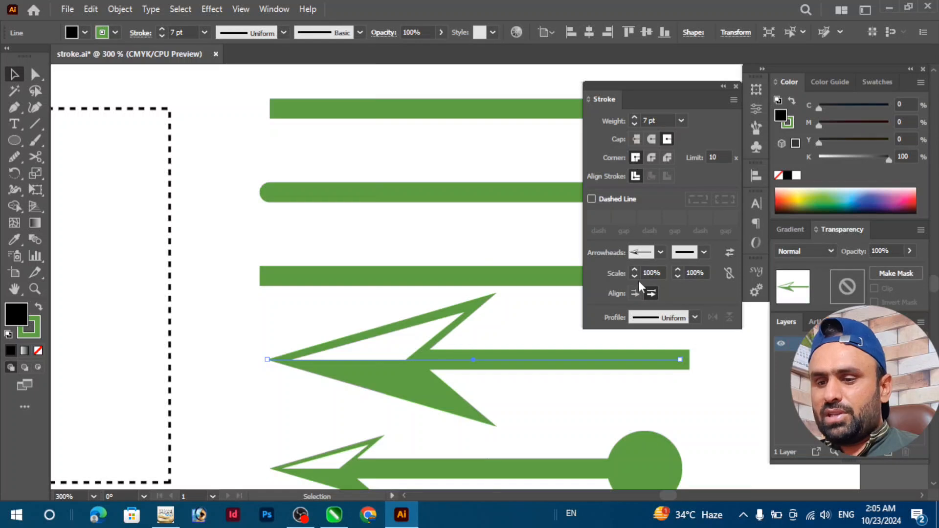
- Enter 50% for both the end and start arrowhead scales of the fourth green line and deselect it
click(690, 274)
text(50)
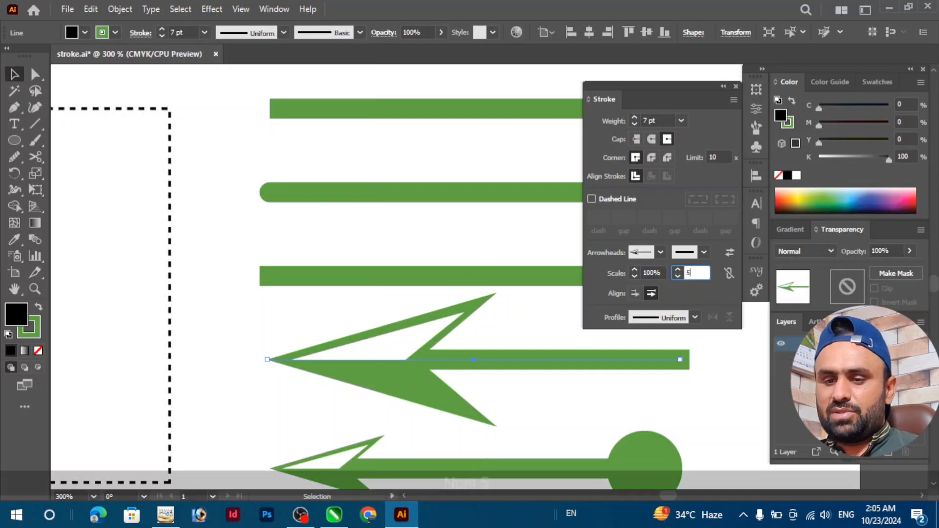
click(658, 273)
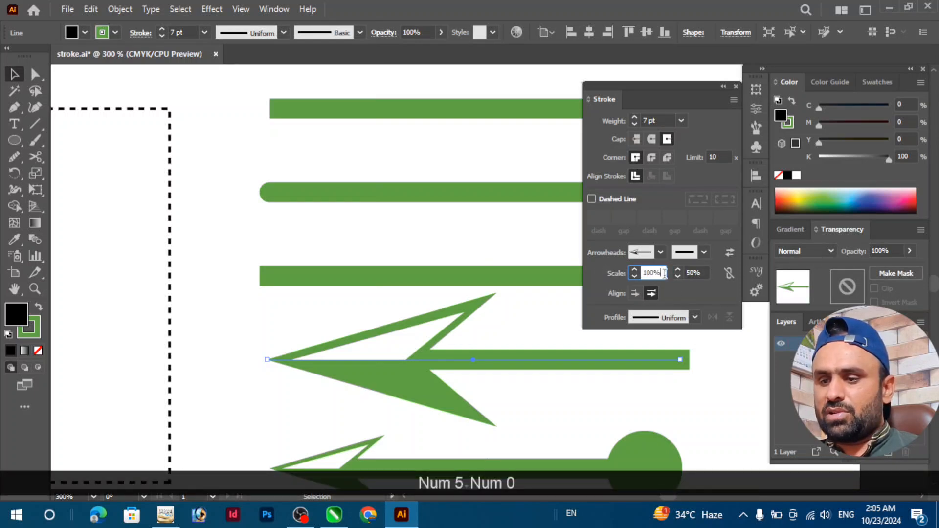
text(50)
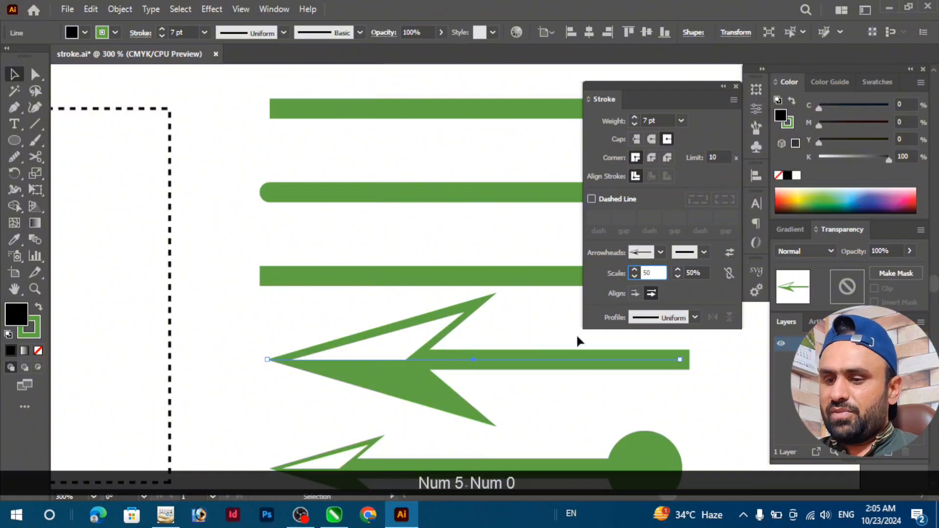
click(529, 348)
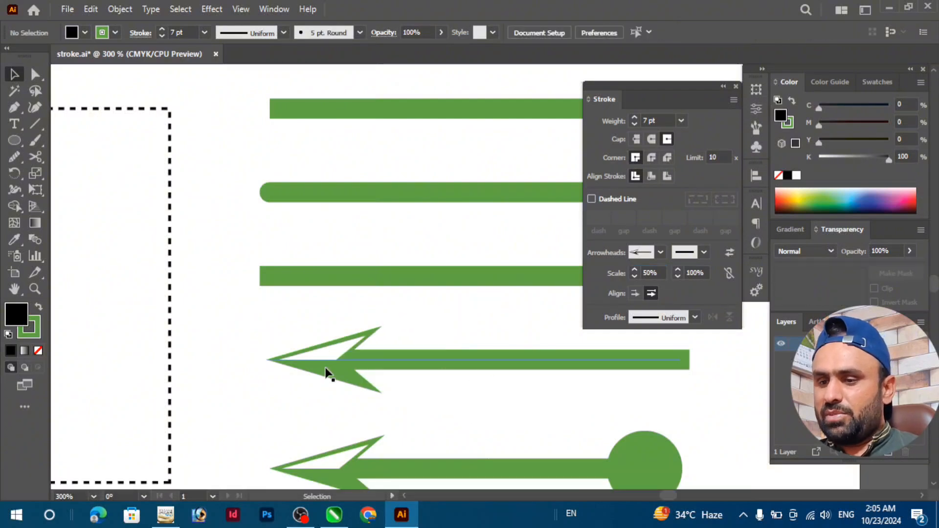
click(660, 252)
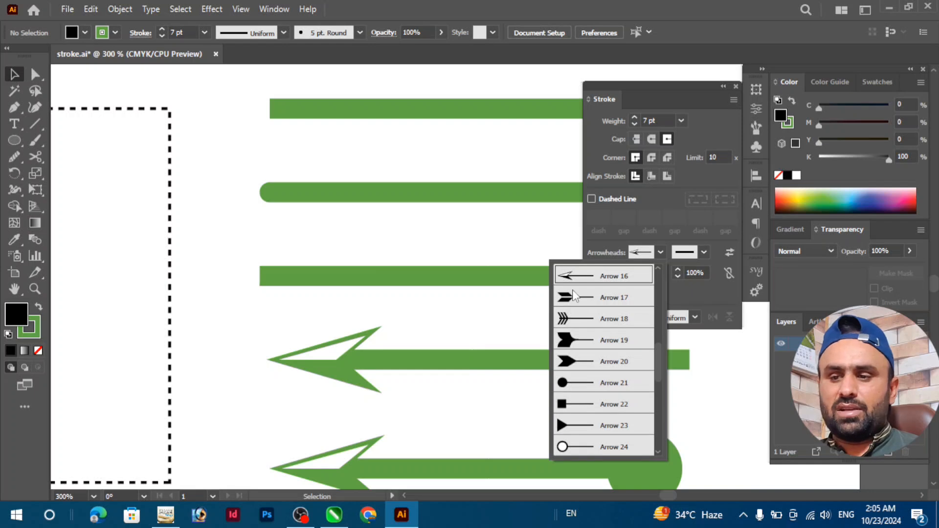
scroll(571, 348, down, 5)
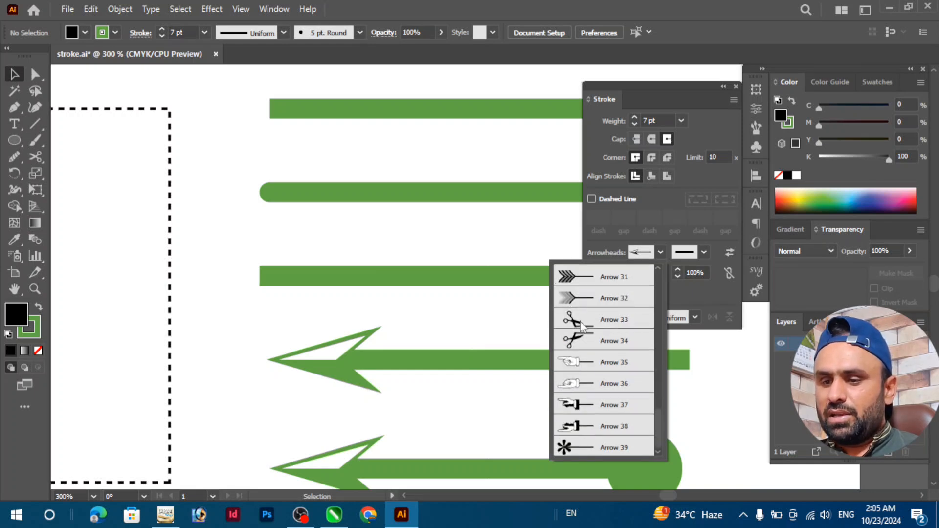
scroll(576, 420, up, 4)
scroll(580, 397, up, 3)
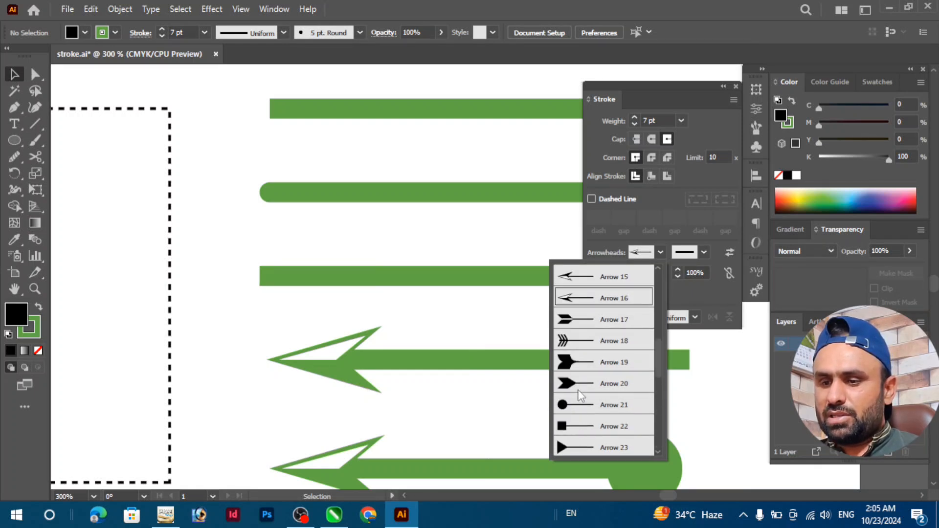
click(703, 252)
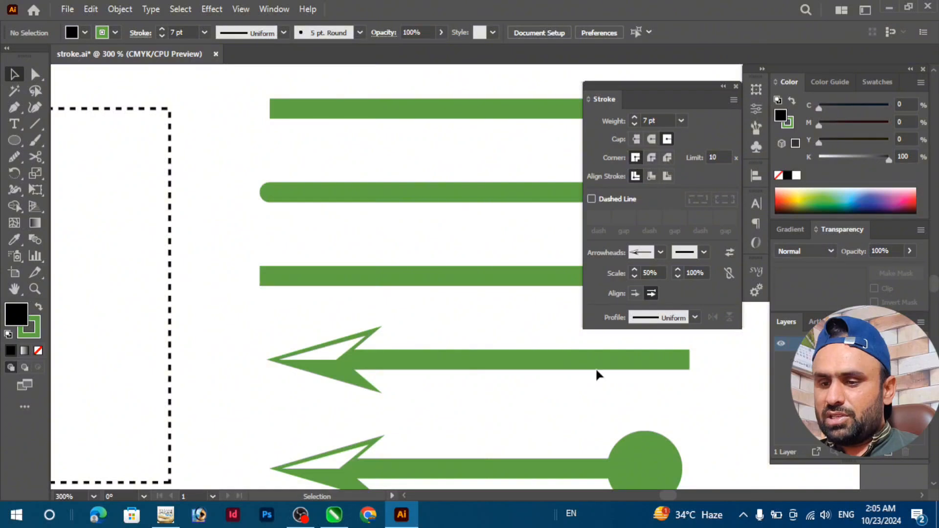
- Select the fourth green line again and apply the filled-circle arrowhead to its end point
click(685, 359)
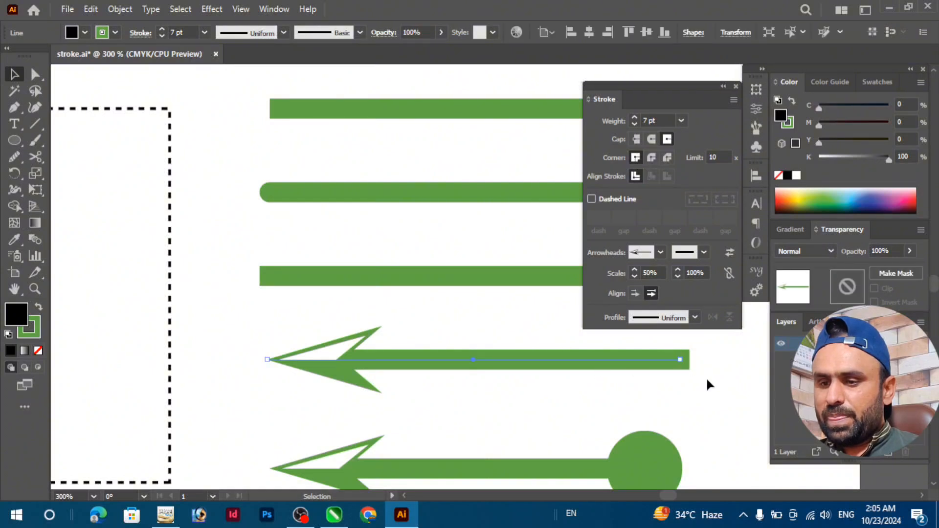
click(702, 253)
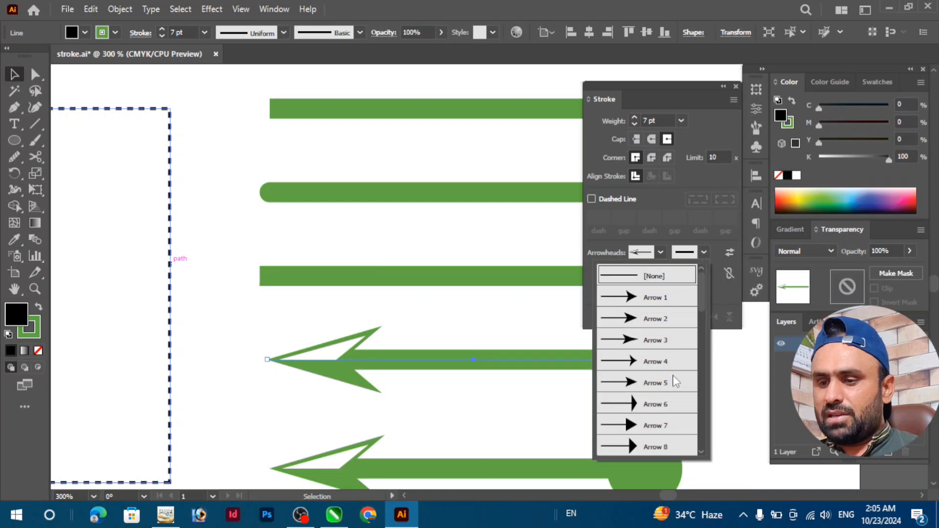
scroll(648, 406, down, 5)
click(647, 384)
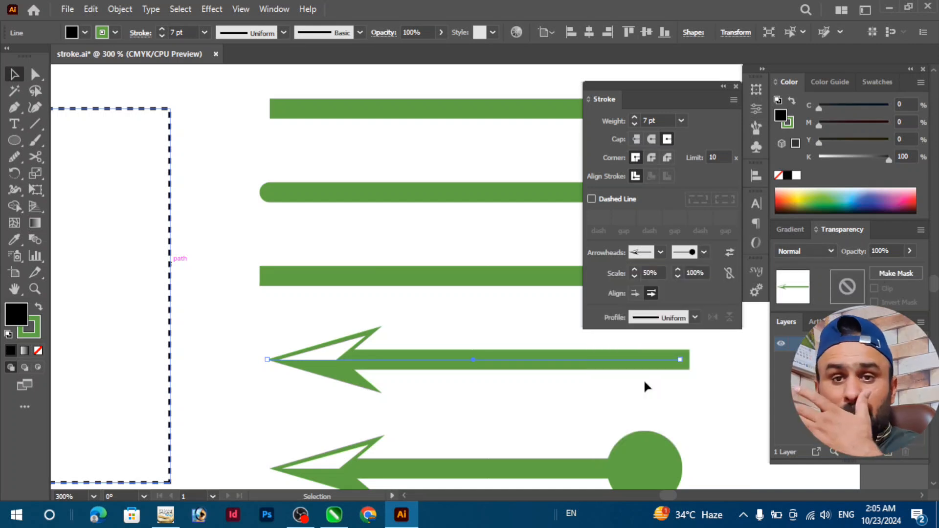
- Set both the end and start arrowhead scales of the fourth green line to 25%
click(697, 273)
text(25)
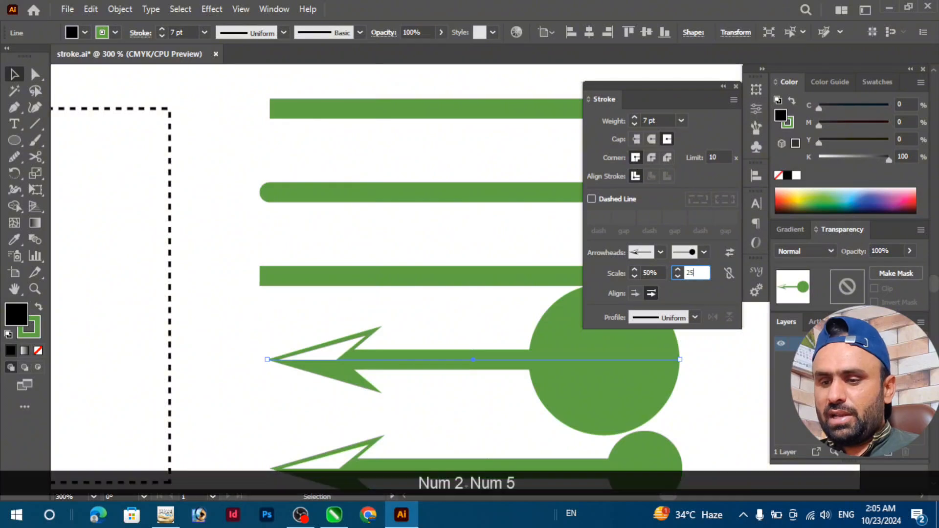
click(654, 272)
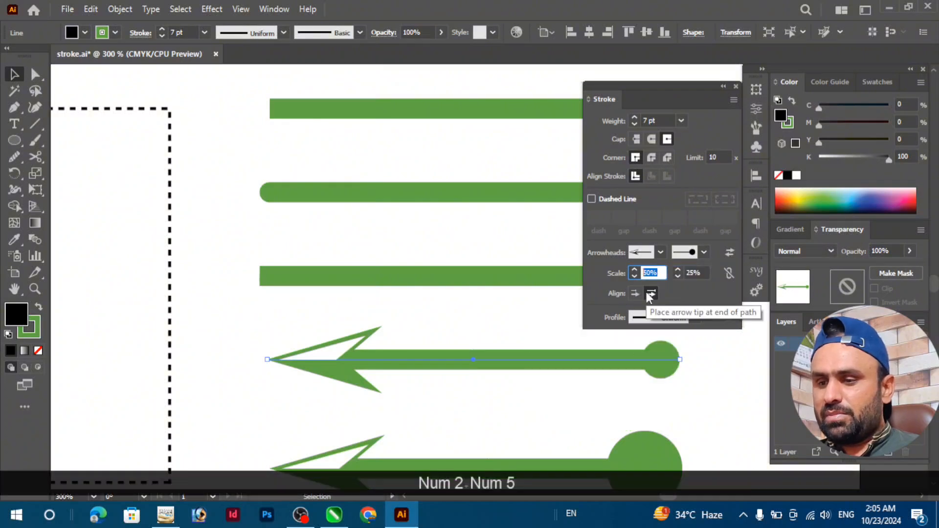
text(25)
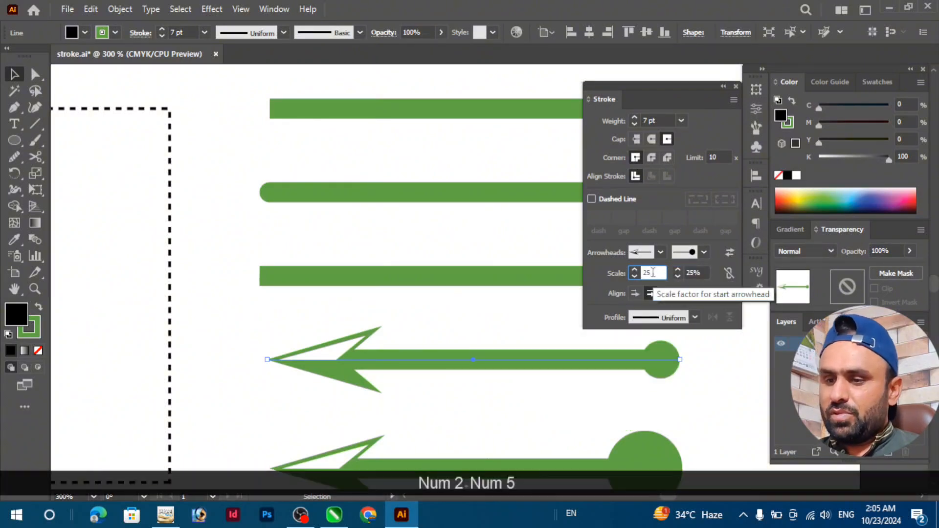
- Reduce the stroke weight of the fourth green line to 3 pt
click(634, 123)
click(634, 123)
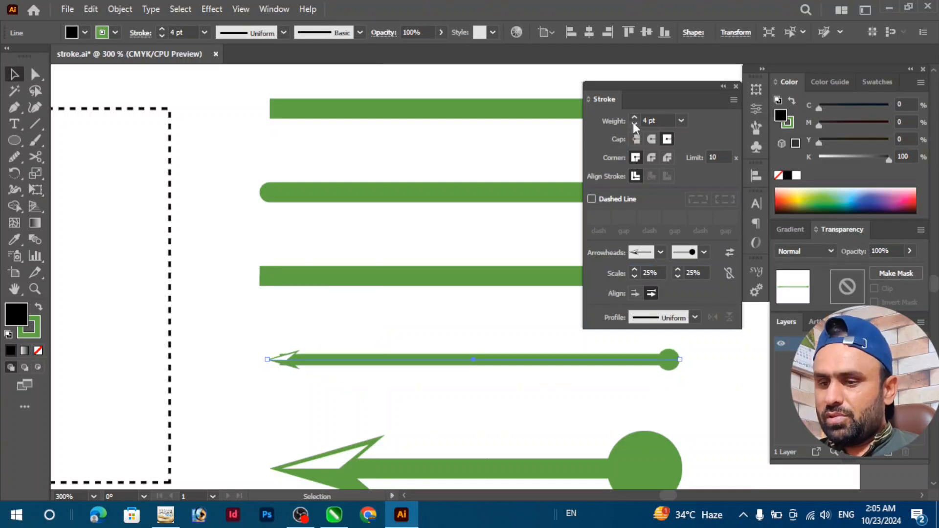
click(634, 124)
click(633, 123)
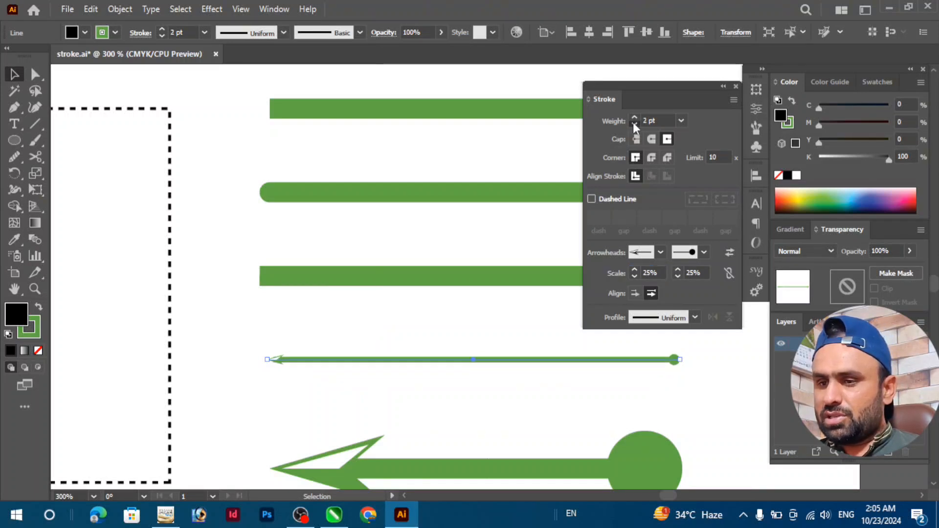
click(634, 123)
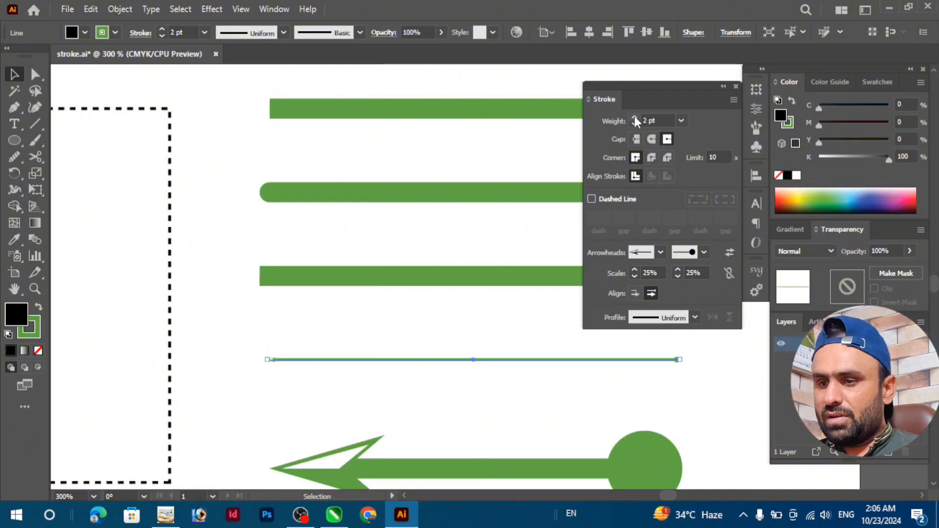
click(634, 117)
click(634, 117)
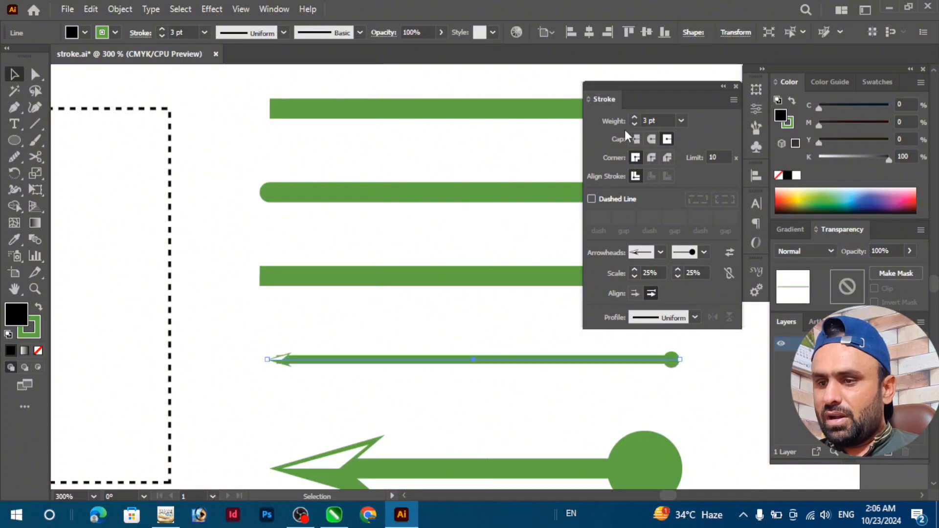
- Set the start arrowhead scale of the fourth green line to 50% and deselect the line
click(661, 252)
click(660, 252)
click(663, 274)
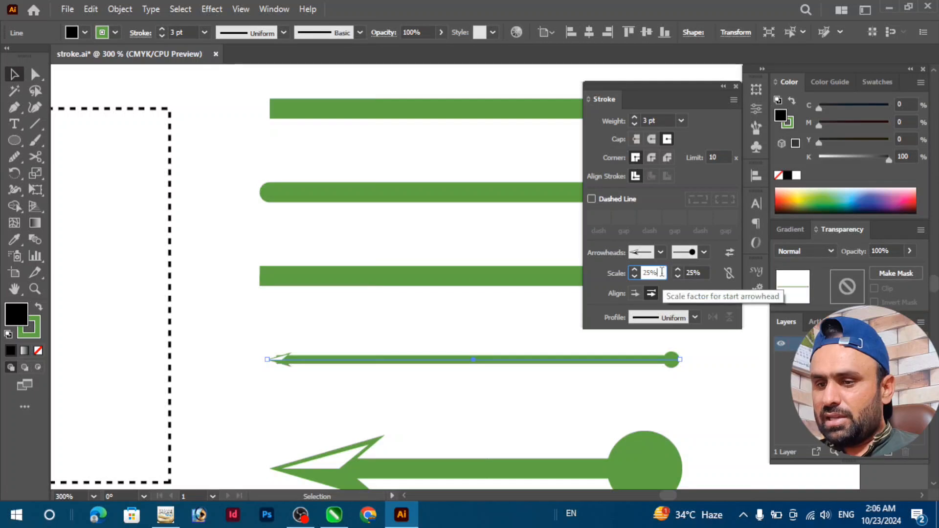
key(ctrl+a)
text(50)
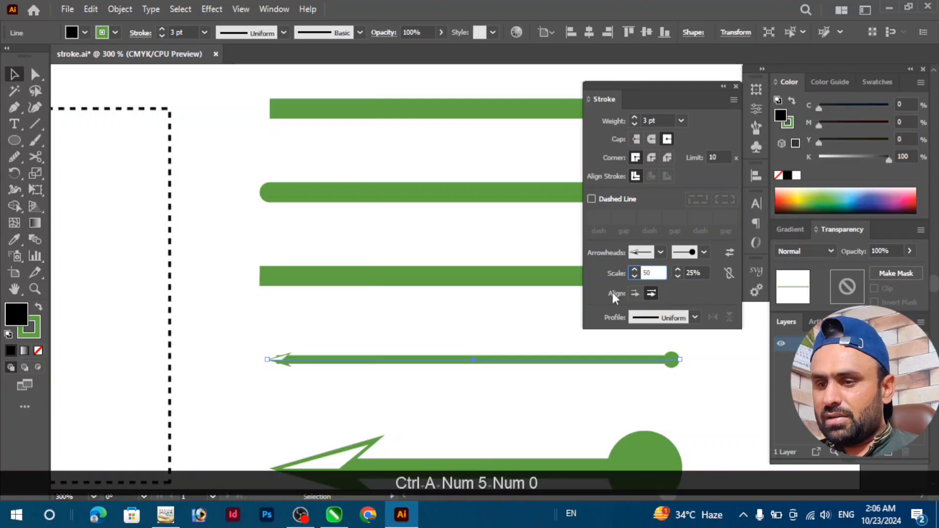
click(493, 317)
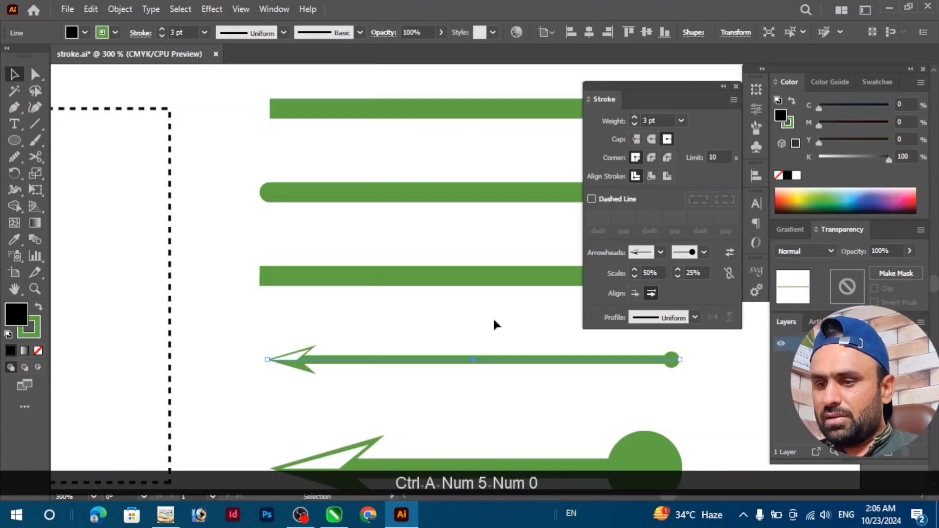
- Try to set the end arrowhead scale to 50% with nothing selected
click(702, 269)
text(50)
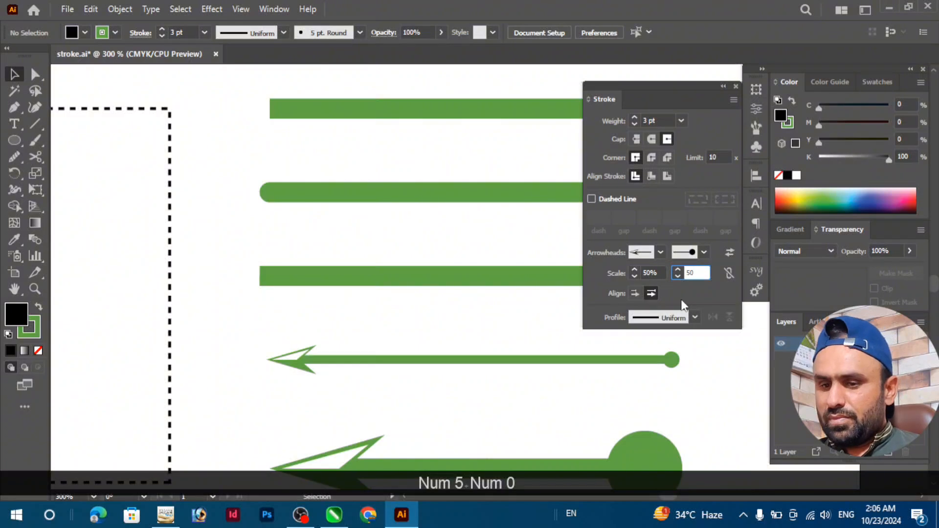
click(390, 386)
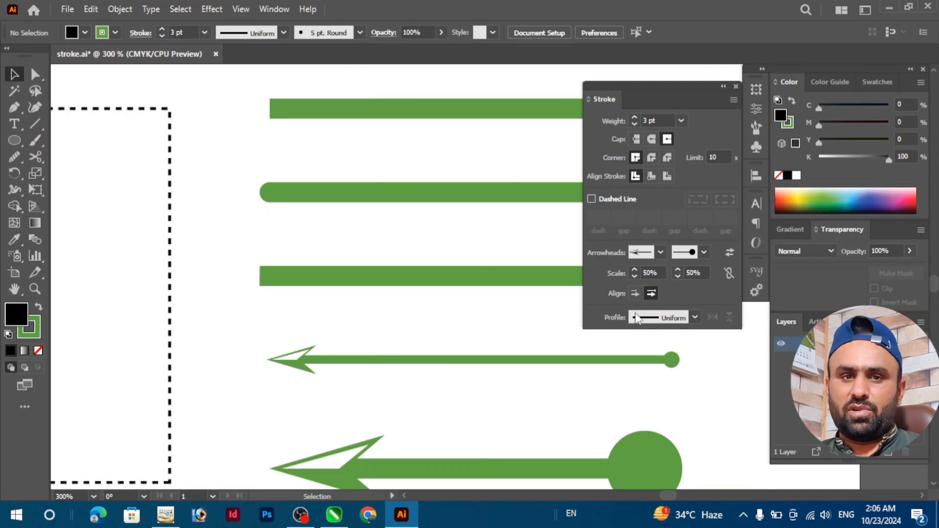
- Reselect the fourth green line and compare both arrowhead alignments, finishing with the arrow tips extended beyond the end of the path
click(297, 361)
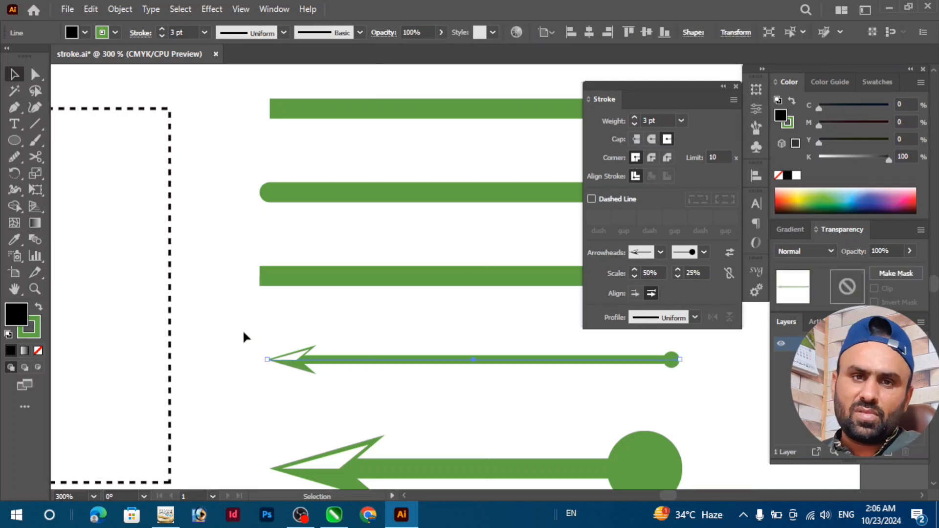
click(334, 392)
drag(258, 330, 274, 372)
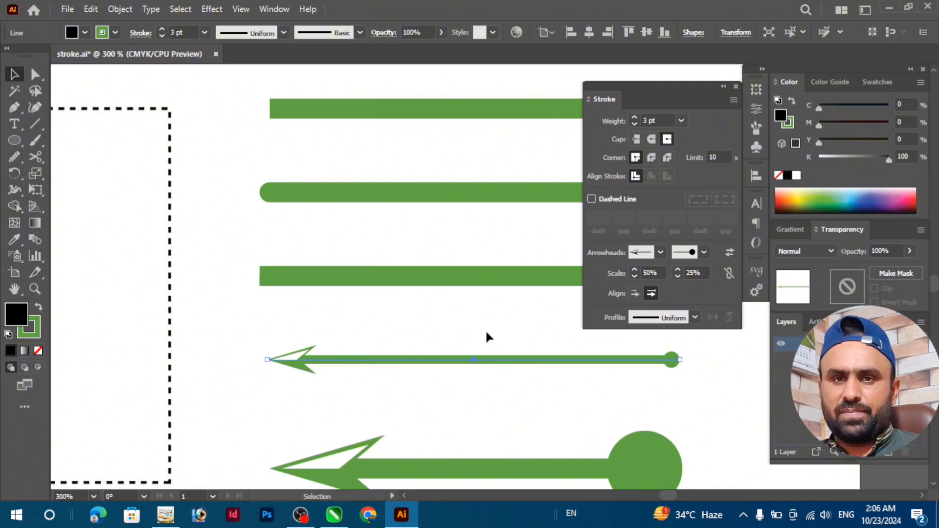
click(634, 294)
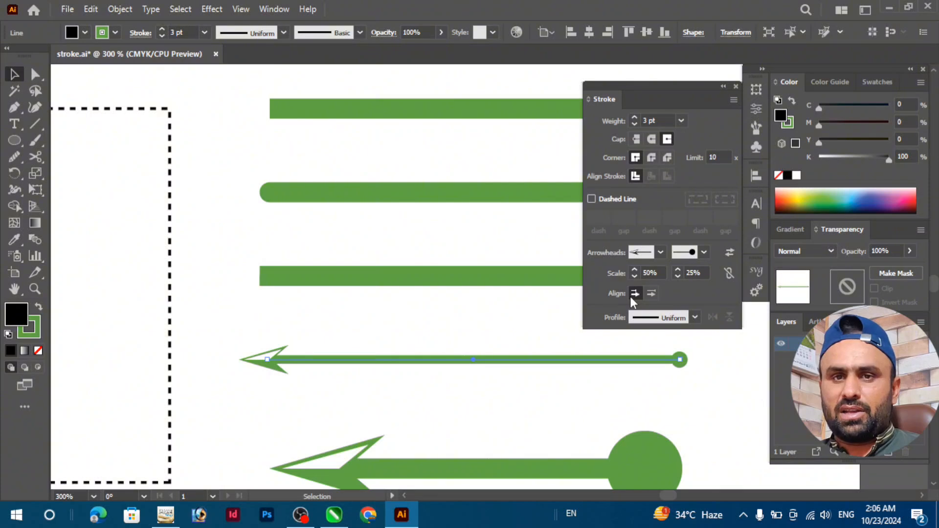
click(651, 294)
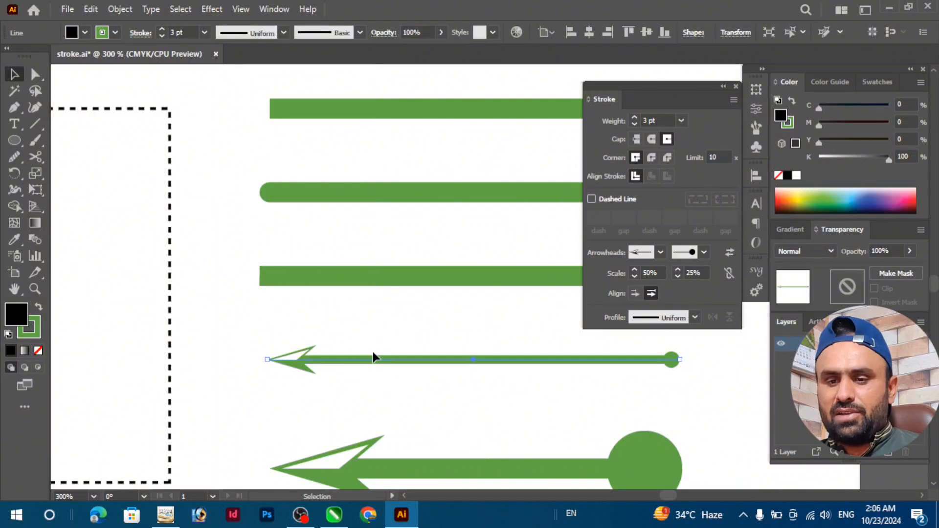
click(635, 294)
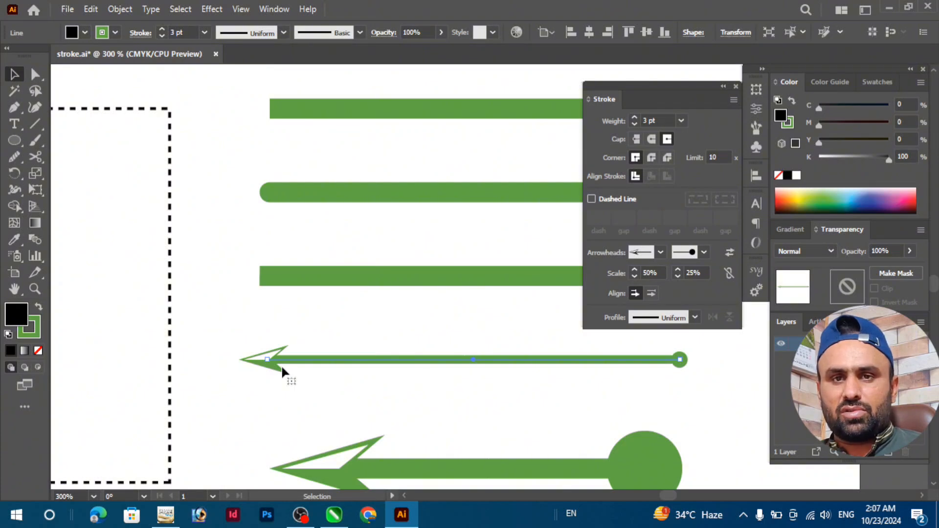
- Try the elliptical width profile on the fourth green line, and restore the Uniform profile
click(695, 317)
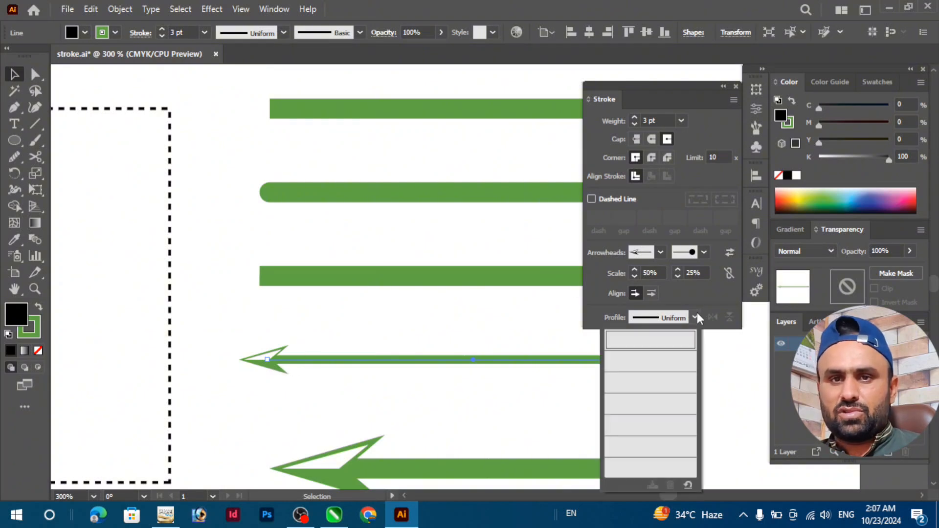
click(650, 360)
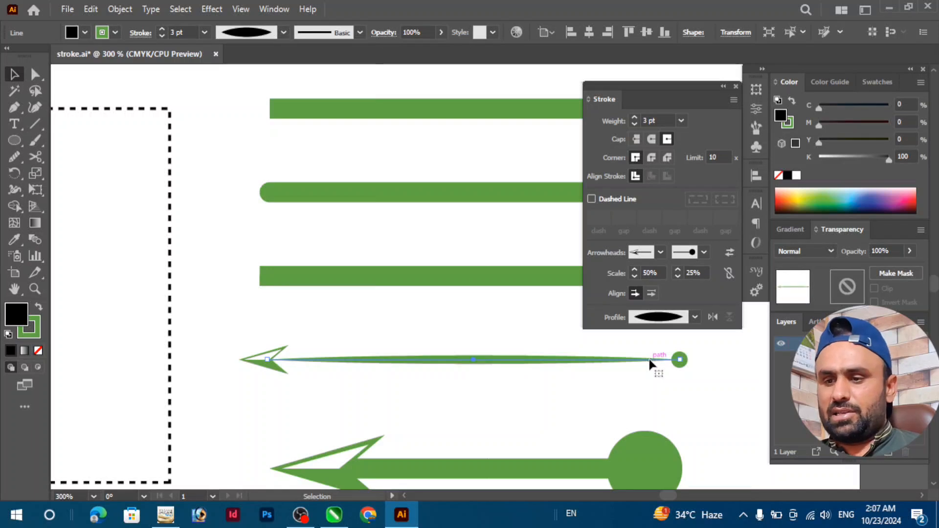
click(695, 317)
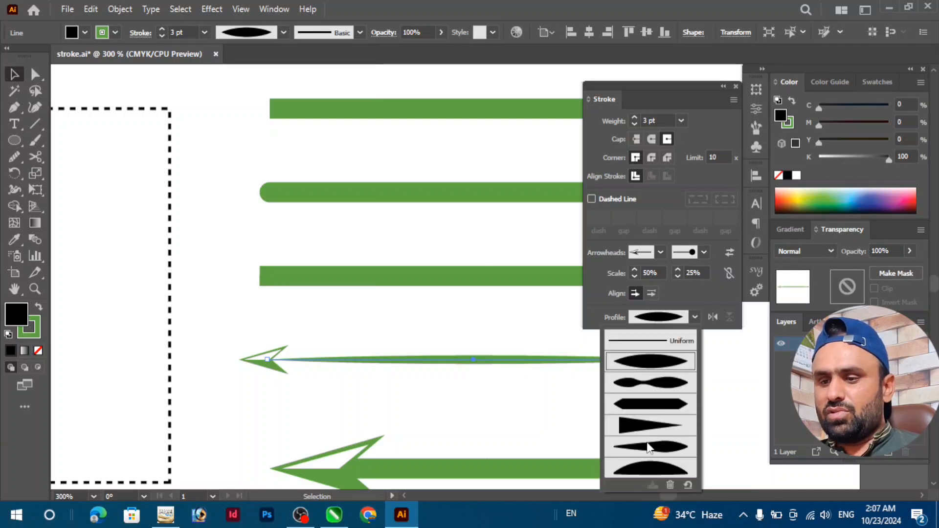
click(660, 342)
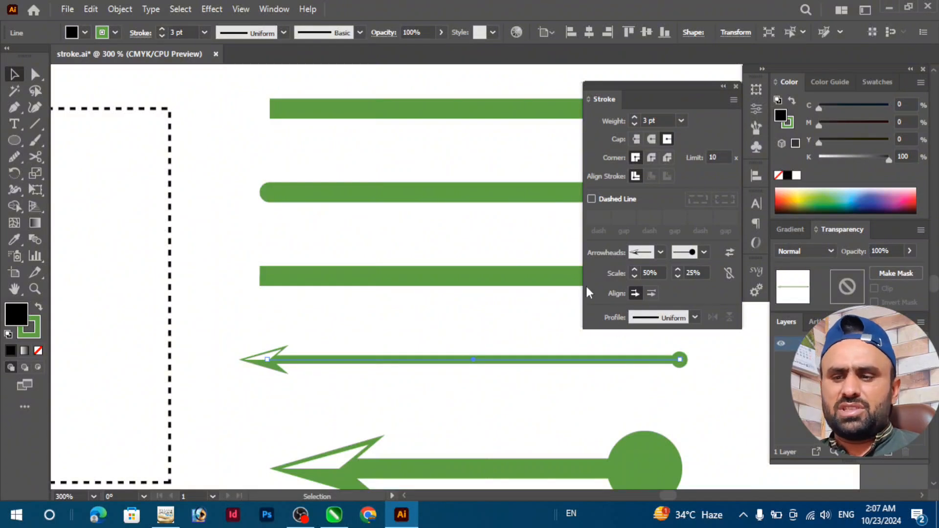
- Draw an open S-shaped curve with the Pen tool above the dashed squares, using three anchor points
key(alt)
key(alt)
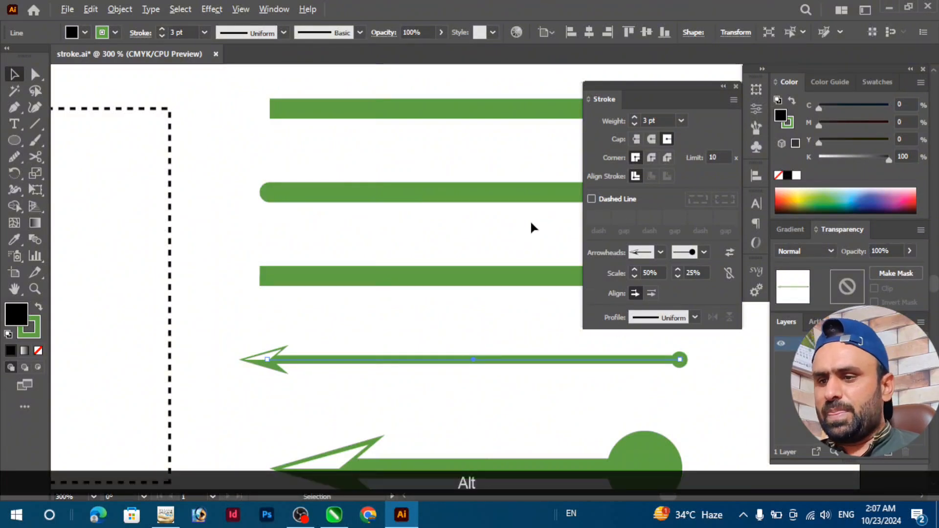
scroll(514, 237, down, 2)
scroll(514, 237, down, 1)
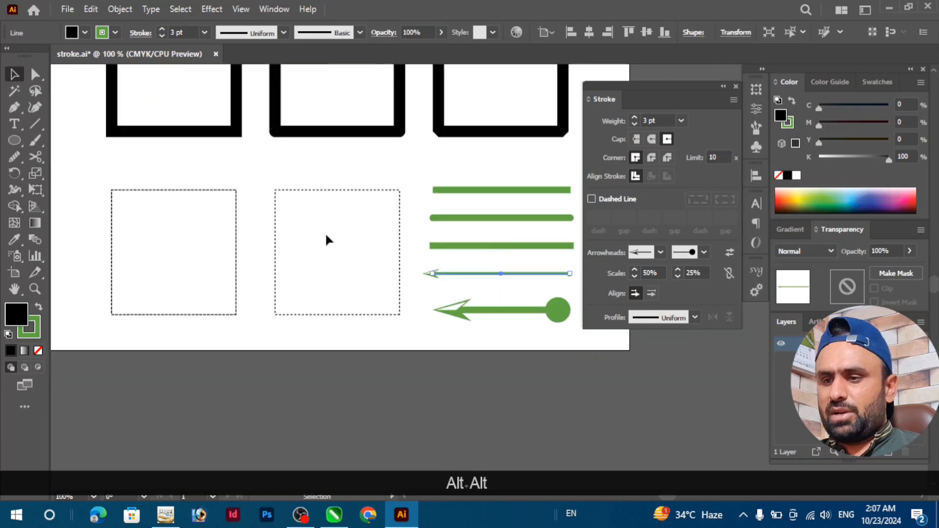
click(14, 107)
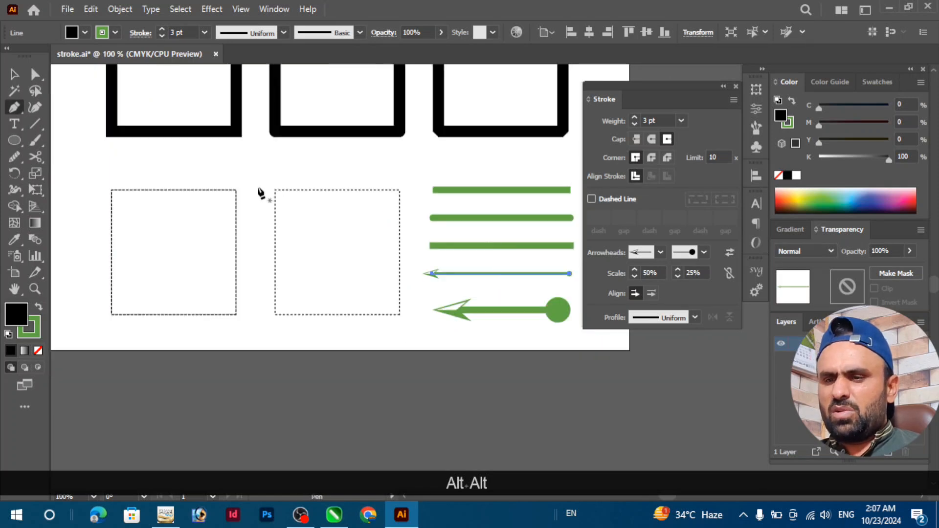
click(222, 175)
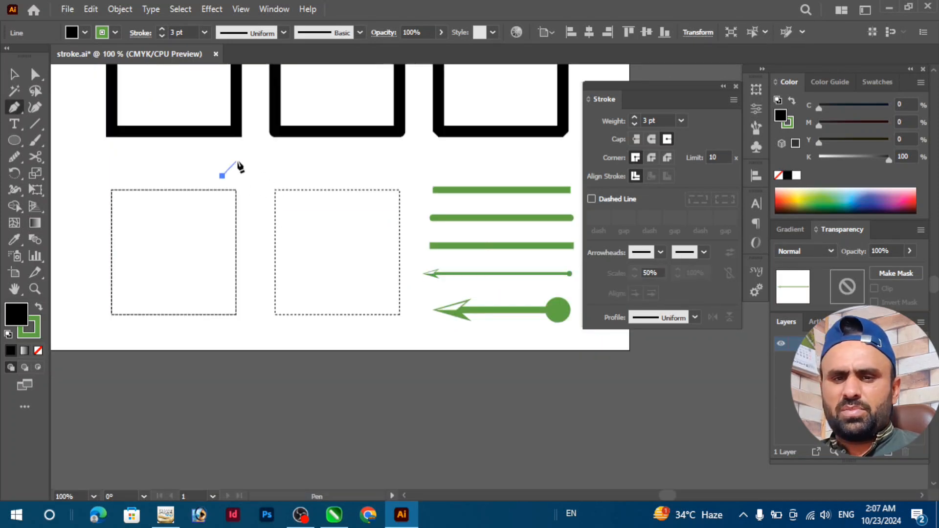
drag(386, 175, 443, 140)
mouse_move(499, 151)
mouse_down()
mouse_move(567, 194)
mouse_move(509, 156)
mouse_up()
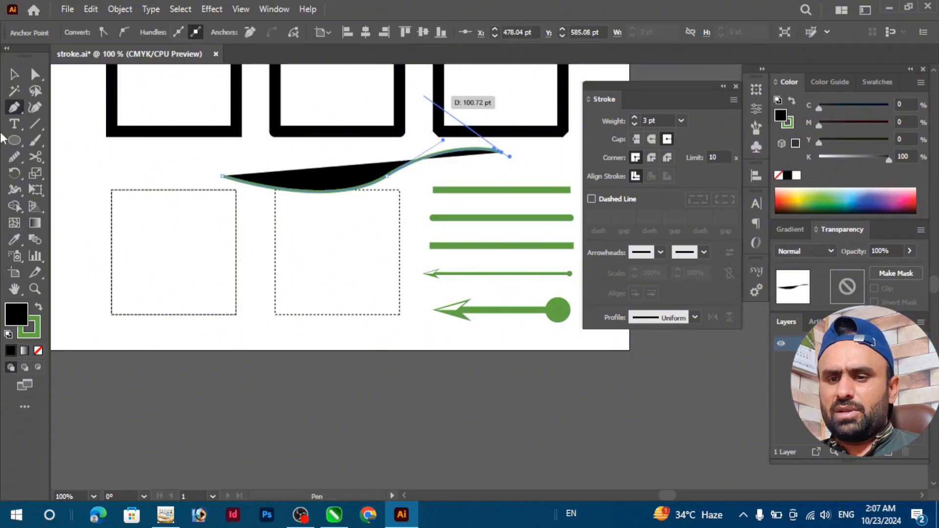
- Give the new curve no fill and a black 1 pt stroke
click(38, 307)
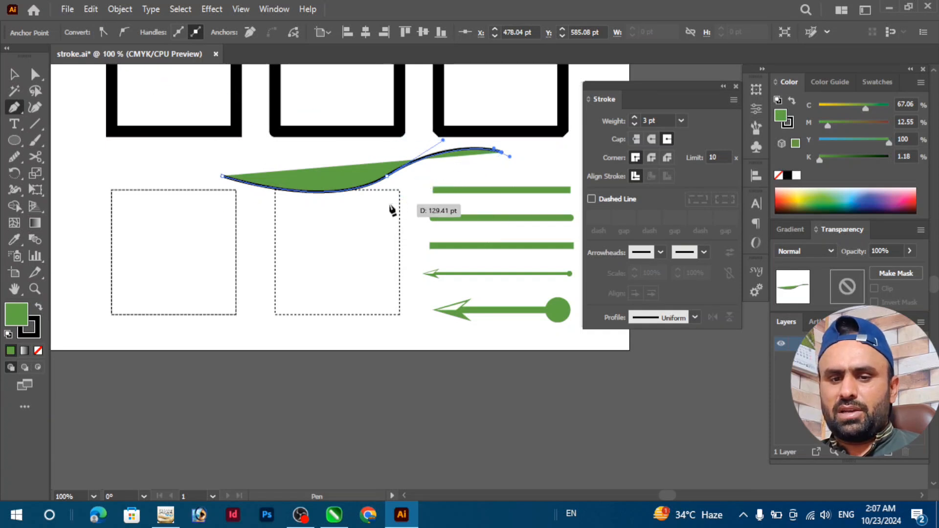
key(Escape)
key(ctrl)
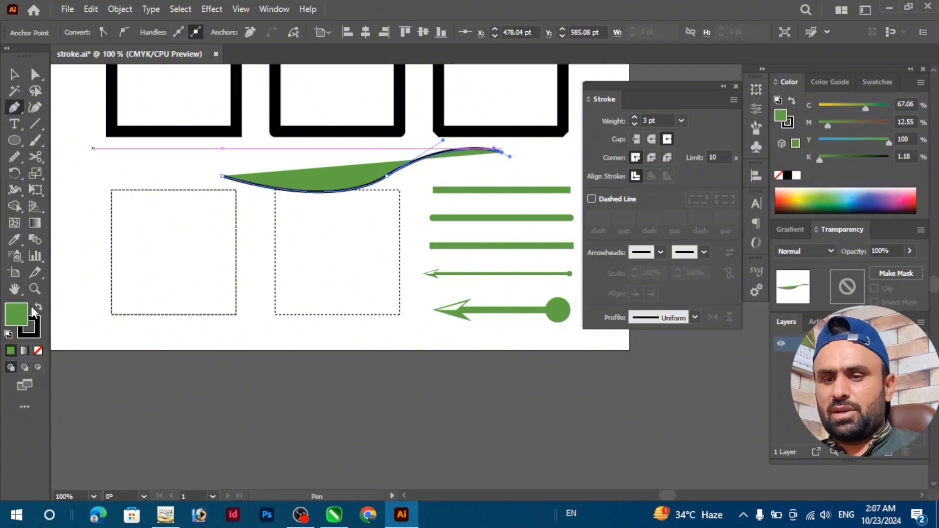
click(38, 350)
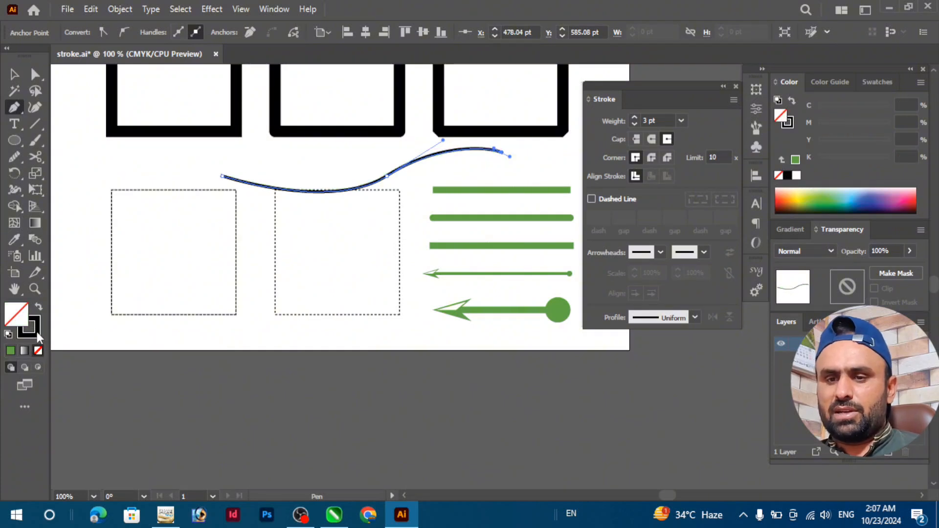
click(38, 307)
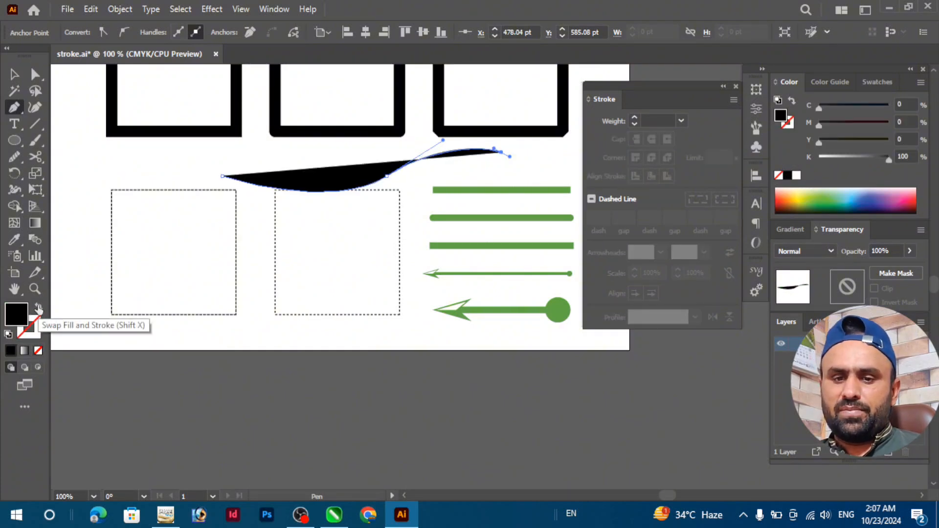
click(38, 307)
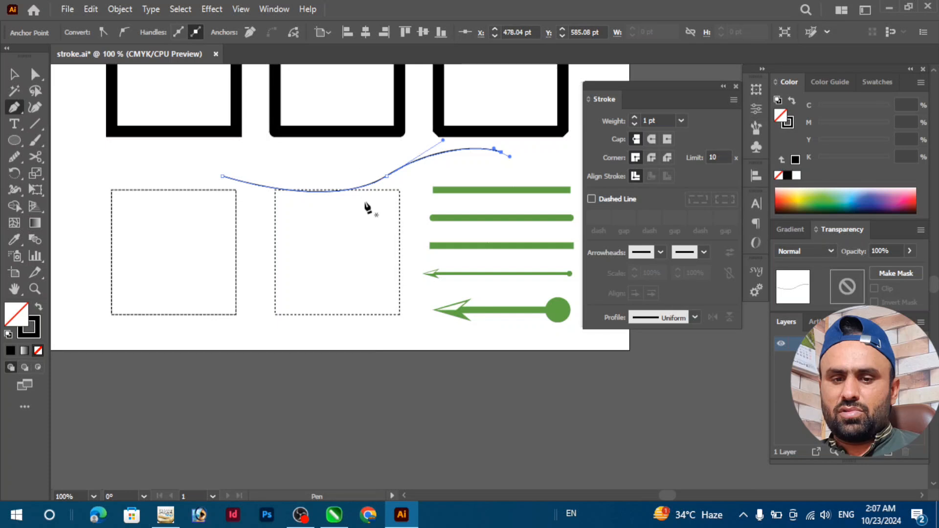
- Apply Arrow 1 to the curve's start point and the filled-circle arrowhead to its end point
alt+scroll(362, 170, up, 2)
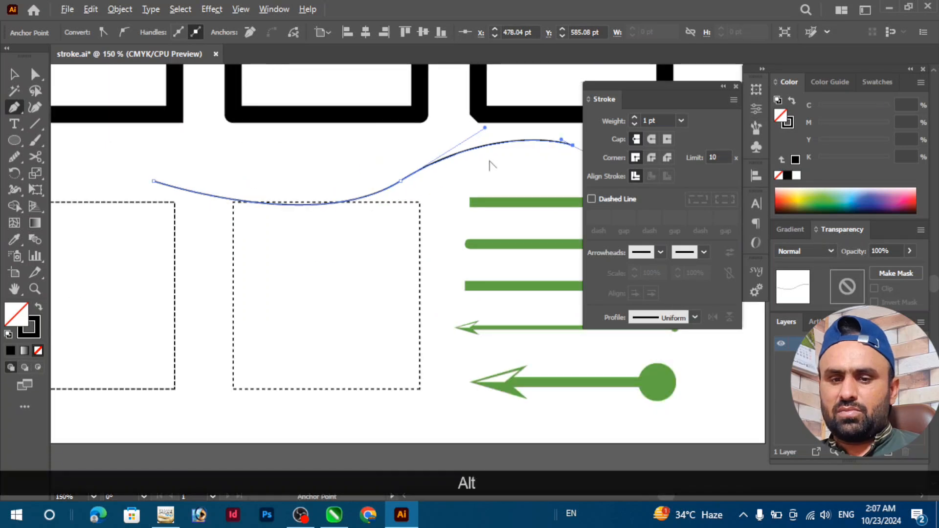
click(660, 253)
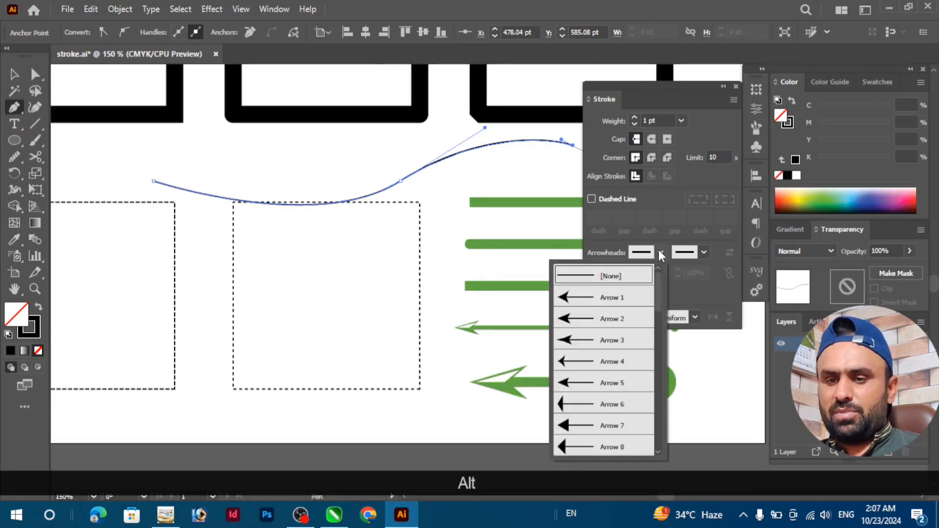
click(582, 305)
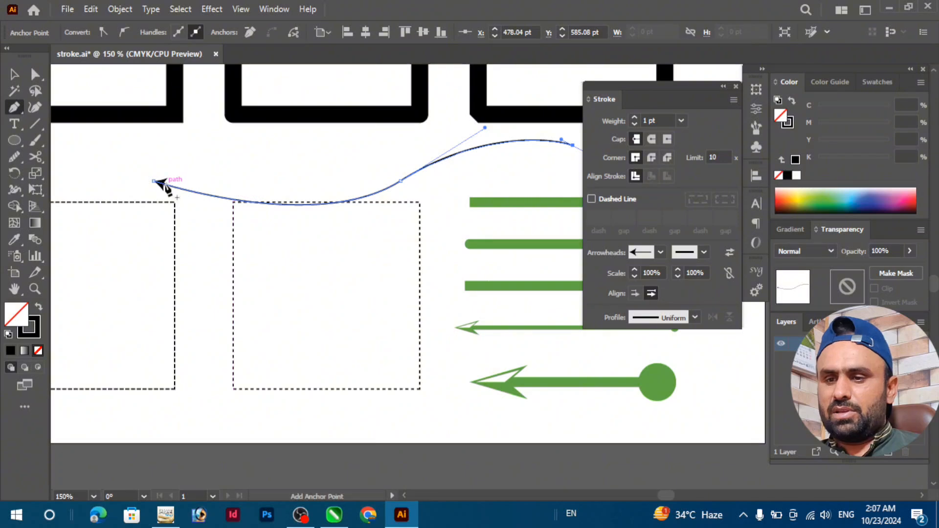
click(704, 252)
scroll(635, 372, down, 5)
click(641, 382)
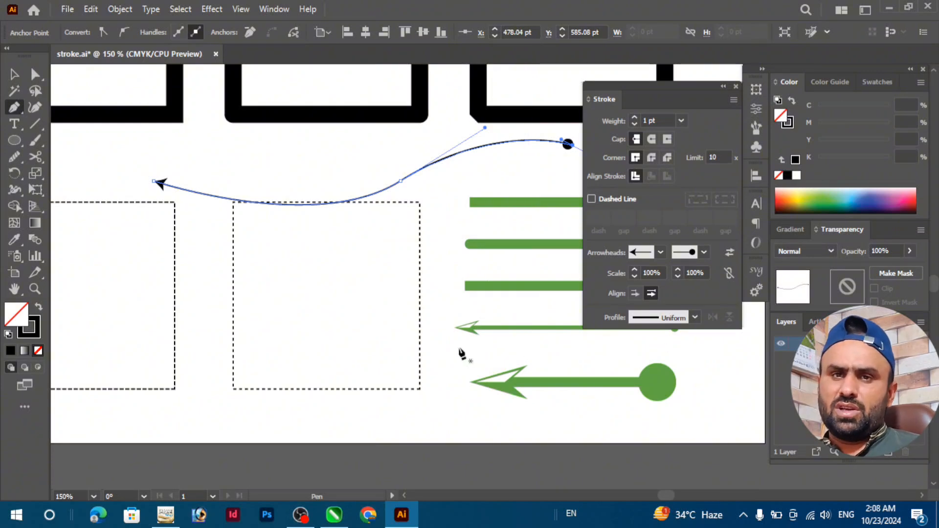
- Delete the S-shaped curve with arrowheads above the dashed squares
key(alt)
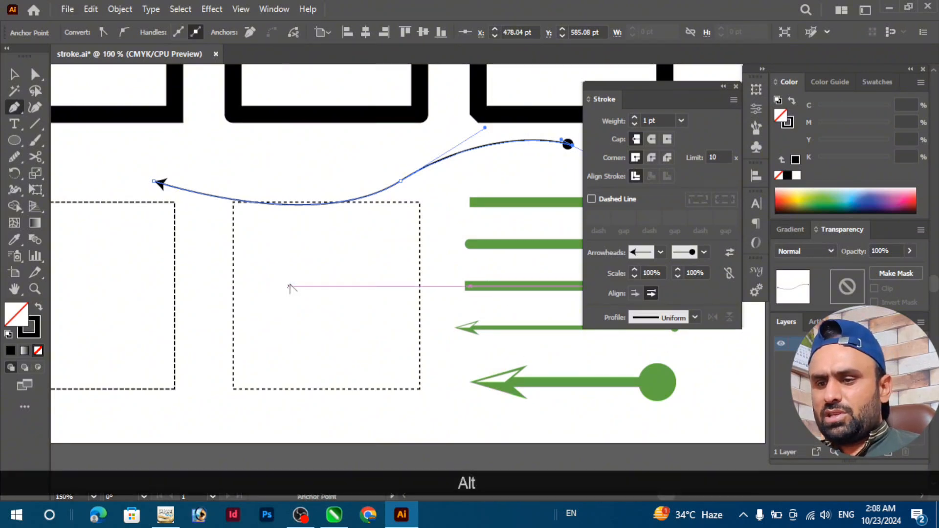
scroll(290, 288, down, 2)
key(Delete)
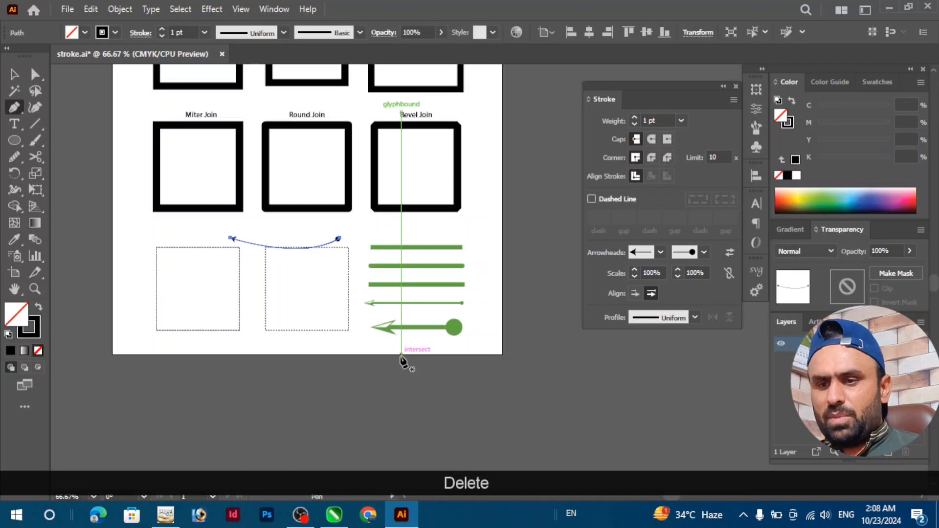
key(v)
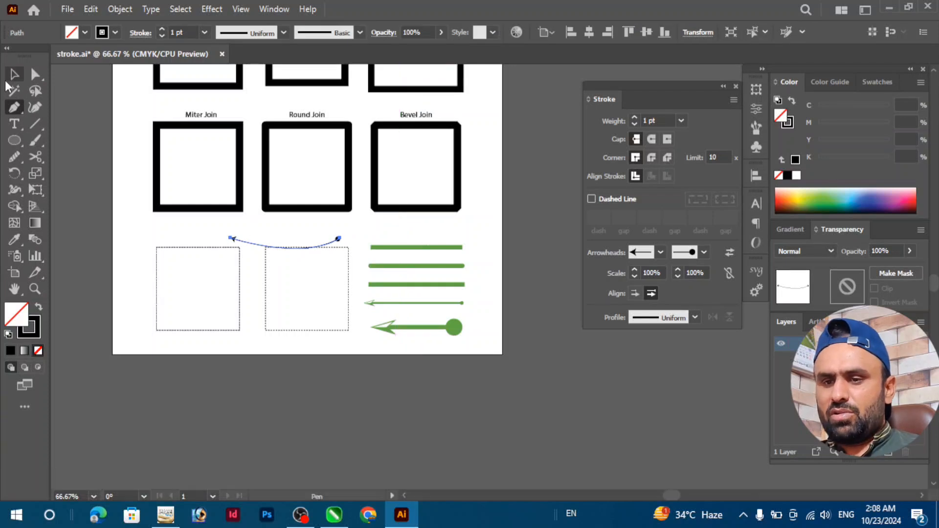
key(Delete)
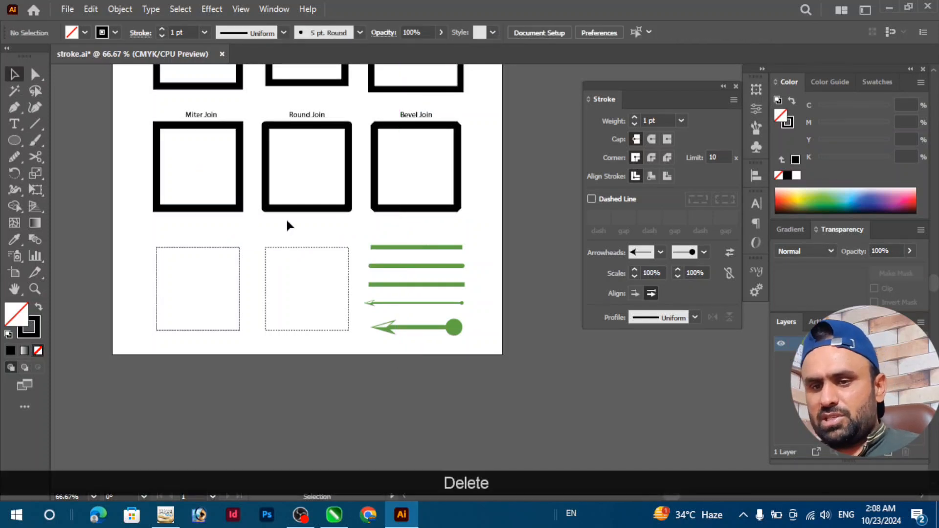
- Create a new blank document with the preset settings and dock the floating Stroke panel as a collapsed icon
key(ctrl+n)
key(Return)
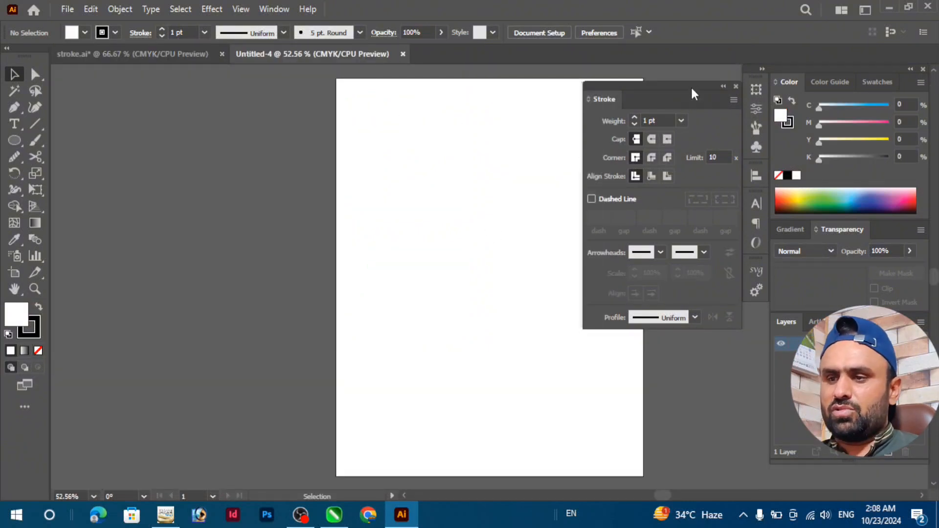
mouse_move(704, 86)
mouse_down()
mouse_move(698, 136)
mouse_move(744, 309)
mouse_move(763, 312)
mouse_up()
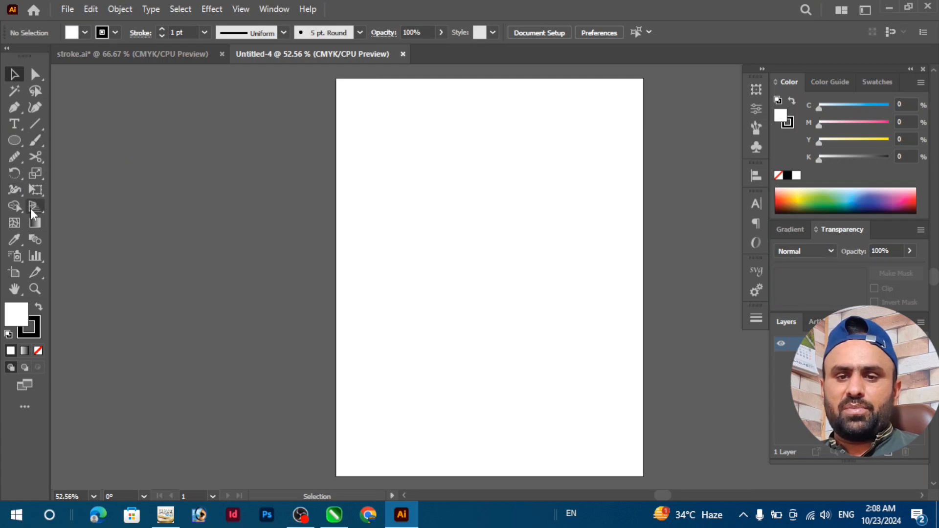
- Paint a freehand test path on the artboard with the Paintbrush tool and the 5 pt. Round brush, and undo it
click(34, 140)
mouse_move(529, 154)
mouse_down()
mouse_move(491, 161)
mouse_move(478, 270)
mouse_move(408, 216)
mouse_move(396, 326)
mouse_move(476, 339)
mouse_move(518, 330)
mouse_move(533, 341)
mouse_up()
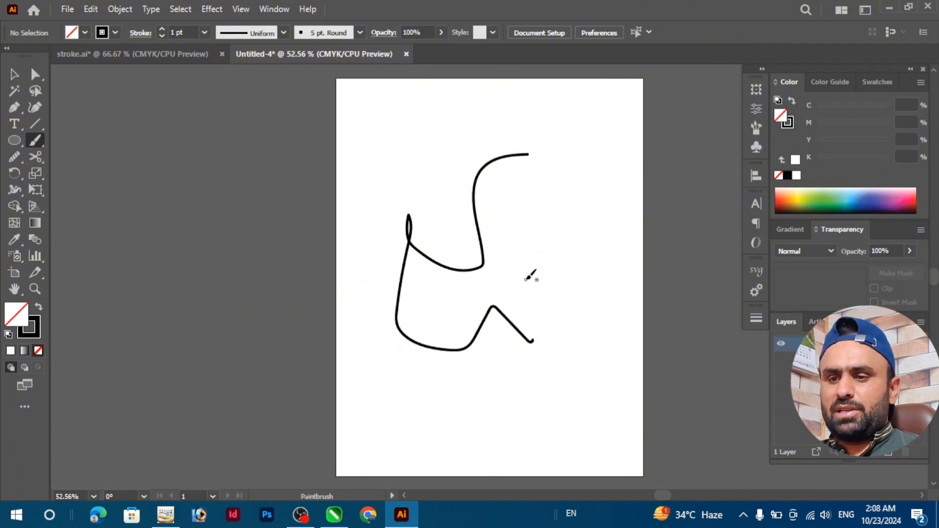
key(ctrl+z)
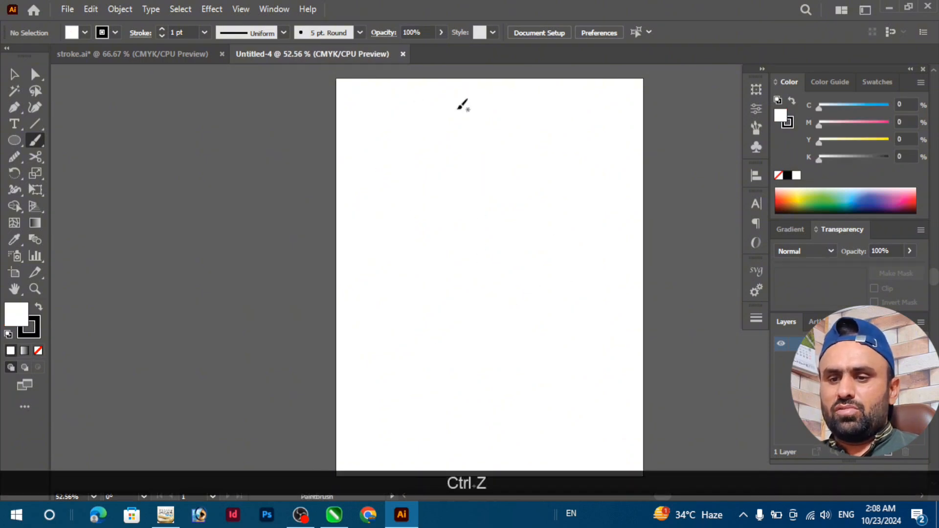
- Show the Brushes panel and detach its panel group so it floats beside the artboard
click(760, 151)
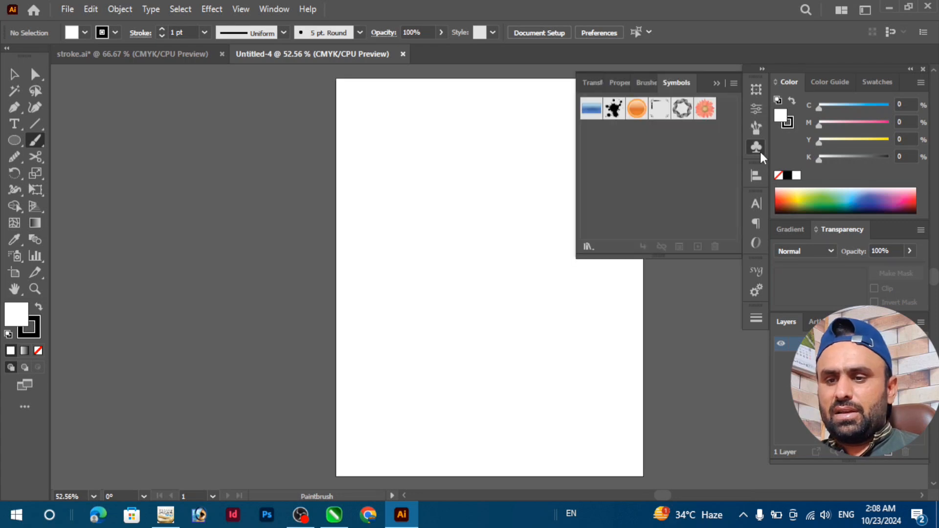
click(647, 82)
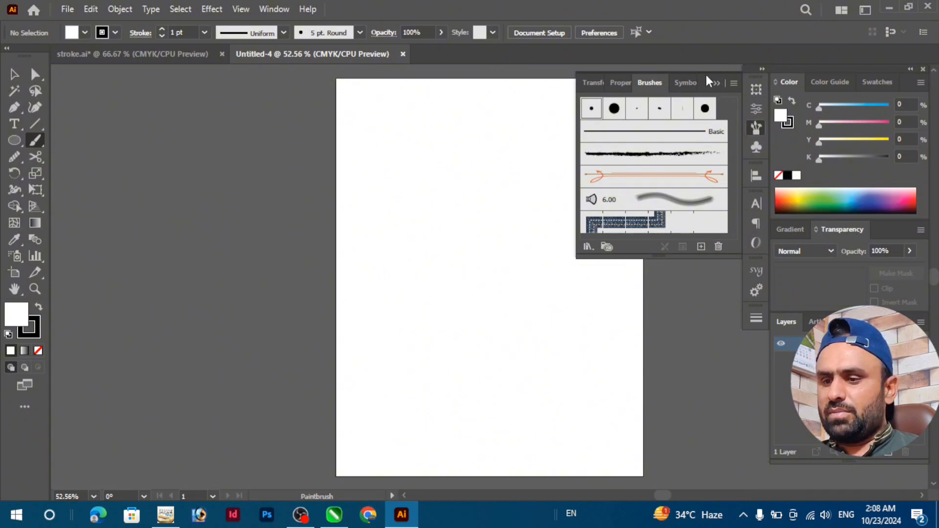
mouse_move(706, 75)
mouse_down()
mouse_move(641, 157)
mouse_move(690, 280)
mouse_move(724, 249)
mouse_up()
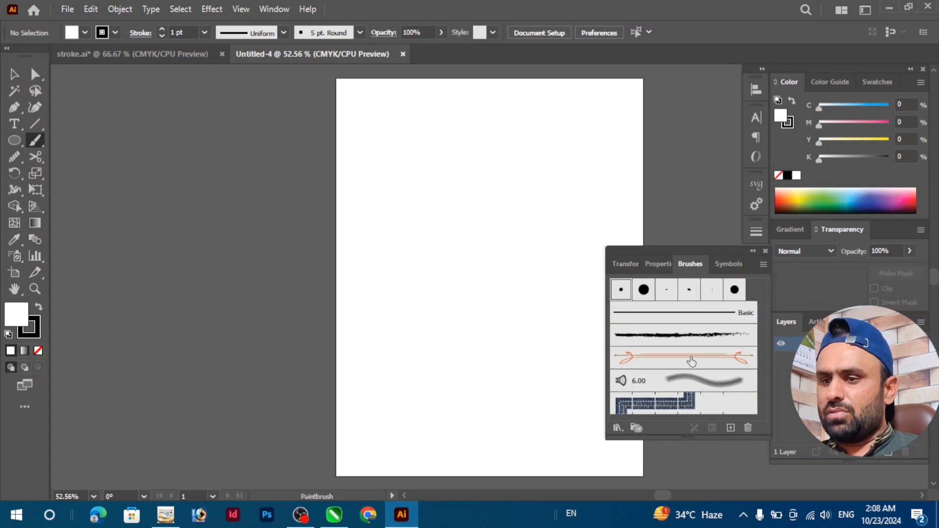
- Try the rough black charcoal-style art brush with a freehand stroke on the artboard, and undo it
click(709, 340)
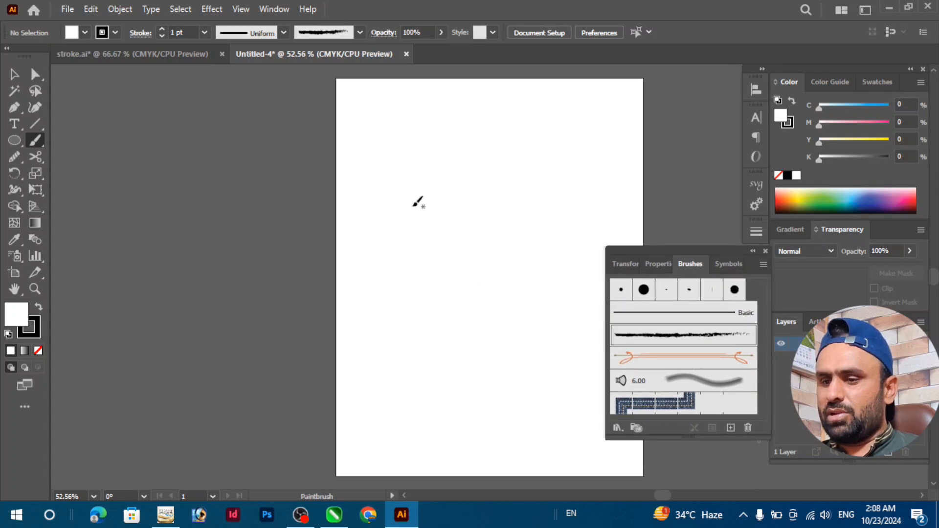
mouse_move(569, 185)
mouse_down()
mouse_move(412, 313)
mouse_move(442, 396)
mouse_up()
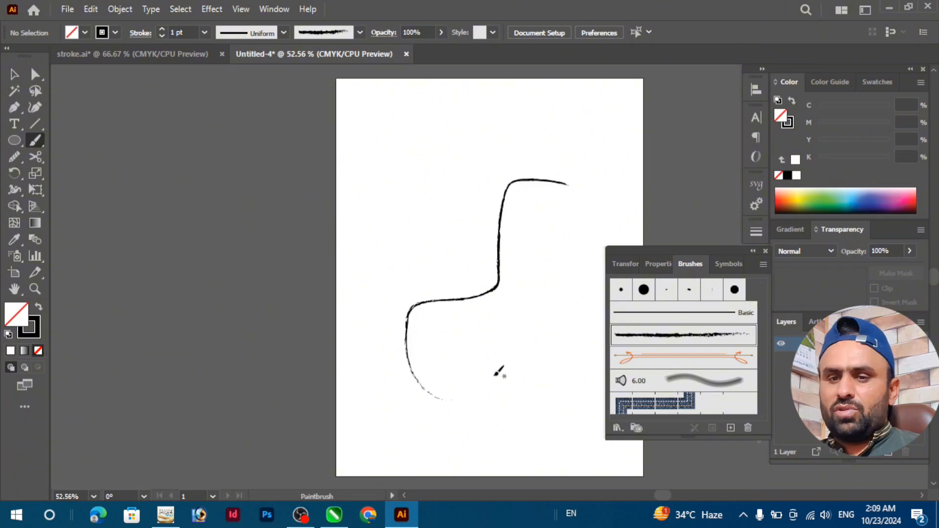
key(ctrl+z)
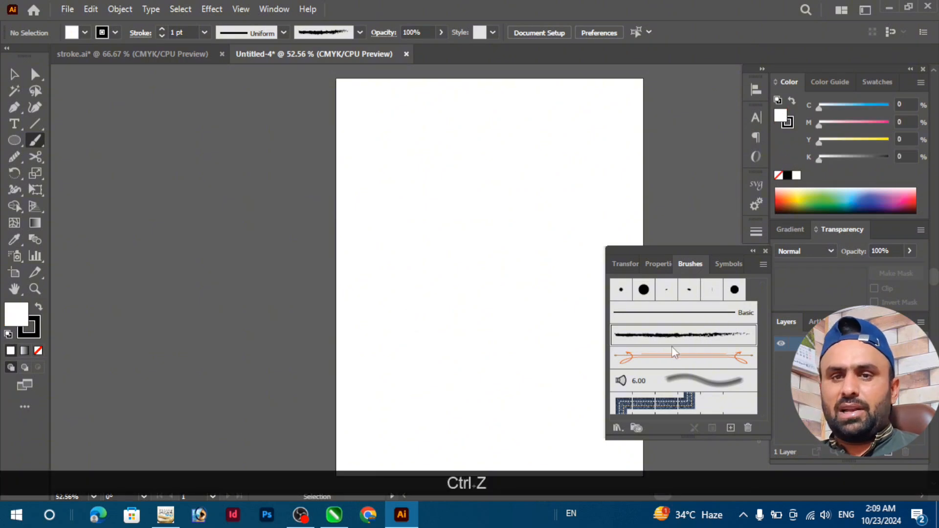
- Lengthen the Brushes panel, try the orange ornamental art brush with a looping freehand stroke, and undo the stroke
drag(720, 440, 724, 479)
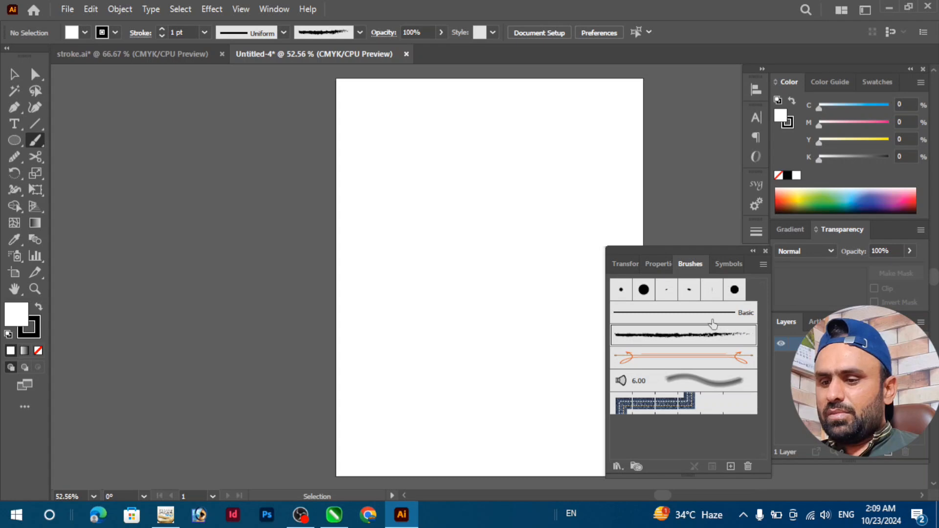
click(663, 267)
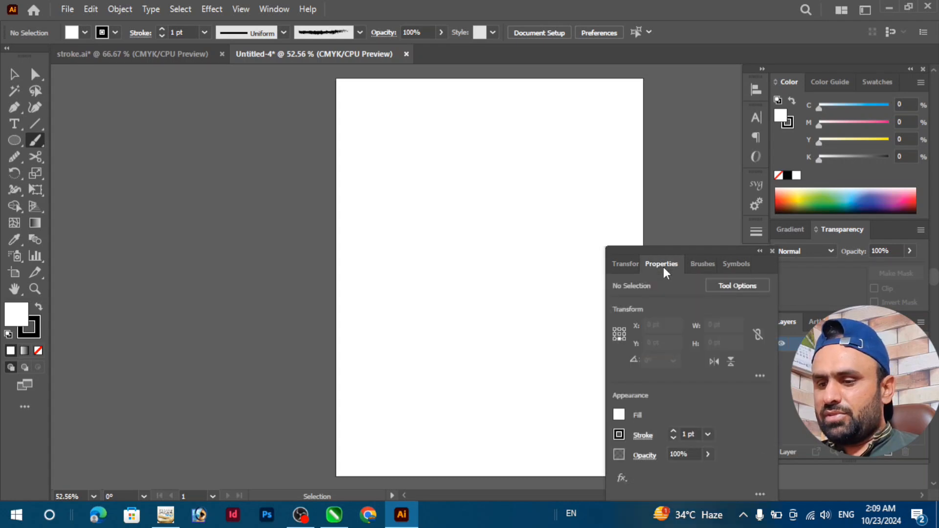
click(691, 269)
click(636, 358)
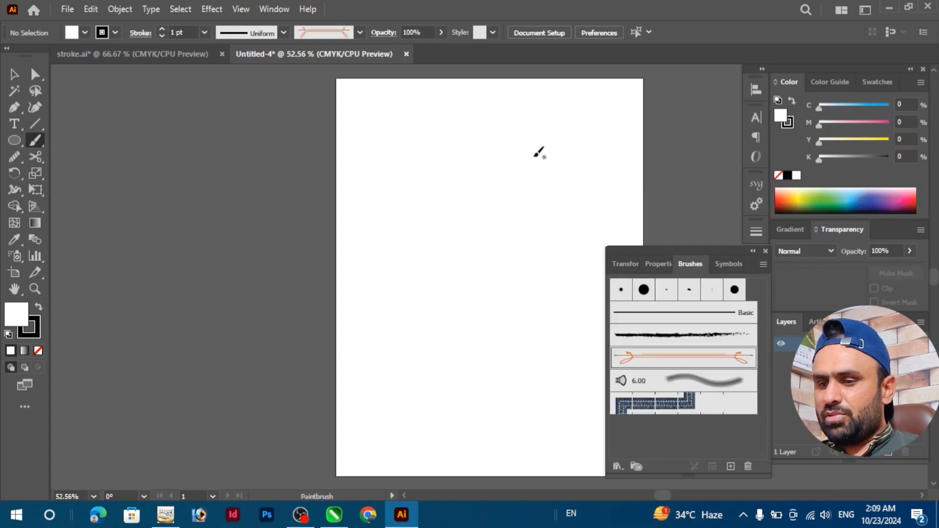
mouse_move(519, 154)
mouse_down()
mouse_move(489, 250)
mouse_move(422, 348)
mouse_move(463, 297)
mouse_move(465, 350)
mouse_up()
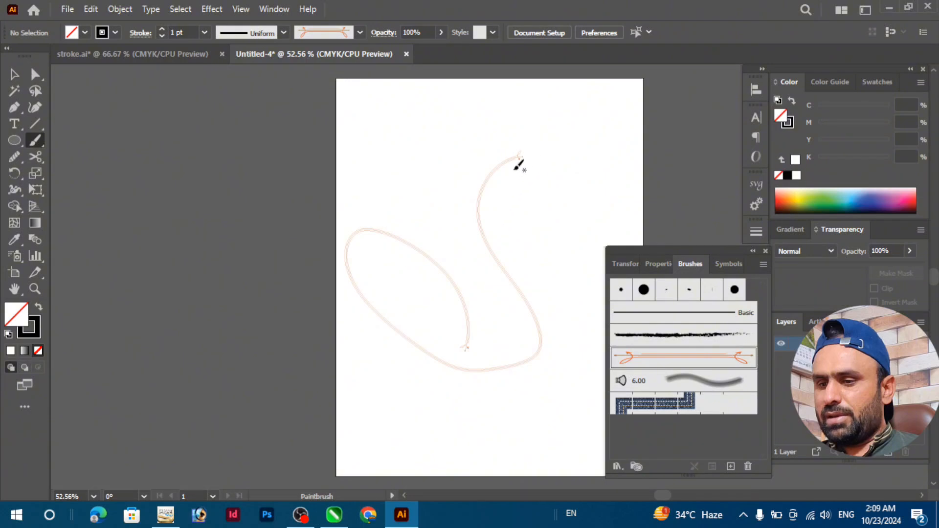
key(ctrl+z)
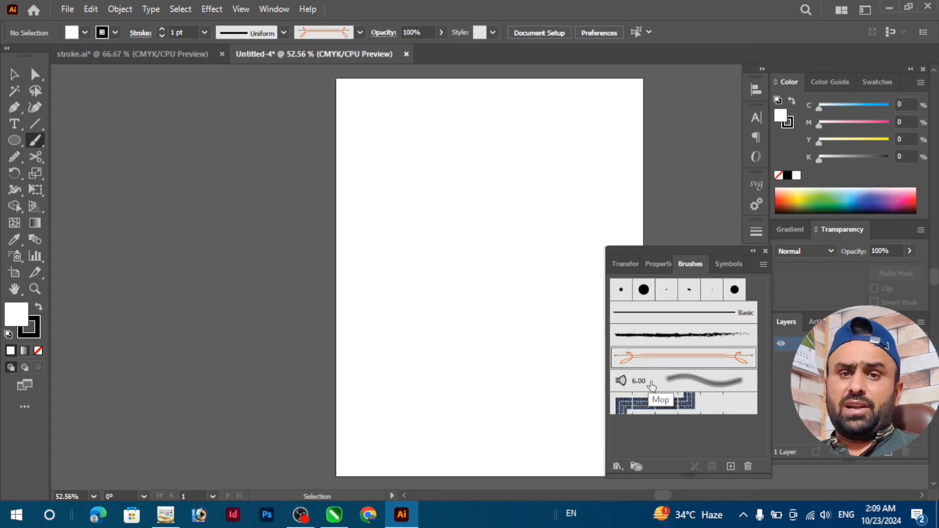
- Paint another test stroke with the rough black charcoal-style brush, undo it, and collapse the floating Brushes panel group to icons
click(678, 341)
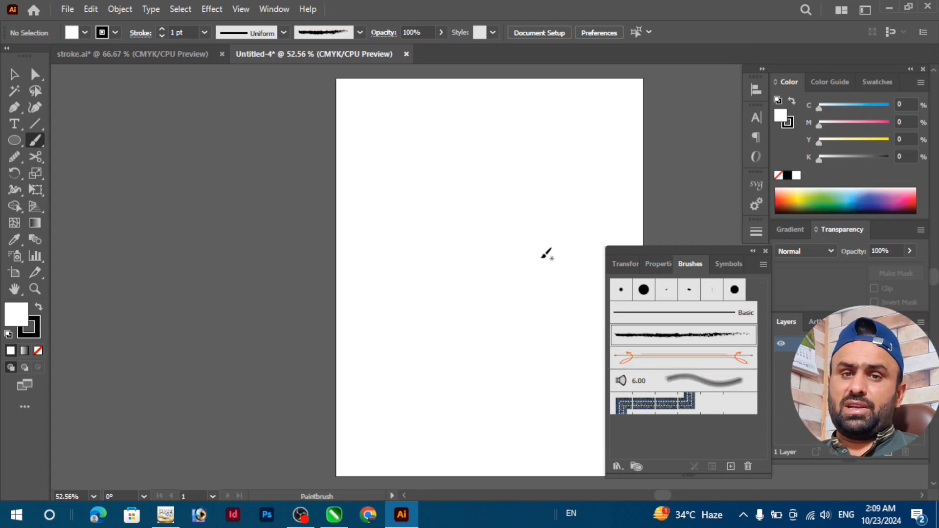
mouse_move(578, 188)
mouse_down()
mouse_move(491, 228)
mouse_move(447, 342)
mouse_move(427, 276)
mouse_move(432, 210)
mouse_up()
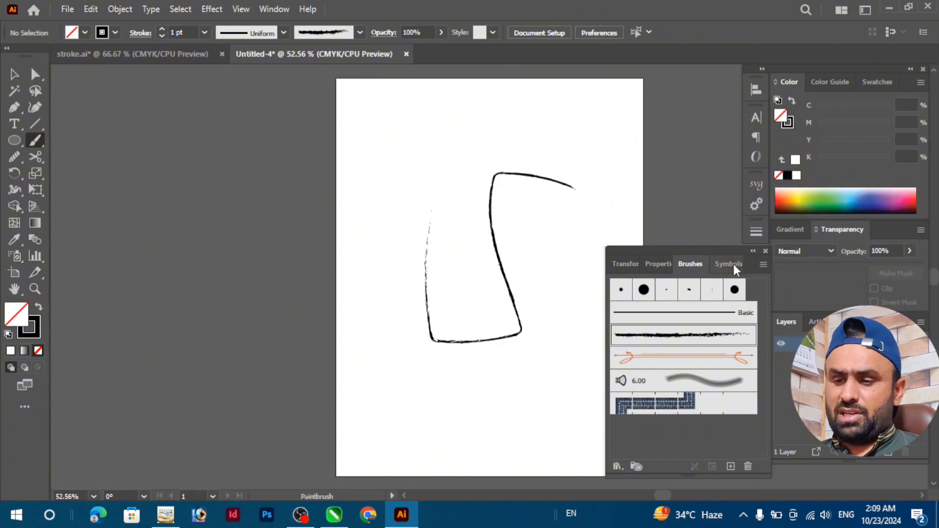
key(ctrl+z)
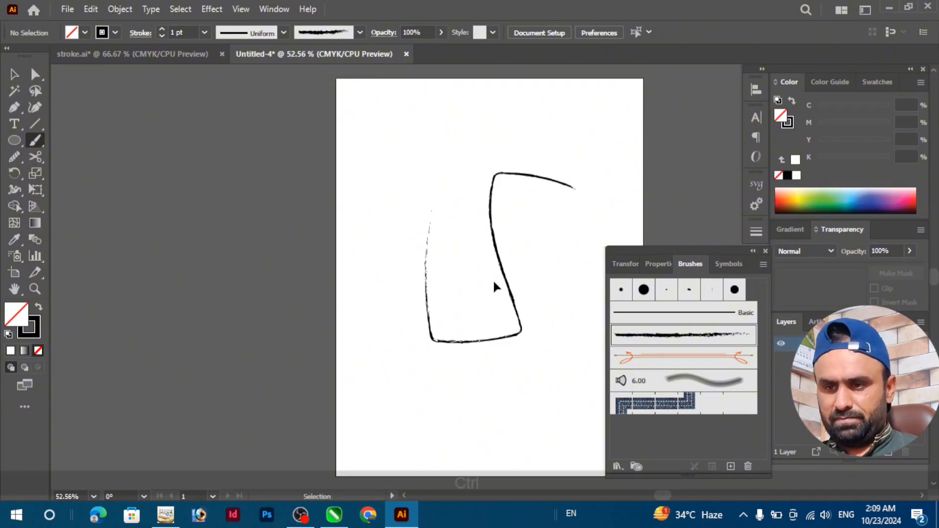
click(753, 252)
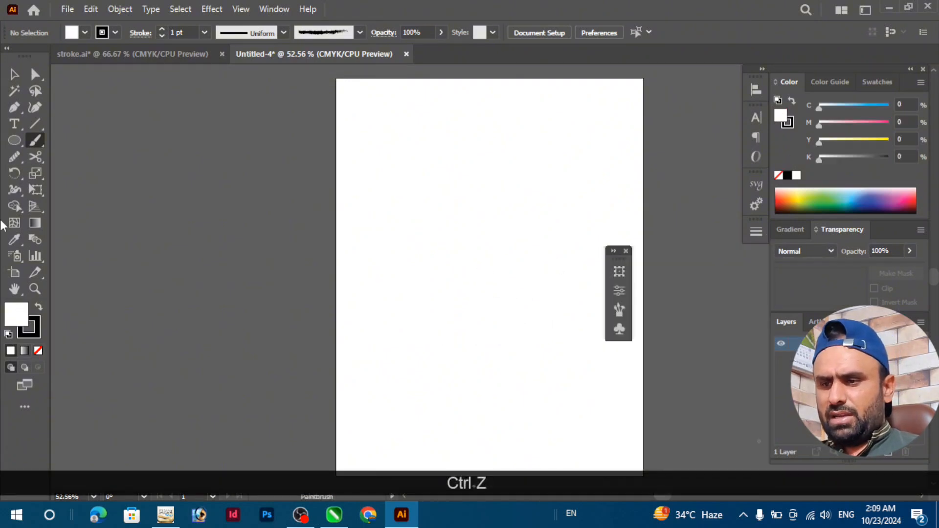
- Paint a wavy vertical test stroke with the Paintbrush tool and the rough black brush, and undo it
click(40, 143)
drag(427, 133, 484, 362)
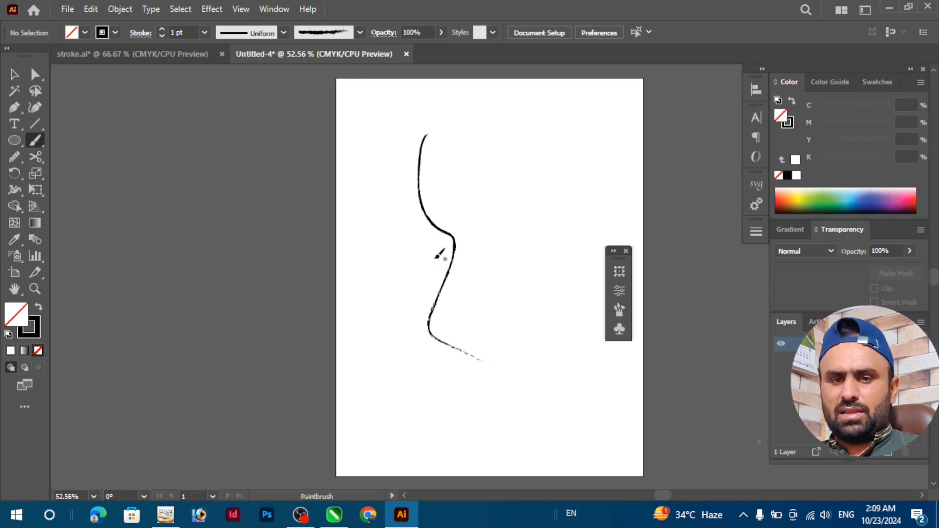
key(ctrl+z)
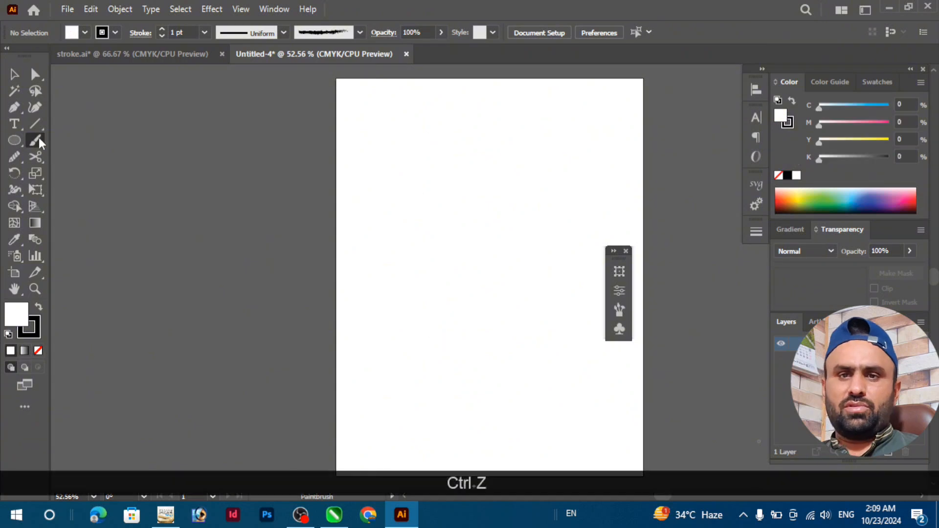
- Paint a thick black winding stroke down the artboard with the Blob Brush tool, ending in a hook back up
click(39, 139)
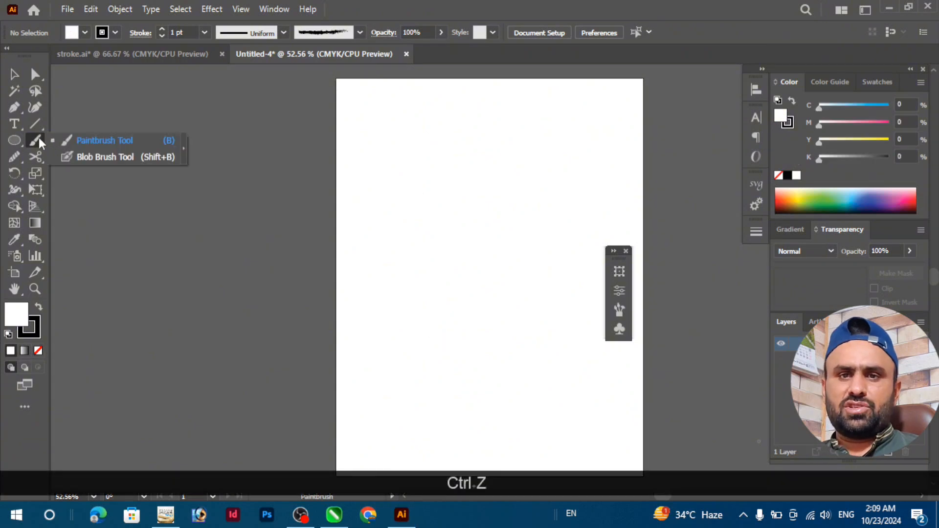
click(95, 160)
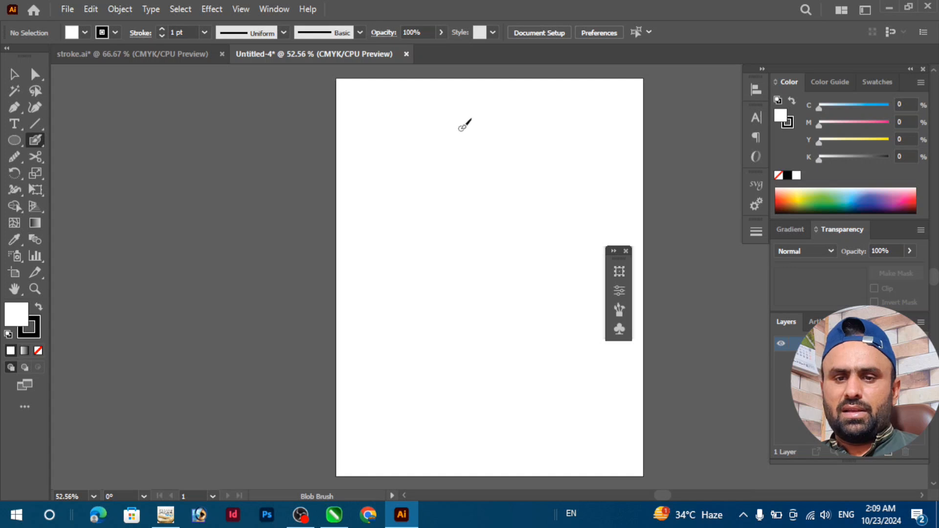
mouse_move(462, 128)
mouse_down()
mouse_move(521, 421)
mouse_move(397, 323)
mouse_up()
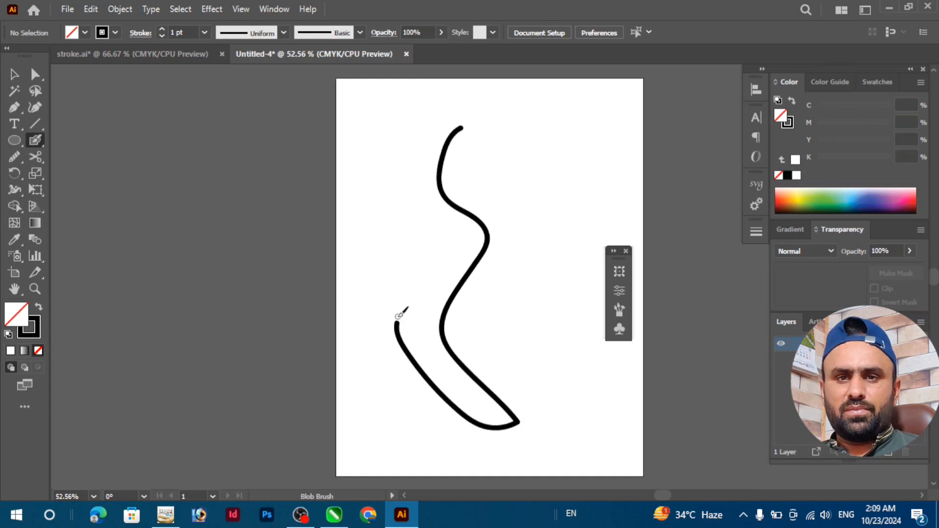
- Undo the Blob Brush strokes to clear the artboard
key(ctrl)
key(ctrl+z)
mouse_move(392, 120)
mouse_down()
mouse_move(394, 154)
mouse_move(443, 273)
mouse_move(488, 334)
mouse_up()
key(ctrl+z)
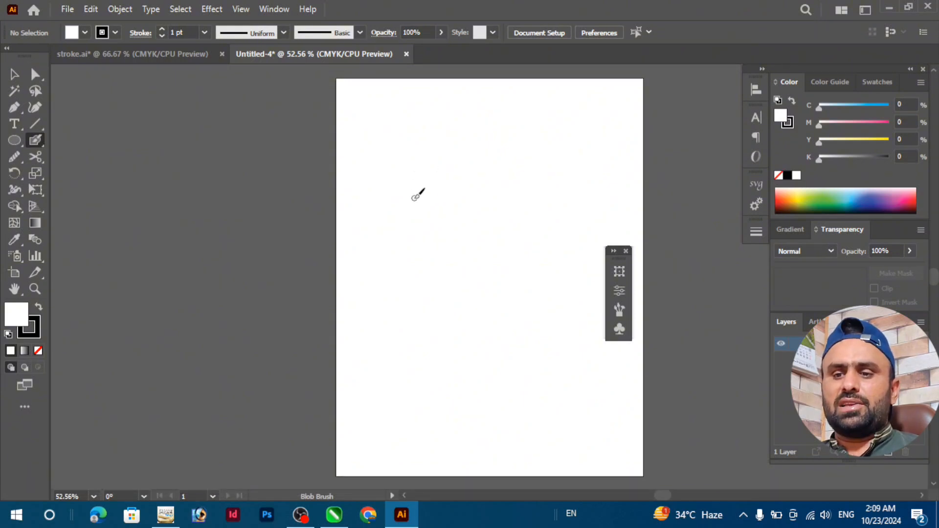
- Enlarge the Blob Brush tip by many increments
key(bracketright)
key(bracketright)
key(bracketright)
key(bracketright)
key(bracketright)
key(bracketright)
key(bracketright)
key(bracketright)
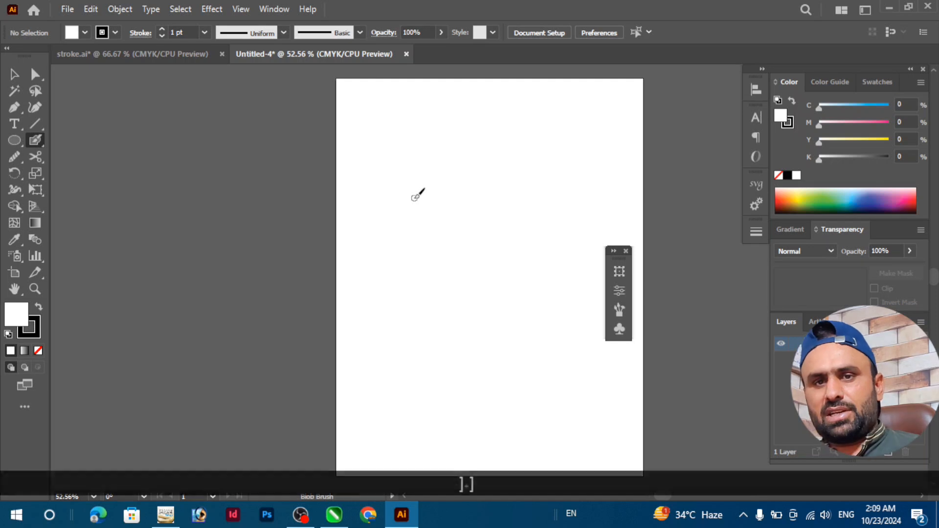
key(bracketright)
key(bracketright)
key(bracketright)
key(bracketright)
key(bracketright)
key(bracketright)
key(bracketright)
key(bracketright)
key(bracketright)
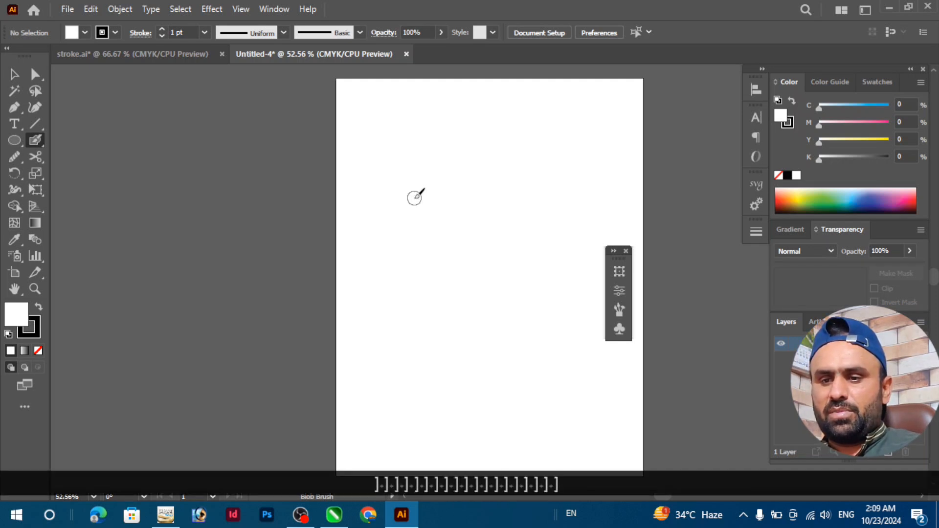
key(bracketright)
key(bracketright)
key(bracketright)
key(bracketright)
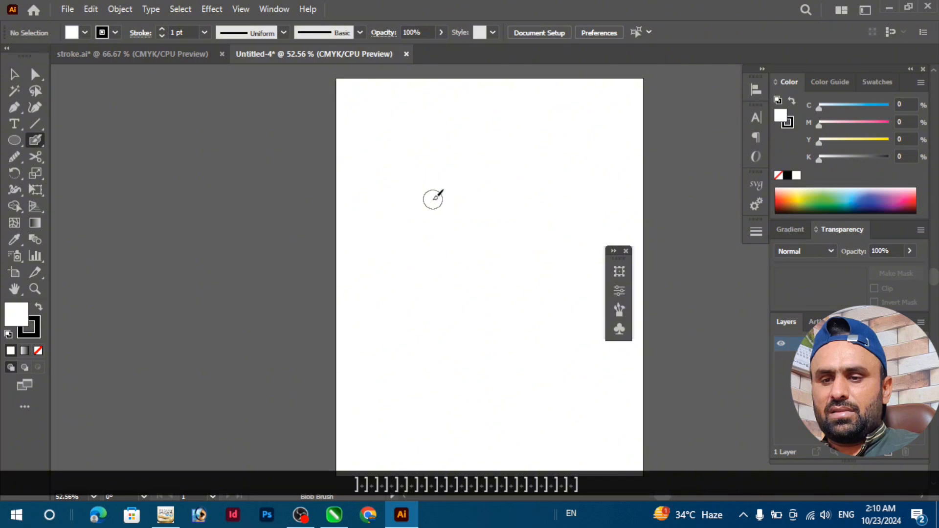
- Reduce the Blob Brush tip size by several increments
key(bracketleft)
key(bracketleft)
key(bracketleft)
key(bracketleft)
key(bracketleft)
key(bracketleft)
key(bracketleft)
key(bracketleft)
key(bracketleft)
key(bracketleft)
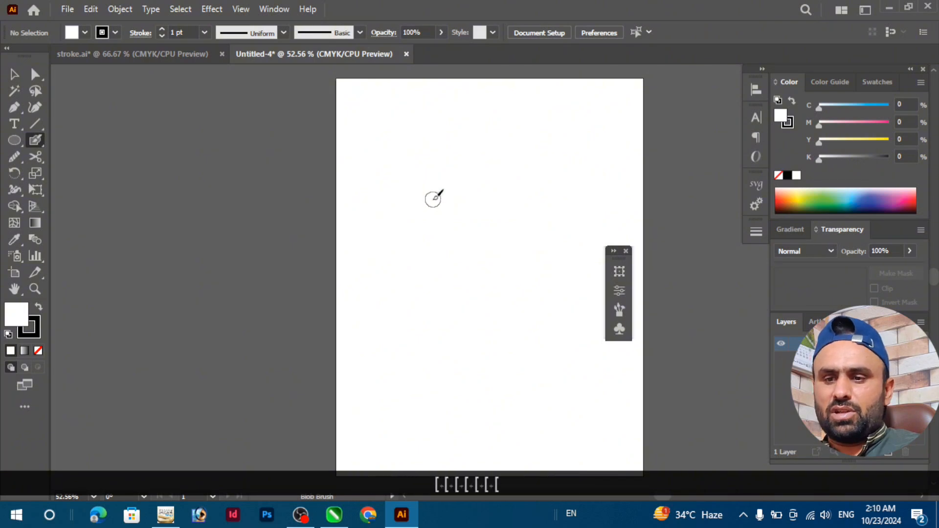
- Enlarge the Blob Brush tip slightly and paint two thick overlapping diagonal strokes, one wavy and one fairly straight
key(bracketright)
key(bracketright)
key(bracketright)
key(bracketright)
key(bracketright)
key(bracketright)
key(bracketright)
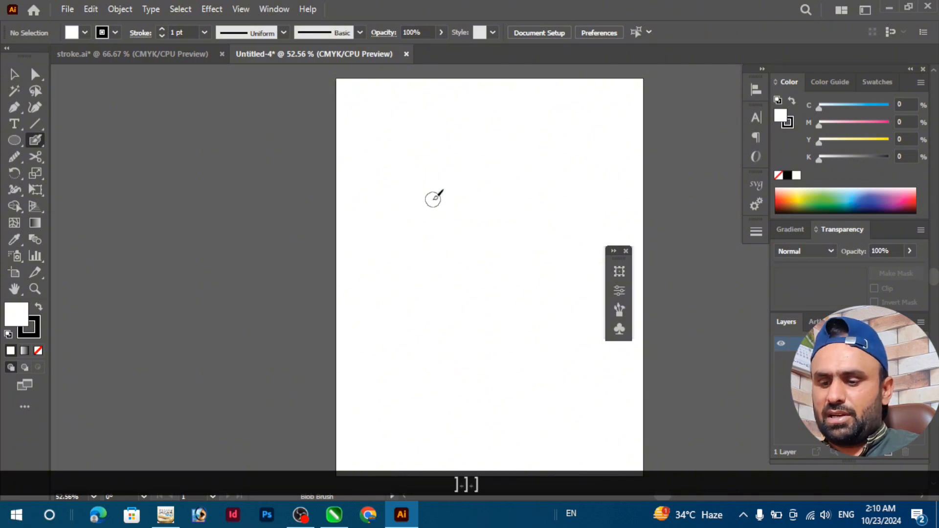
mouse_move(419, 162)
mouse_down()
mouse_move(450, 277)
mouse_move(530, 366)
mouse_up()
drag(443, 300, 387, 215)
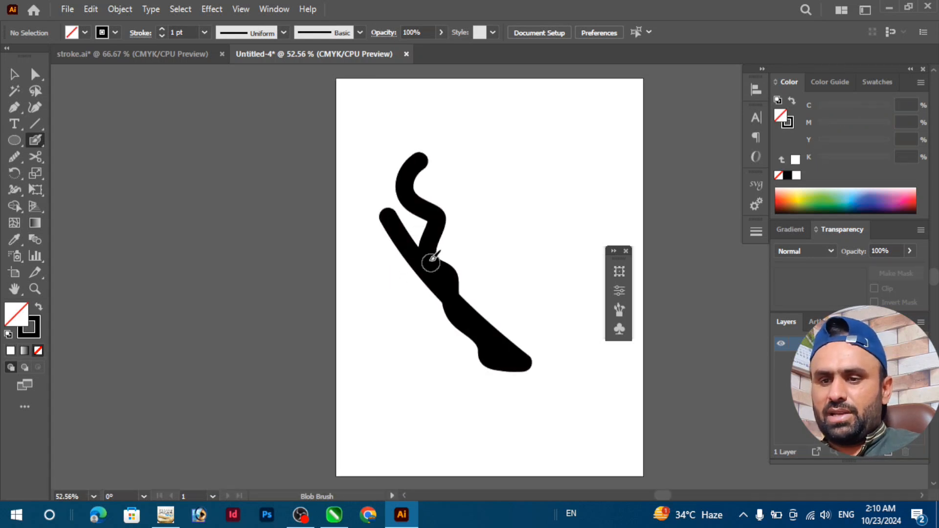
- Swap the fill and stroke colours and set the fill to a pale pink with RGB 255, 240, 244
click(38, 311)
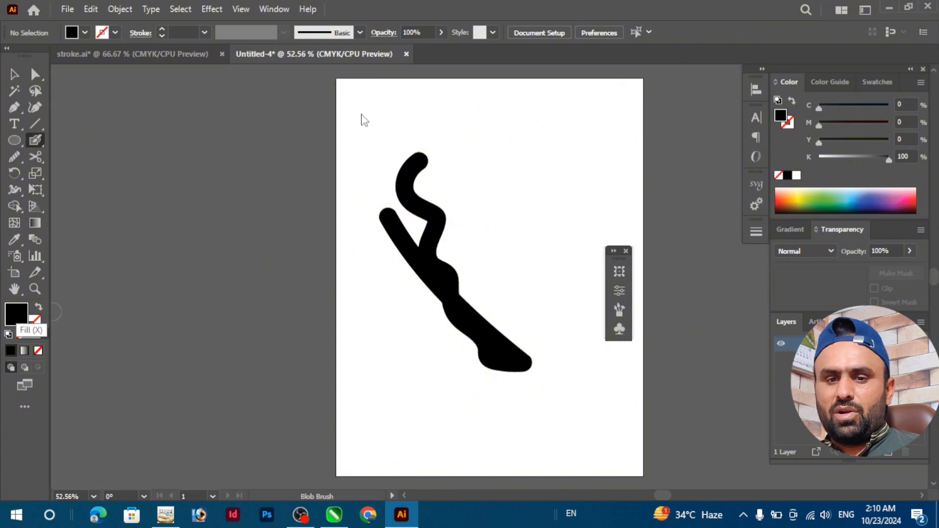
drag(698, 212, 589, 155)
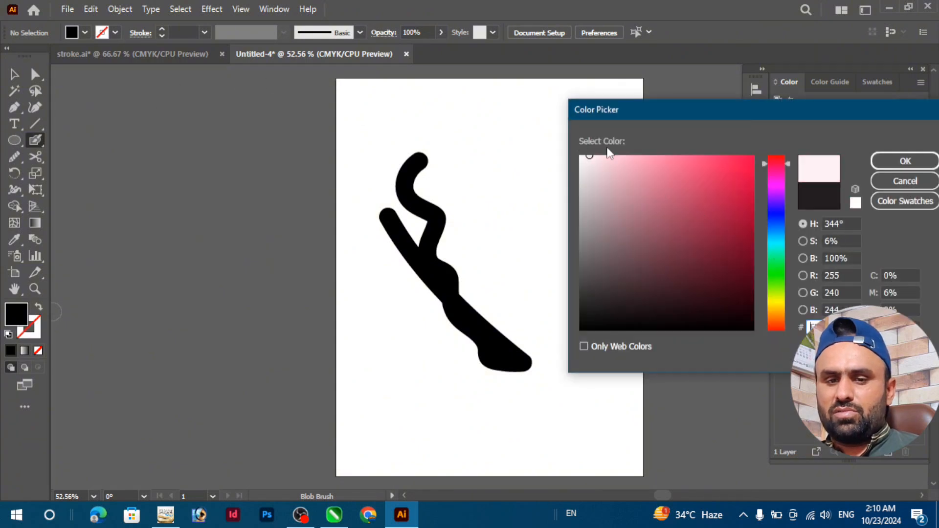
click(904, 161)
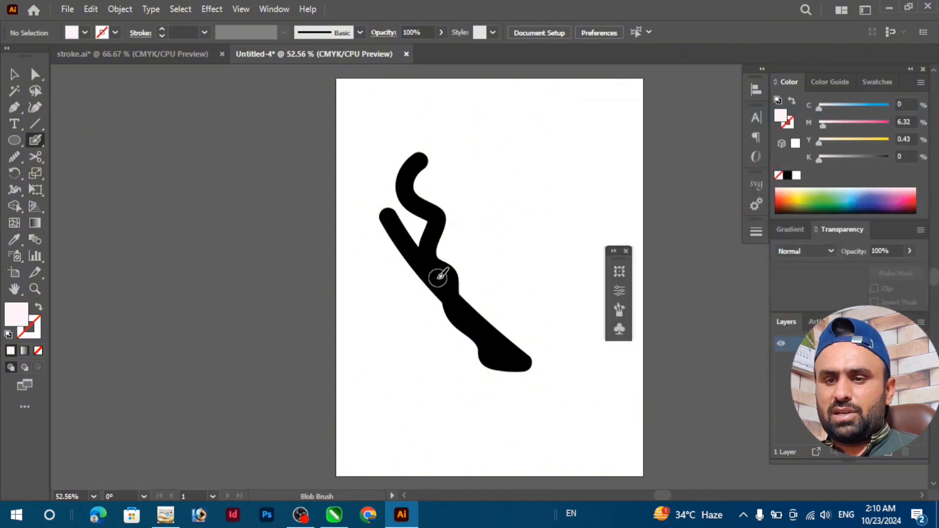
- Swap the fill and stroke of the painted blob shape to turn it into a black outline, and delete the shape
key(a)
mouse_move(356, 140)
mouse_down()
mouse_move(425, 239)
mouse_move(442, 323)
mouse_up()
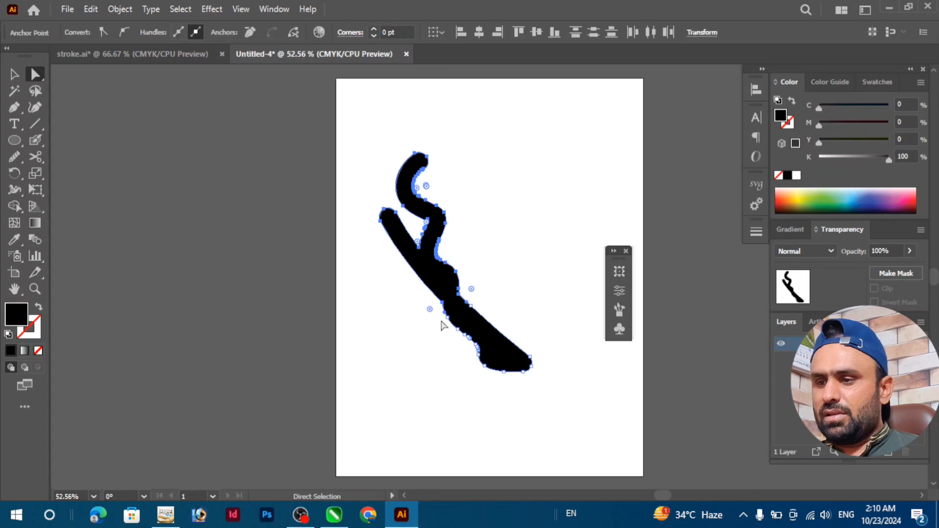
click(39, 309)
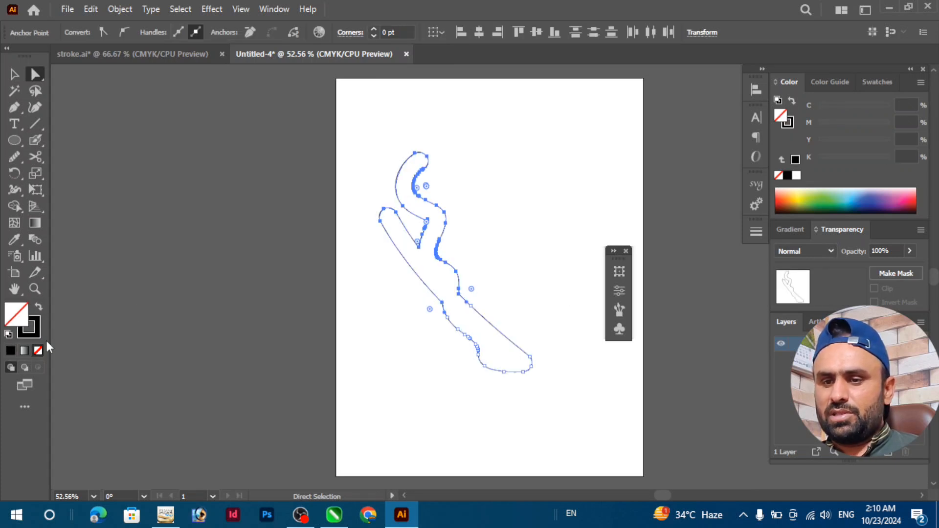
click(437, 173)
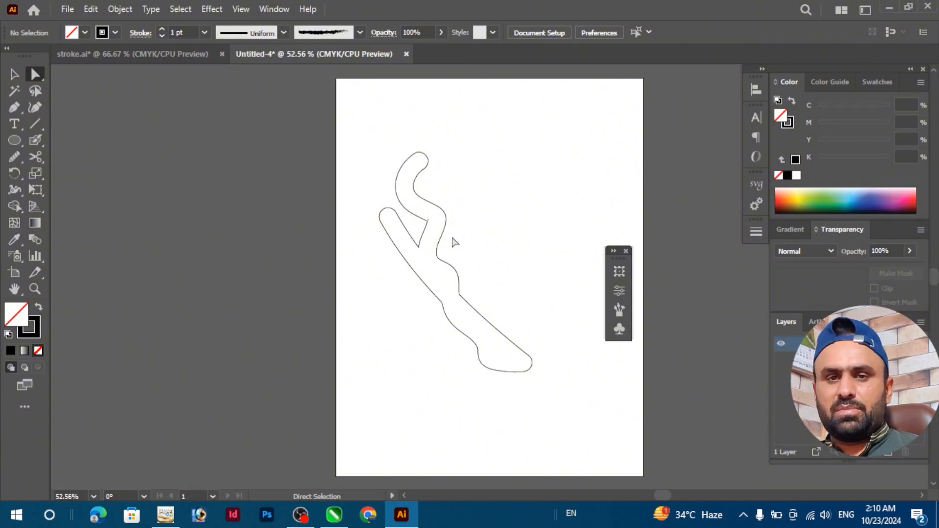
drag(543, 131, 345, 419)
key(Delete)
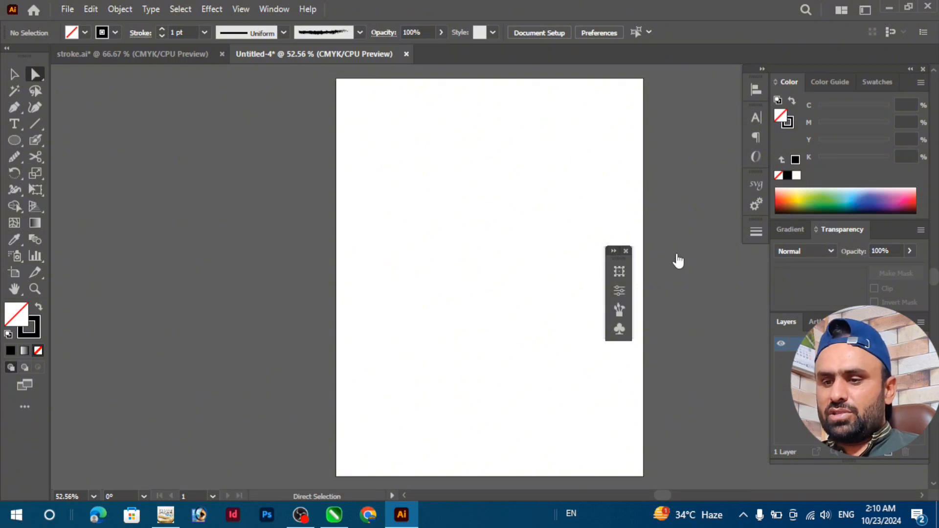
- Dock the floating panel group beneath the collapsed panel icons beside the Transparency panel
click(614, 251)
drag(616, 248, 748, 251)
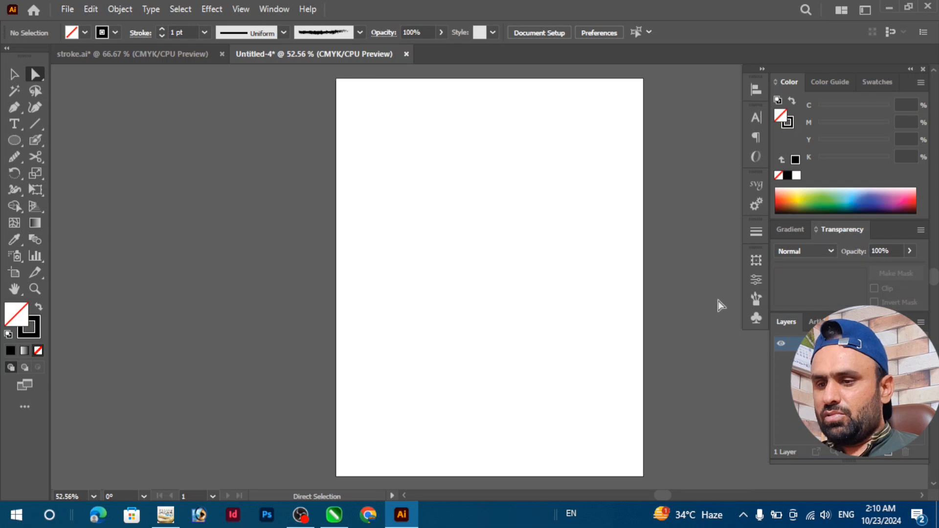
- Draw three wavy descending paths, one horizontal wavy path near the artboard's lower edge and a small zigzag above it with the Pencil tool
click(36, 142)
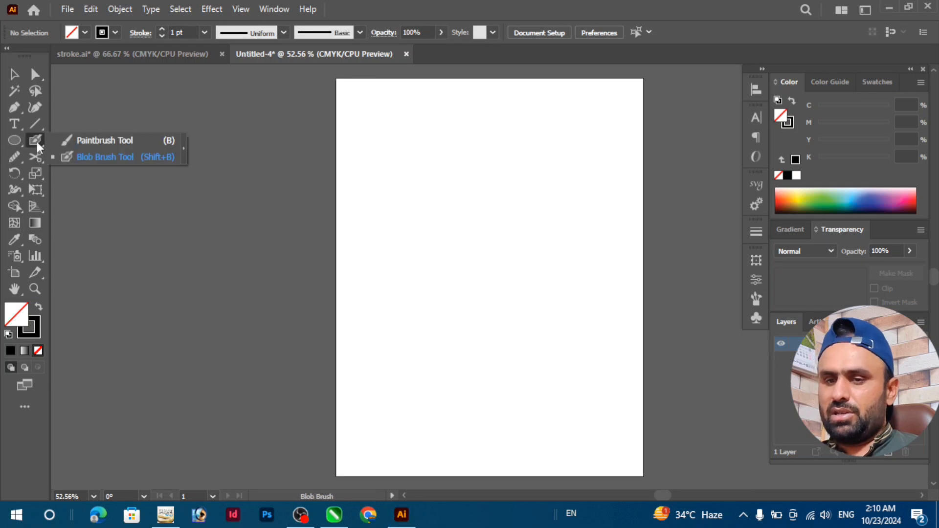
click(100, 142)
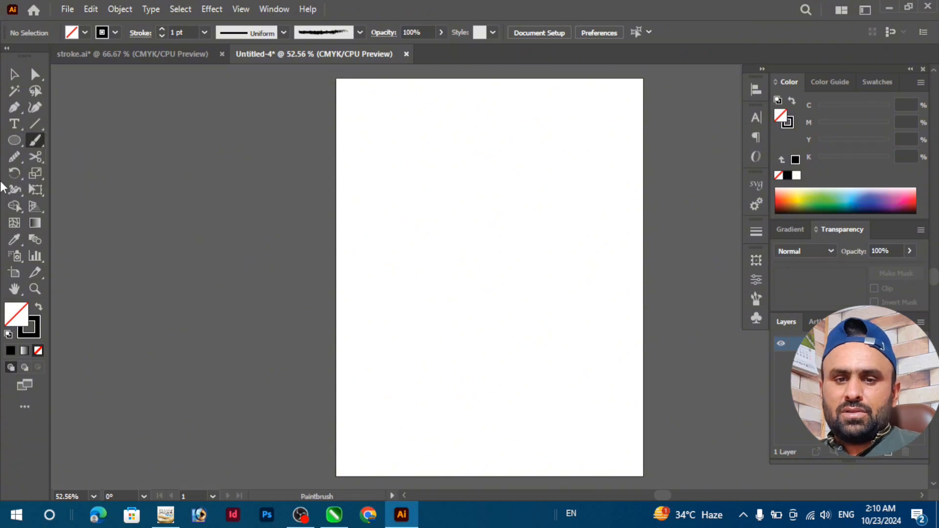
click(16, 157)
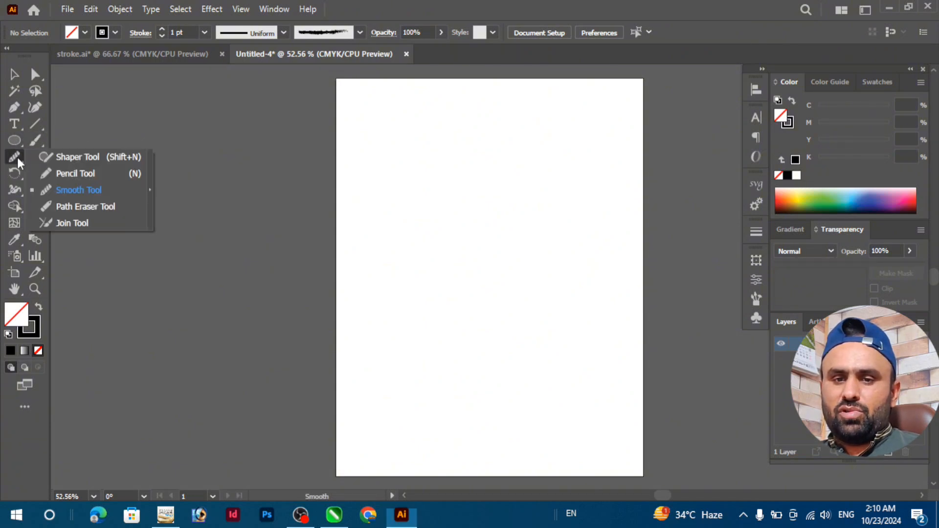
click(77, 175)
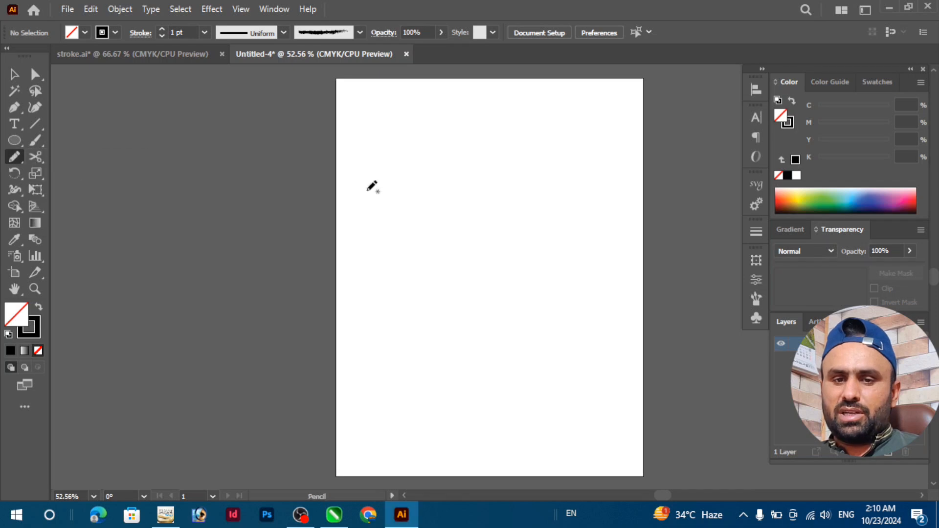
mouse_move(386, 163)
mouse_down()
mouse_move(423, 246)
mouse_move(508, 355)
mouse_up()
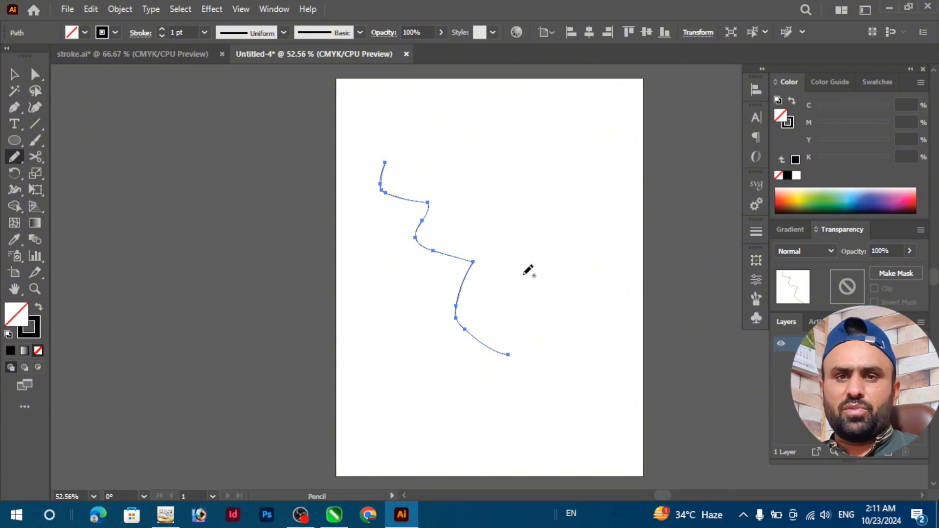
drag(532, 202, 571, 326)
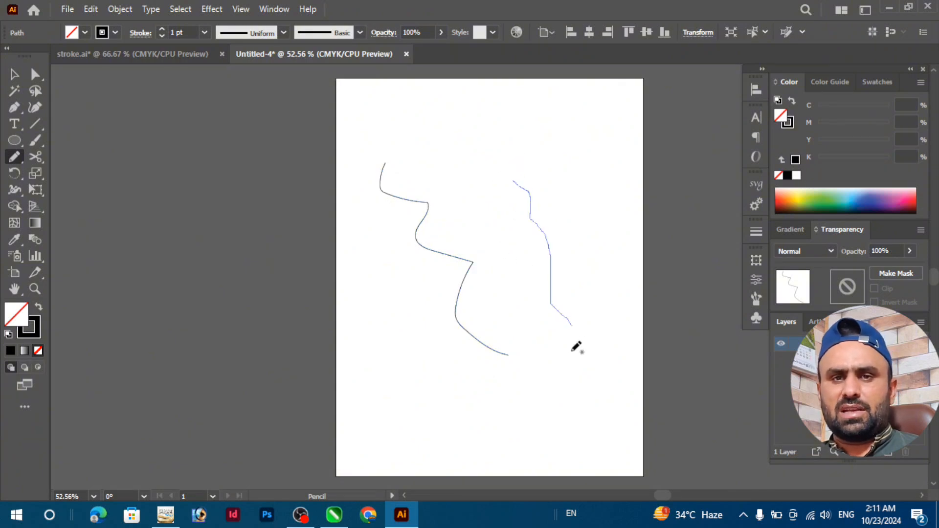
drag(449, 144, 516, 314)
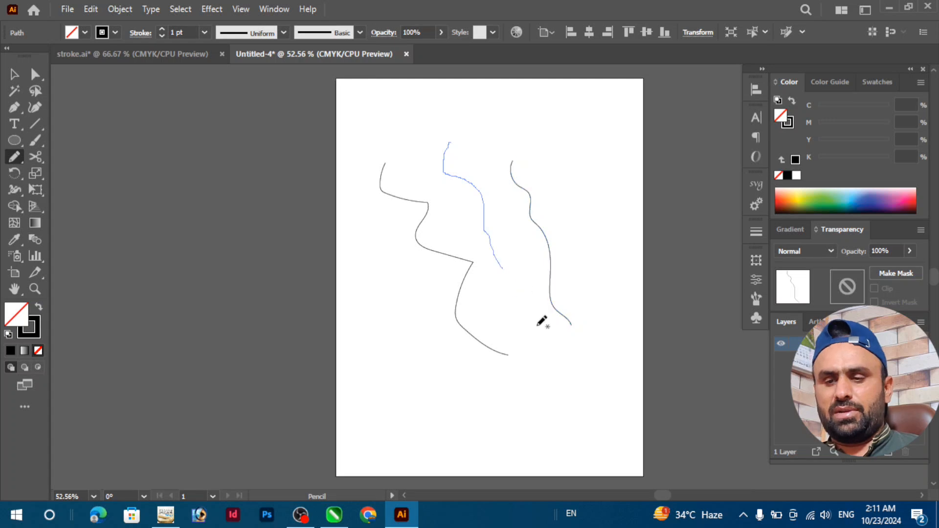
mouse_move(401, 415)
mouse_down()
mouse_move(424, 396)
mouse_move(460, 387)
mouse_move(539, 438)
mouse_move(576, 426)
mouse_up()
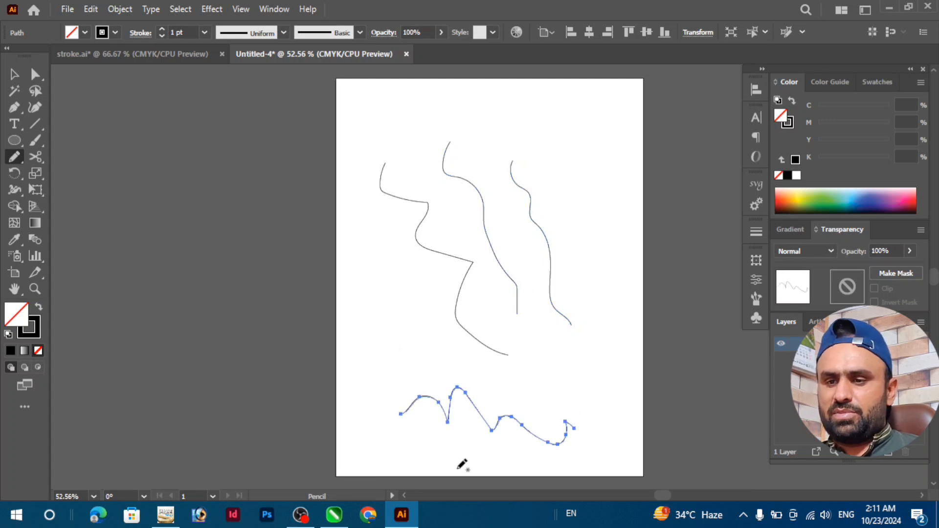
alt+scroll(455, 460, up, 3)
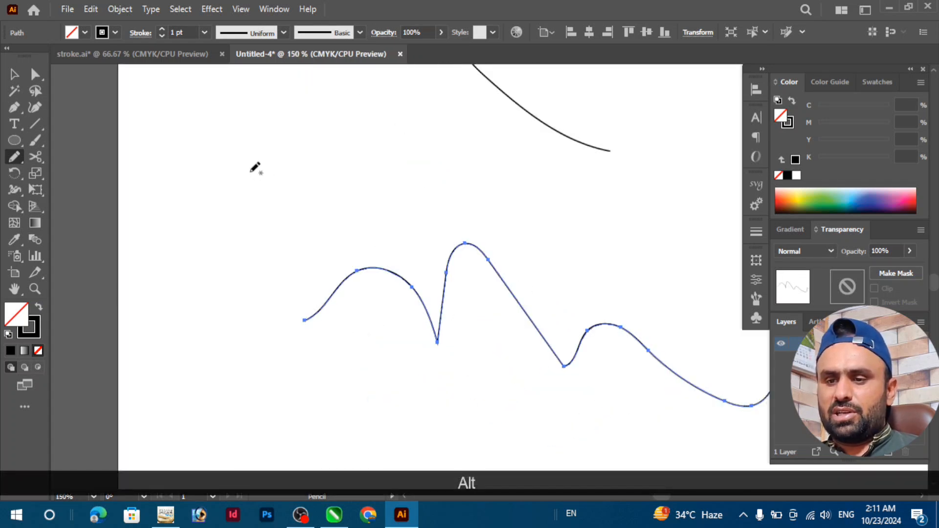
mouse_move(251, 170)
mouse_down()
mouse_move(287, 168)
mouse_move(295, 152)
mouse_move(333, 222)
mouse_move(345, 153)
mouse_move(377, 203)
mouse_move(386, 166)
mouse_move(419, 211)
mouse_up()
- Smooth the zigzag path around its tall middle peak with the Smooth tool
scroll(341, 162, up, 4)
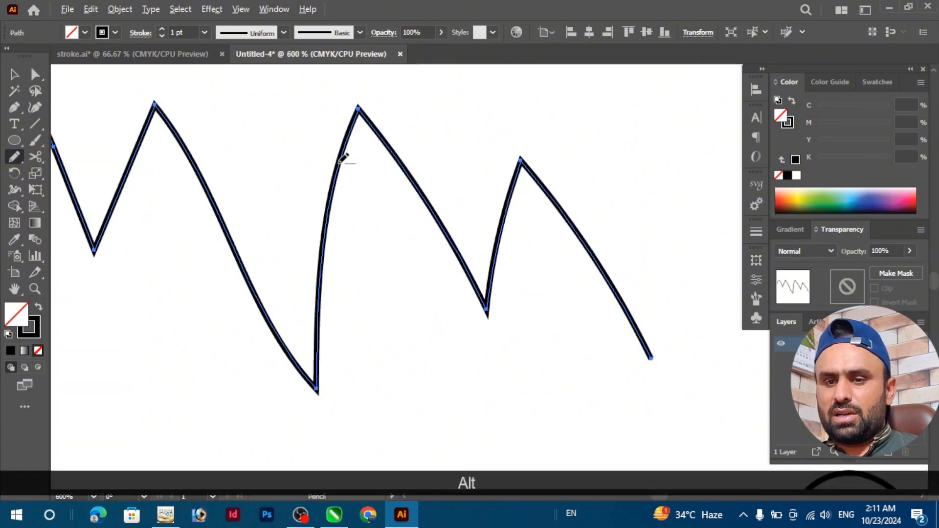
click(19, 157)
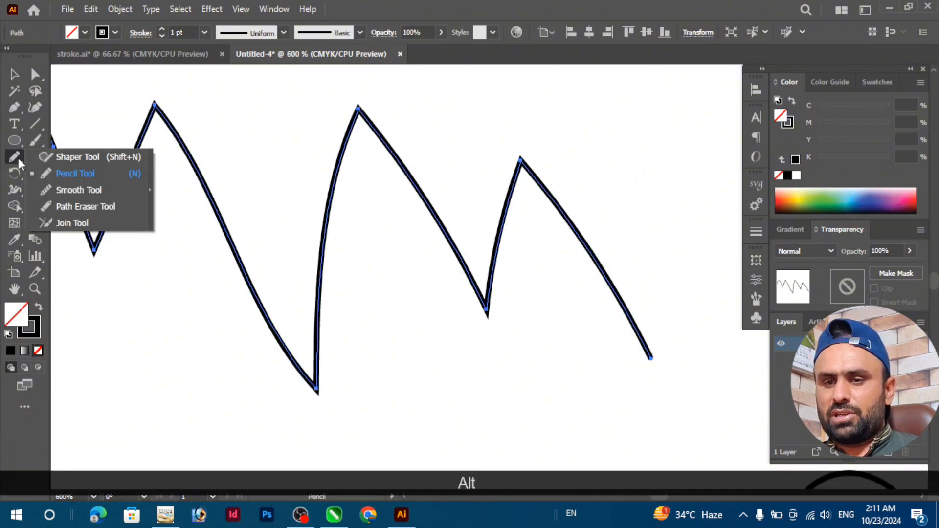
click(79, 190)
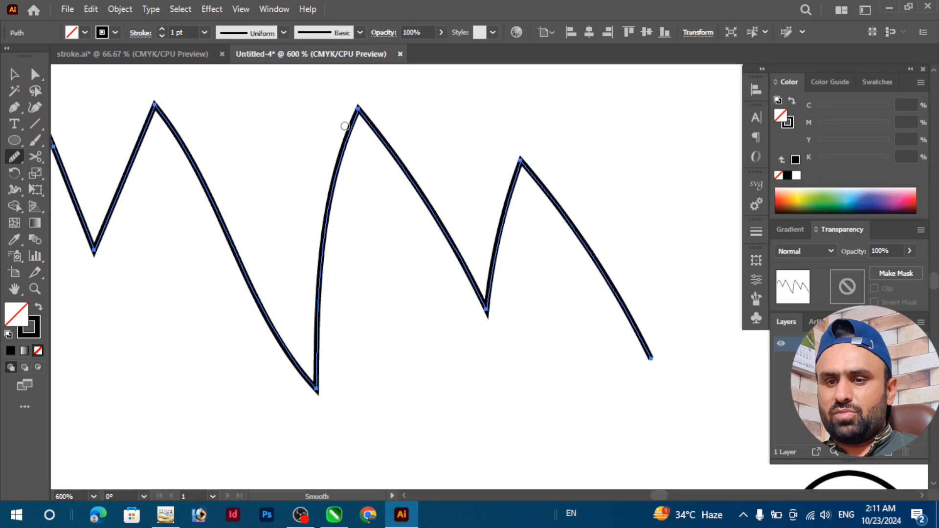
drag(378, 114, 349, 115)
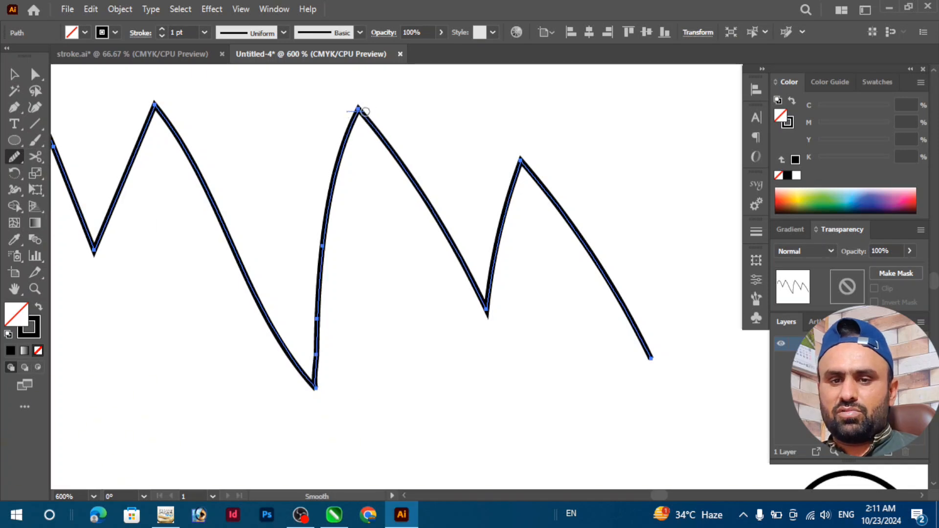
- Reselect the zigzag path by its segment beside the middle peak and run the Smooth tool over the peak's tip again
scroll(365, 112, up, 5)
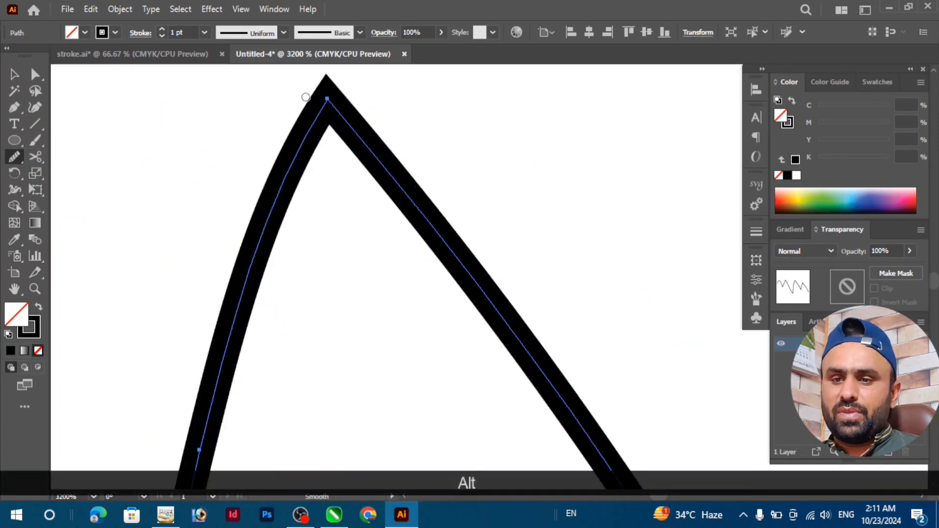
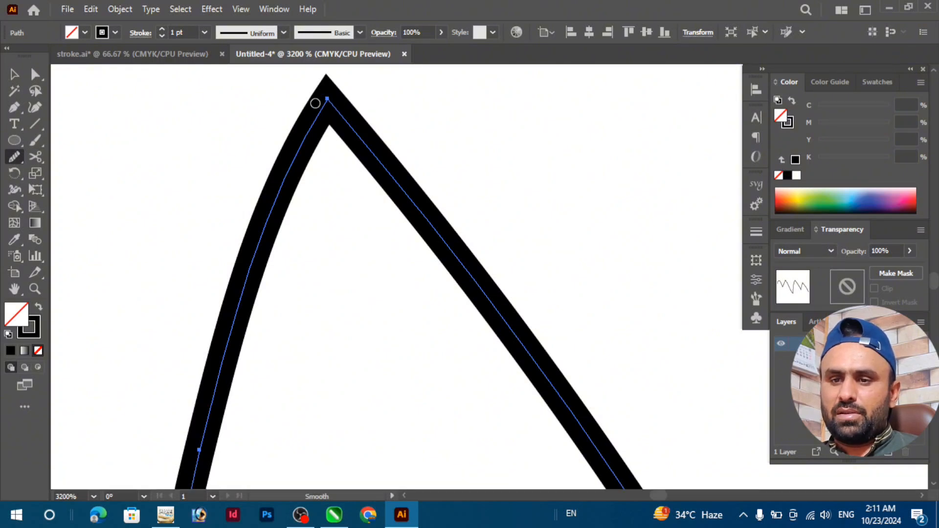
key(ctrl+a)
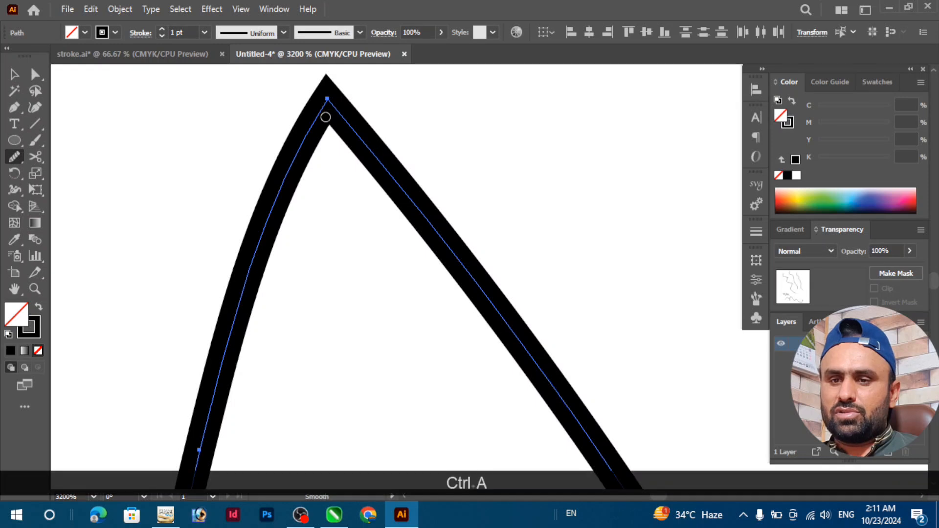
click(14, 91)
click(194, 107)
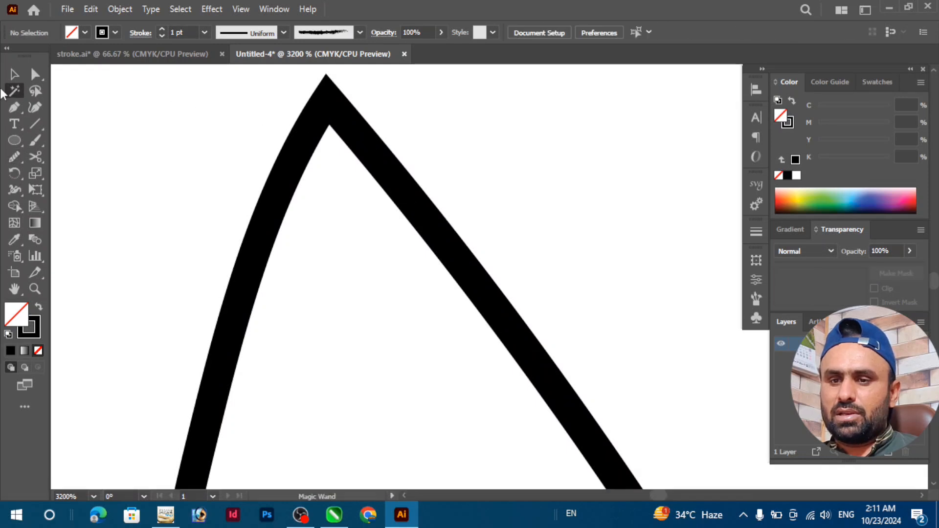
click(39, 76)
click(302, 138)
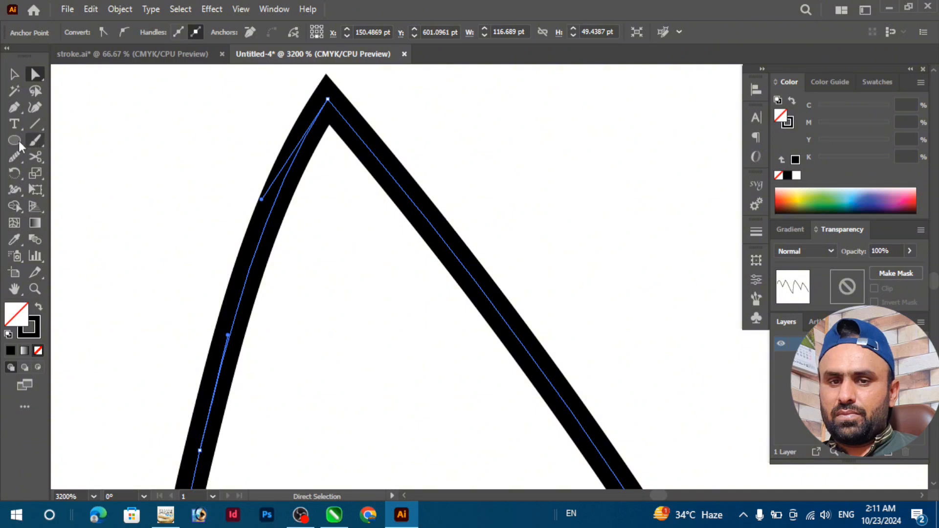
click(14, 156)
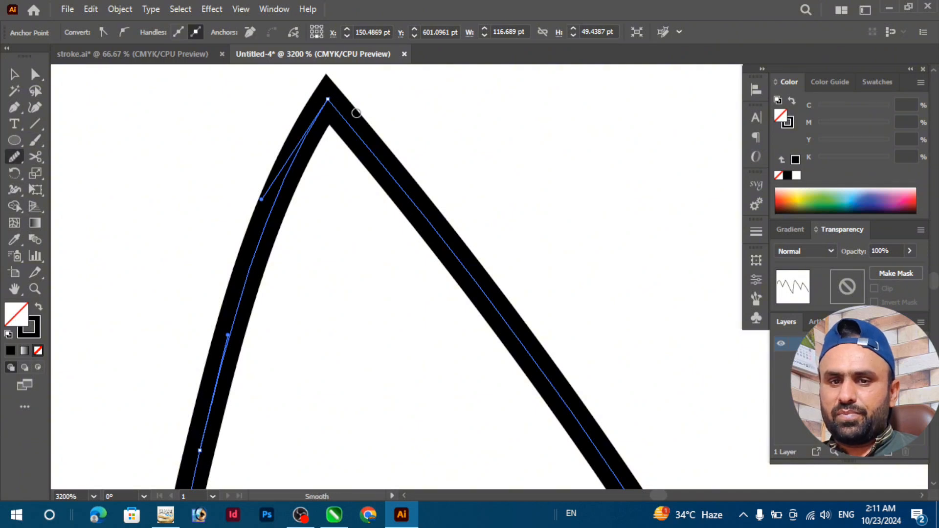
mouse_move(356, 113)
mouse_down()
mouse_move(325, 96)
mouse_move(360, 112)
mouse_up()
drag(311, 96, 365, 109)
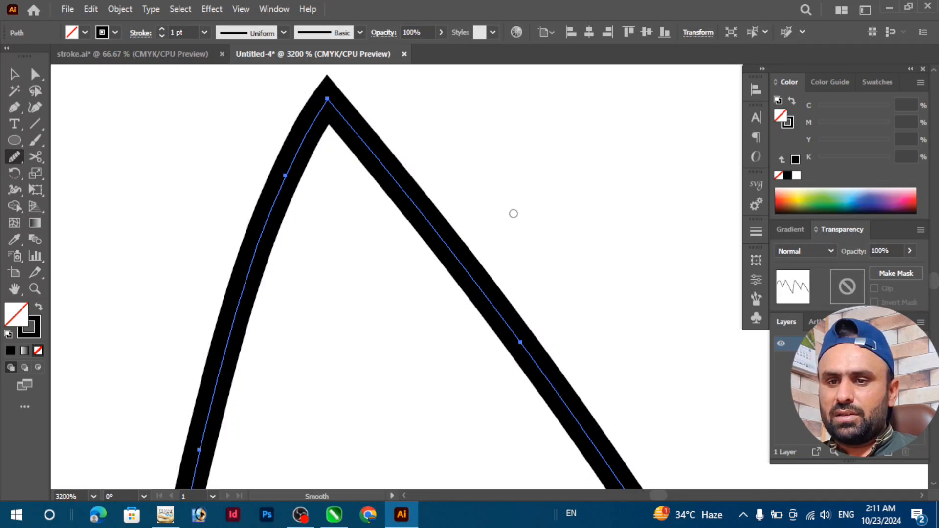
- Switch to the Shaper tool and delete the selected zigzag path
alt+scroll(513, 214, down, 3)
scroll(483, 245, down, 3)
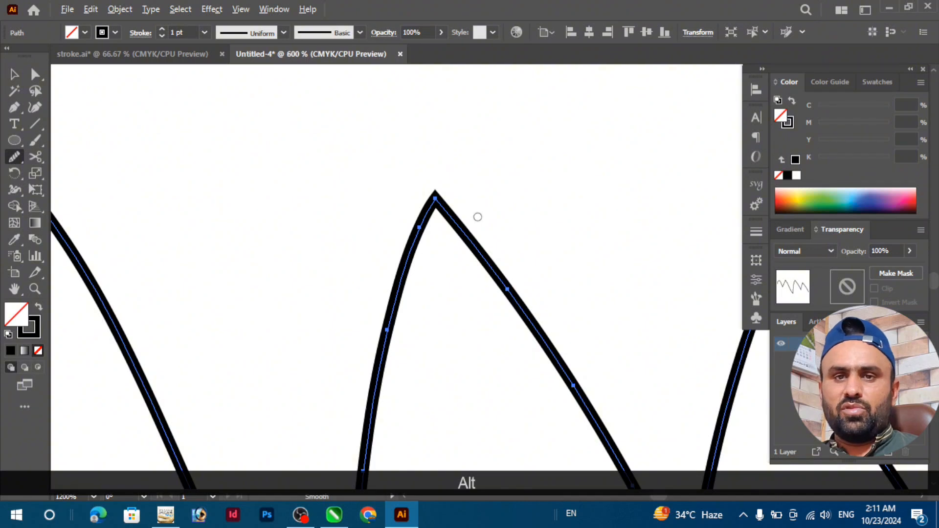
right_click(18, 160)
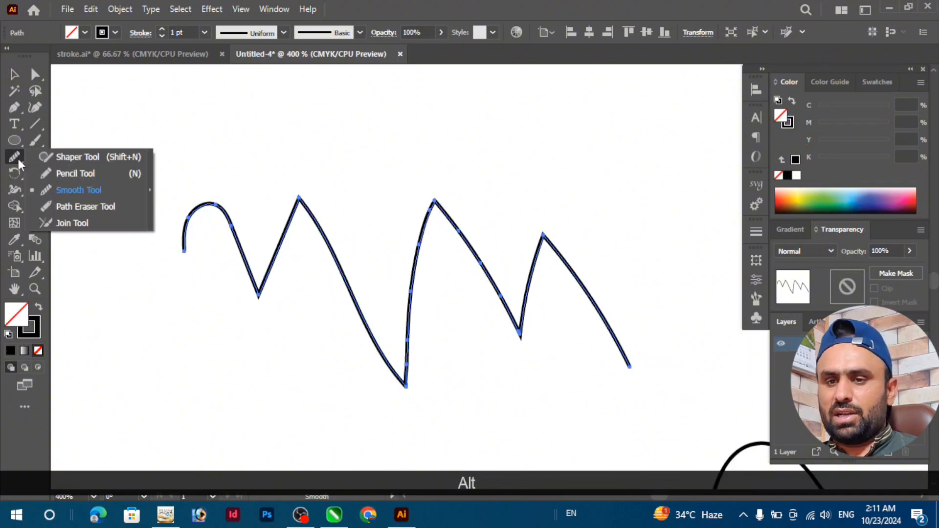
click(74, 157)
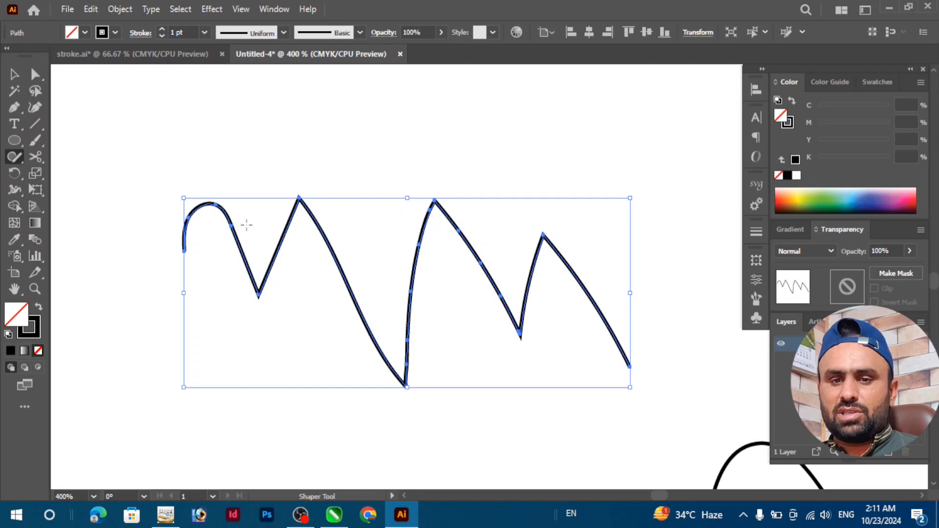
key(Delete)
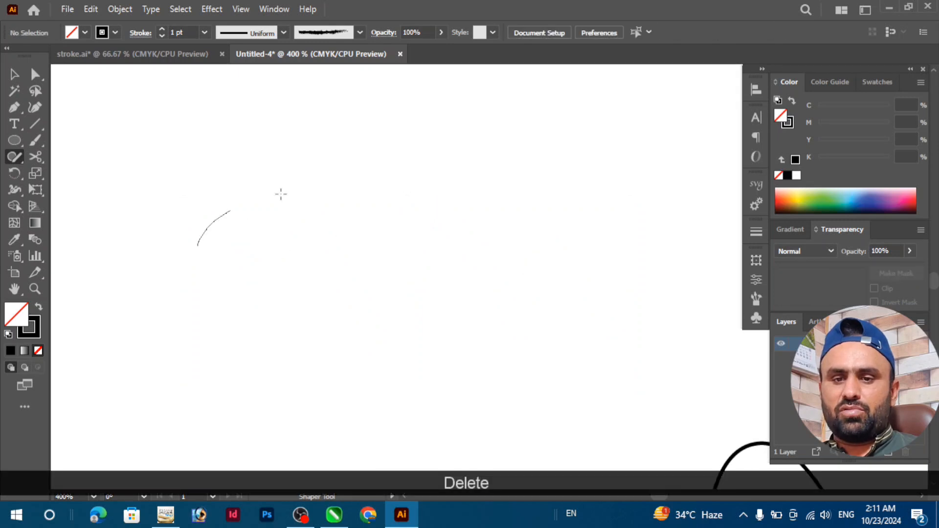
- Try sketching several open freehand strokes across the empty area with the Shaper tool
drag(281, 194, 342, 228)
mouse_move(236, 268)
mouse_down()
mouse_move(330, 191)
mouse_move(506, 191)
mouse_up()
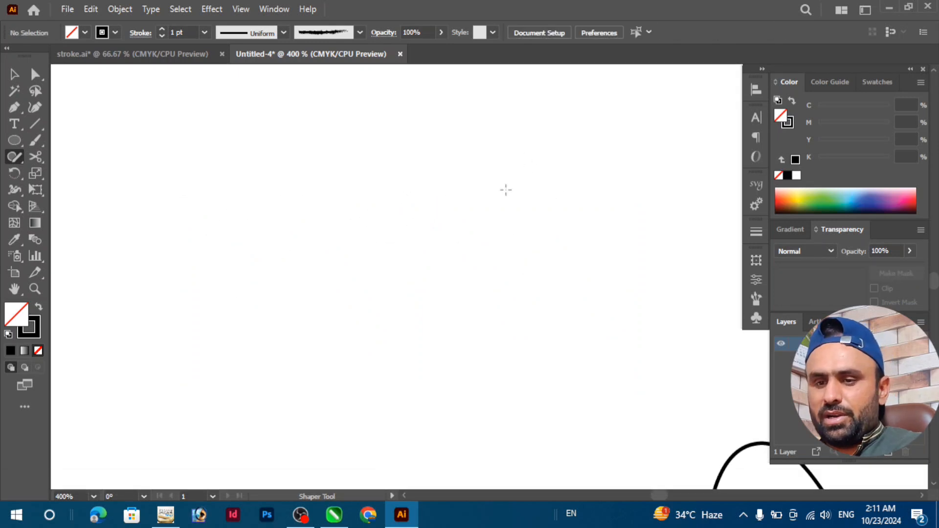
mouse_move(169, 209)
mouse_down()
mouse_move(340, 191)
mouse_move(491, 156)
mouse_up()
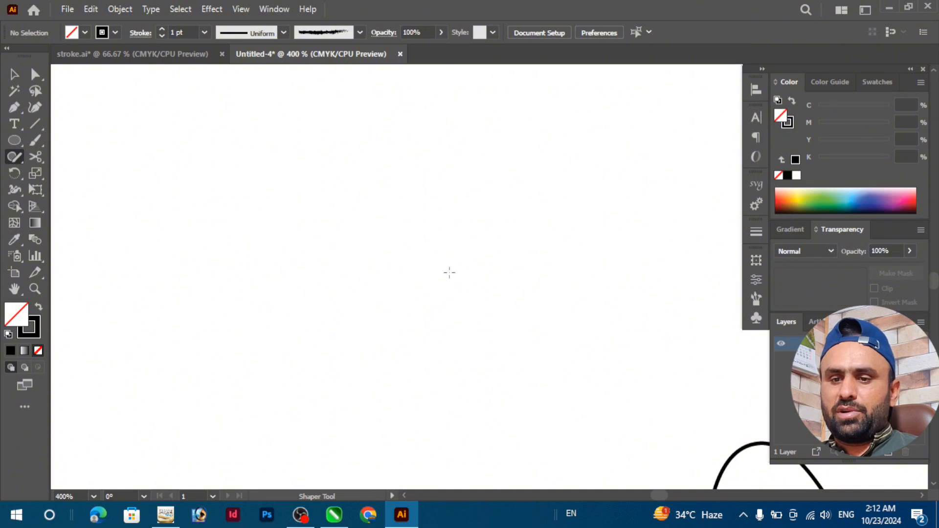
mouse_move(123, 279)
mouse_down()
mouse_move(407, 228)
mouse_move(499, 196)
mouse_up()
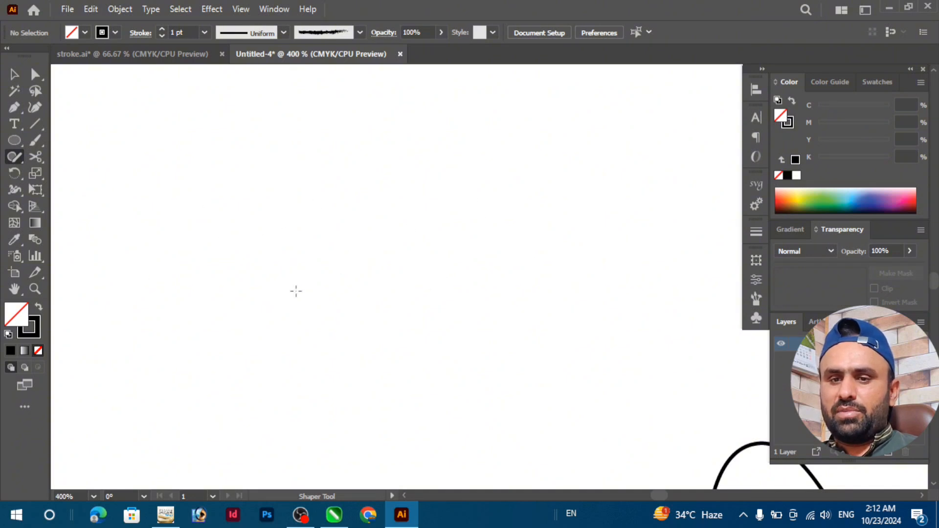
- Sketch a small triangle, a circle beside it and a large inverted triangle overlapping the circle with the Shaper tool
drag(339, 195, 263, 307)
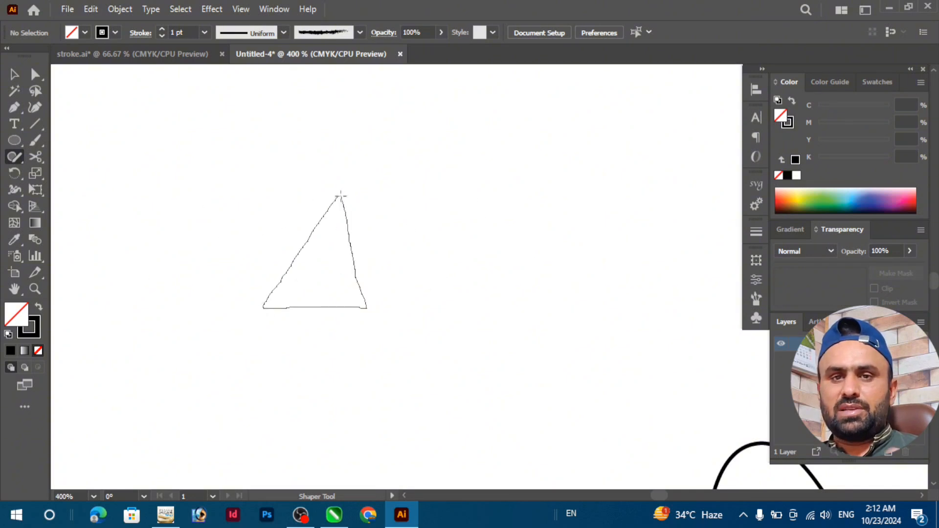
drag(341, 196, 341, 196)
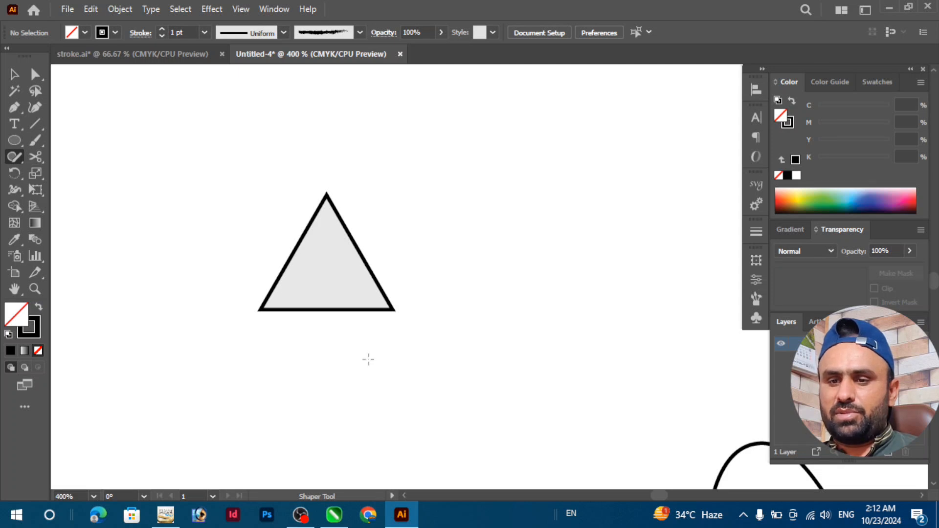
mouse_move(456, 271)
mouse_down()
mouse_move(502, 201)
mouse_move(459, 186)
mouse_up()
mouse_move(321, 128)
mouse_down()
mouse_move(570, 129)
mouse_move(598, 195)
mouse_move(548, 178)
mouse_move(352, 174)
mouse_up()
drag(324, 131, 323, 129)
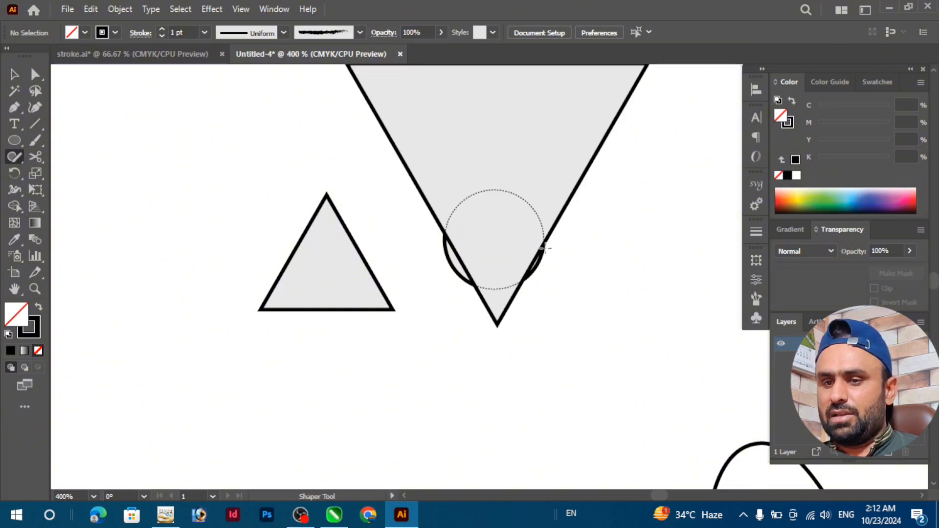
- Select all the wavy paths and Shaper shapes on the artboard and delete them
scroll(491, 356, down, 2)
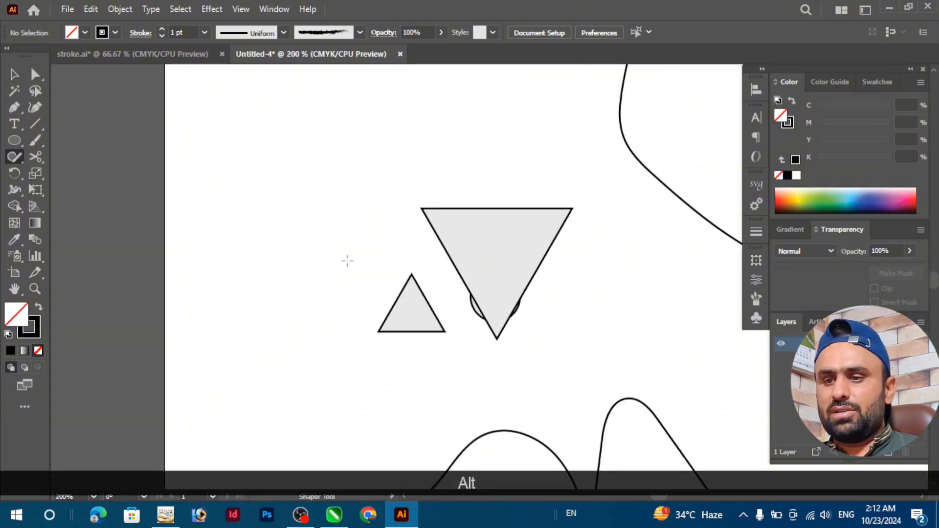
scroll(348, 261, down, 4)
scroll(471, 366, down, 1)
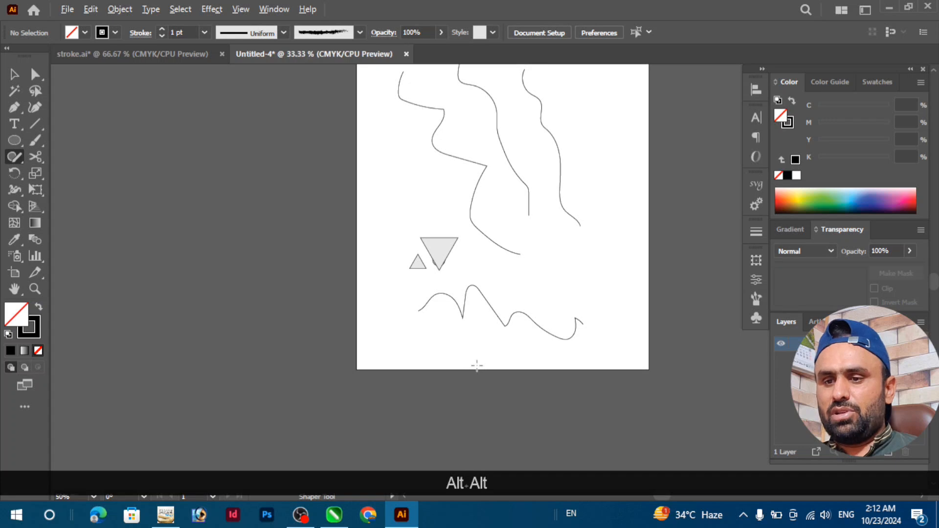
click(36, 75)
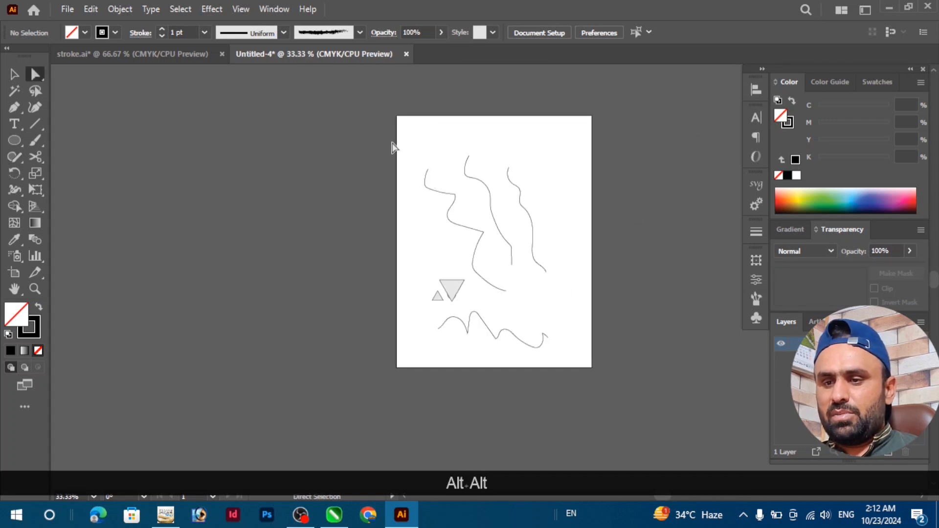
drag(393, 146, 583, 384)
key(Delete)
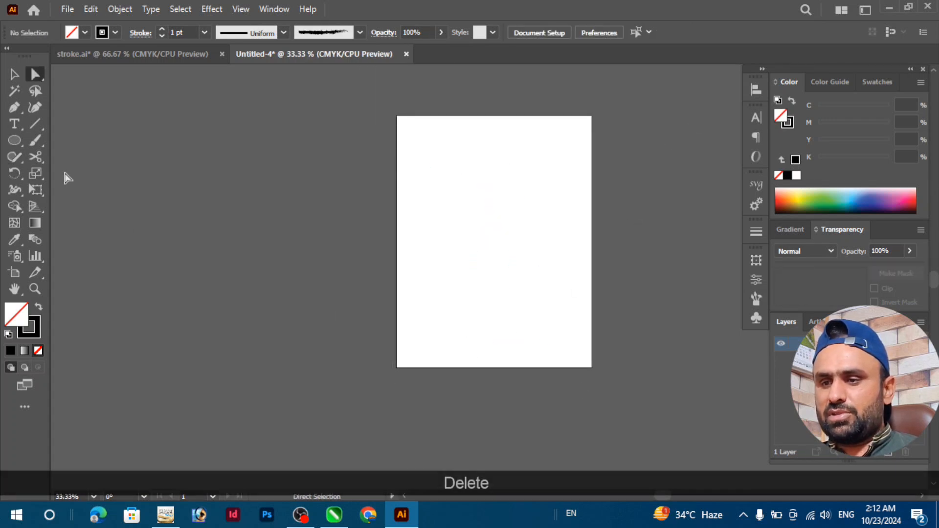
- Draw an unfilled circle on the left half of the artboard with the Ellipse tool
drag(19, 159, 79, 157)
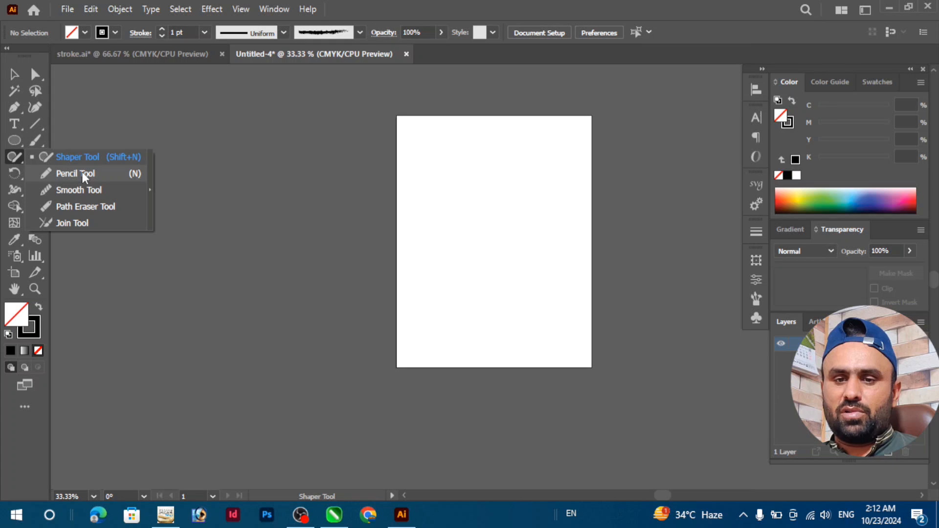
click(77, 207)
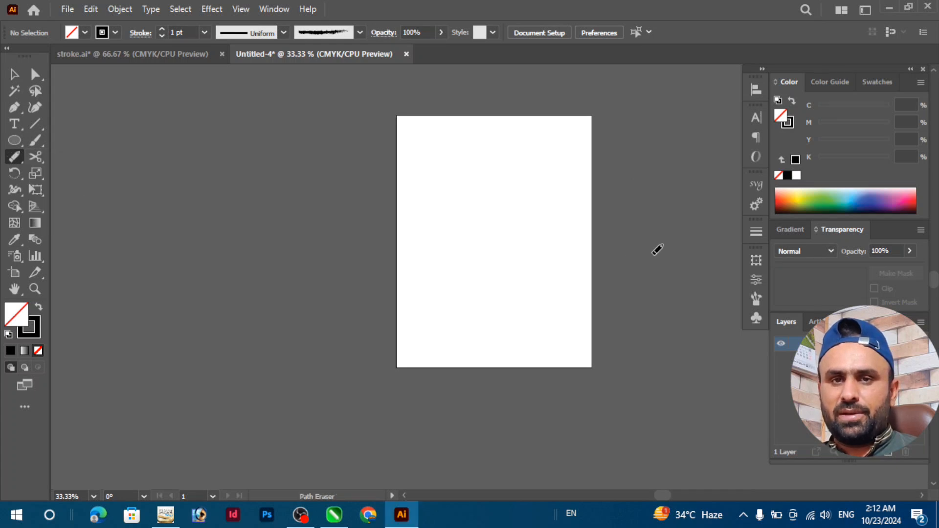
scroll(617, 179, up, 2)
click(22, 141)
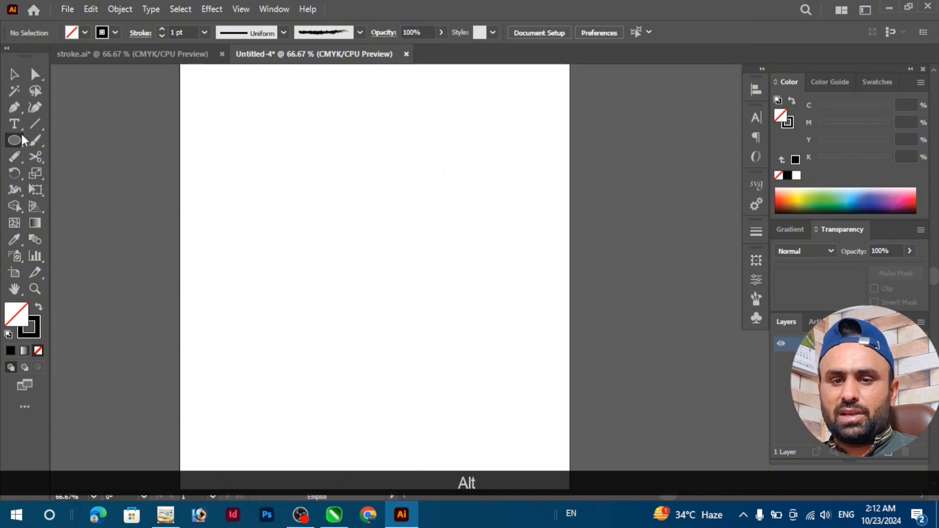
drag(242, 191, 391, 341)
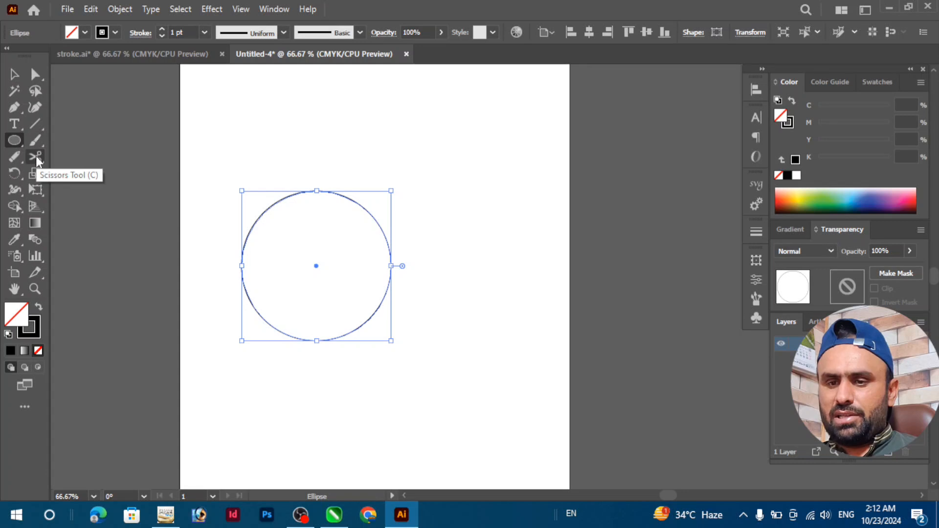
- Try erasing part of the circle's left edge with the Path Eraser tool, and undo the erasure
drag(18, 153, 74, 200)
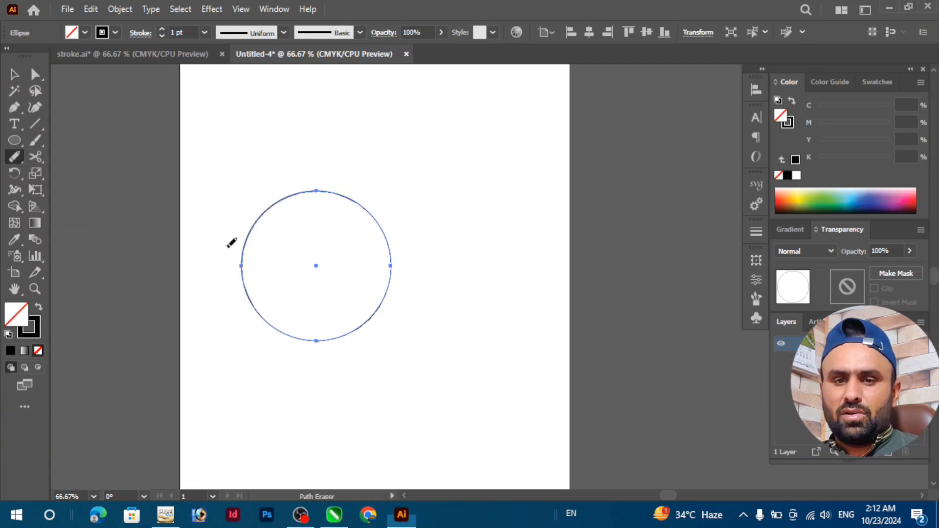
drag(240, 219, 257, 243)
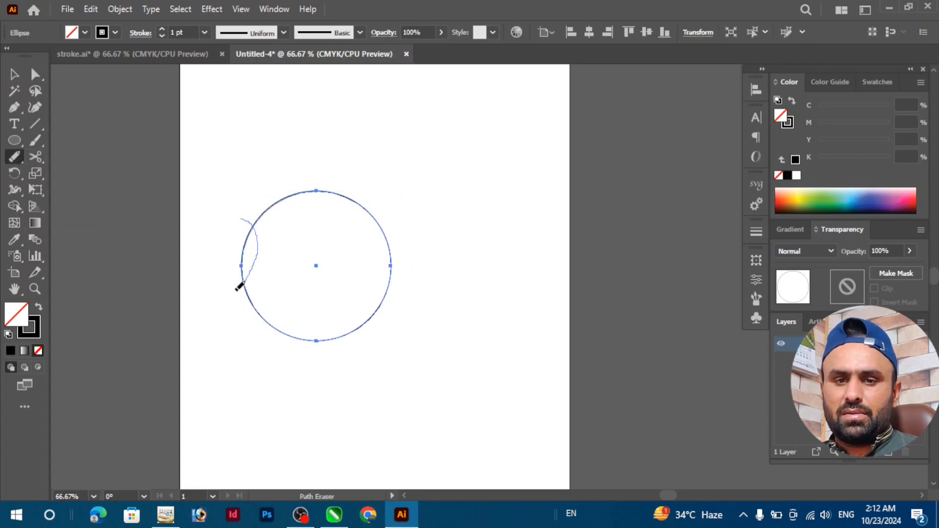
drag(245, 282, 244, 283)
drag(226, 239, 250, 317)
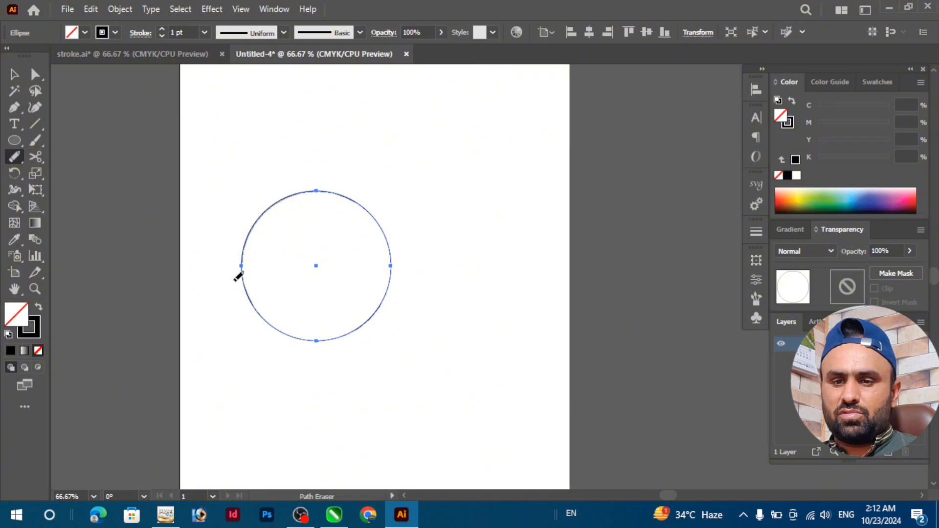
alt+scroll(242, 277, up, 3)
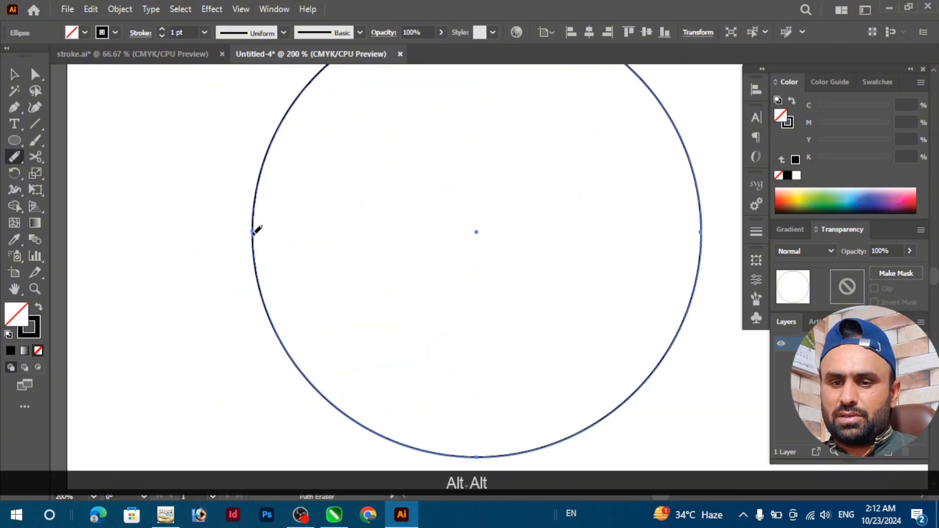
drag(255, 225, 257, 239)
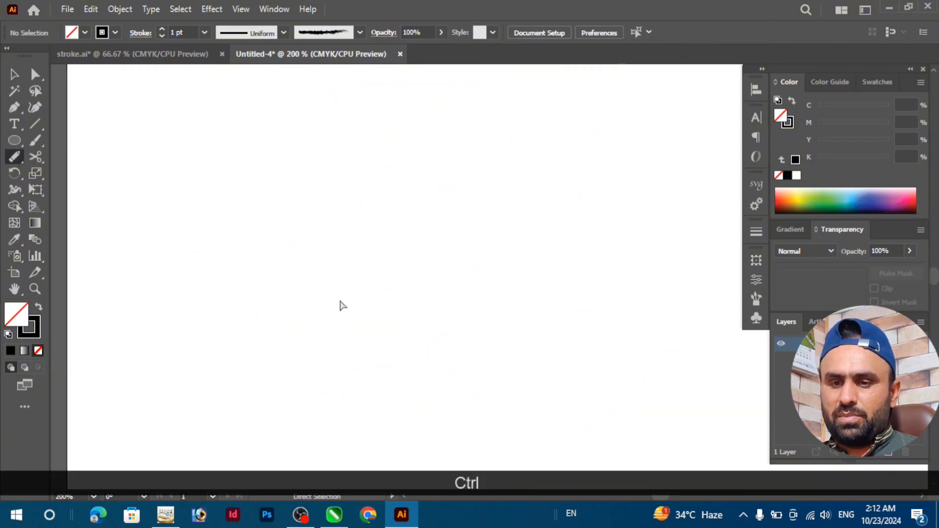
key(ctrl+z)
alt+scroll(381, 305, down, 1)
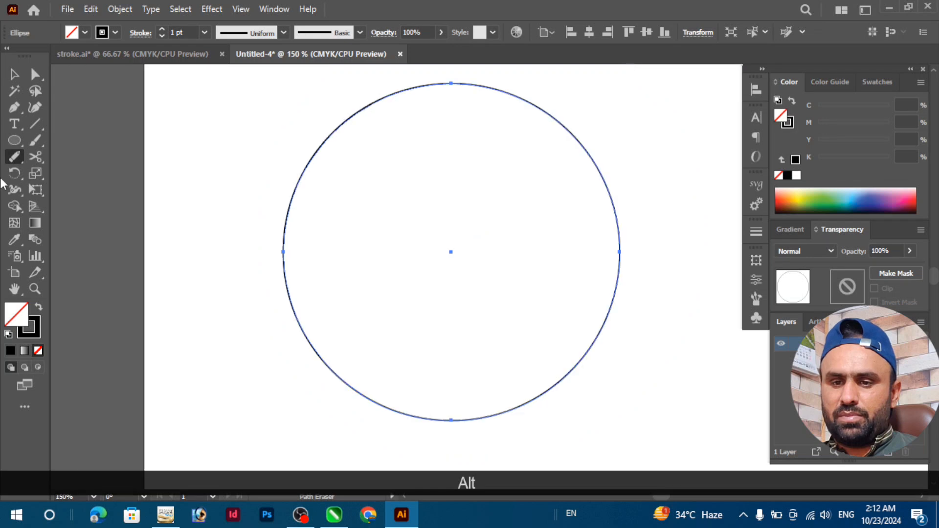
click(17, 156)
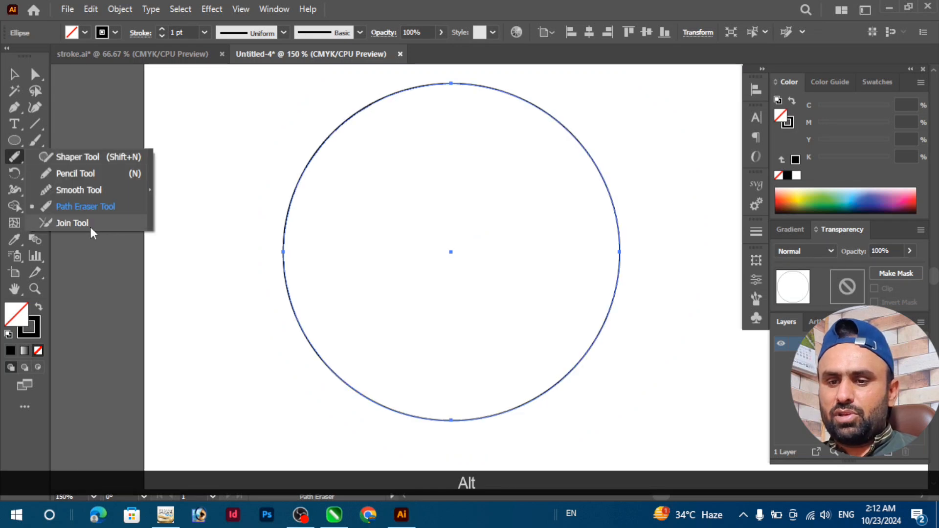
click(89, 132)
- Erase two curved bites out of the circle's left and upper-left edge with the Eraser tool
click(40, 158)
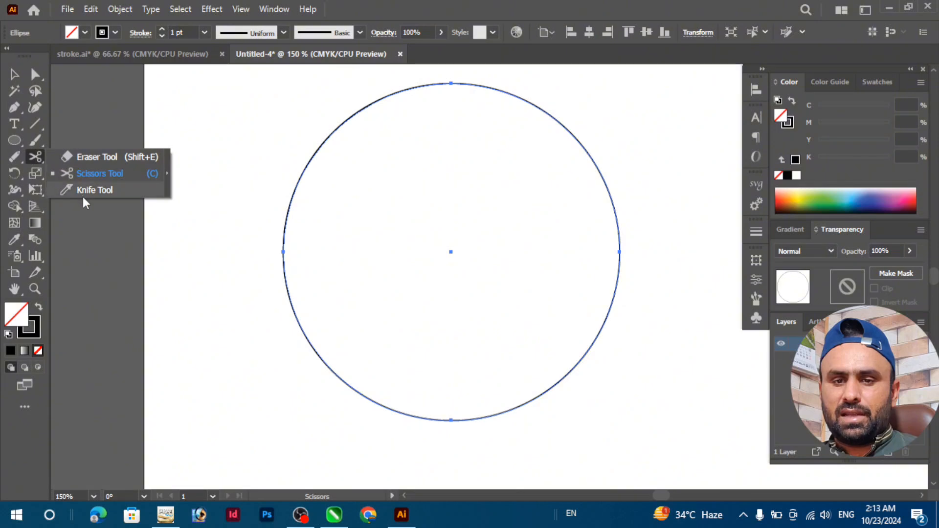
click(81, 158)
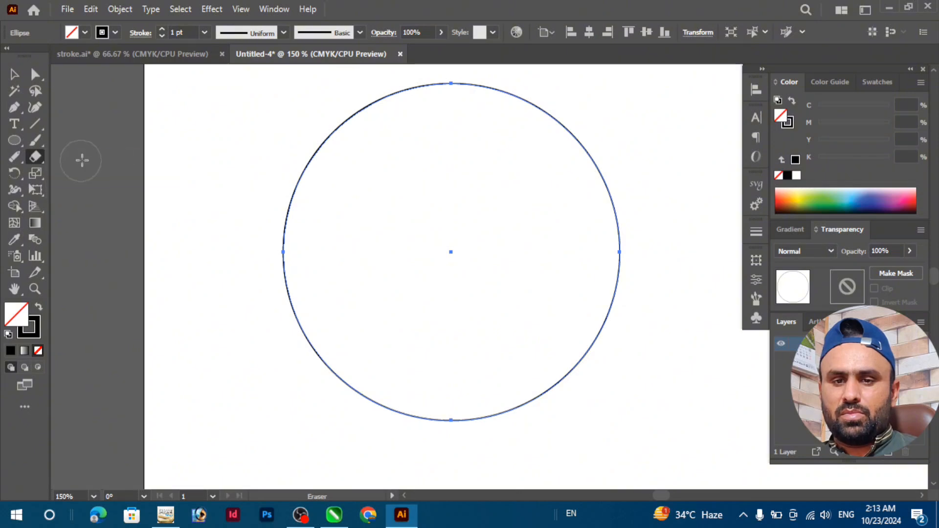
mouse_move(281, 195)
mouse_down()
mouse_move(295, 233)
mouse_move(286, 352)
mouse_move(260, 369)
mouse_up()
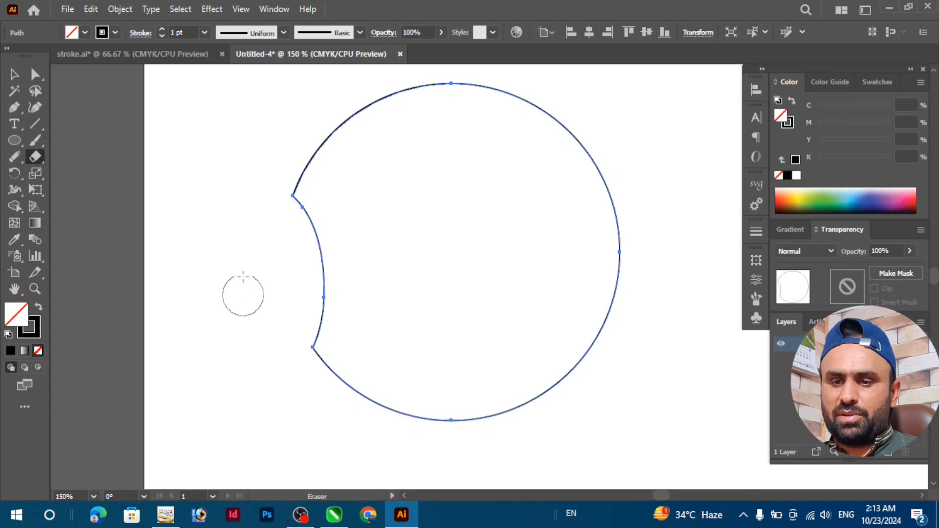
mouse_move(260, 142)
mouse_down()
mouse_move(336, 172)
mouse_move(272, 236)
mouse_move(318, 153)
mouse_move(335, 161)
mouse_up()
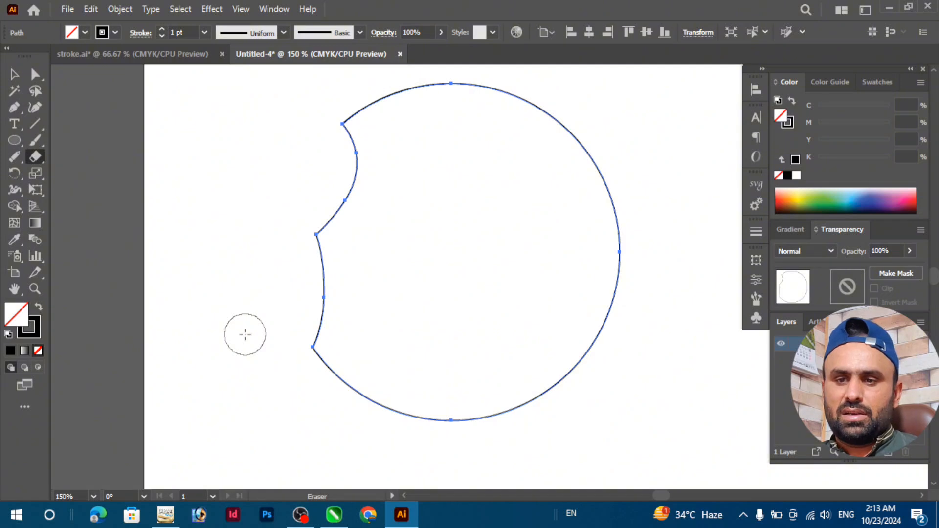
- Draw a second circle of similar size to the right of the bitten one with the Ellipse tool
scroll(321, 321, down, 2)
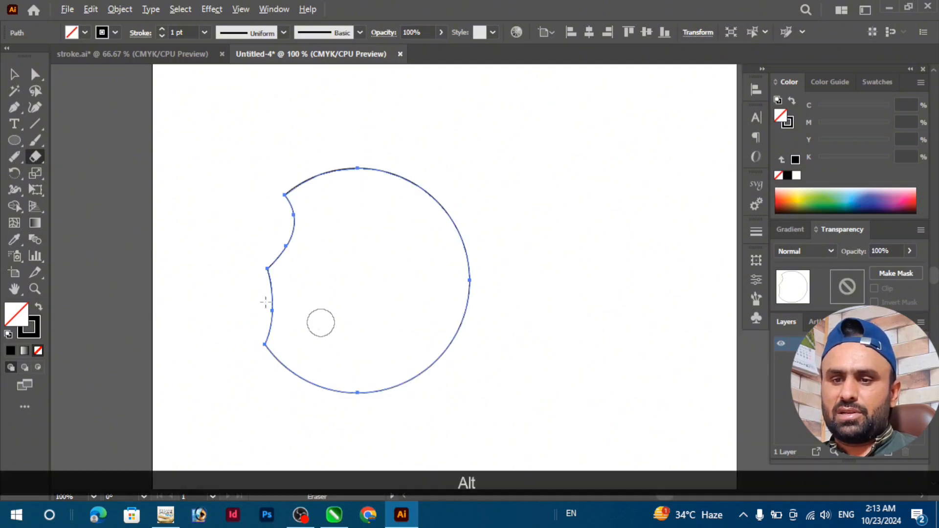
key(l)
mouse_move(381, 216)
mouse_down()
mouse_move(450, 312)
mouse_move(521, 370)
mouse_move(529, 362)
mouse_up()
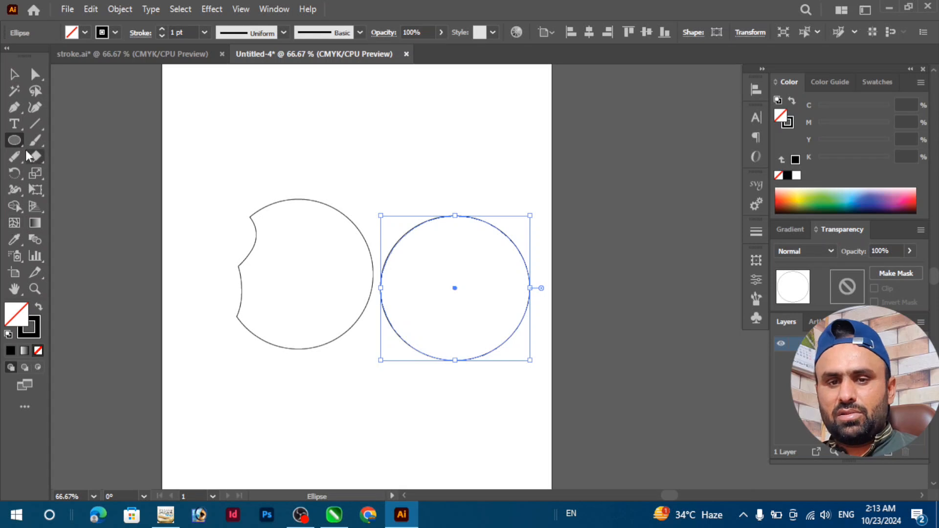
- Cut the second circle at its leftmost anchor point with the Scissors tool and delete its upper-left quarter arc
click(36, 157)
drag(37, 162, 83, 174)
scroll(384, 293, up, 3)
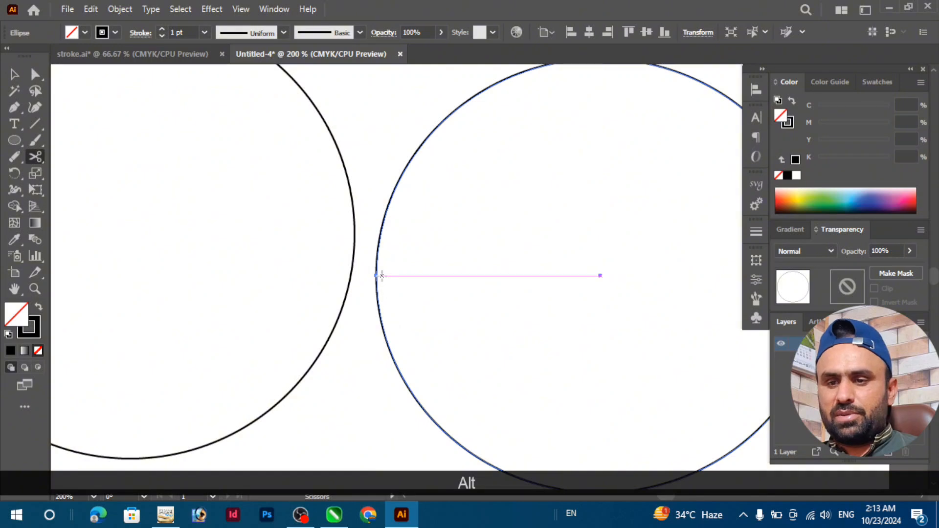
click(377, 275)
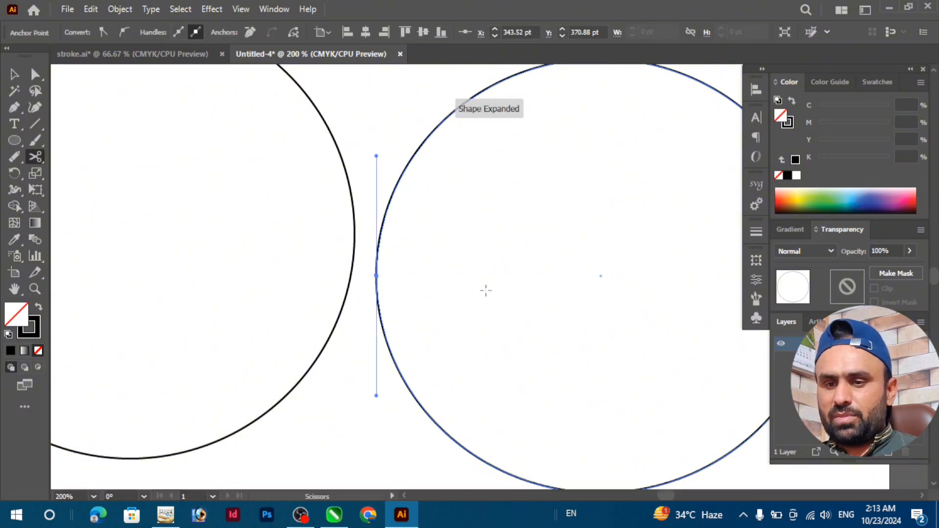
key(Delete)
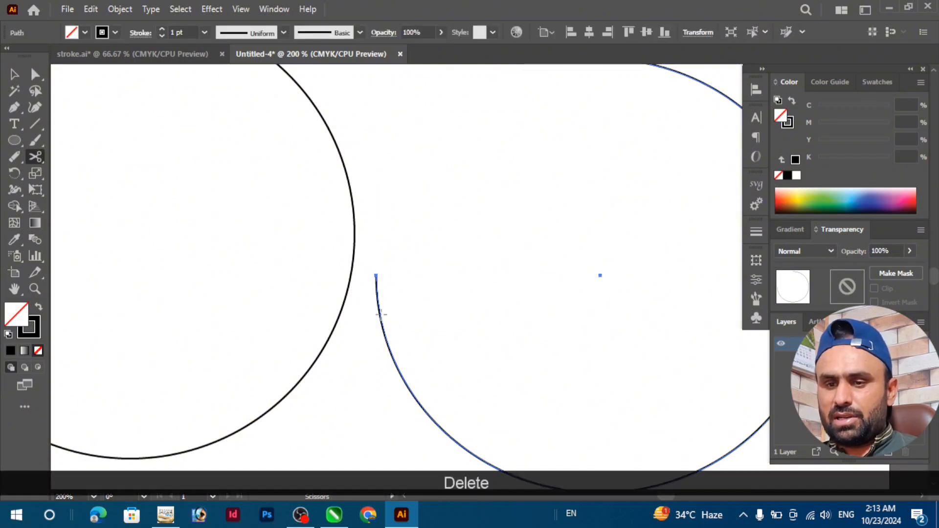
scroll(379, 313, down, 1)
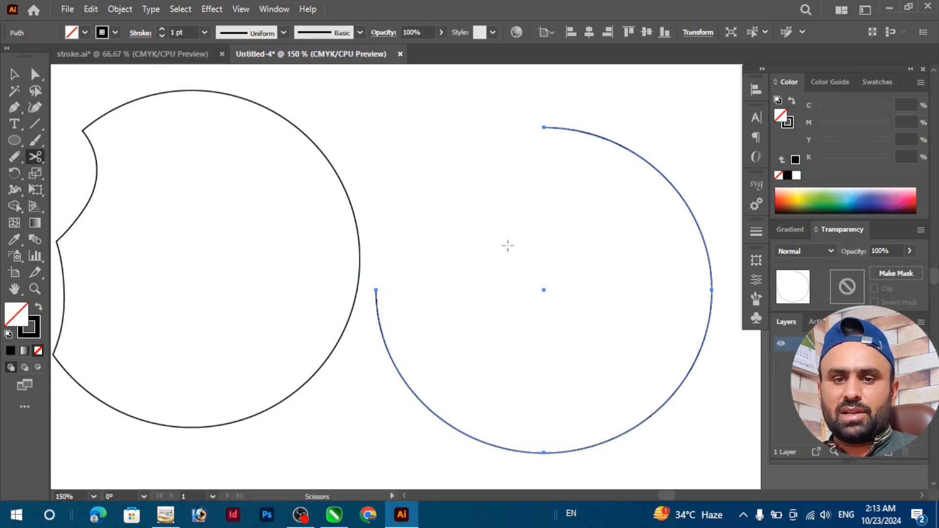
- Undo the scissors cut and the second circle, and draw a smaller circle to the right of the bitten one
key(ctrl+z)
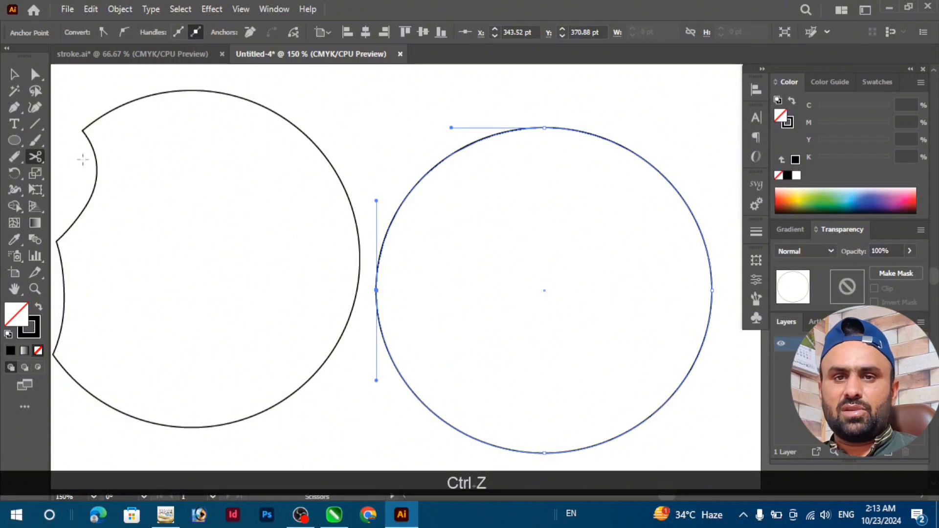
key(ctrl+z)
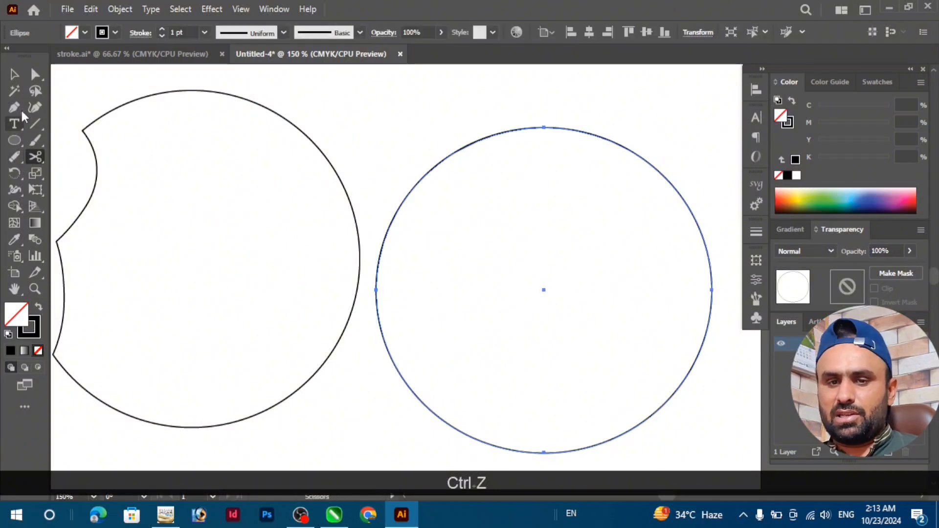
key(ctrl+z)
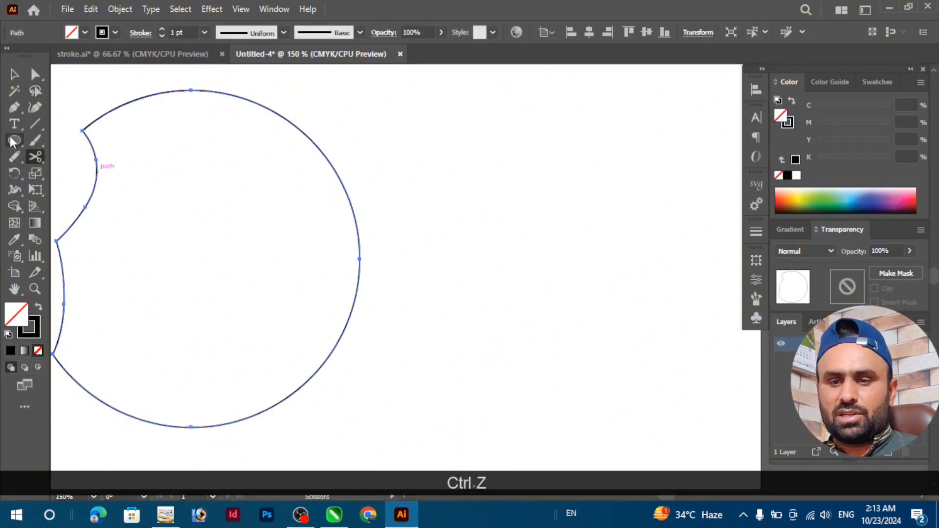
drag(437, 169, 631, 364)
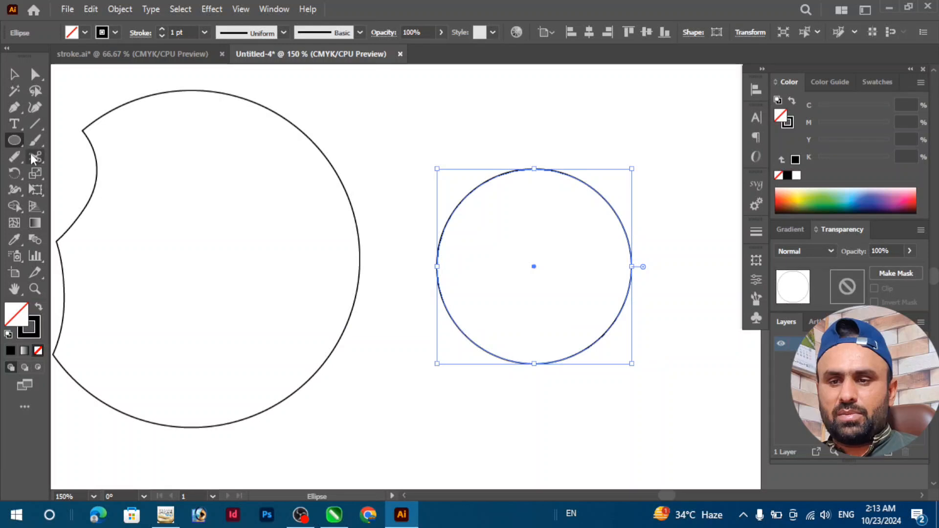
- Try erasing the smaller circle's left edge with the Eraser tool, and undo the erasure
click(18, 160)
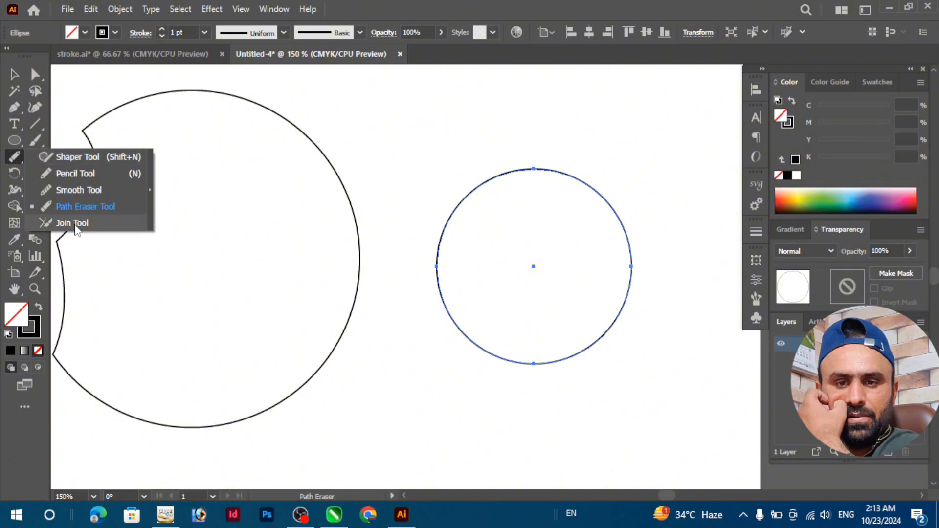
click(82, 118)
click(36, 156)
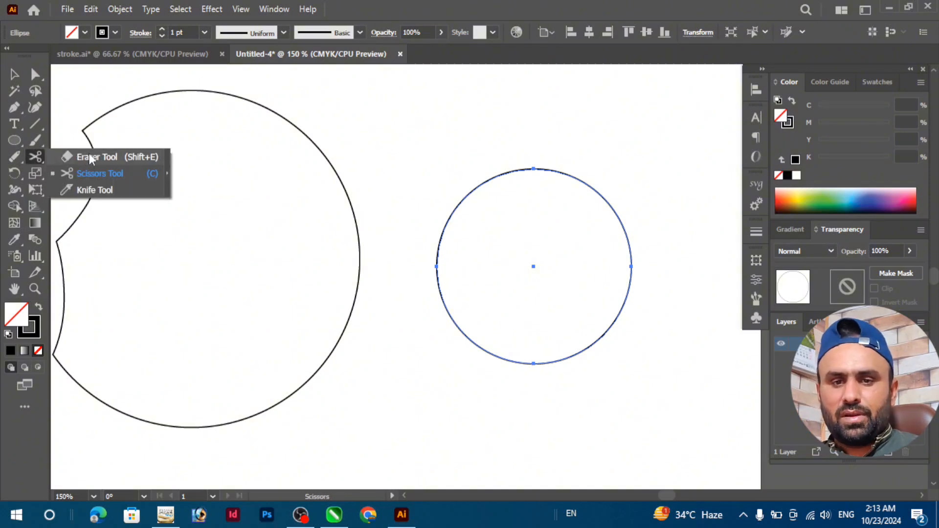
click(90, 157)
drag(464, 193, 403, 308)
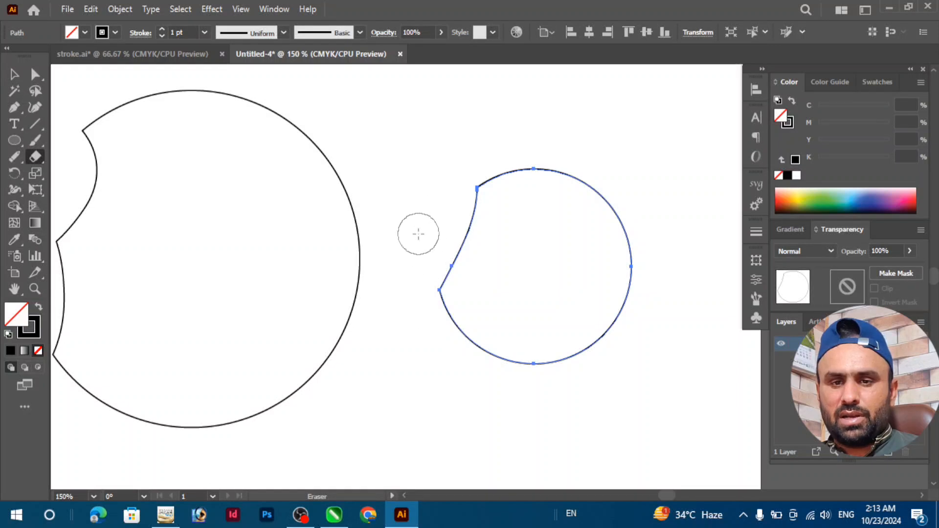
key(ctrl+z)
- Cut the smaller circle into five wavy bands with four freehand diagonal strokes of the Knife tool
click(40, 156)
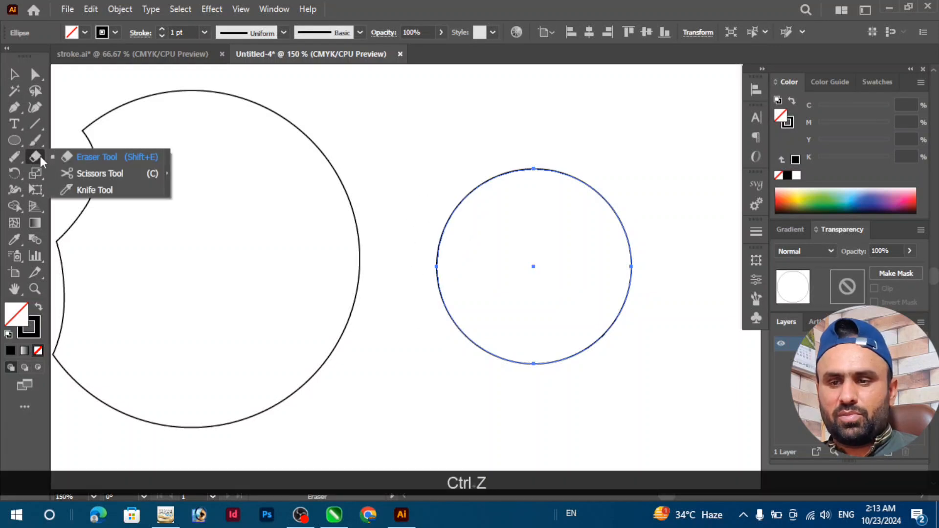
click(101, 190)
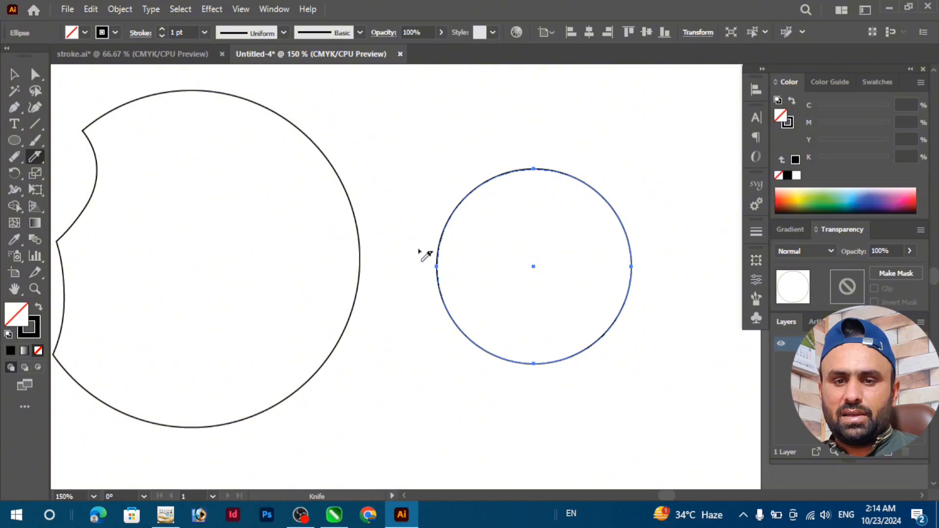
mouse_move(426, 247)
mouse_down()
mouse_move(445, 290)
mouse_move(431, 320)
mouse_up()
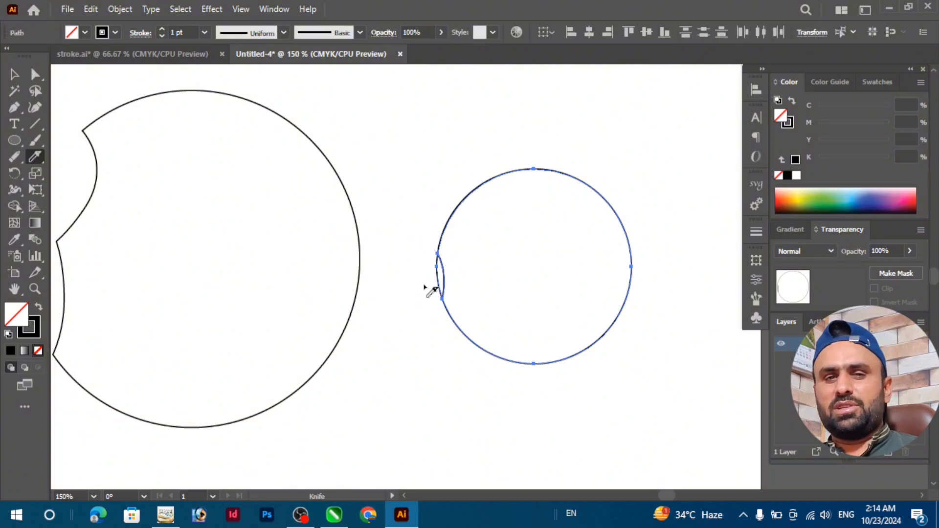
key(ctrl+z)
mouse_move(534, 148)
mouse_down()
mouse_move(499, 184)
mouse_move(491, 228)
mouse_move(424, 272)
mouse_up()
drag(604, 160, 436, 313)
mouse_move(633, 206)
mouse_down()
mouse_move(582, 208)
mouse_move(539, 293)
mouse_move(450, 337)
mouse_up()
mouse_move(661, 243)
mouse_down()
mouse_move(584, 249)
mouse_move(506, 377)
mouse_move(510, 397)
mouse_up()
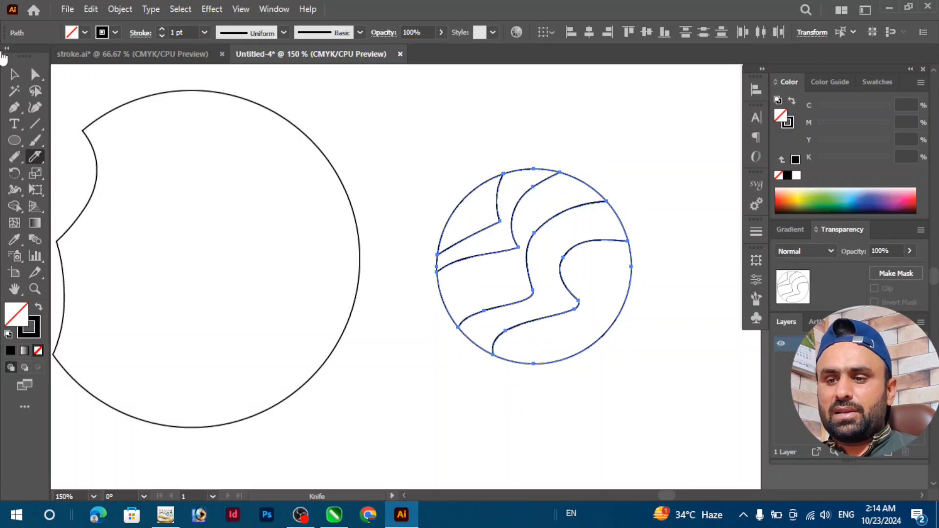
- Try pulling anchor points of the circle's lower-right cut pieces with the Direct Selection tool, and undo the changes
click(35, 74)
click(528, 141)
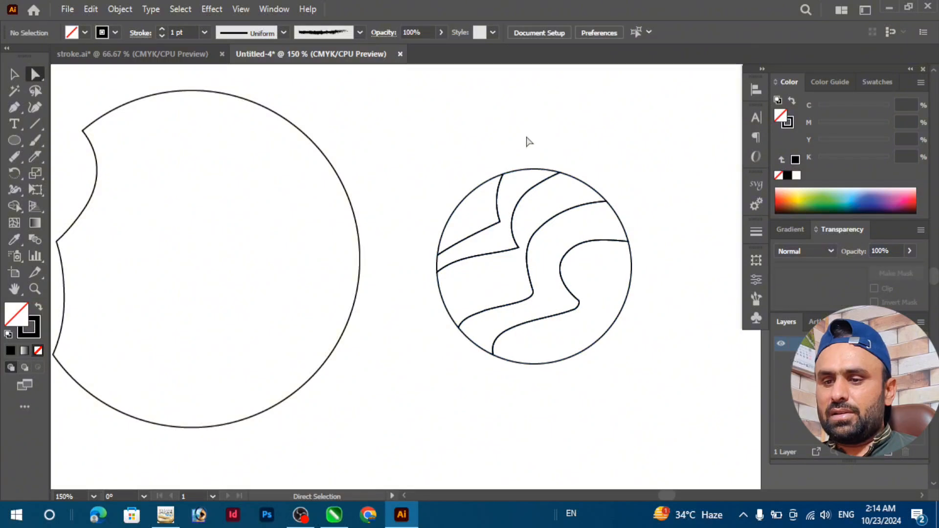
drag(626, 244, 660, 314)
key(ctrl+z)
click(598, 348)
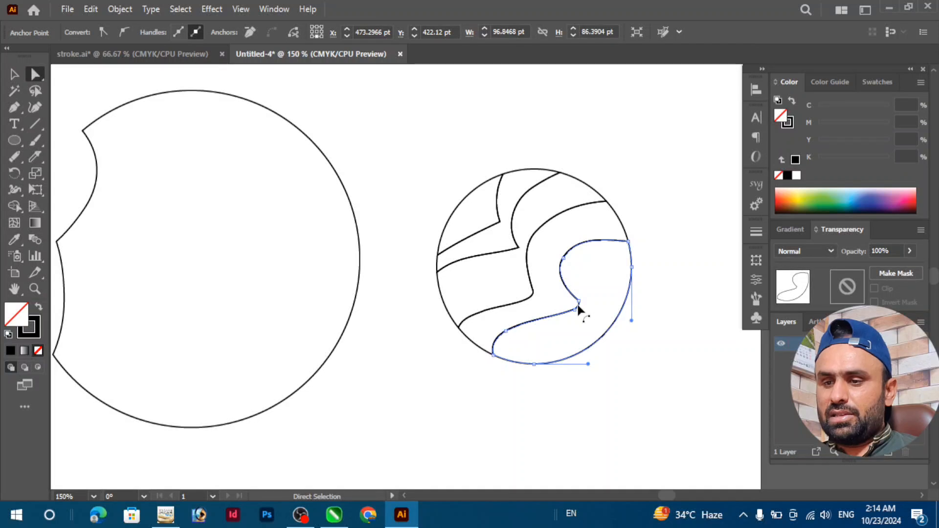
drag(580, 311, 623, 346)
key(ctrl+z)
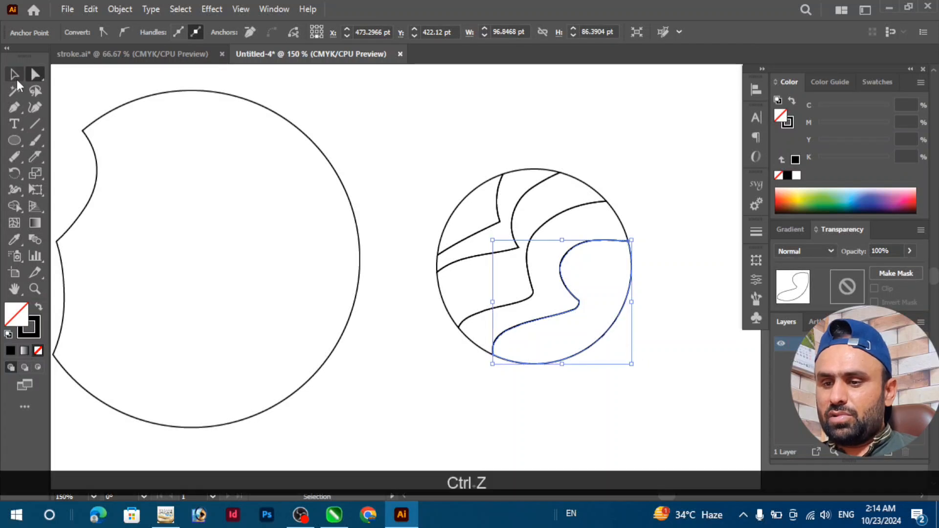
- Try moving the lower-right cut pieces away from the circle with the Selection tool, and undo the moves
click(563, 332)
click(565, 314)
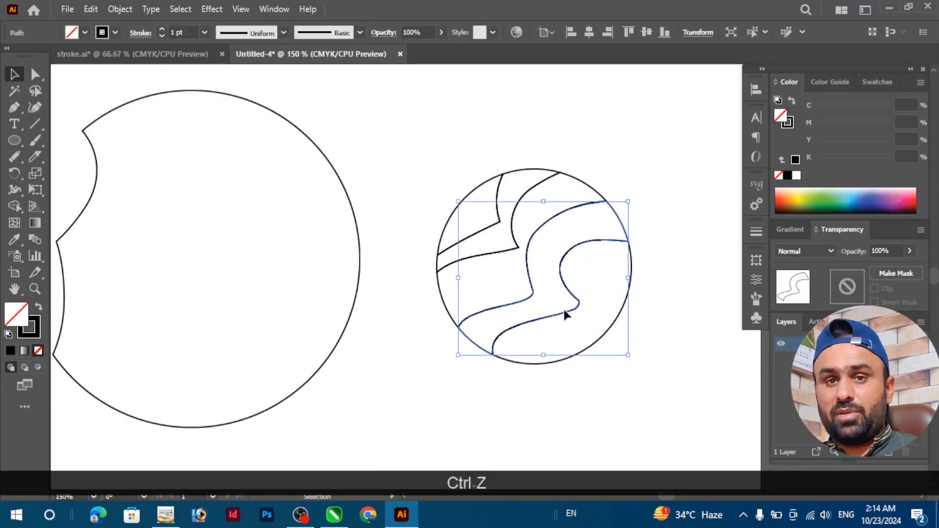
drag(563, 311, 609, 361)
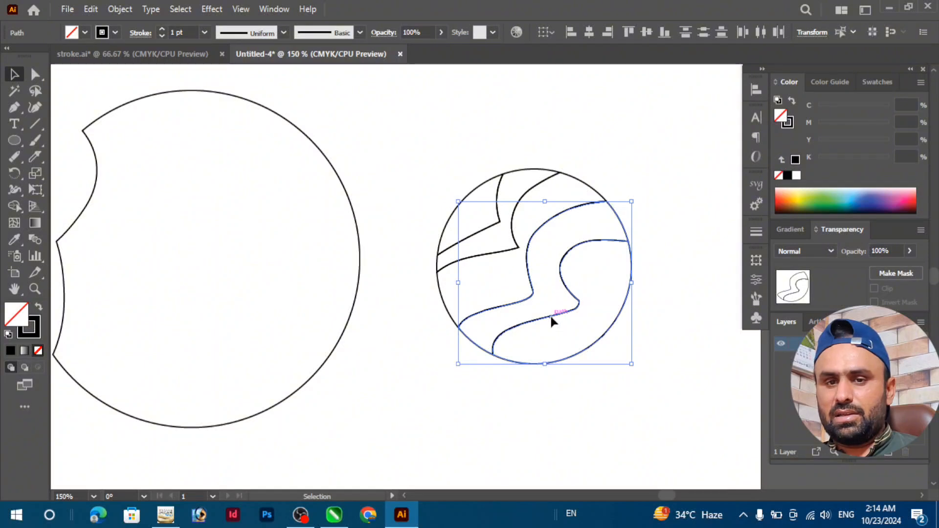
drag(552, 322, 596, 361)
key(ctrl+z)
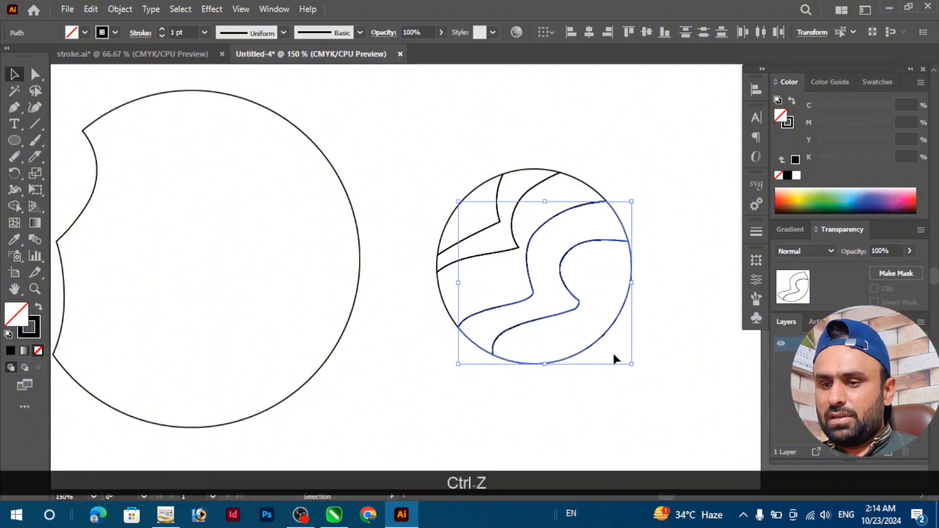
click(612, 352)
click(600, 335)
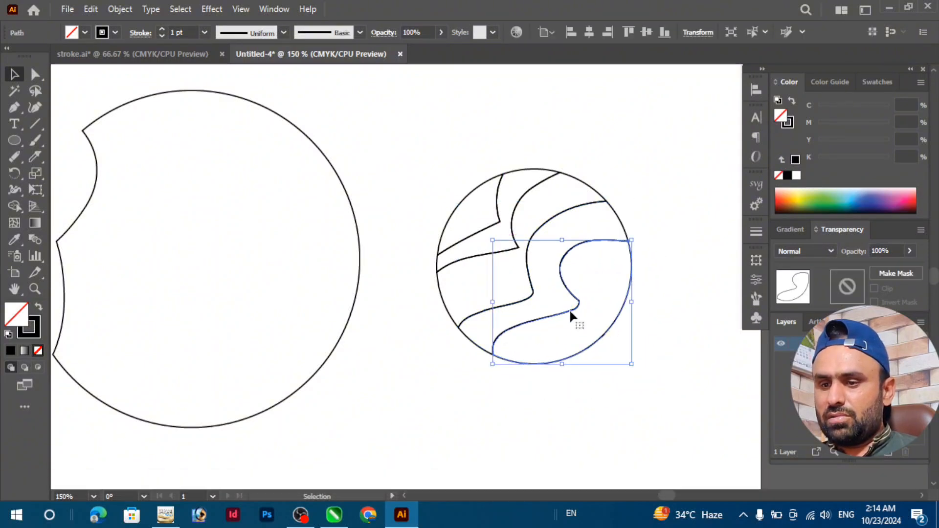
drag(569, 309, 619, 362)
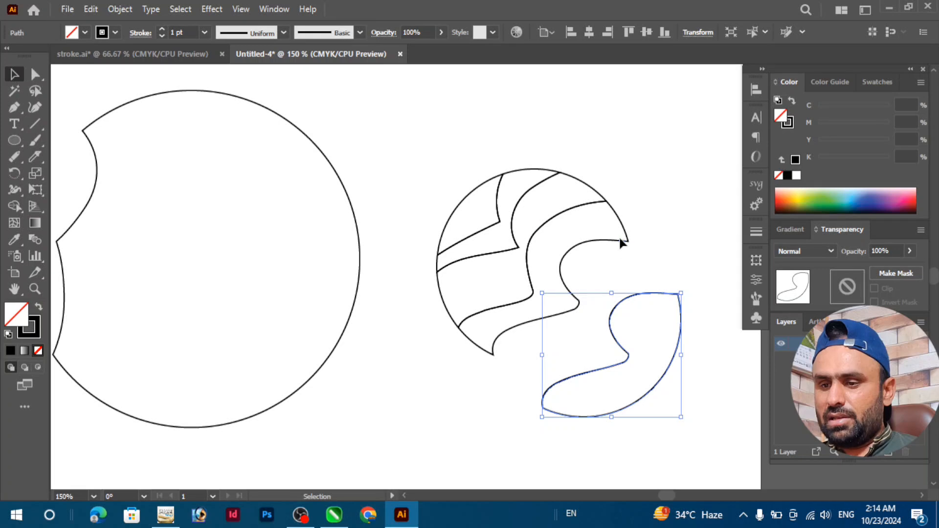
drag(621, 244, 653, 270)
key(ctrl+z)
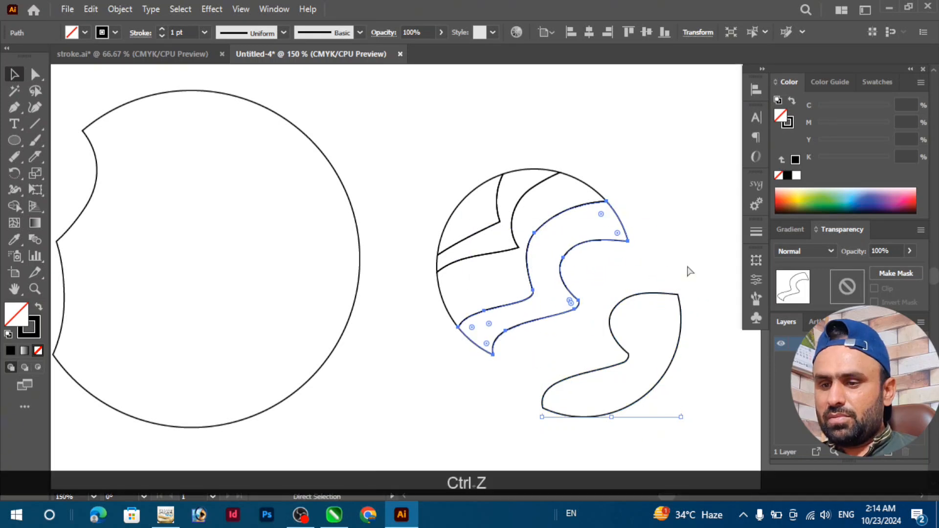
key(ctrl+z)
- Fill the five cut pieces, from lower right to upper left, with teal green, olive green, dark red, purple and yellow
click(842, 201)
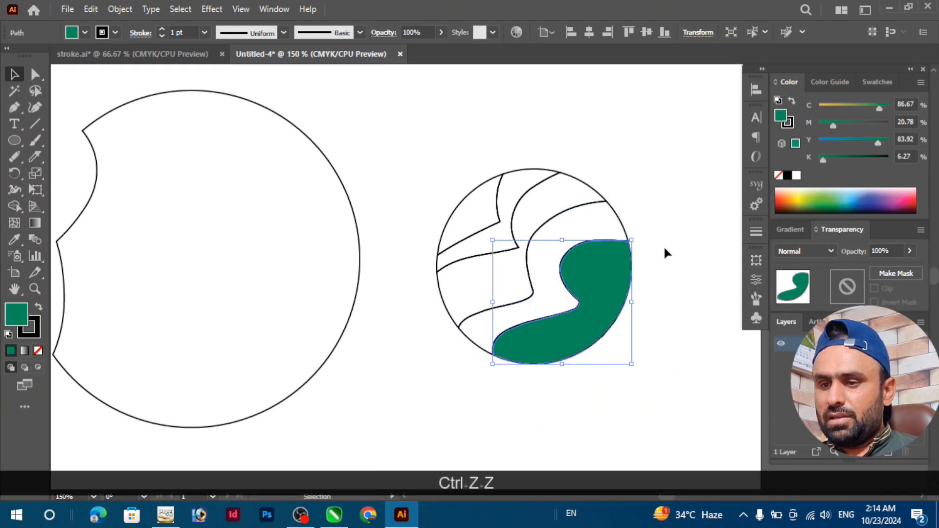
click(620, 221)
click(813, 201)
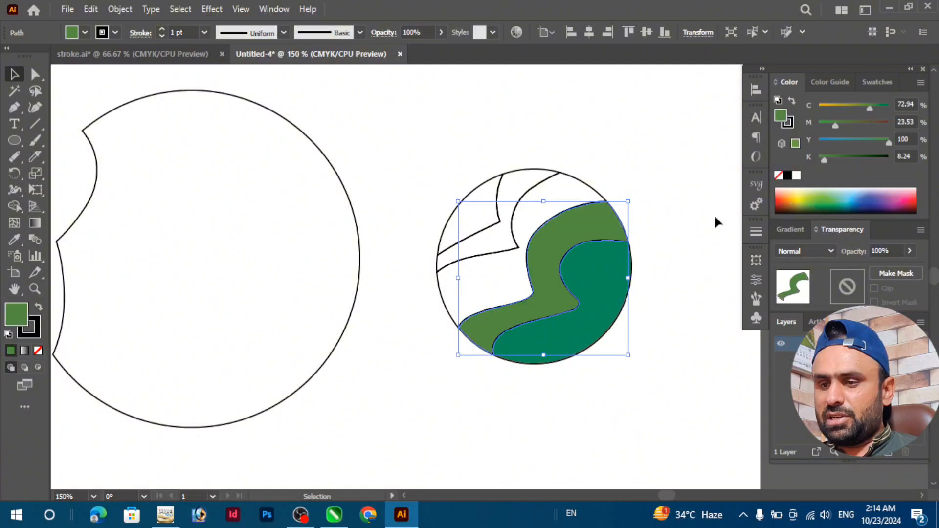
click(586, 194)
click(587, 188)
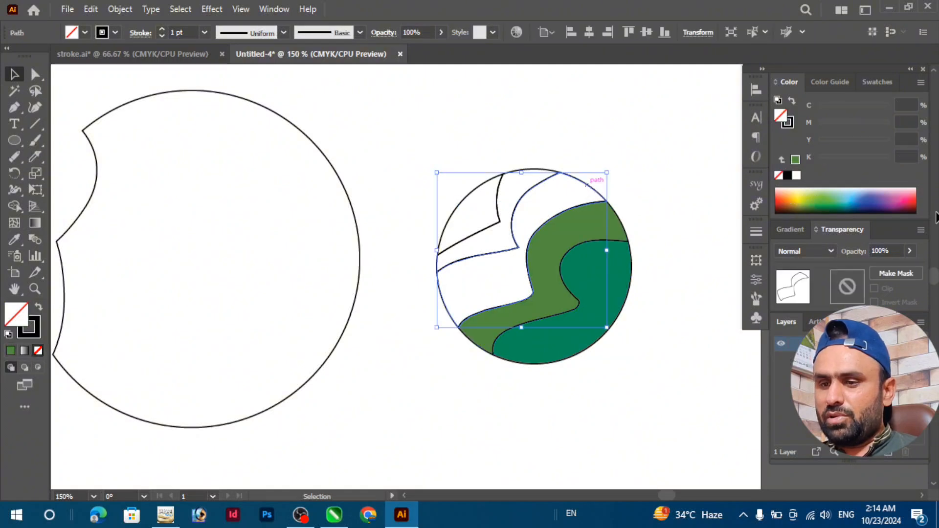
click(913, 208)
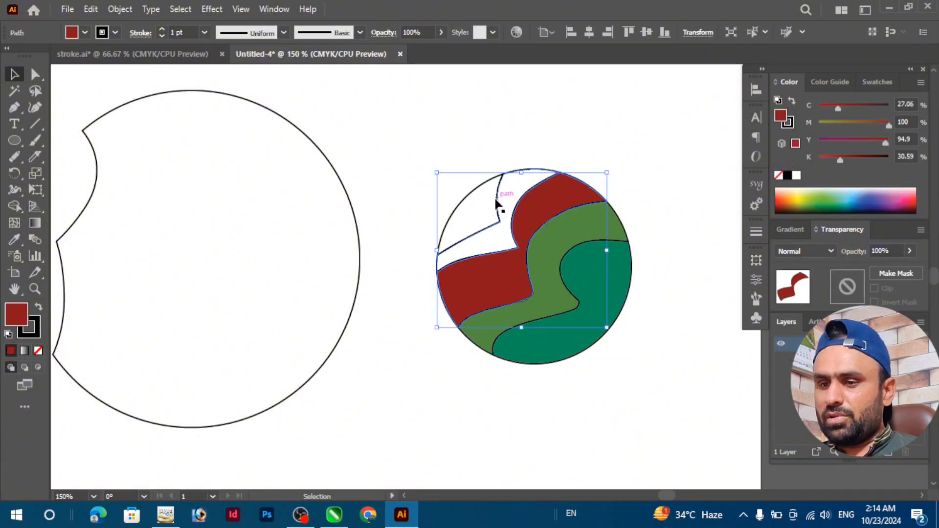
click(506, 200)
click(897, 200)
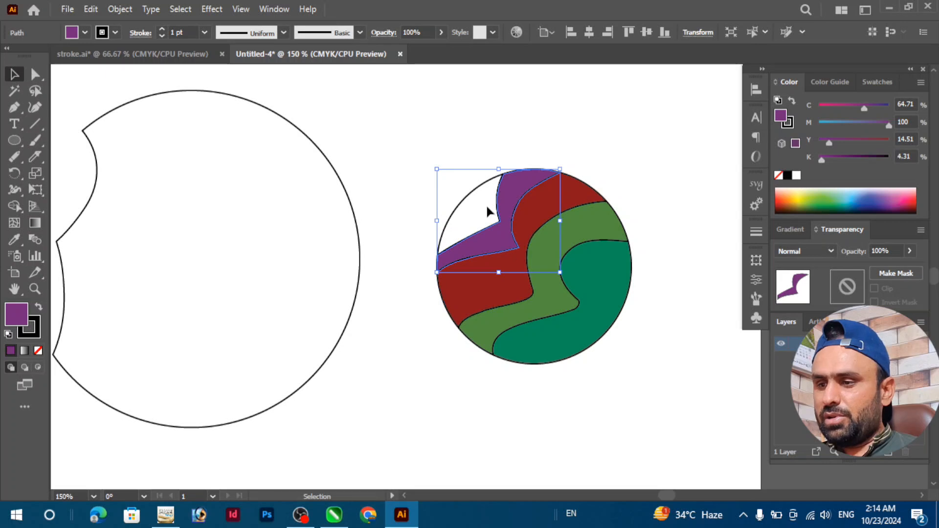
click(471, 199)
click(802, 191)
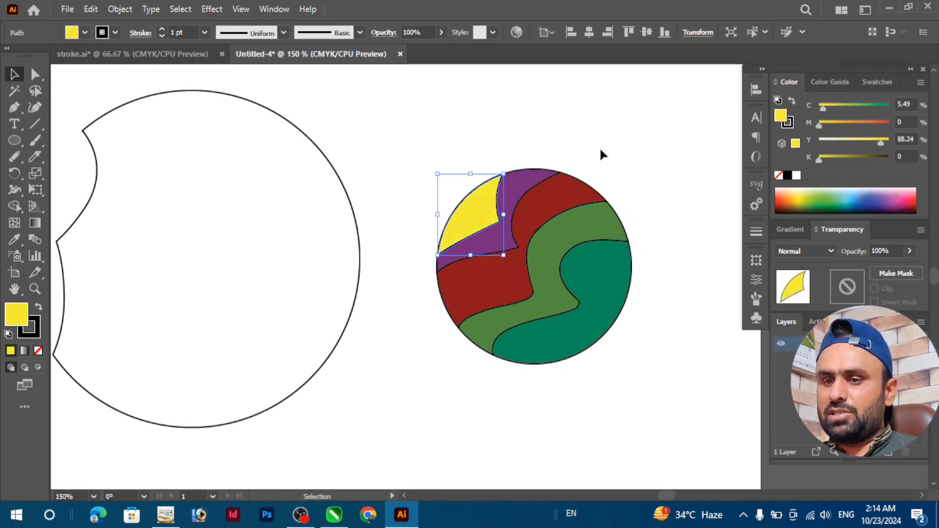
click(602, 153)
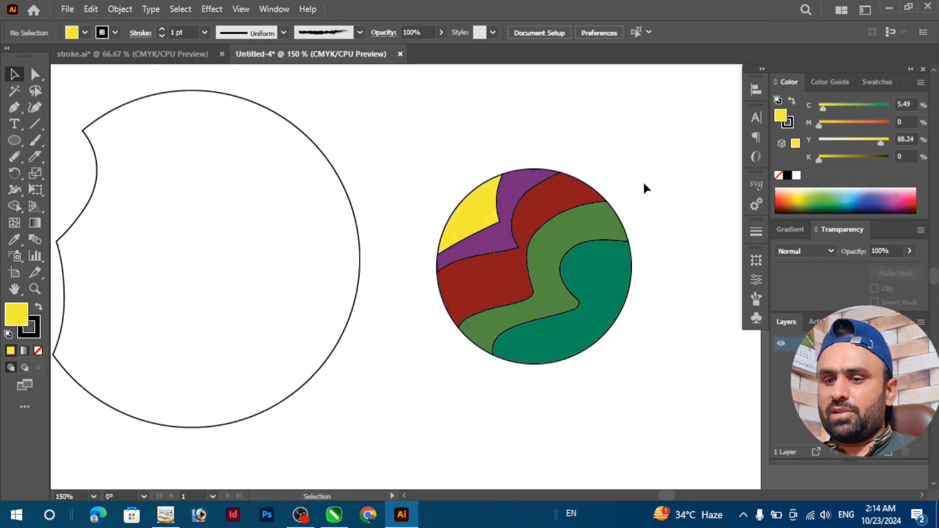
- Remove the outlines of all five coloured pieces by setting their stroke weight to 0 pt
drag(676, 155, 409, 394)
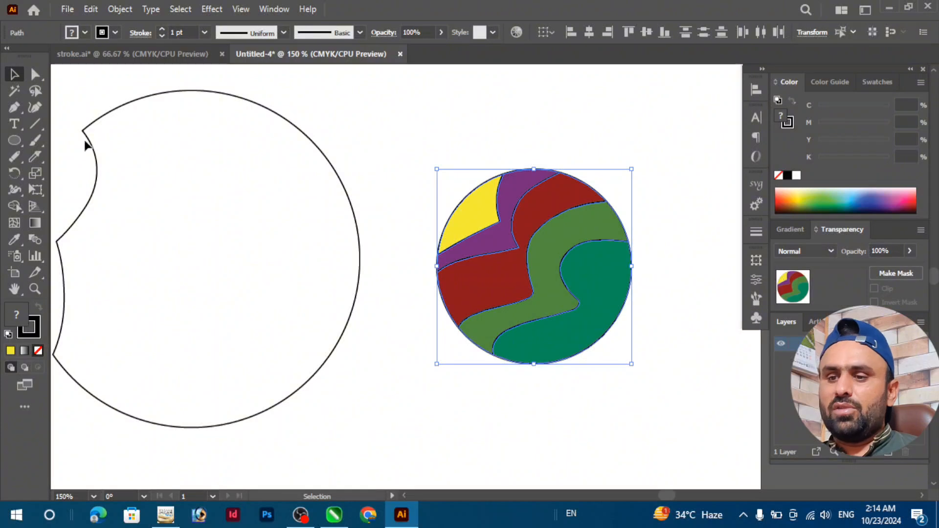
click(162, 35)
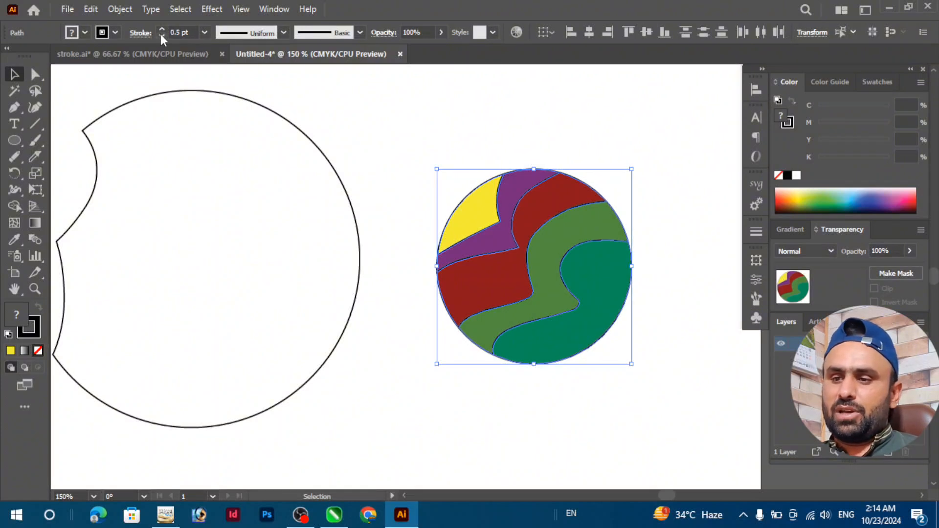
click(682, 267)
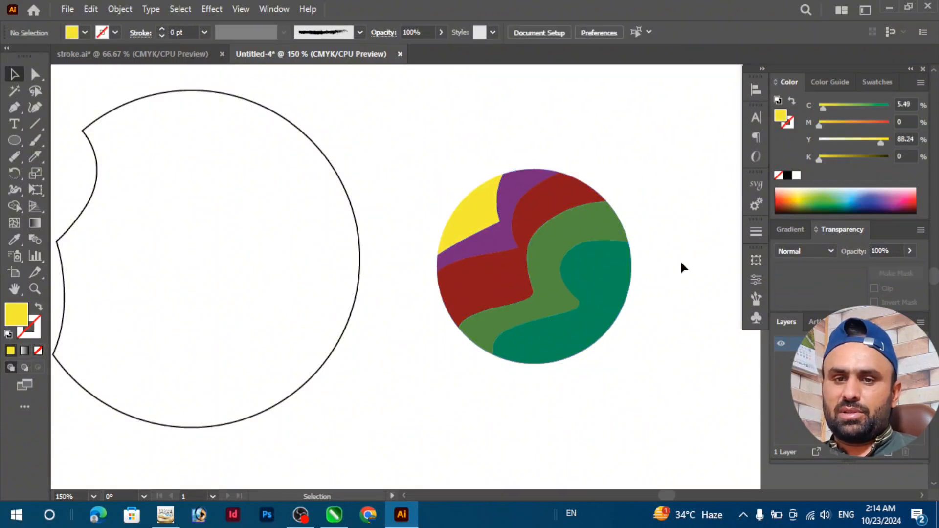
- Delete all the pieces of the coloured circle
drag(691, 131, 395, 434)
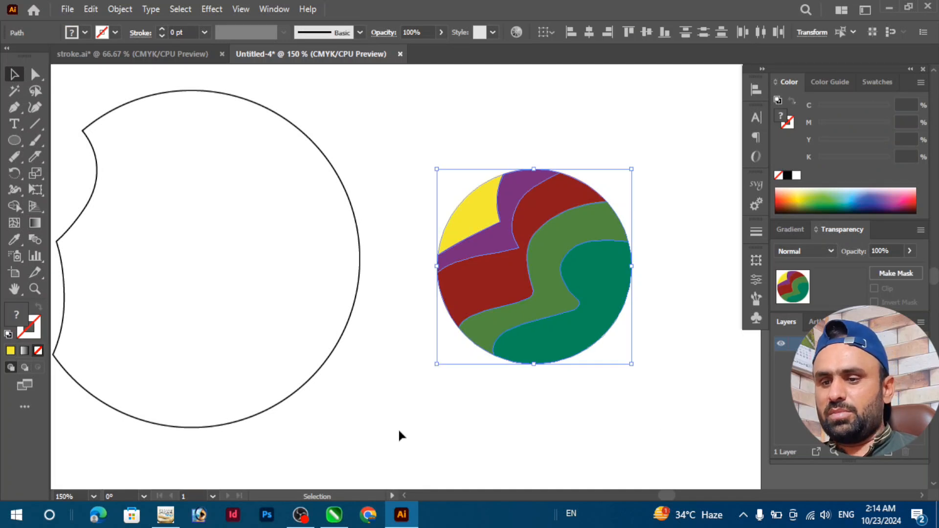
key(Delete)
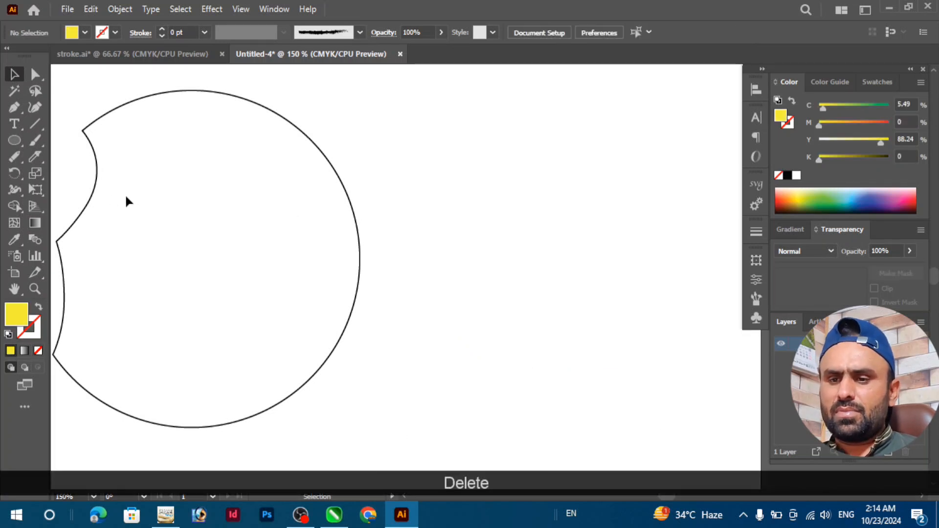
- Erase the bitten circle's upper-left edge, from its topmost point to the upper bite, with the Eraser tool
scroll(624, 321, down, 1)
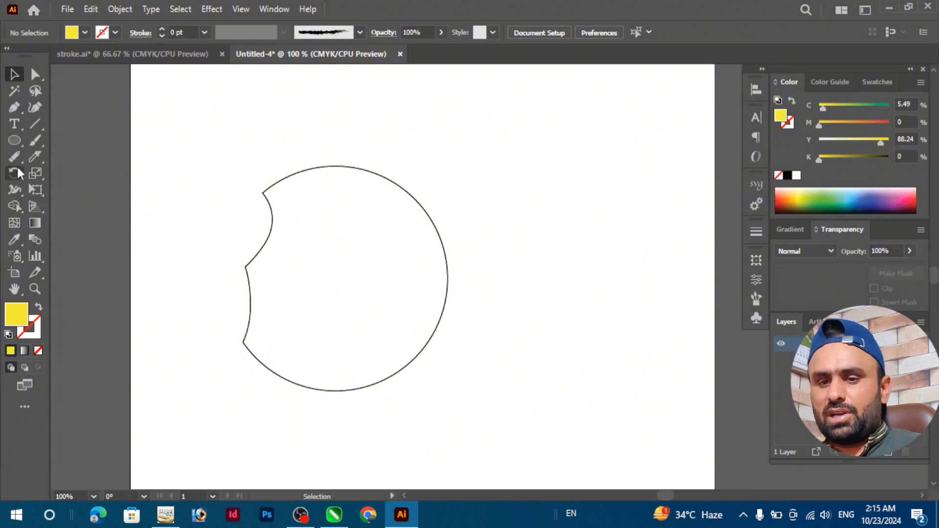
click(36, 161)
click(34, 156)
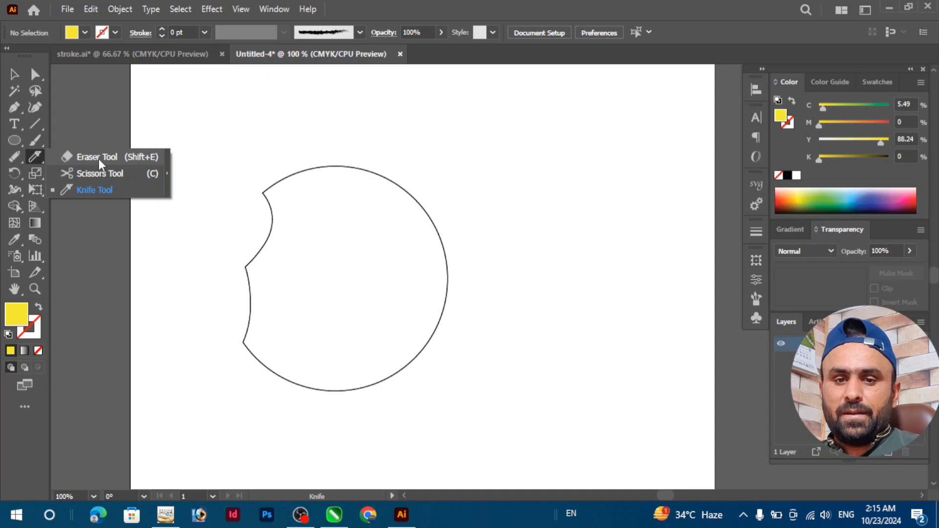
click(98, 158)
mouse_move(335, 167)
mouse_down()
mouse_move(262, 199)
mouse_move(269, 214)
mouse_up()
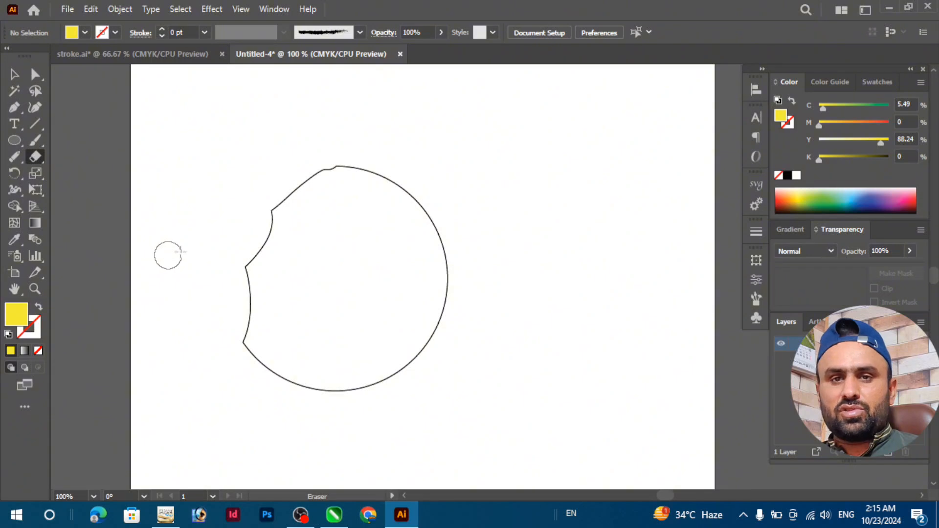
- Erase four bands across the bitten circle with the Eraser tool: two wavy ones through the middle and two diagonals near its top and bottom
drag(274, 208, 530, 226)
drag(498, 300, 201, 297)
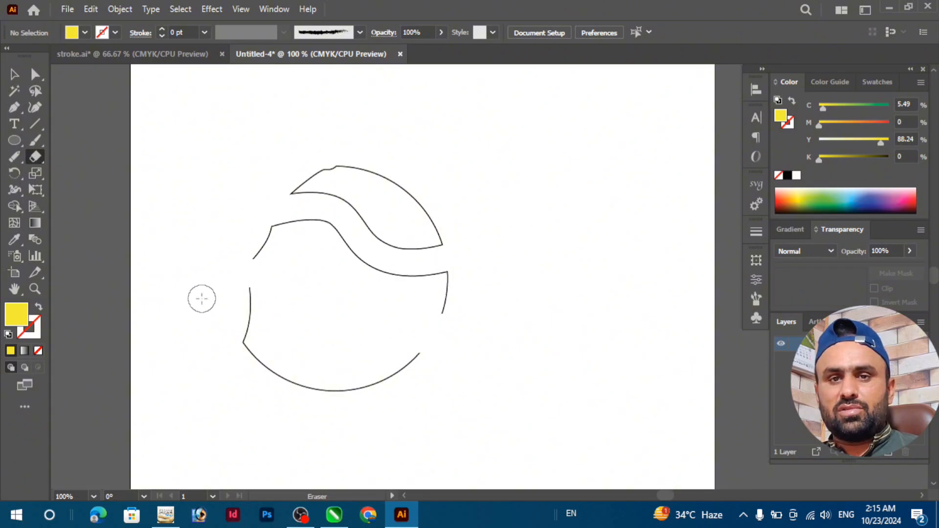
drag(325, 384, 381, 415)
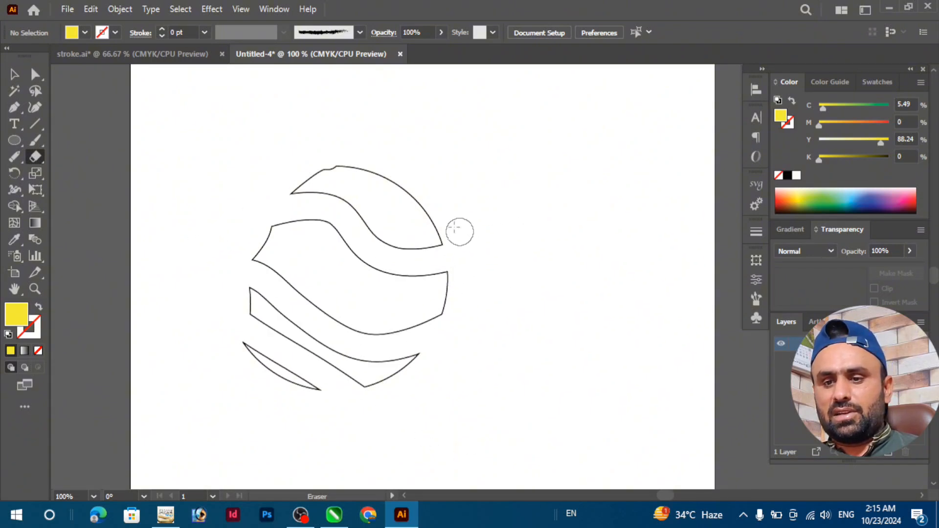
drag(457, 230, 321, 182)
- Move the top sliver, the upper-right piece and the large middle piece up and away from the rest of the circle
key(a)
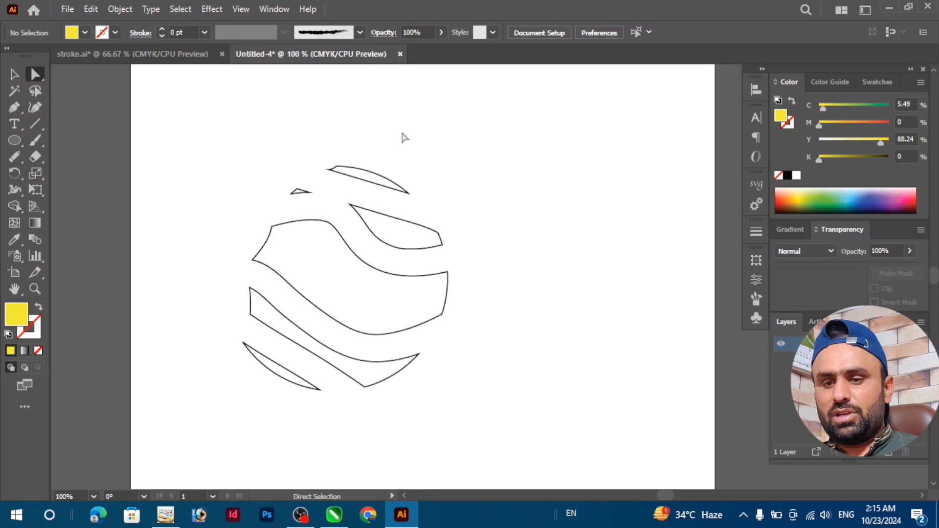
drag(382, 186, 403, 164)
key(ctrl+z)
click(20, 75)
drag(427, 247, 500, 218)
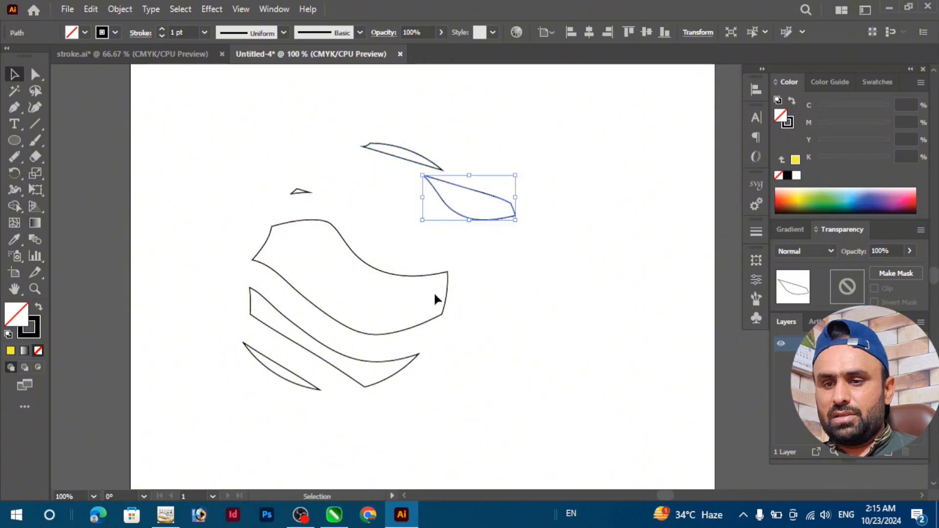
drag(433, 270, 553, 239)
- Undo the moves of the three separated circle pieces
key(a)
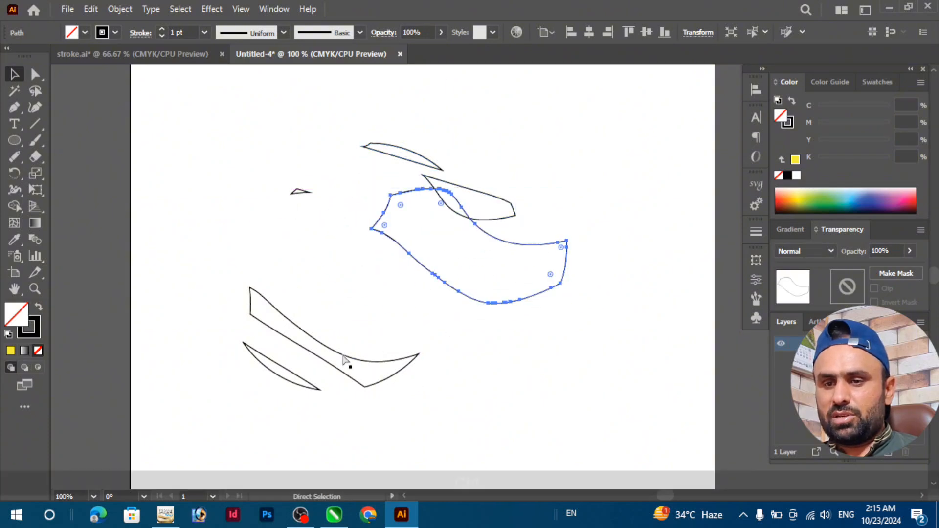
key(ctrl+z)
key(ctrl+z)
key(ctrl+z)
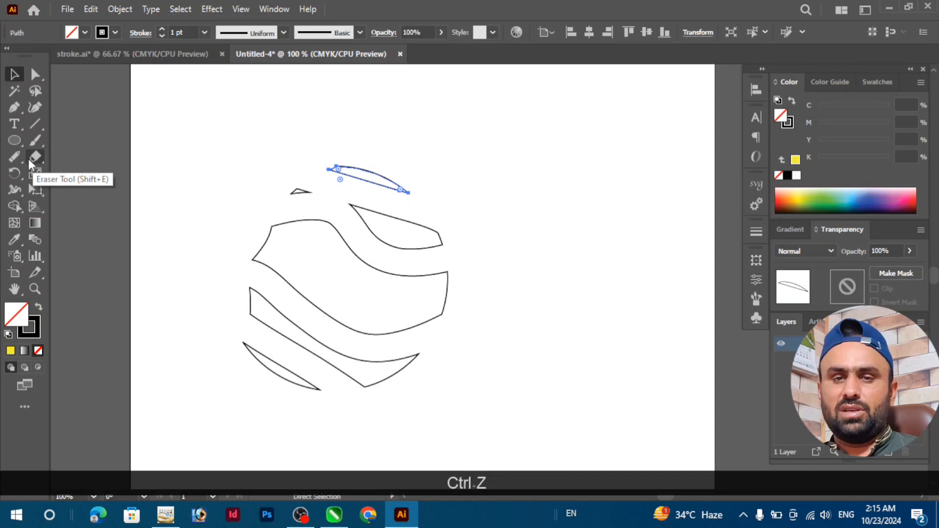
- Choose the Join tool once and delete all the pieces of the erased circle
click(11, 161)
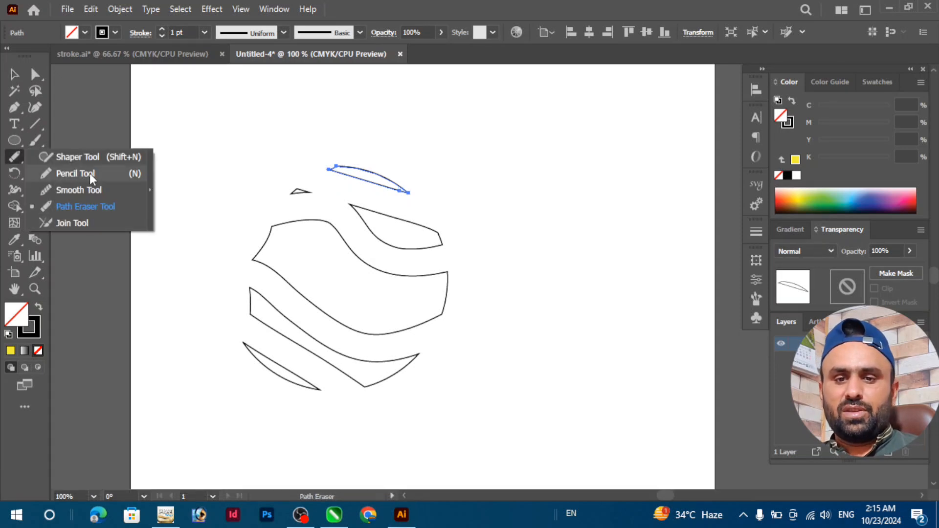
click(92, 222)
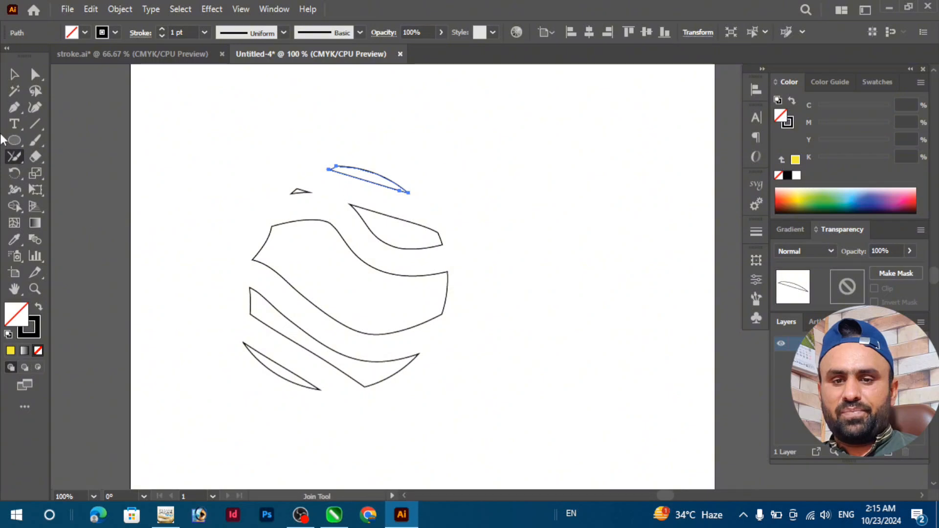
key(v)
drag(512, 138, 205, 434)
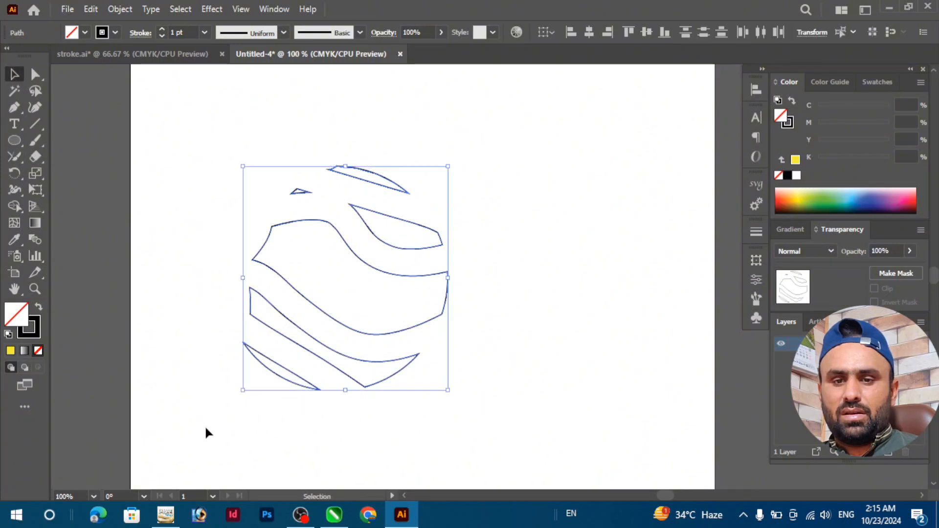
key(Delete)
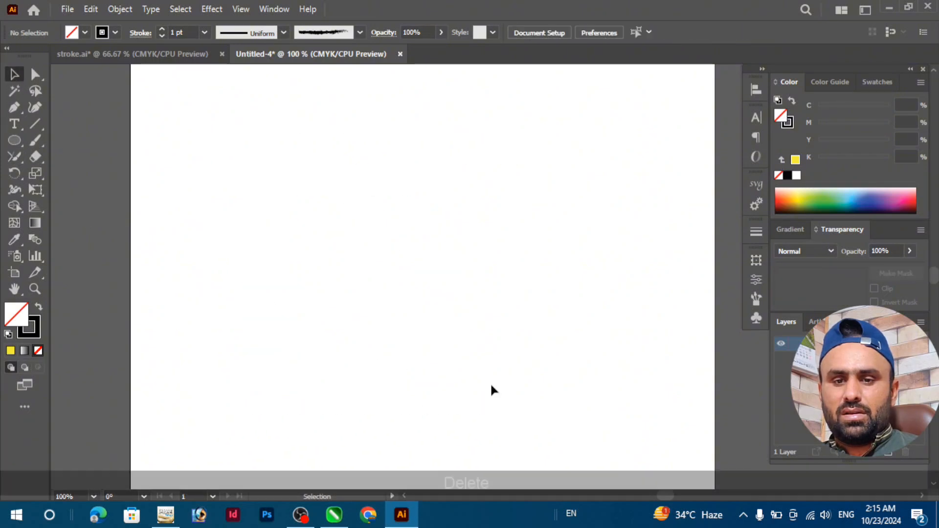
- Draw an unfilled circle with a 1 pt outline and try the Join tool across its upper part
click(14, 141)
mouse_move(273, 150)
mouse_down()
mouse_move(398, 272)
mouse_move(426, 319)
mouse_move(444, 321)
mouse_up()
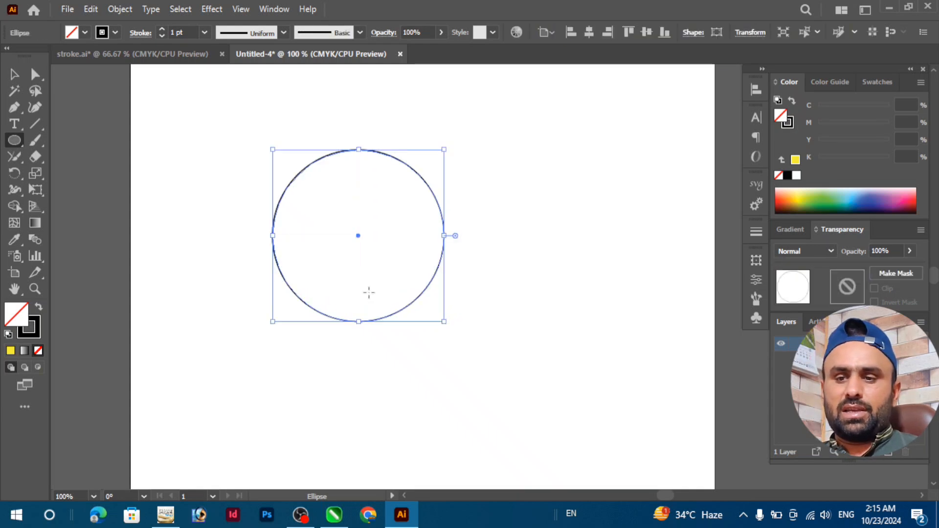
click(13, 158)
drag(252, 191, 467, 206)
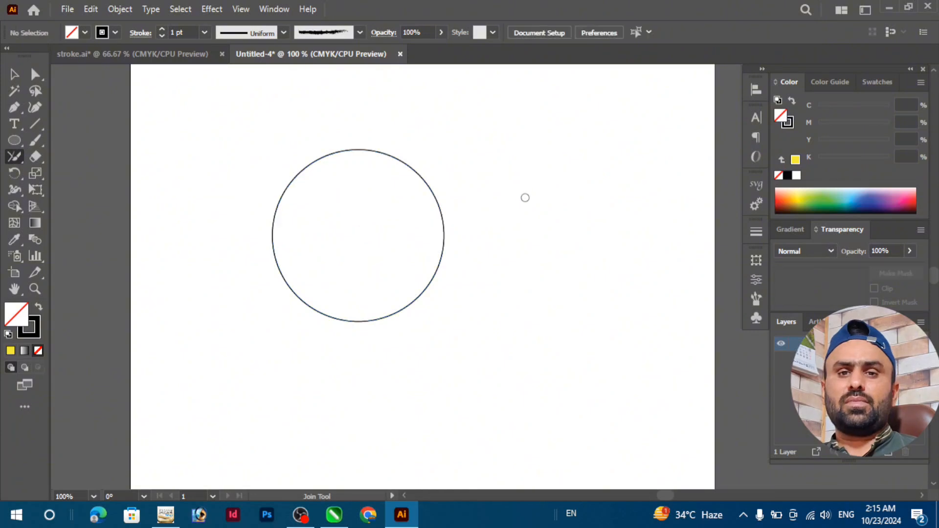
key(ctrl+z)
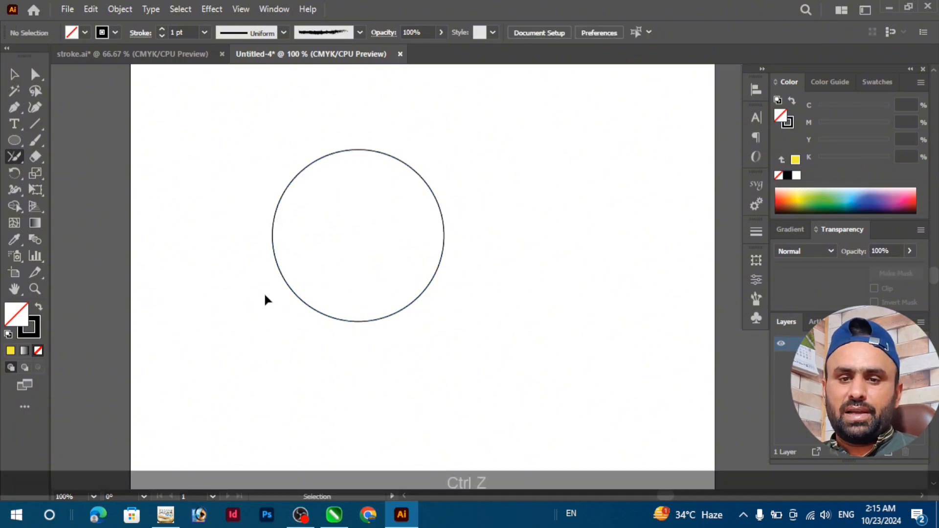
click(20, 153)
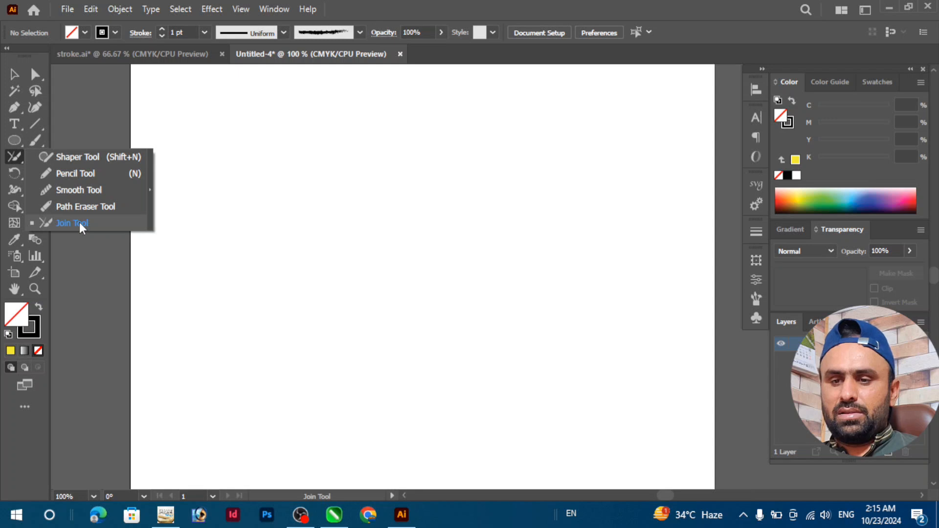
click(78, 173)
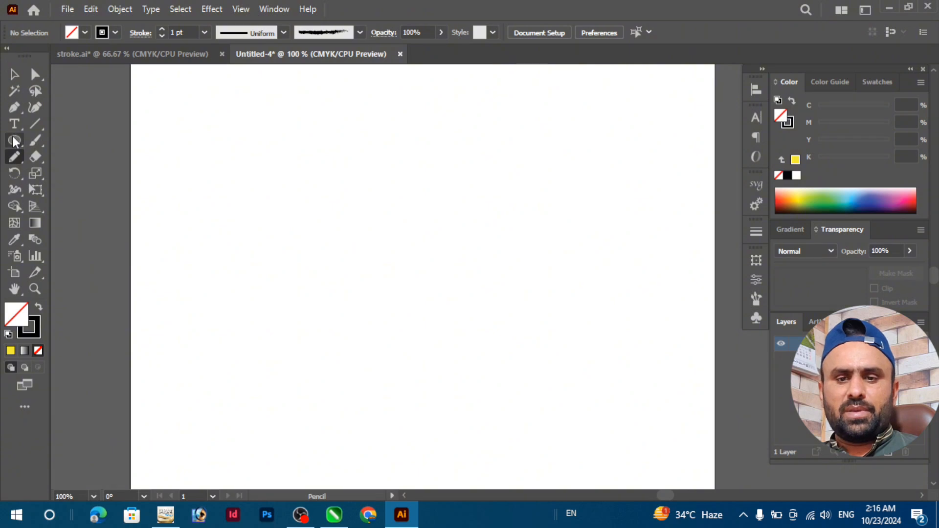
click(36, 143)
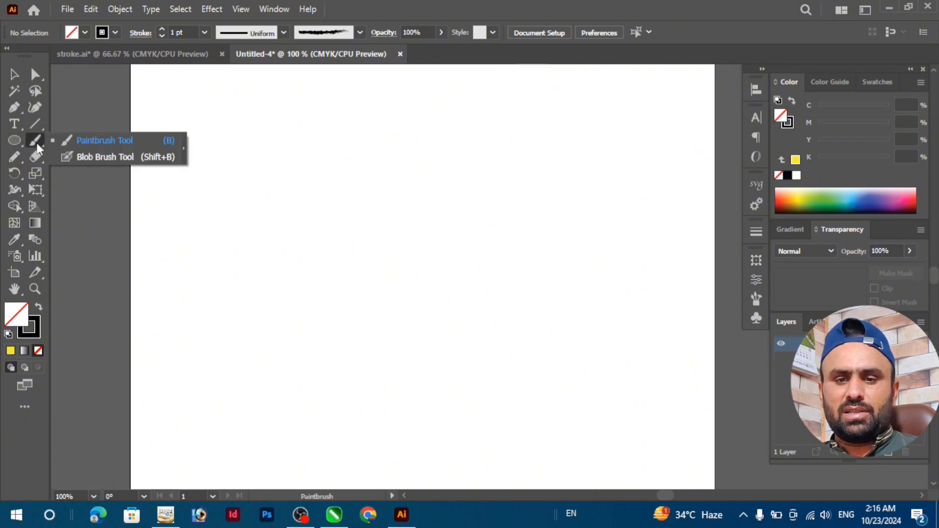
- Choose the Knife tool for cutting and draw a new unfilled circle with a 1 pt outline near the middle of the artboard
click(39, 158)
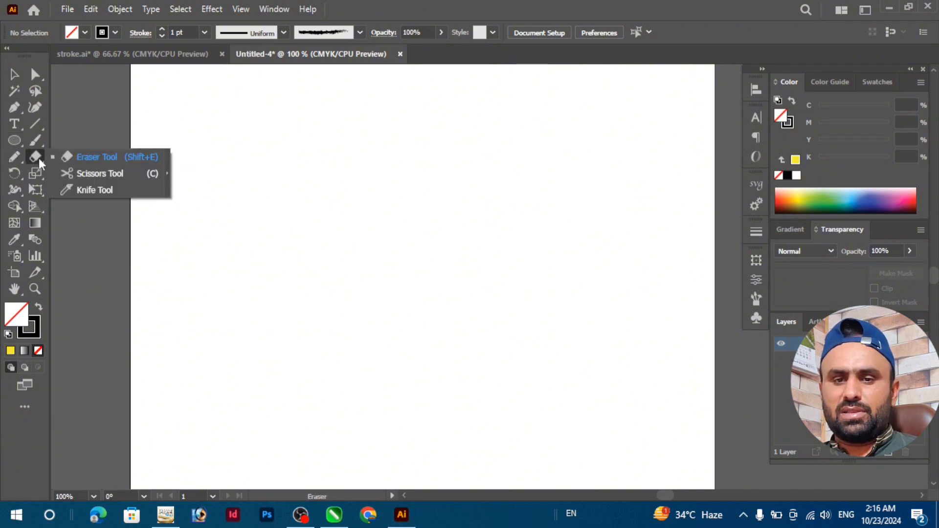
click(95, 190)
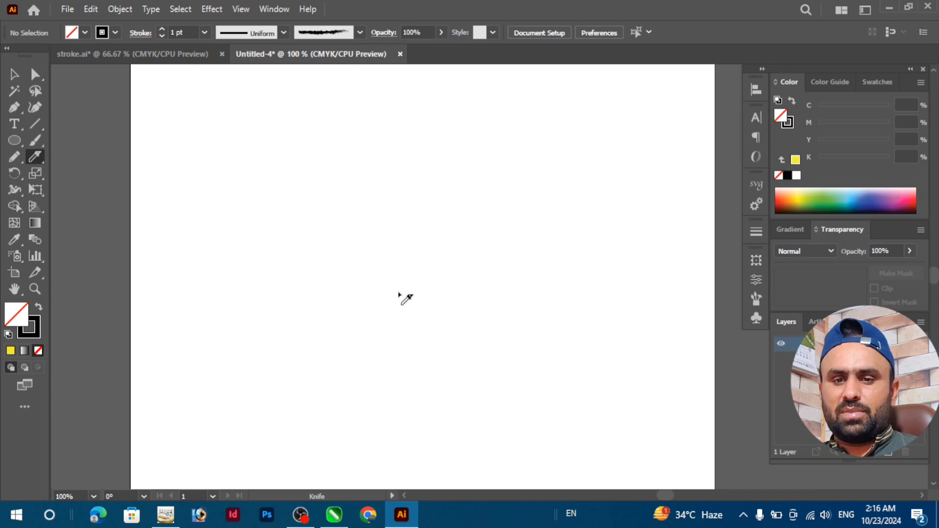
key(l)
drag(329, 158, 538, 367)
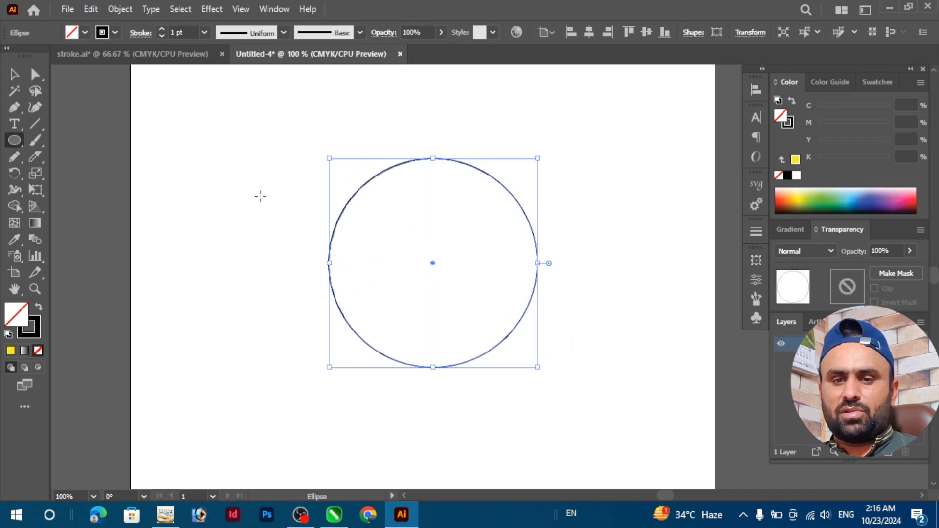
drag(271, 186, 326, 373)
key(ctrl+z)
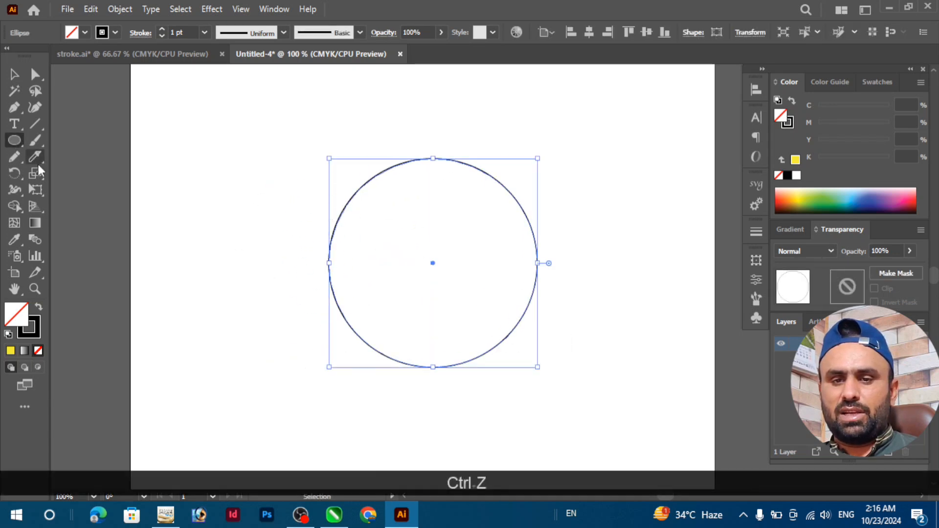
- Try cutting a curved slice off the circle's left side with the Knife tool
click(38, 160)
drag(336, 221, 368, 344)
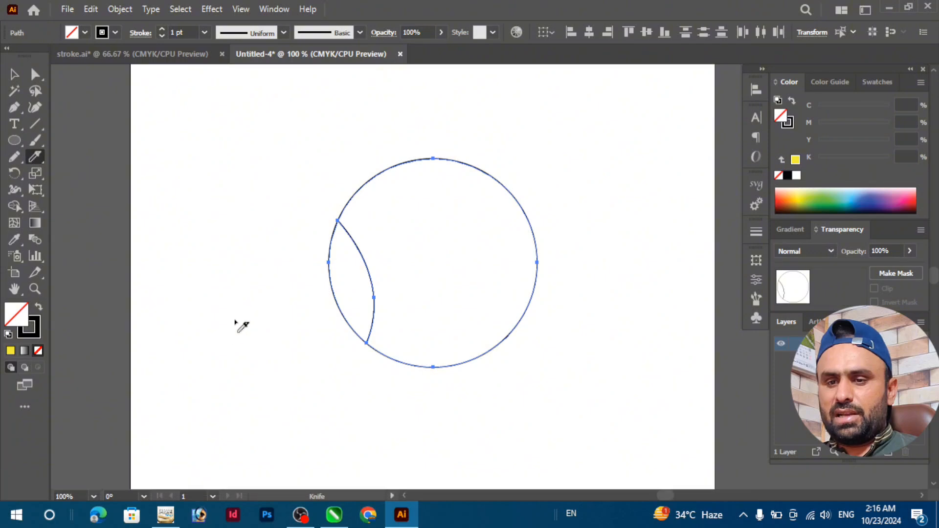
key(ctrl+z)
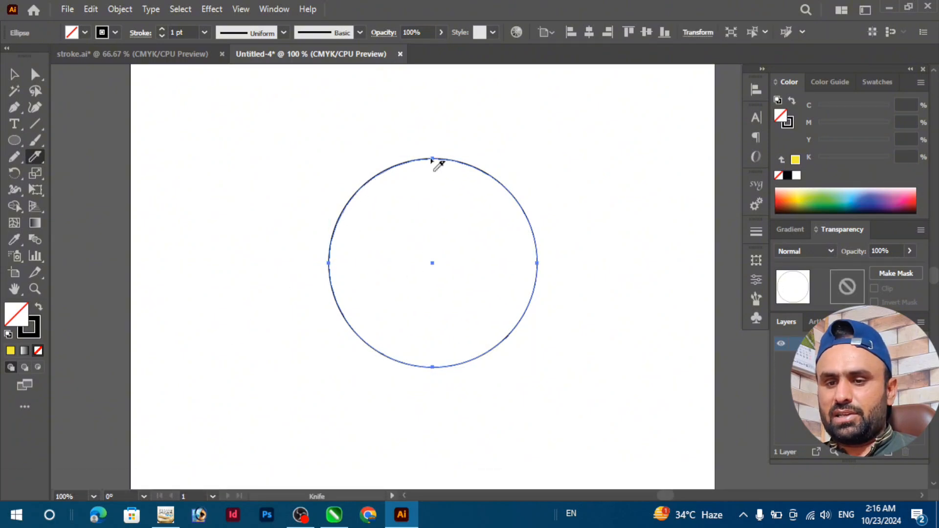
- Try cutting the circle's outline at its topmost anchor point with the Knife tool and check the spot up close
click(433, 158)
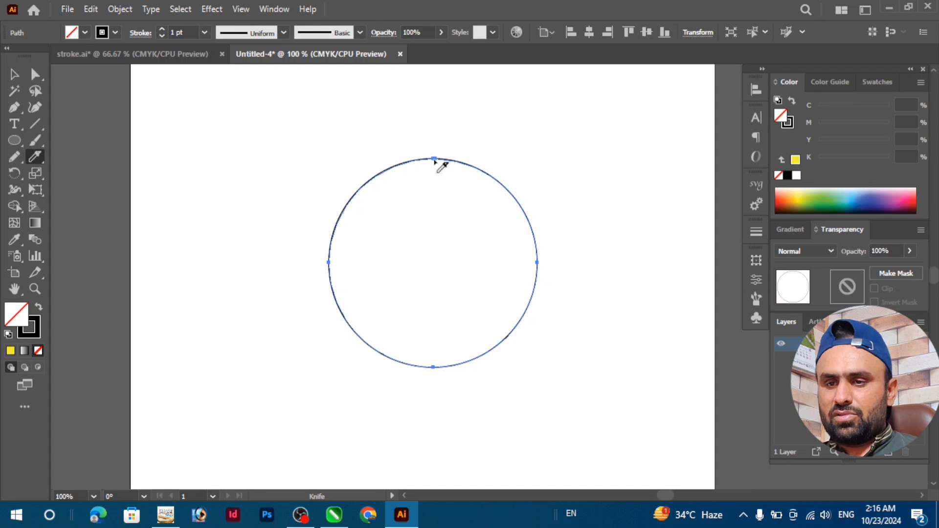
key(super)
key(super)
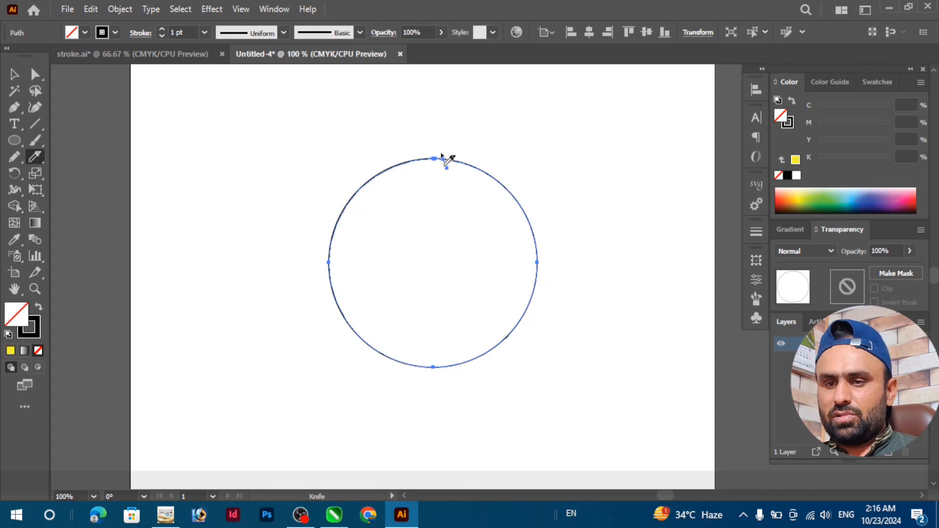
key(alt)
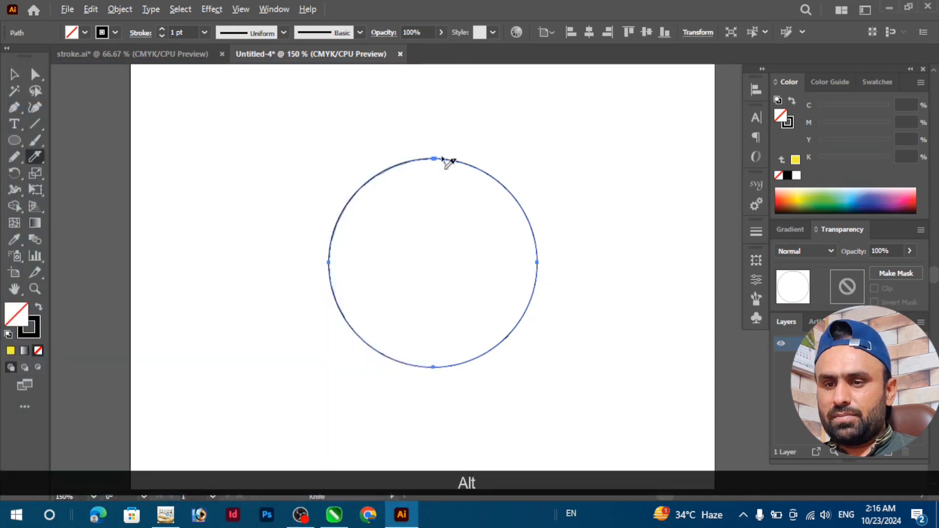
scroll(446, 160, up, 8)
scroll(442, 157, up, 2)
key(ctrl+z)
key(ctrl+z)
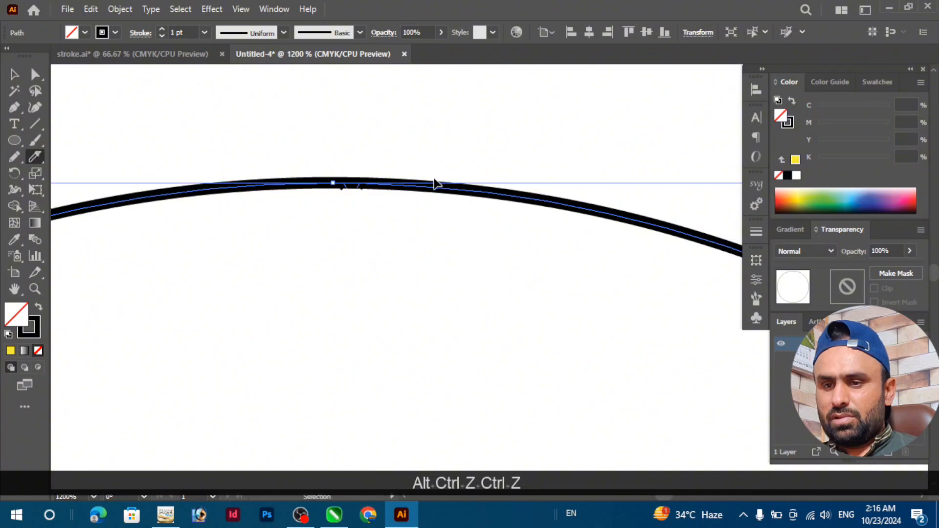
scroll(446, 135, down, 3)
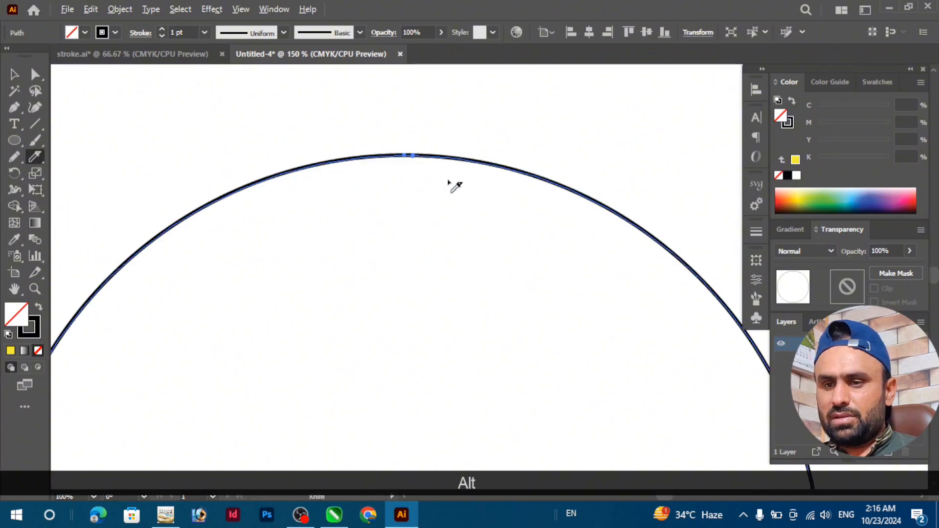
scroll(448, 182, down, 3)
scroll(445, 190, up, 1)
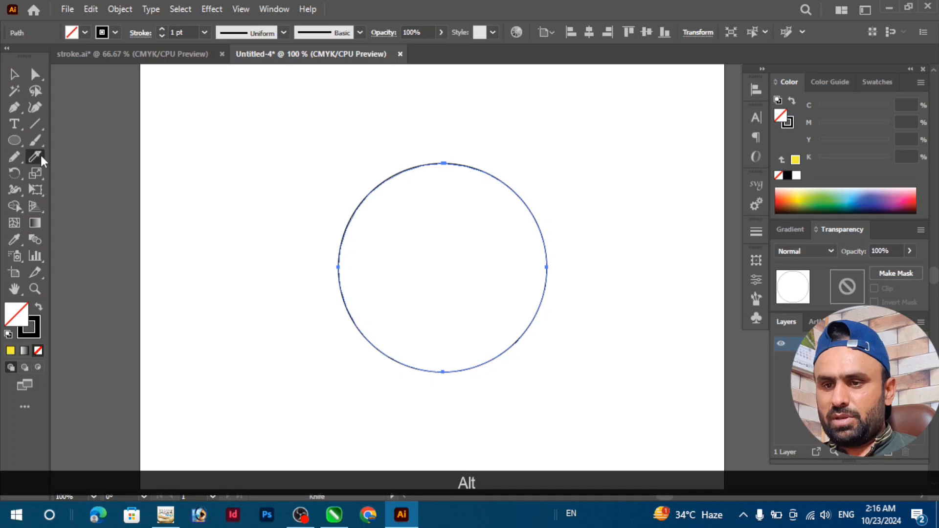
- Cut a small curved notch into the circle's top edge, just right of its topmost point, with the Knife tool
click(36, 158)
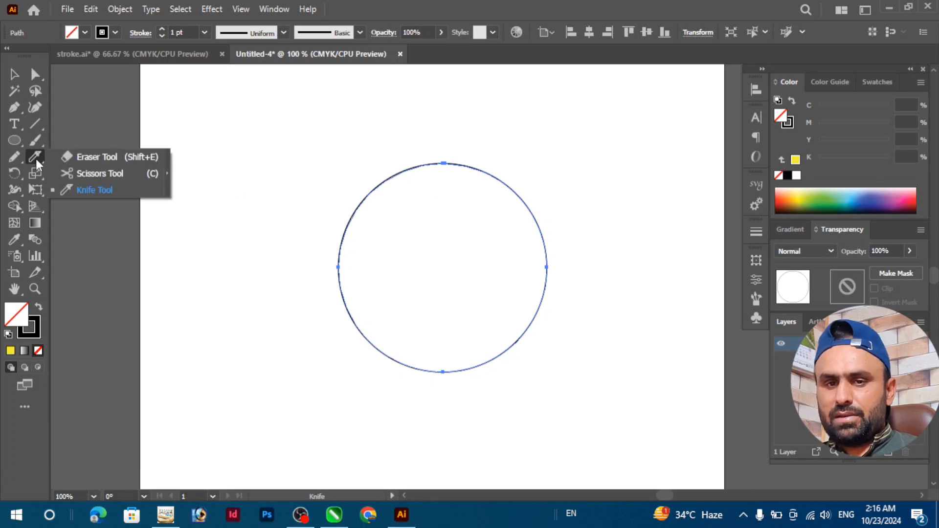
click(87, 190)
mouse_move(447, 162)
mouse_down()
mouse_move(470, 157)
mouse_move(425, 161)
mouse_up()
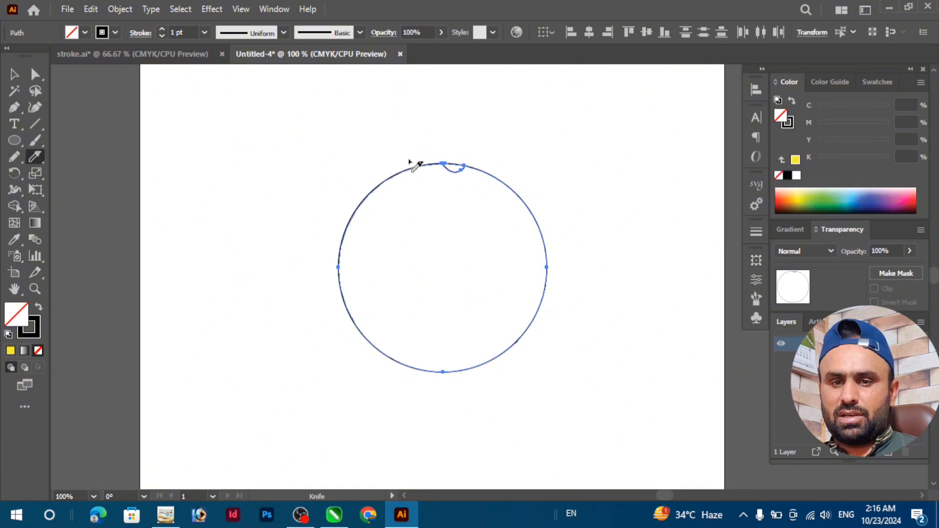
key(shift+e)
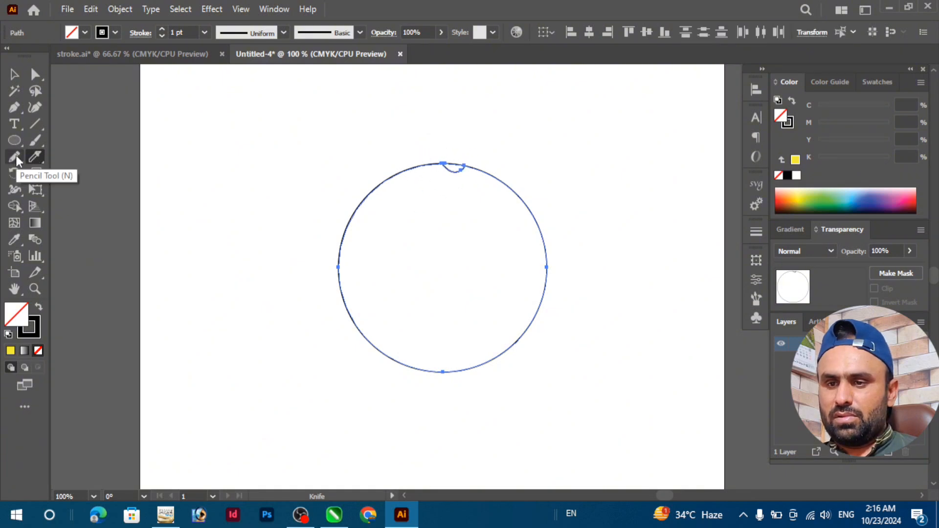
click(33, 139)
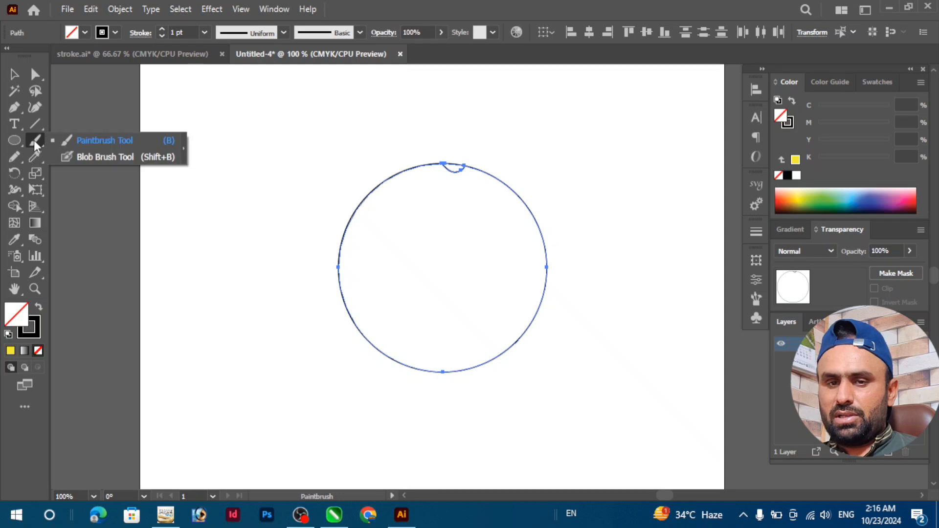
click(21, 158)
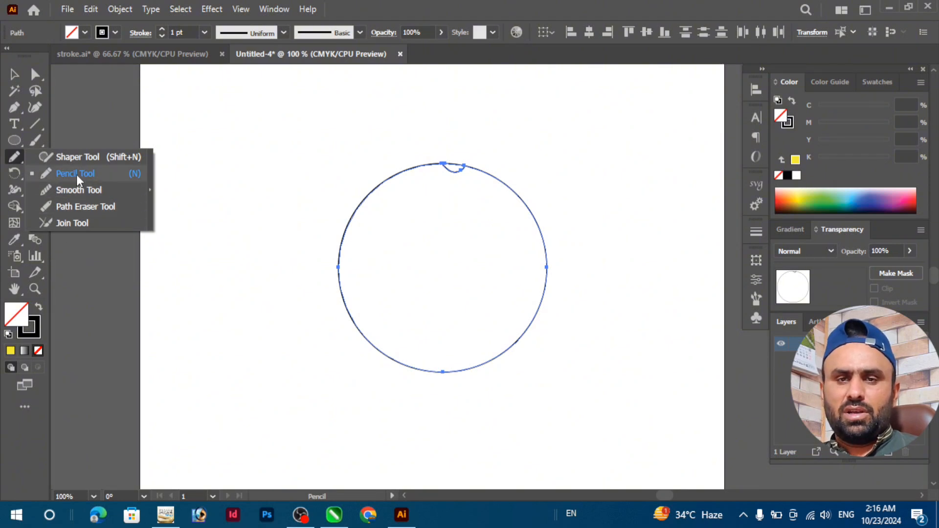
- Delete the notched circle together with its small cut piece
click(13, 75)
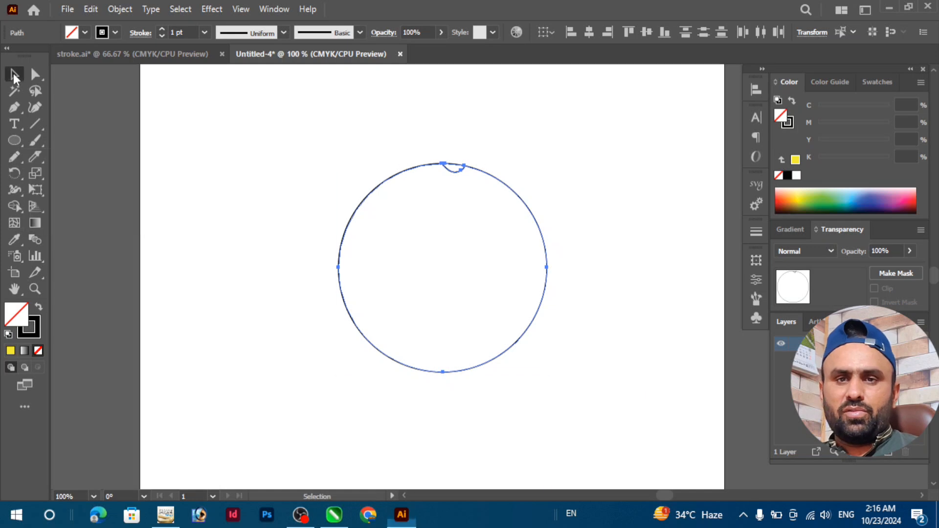
key(Delete)
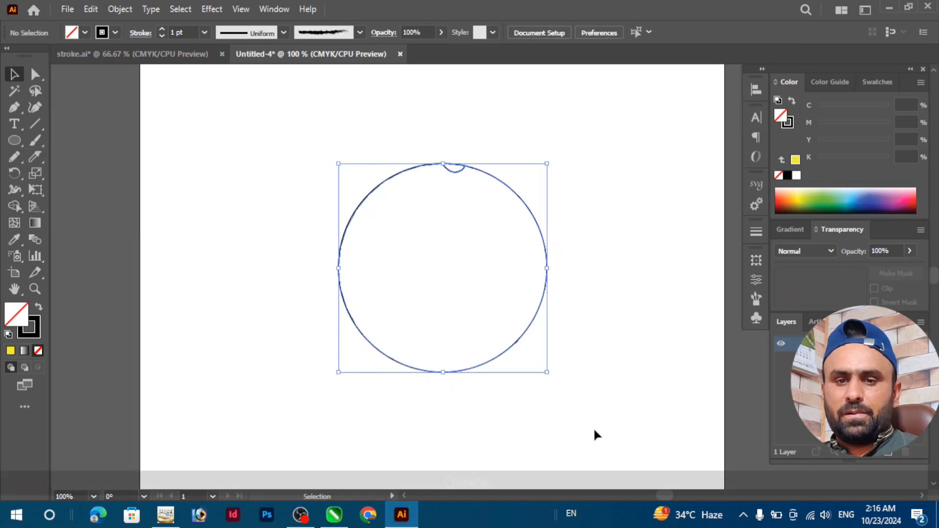
- Draw an open curve with the Pen tool, running from the upper middle of the artboard down and bending left
click(14, 107)
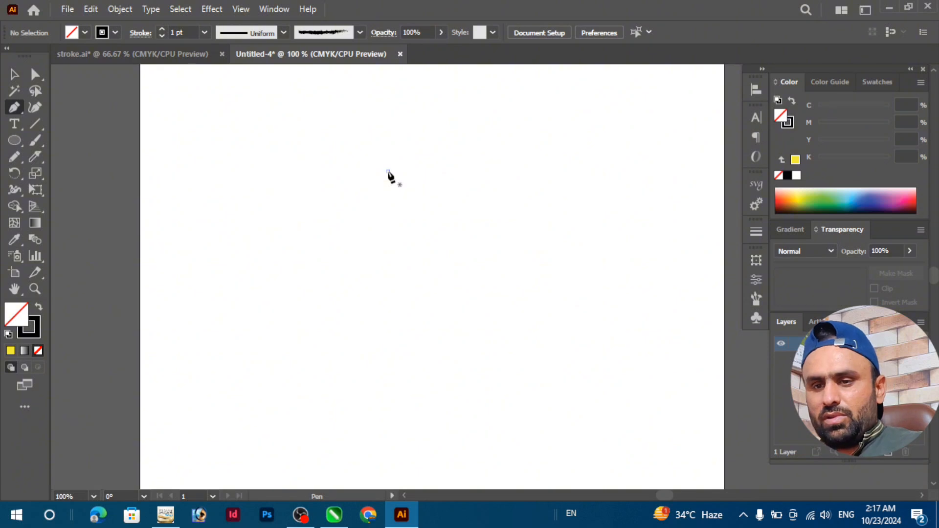
click(387, 171)
drag(327, 301, 273, 304)
key(ctrl)
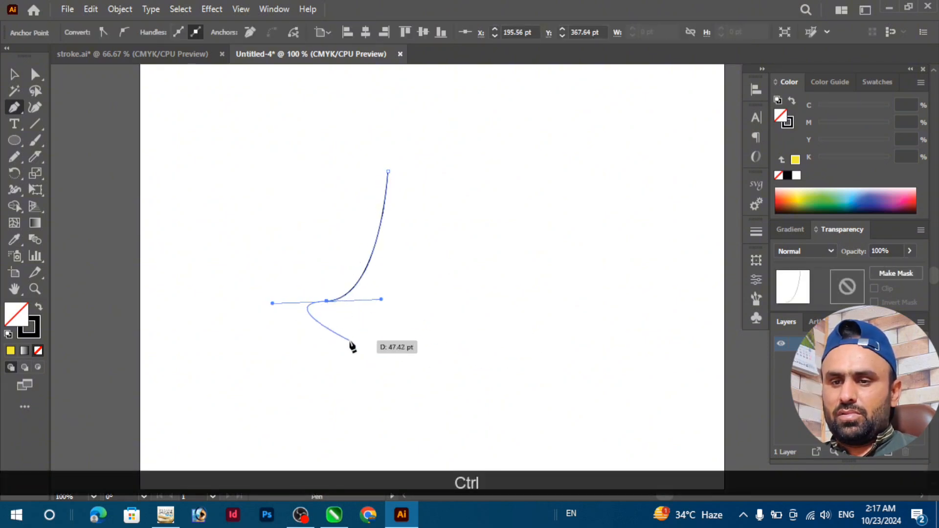
key(Escape)
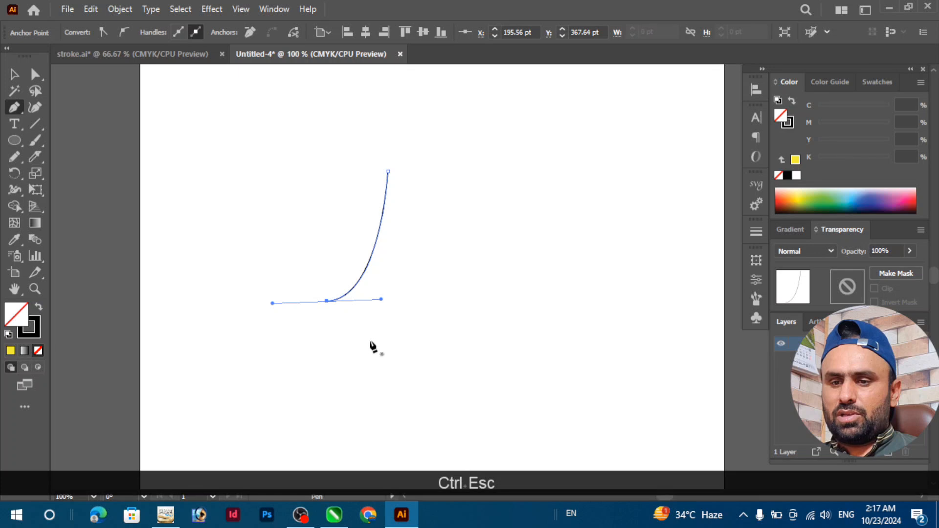
ctrl+click(360, 167)
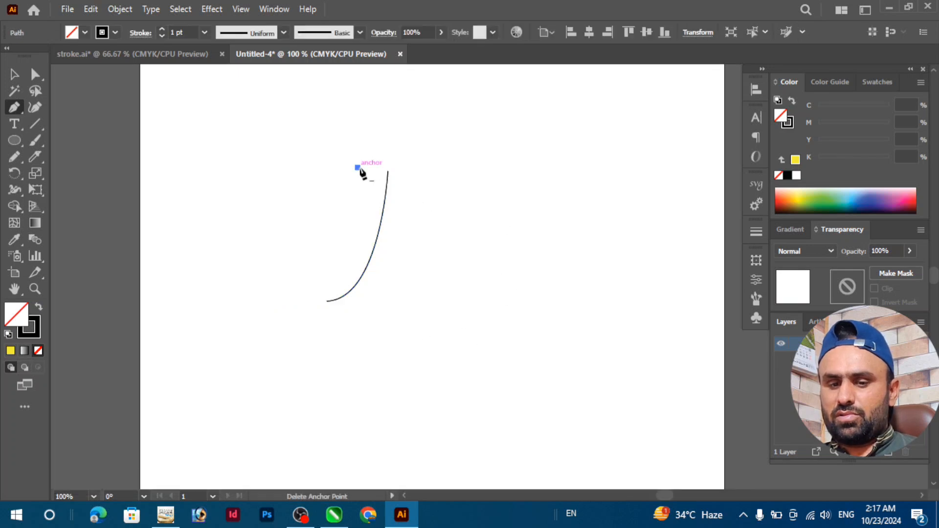
- Draw two more open Pen curves that cross the first one and each other, enclosing a triangle with overhanging ends
click(346, 171)
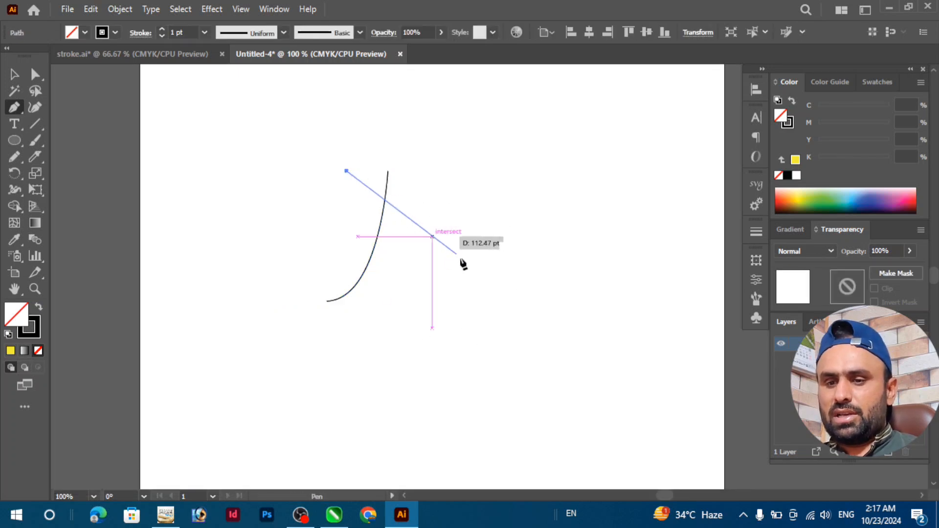
drag(459, 282, 552, 297)
key(Escape)
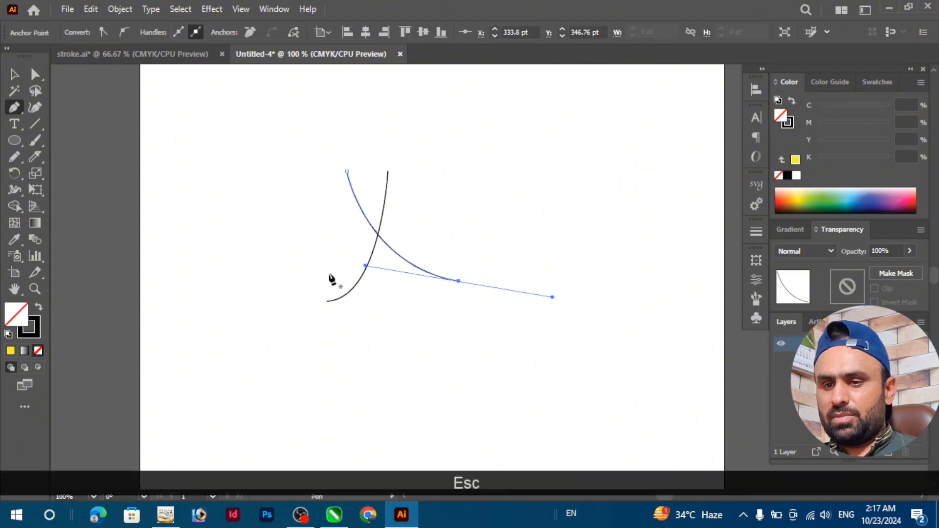
click(292, 281)
drag(467, 264, 553, 220)
key(Escape)
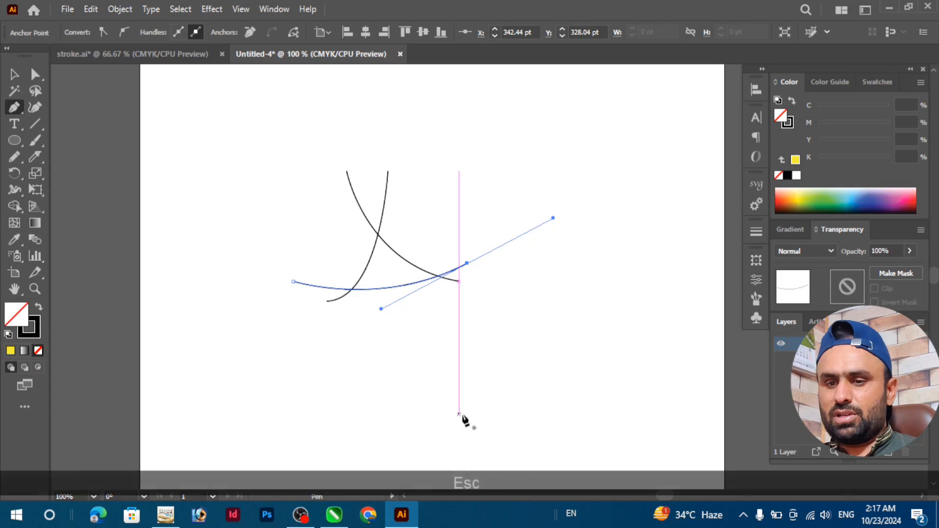
click(13, 75)
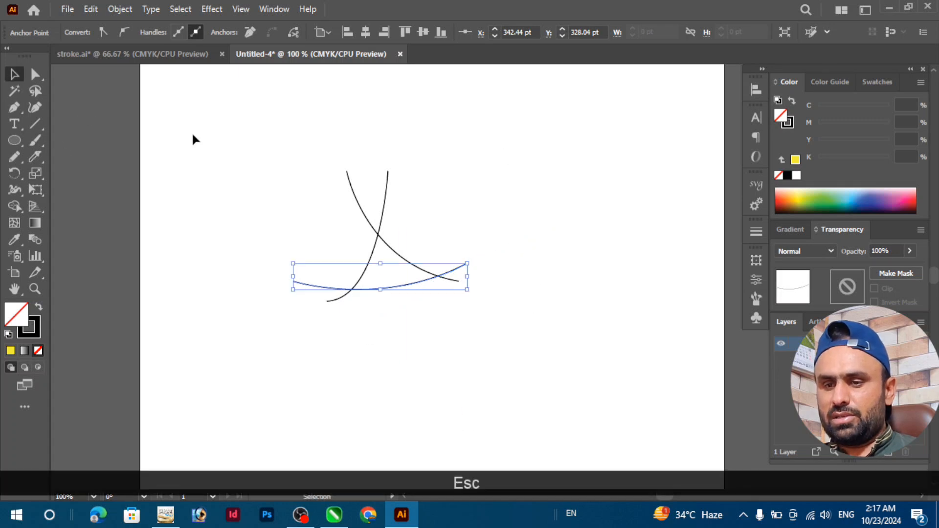
drag(221, 126, 554, 367)
click(461, 374)
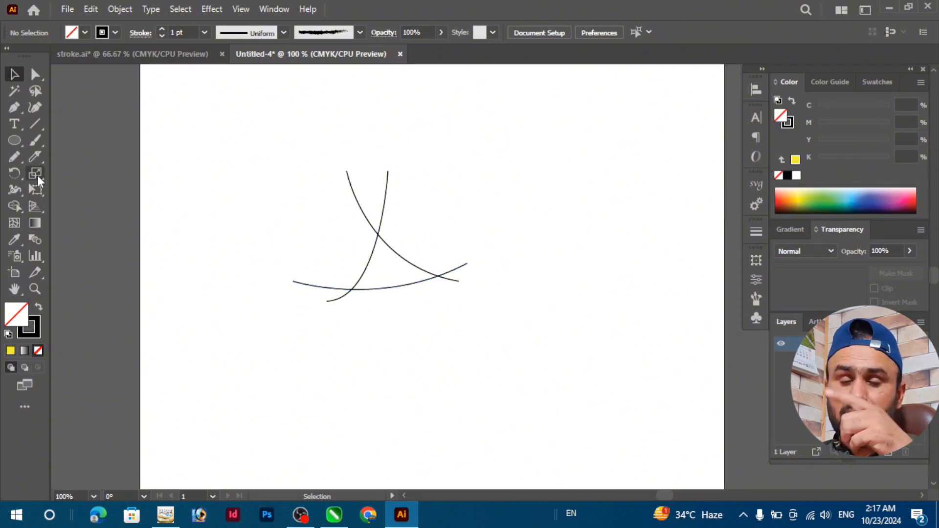
- Trim the overhanging ends at all three crossings with the Join tool so the curves form one closed triangle
click(17, 158)
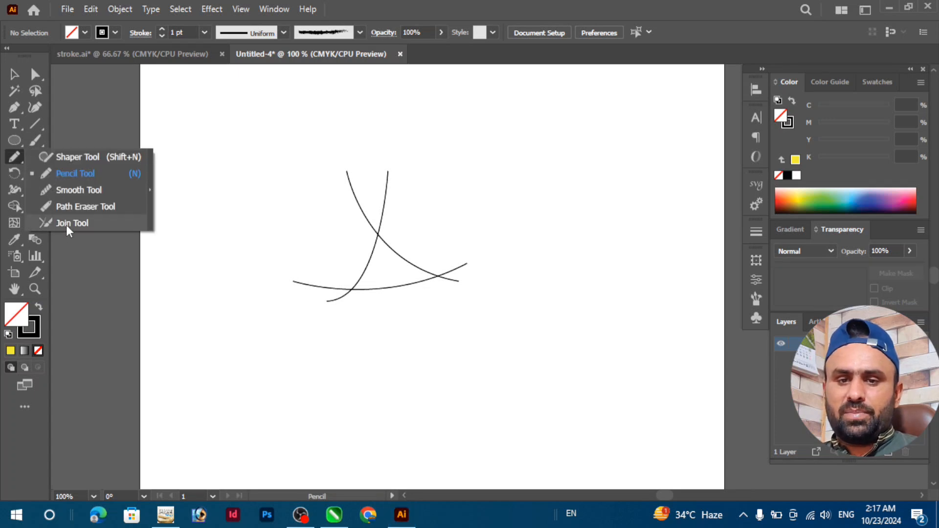
click(66, 225)
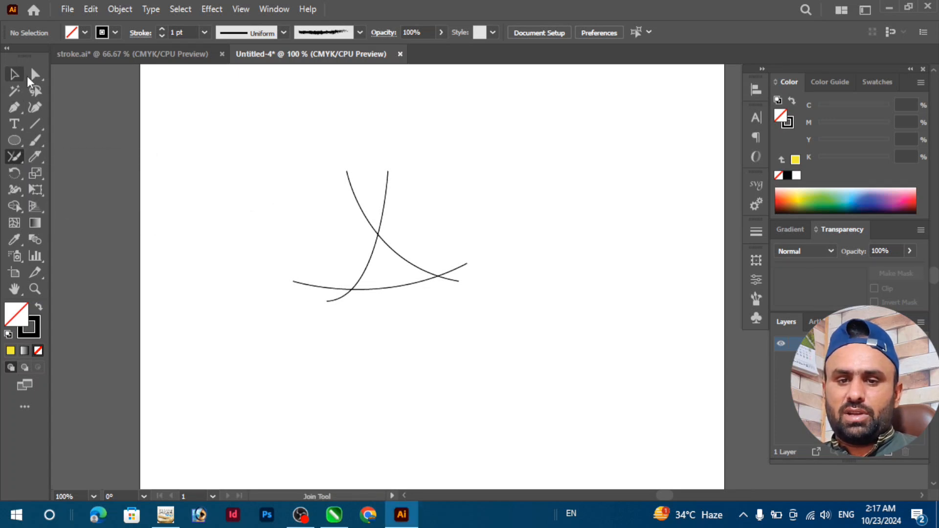
mouse_move(332, 211)
mouse_down()
mouse_move(395, 256)
mouse_move(433, 252)
mouse_up()
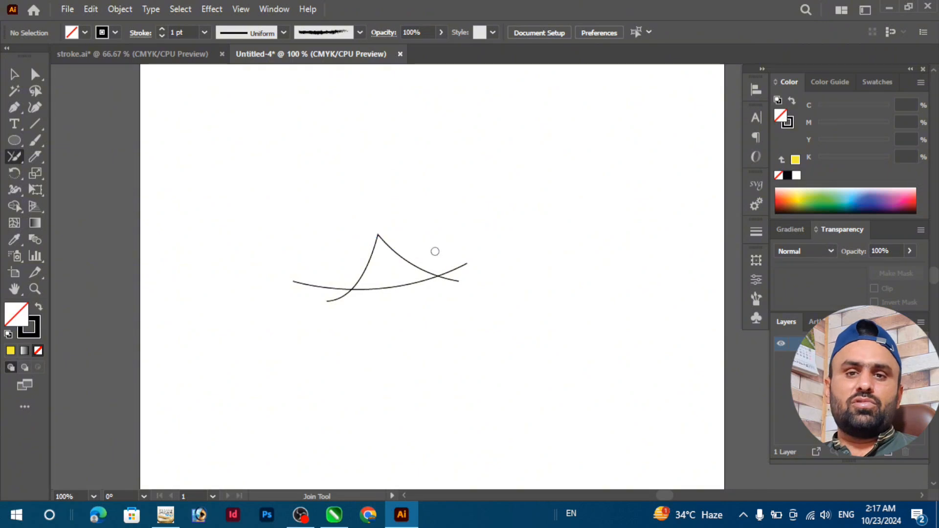
key(ctrl+z)
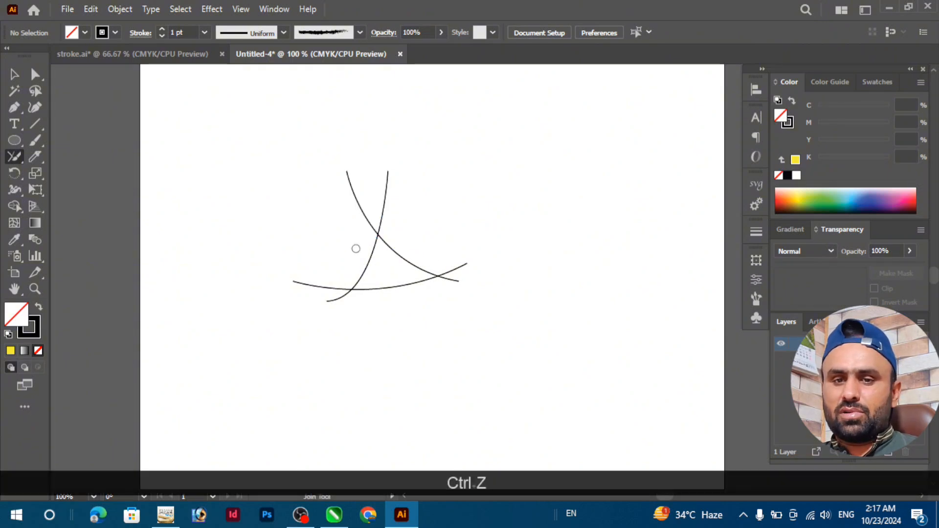
drag(345, 237, 417, 218)
drag(337, 270, 368, 313)
drag(443, 279, 418, 334)
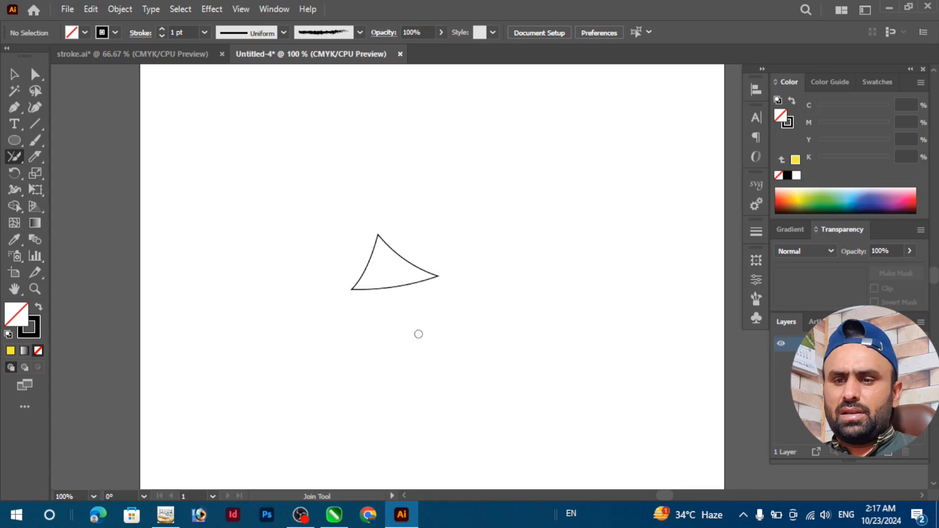
- Select the joined triangle and round its three corners with the live corner handles
scroll(419, 334, up, 2)
click(15, 76)
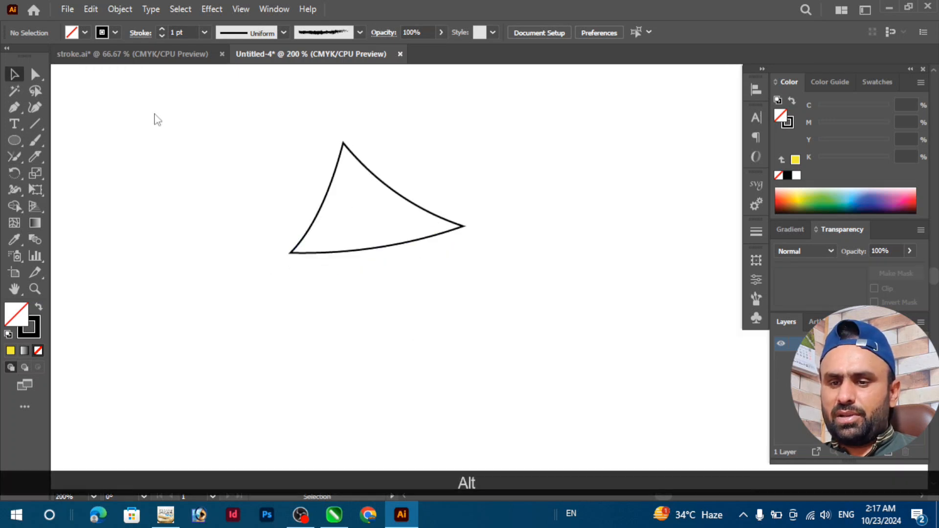
drag(246, 113, 490, 278)
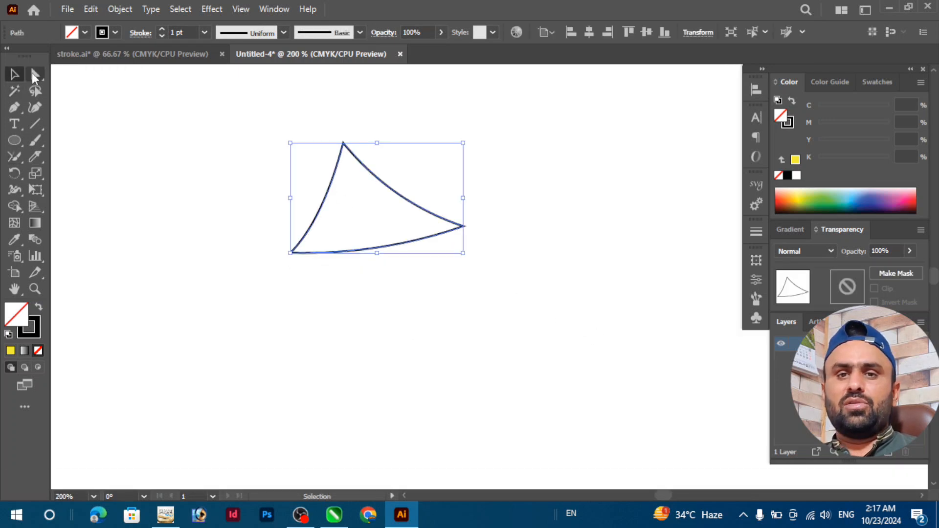
click(34, 74)
mouse_move(363, 175)
mouse_down()
mouse_move(358, 182)
mouse_move(376, 196)
mouse_up()
alt+scroll(347, 186, up, 1)
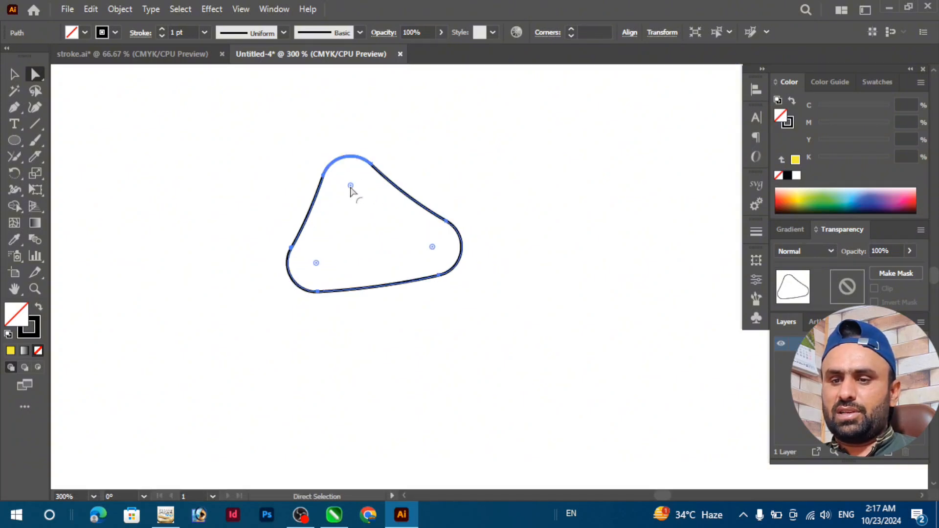
key(ctrl+z)
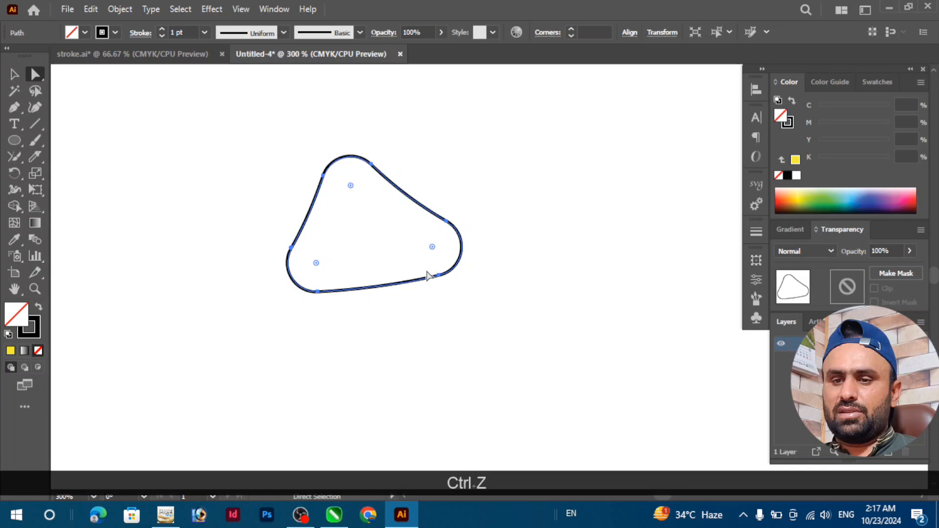
- Delete the rounded triangle from the artboard
click(14, 74)
key(Delete)
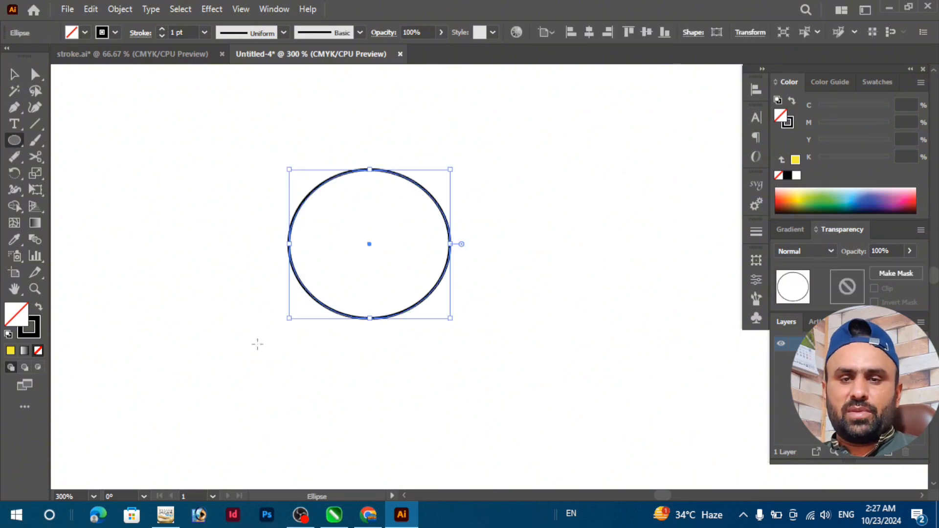
- Try erasing a short piece of the ellipse's left outline with the Path Eraser and draw a second ellipse beside it
click(15, 159)
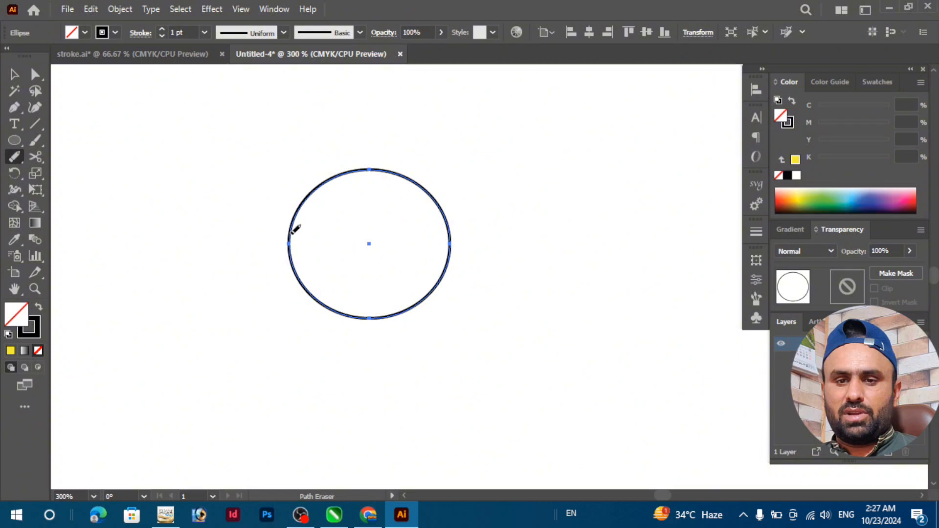
drag(291, 243, 292, 221)
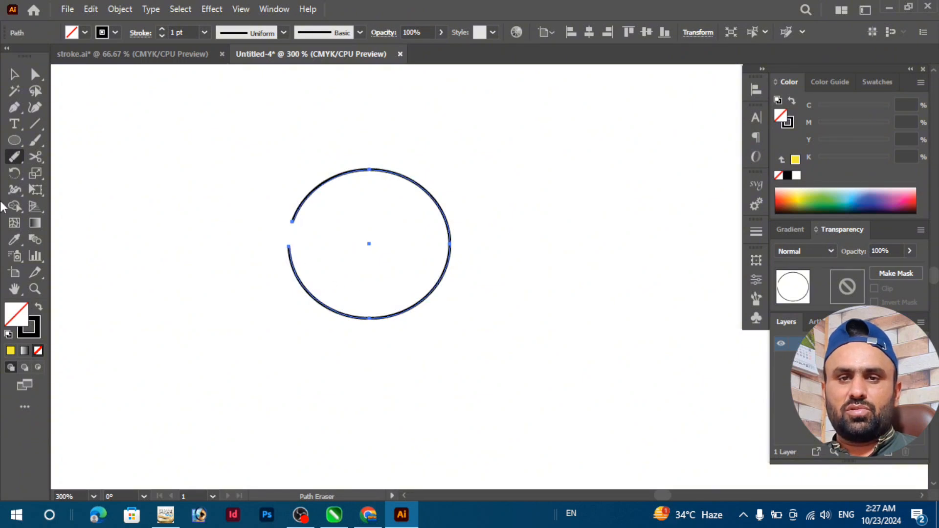
click(14, 141)
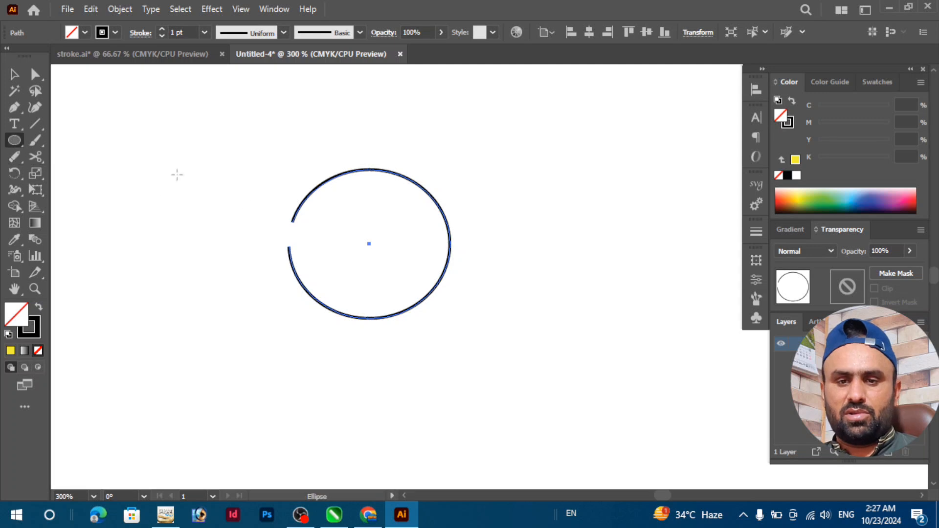
mouse_move(149, 165)
mouse_down()
mouse_move(218, 279)
mouse_move(277, 312)
mouse_up()
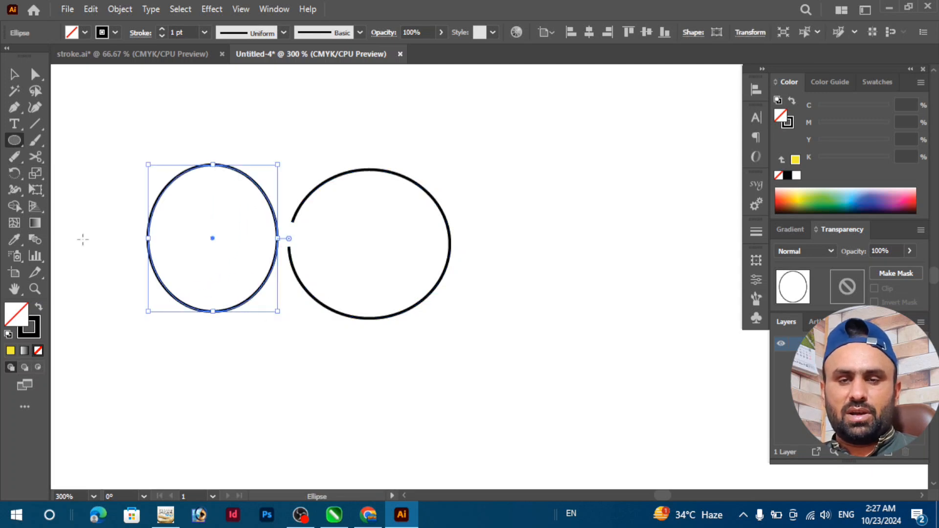
click(19, 156)
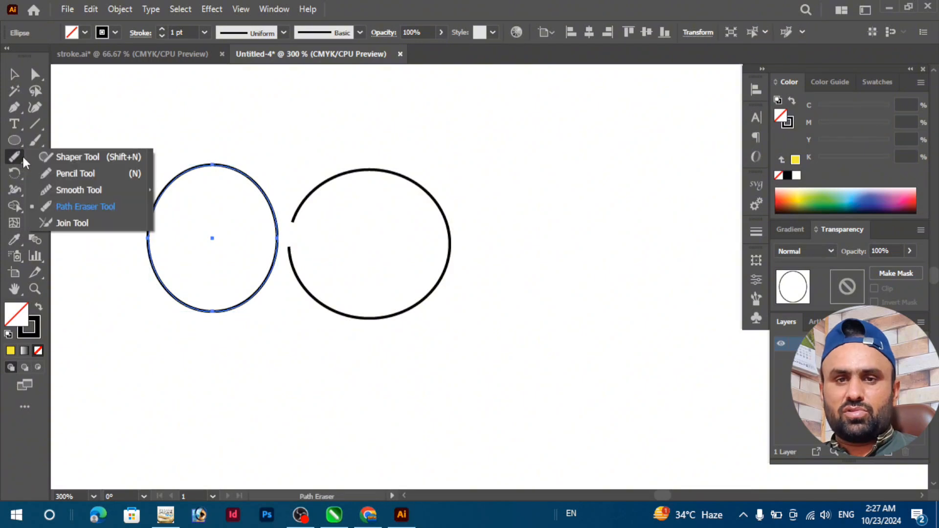
click(34, 156)
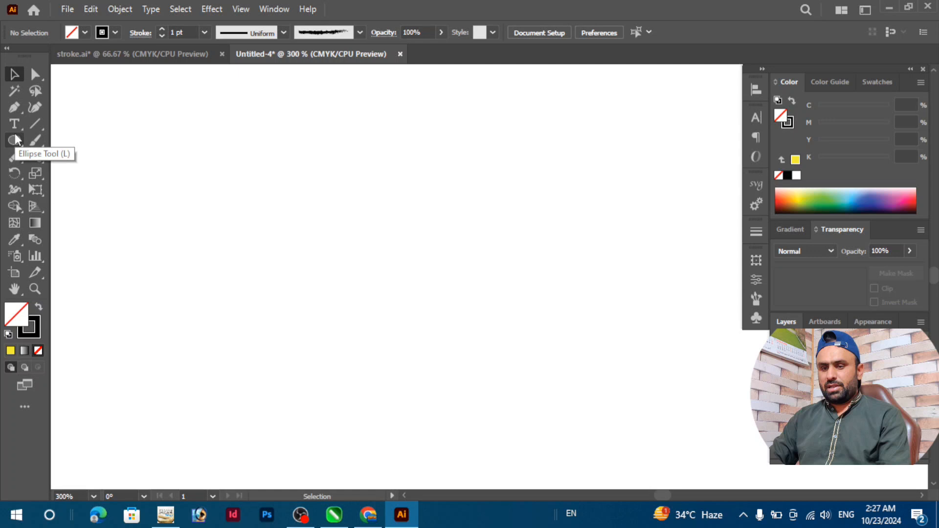
- Draw an ellipse on the empty artboard and erase a short segment of its left outline with the Path Eraser
click(14, 141)
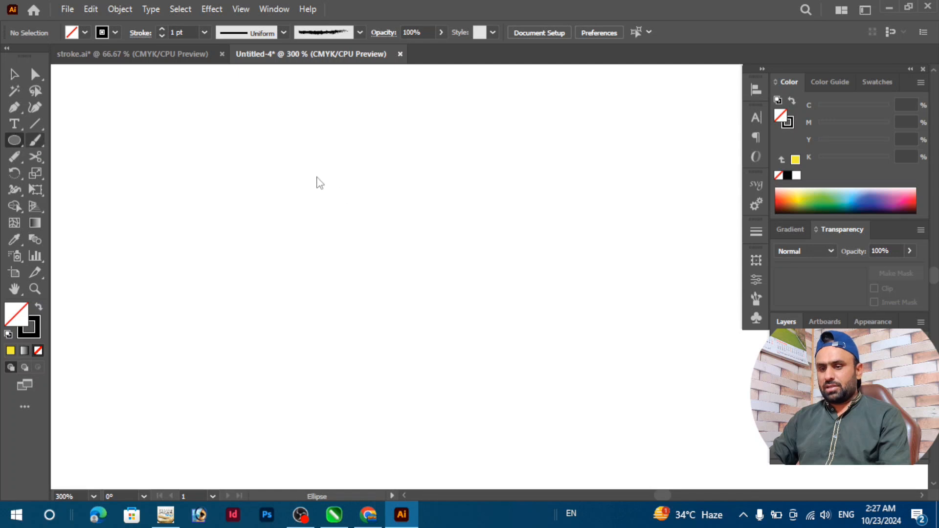
drag(290, 170, 449, 318)
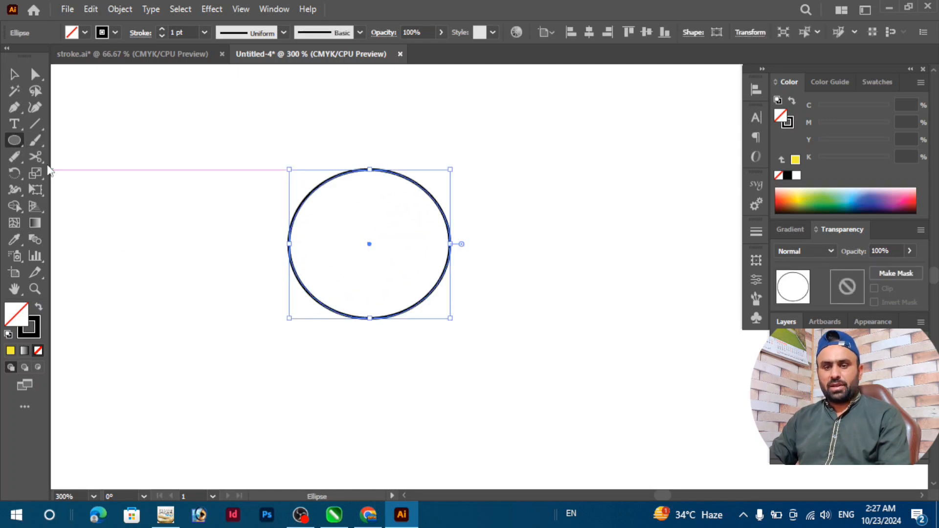
click(15, 159)
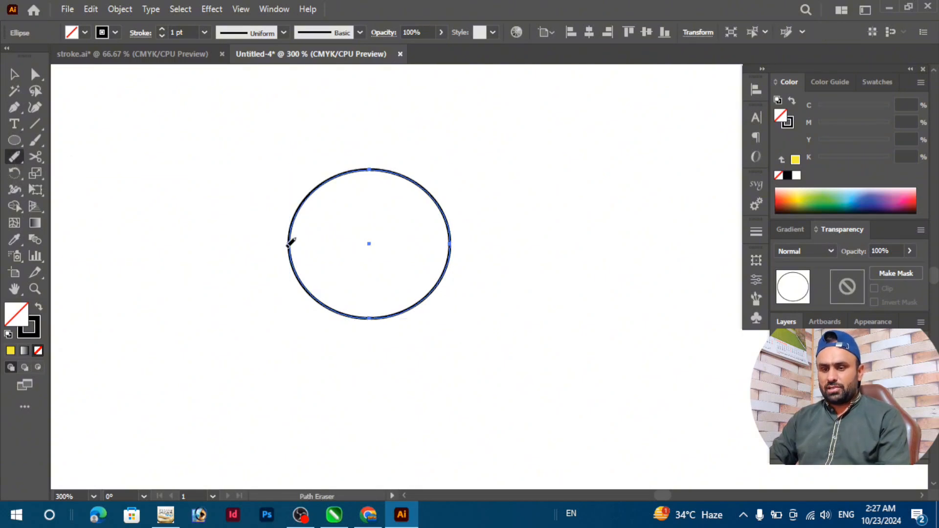
drag(293, 220, 290, 248)
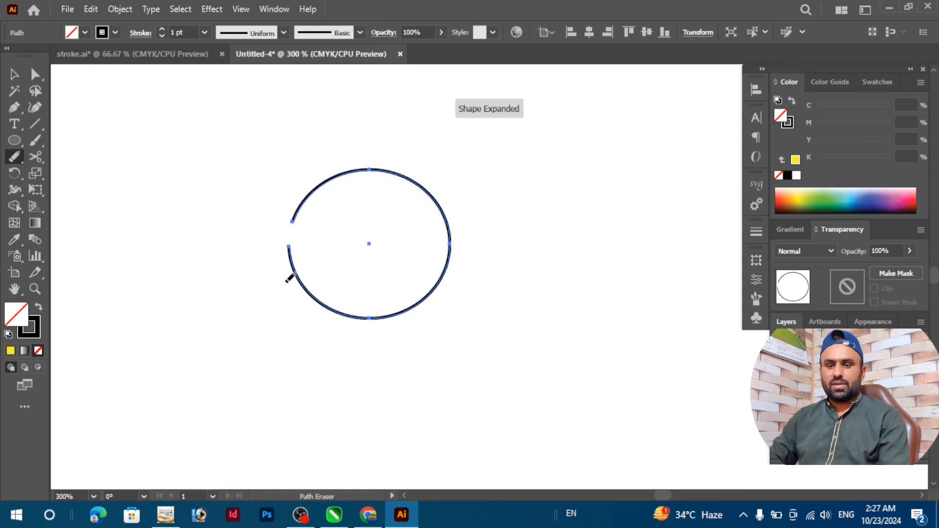
- Draw a narrower ellipse left of the gapped one and, with a smaller Eraser, erase a curved bite from its left edge
click(14, 141)
drag(148, 166, 277, 311)
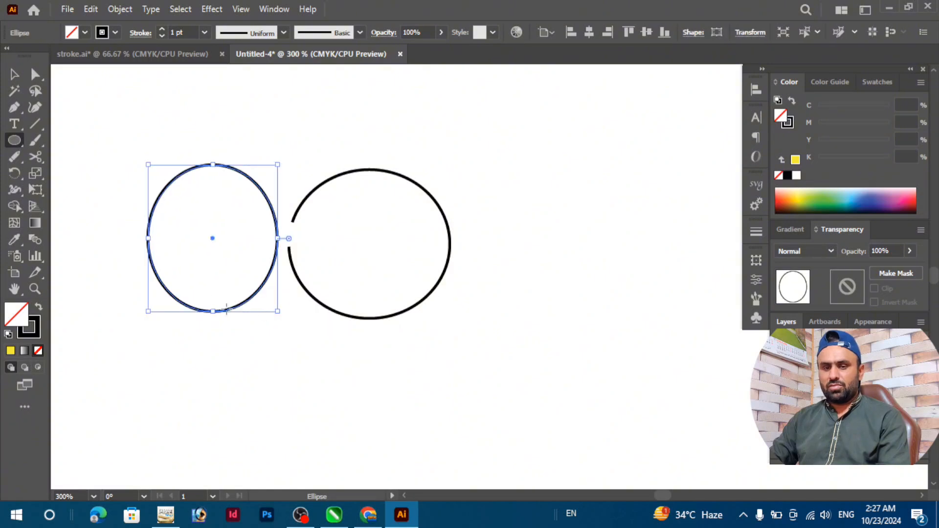
click(20, 156)
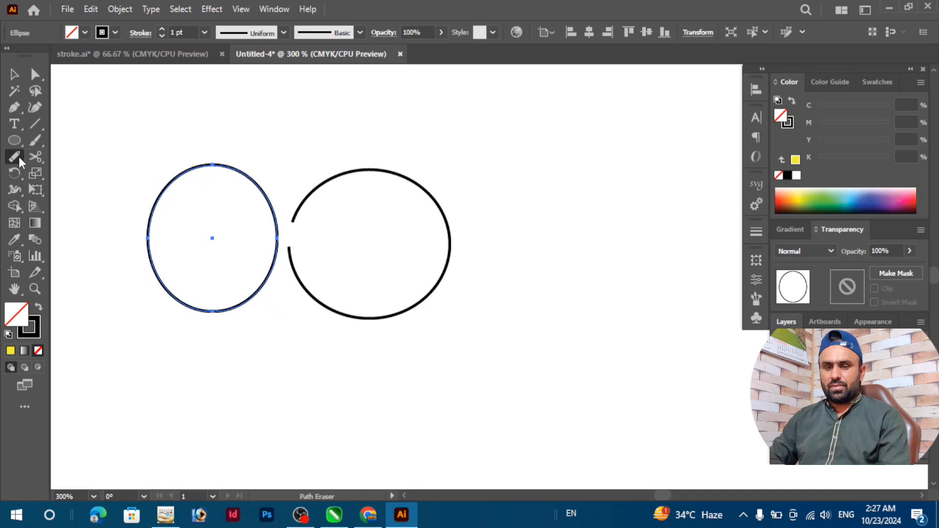
click(35, 157)
key(shift+e)
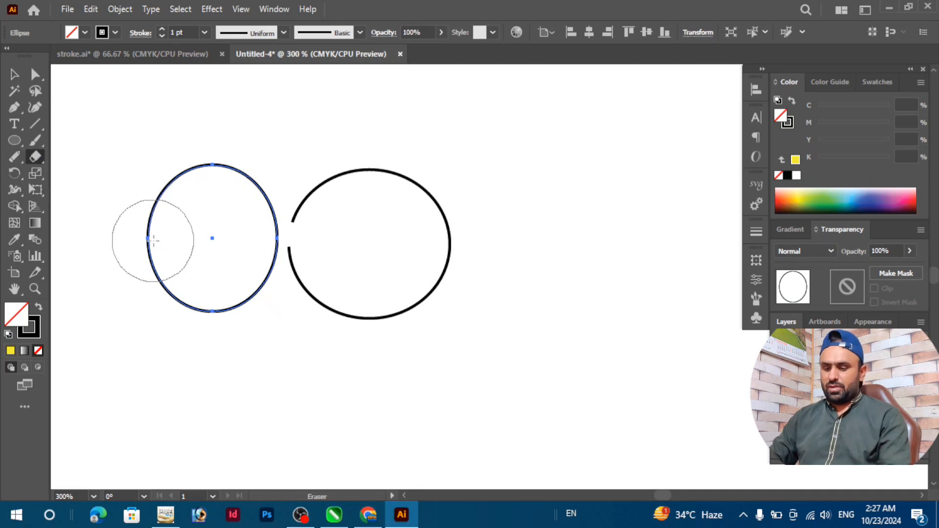
key(bracketleft)
key(bracketleft)
key(bracketleft)
key(bracketleft)
key(bracketleft)
key(bracketleft)
key(bracketleft)
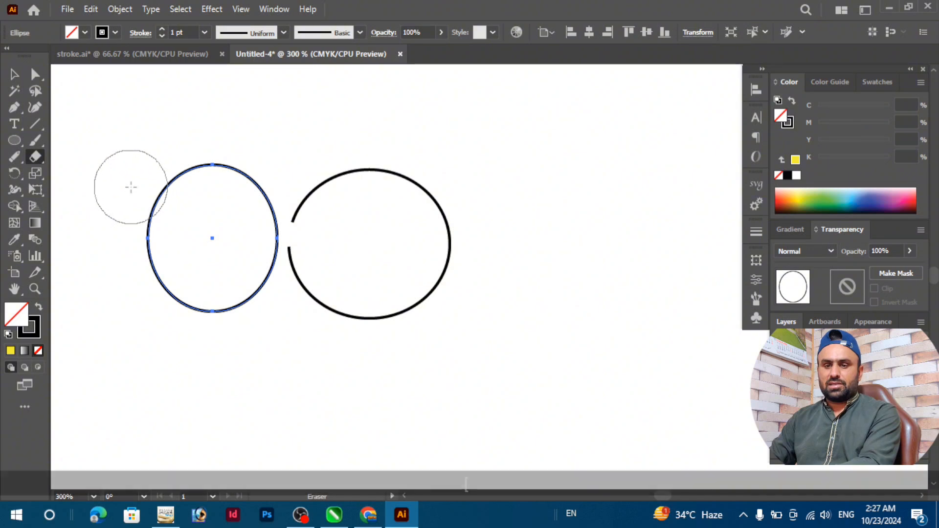
key(bracketleft)
key(bracketleft)
key(bracketleft)
drag(135, 191, 147, 288)
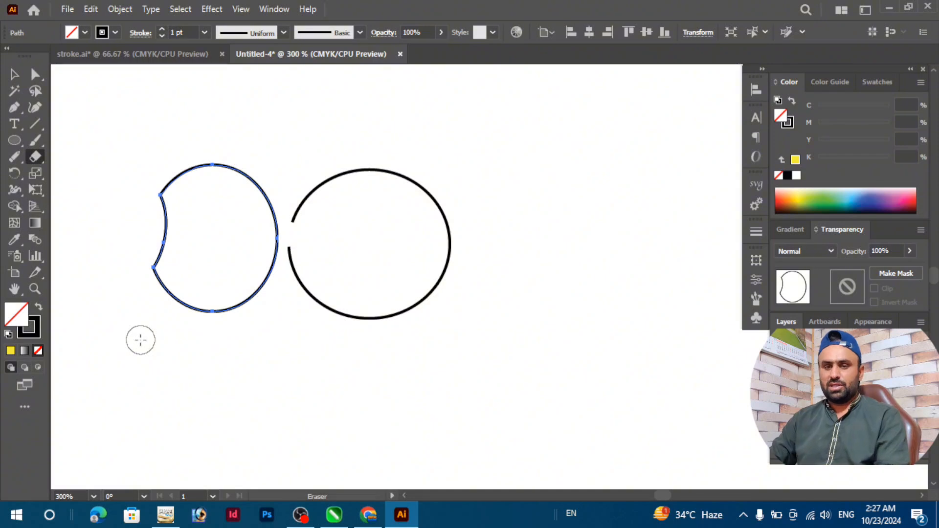
- Erase the upper-right segment of the gapped ellipse with the Path Eraser, splitting its outline into two separate arcs
click(14, 157)
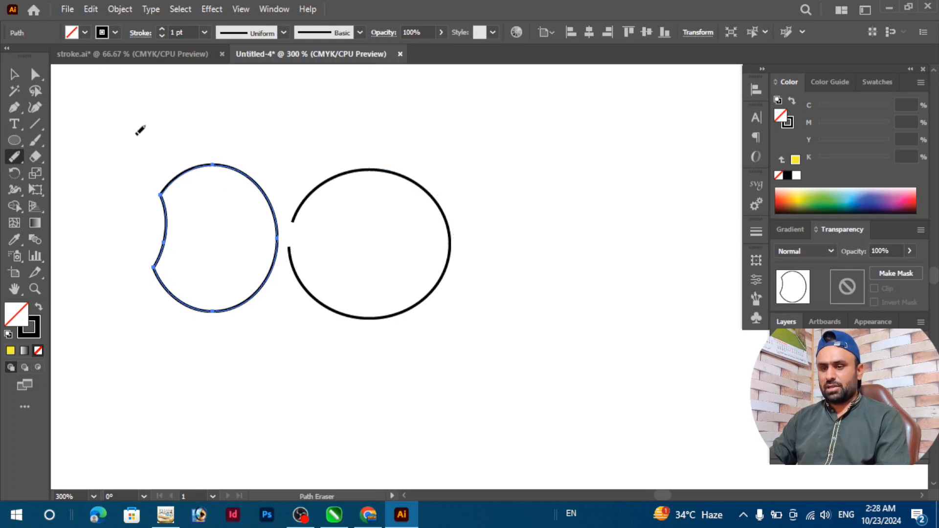
click(15, 75)
drag(531, 167, 281, 365)
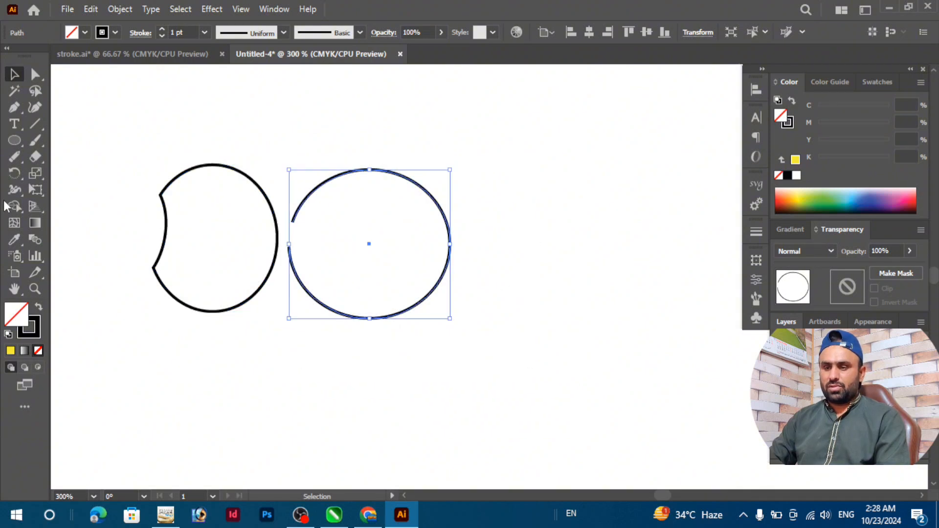
click(14, 157)
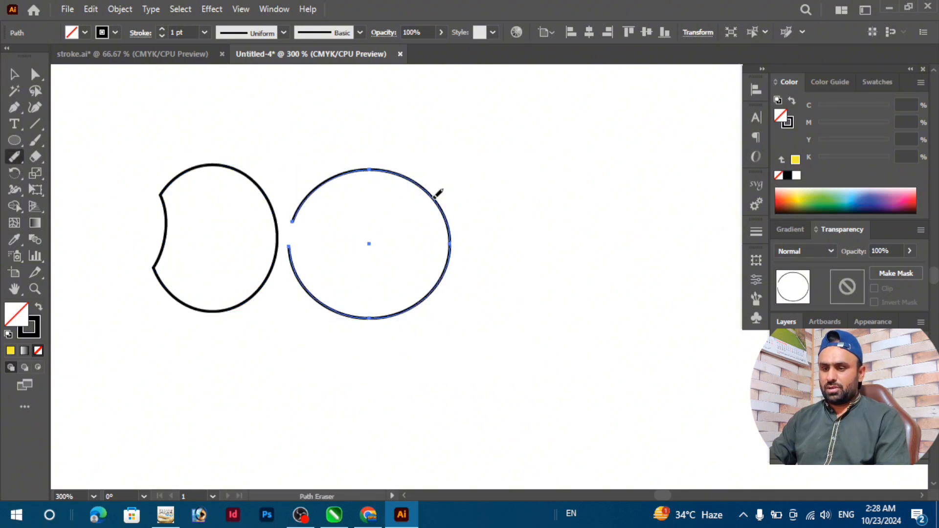
drag(450, 243, 448, 251)
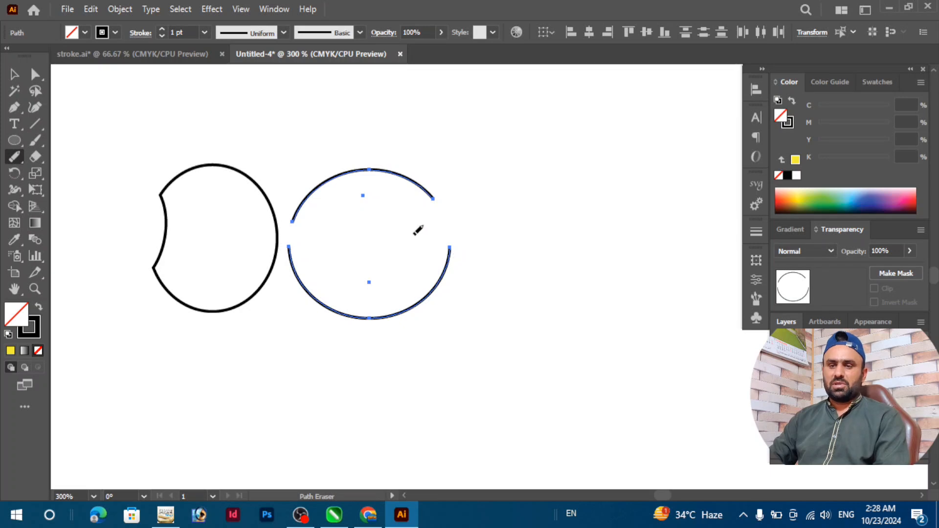
- Add the Arrow 1 arrowhead to the start of both arcs and set both arrowhead scales to 50%
click(140, 33)
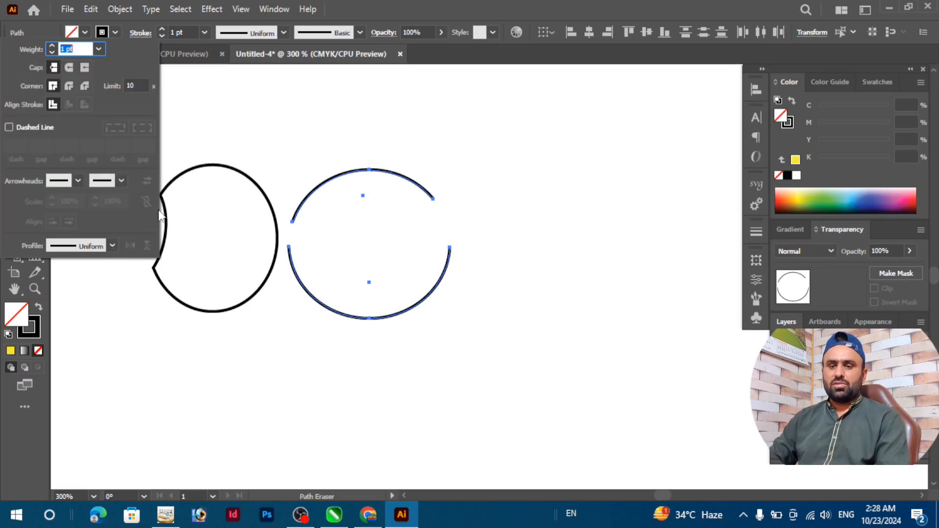
click(78, 181)
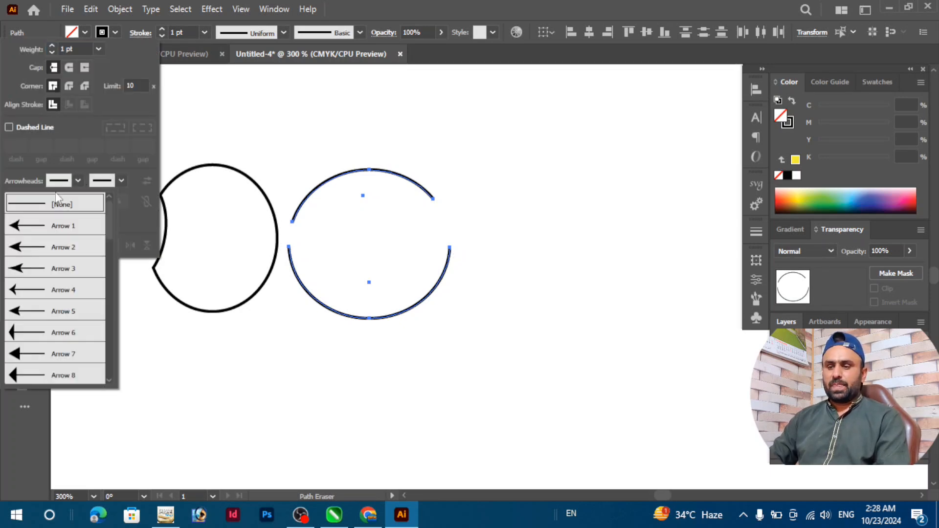
click(39, 222)
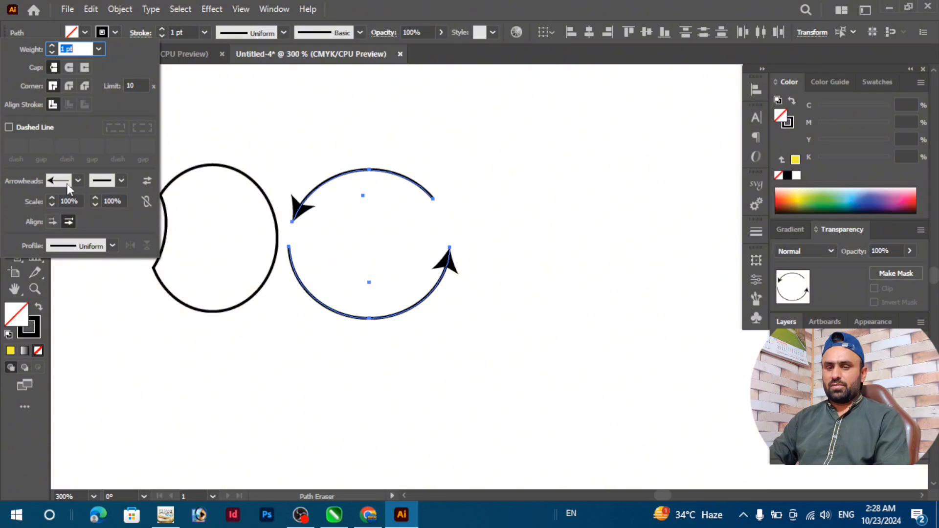
click(69, 201)
text(50)
key(Tab)
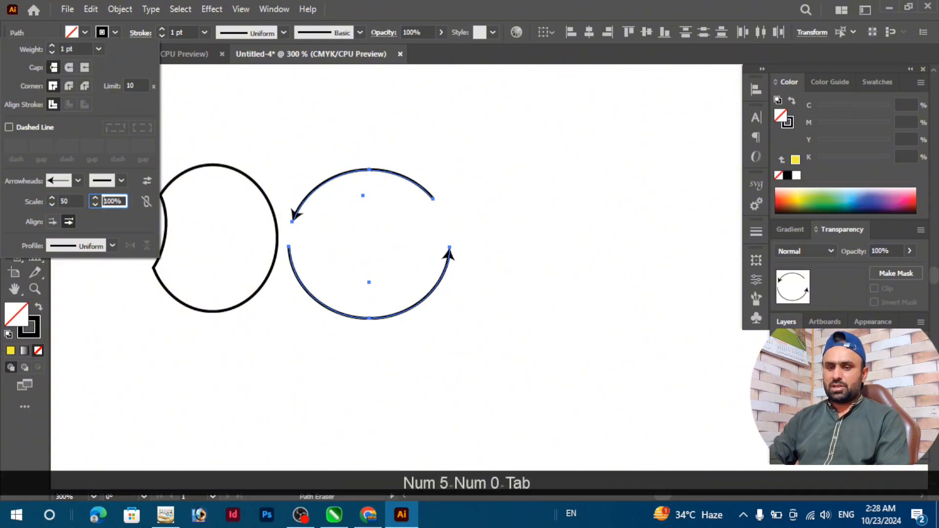
text(50)
click(166, 220)
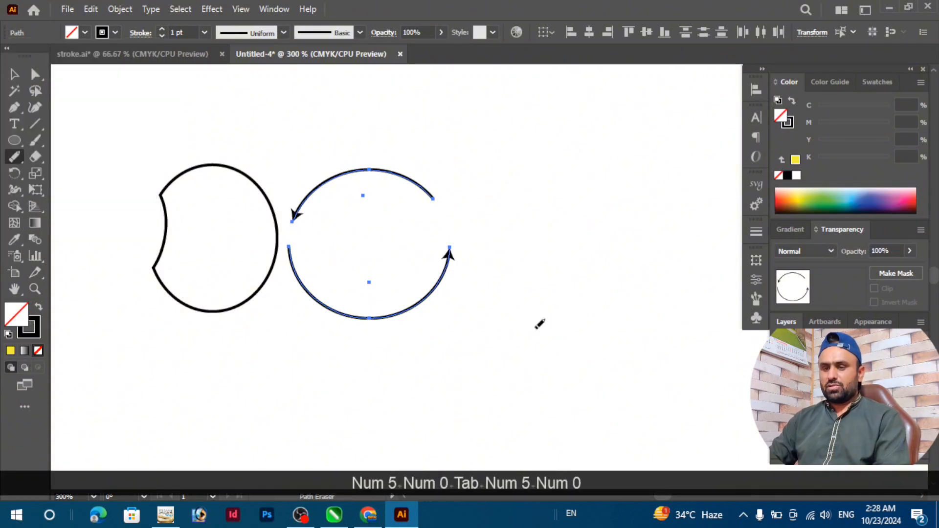
- Add a round dot arrowhead to the end of both arcs
click(140, 33)
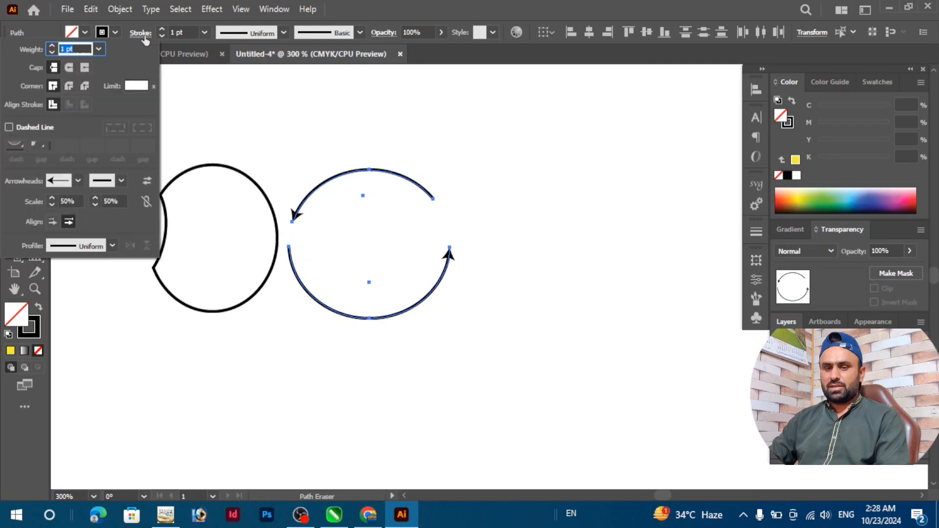
click(91, 189)
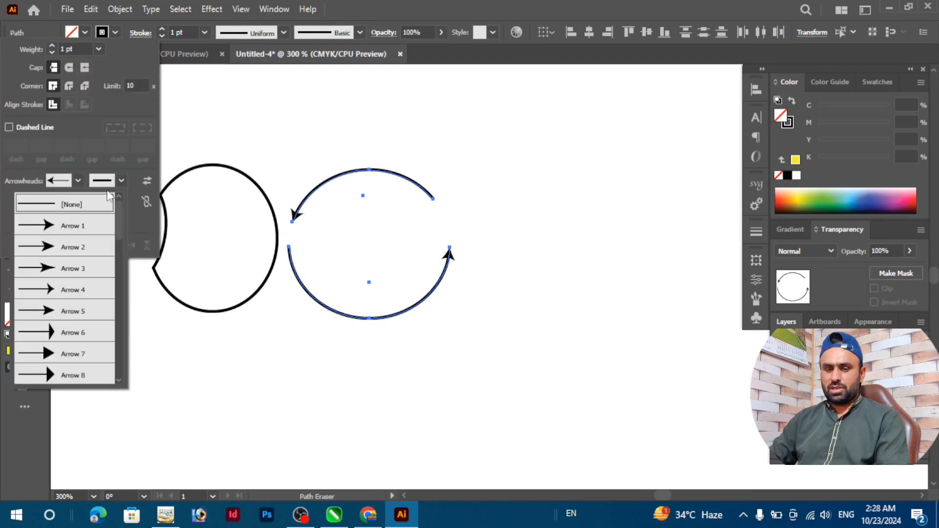
scroll(72, 333, down, 6)
scroll(67, 337, down, 3)
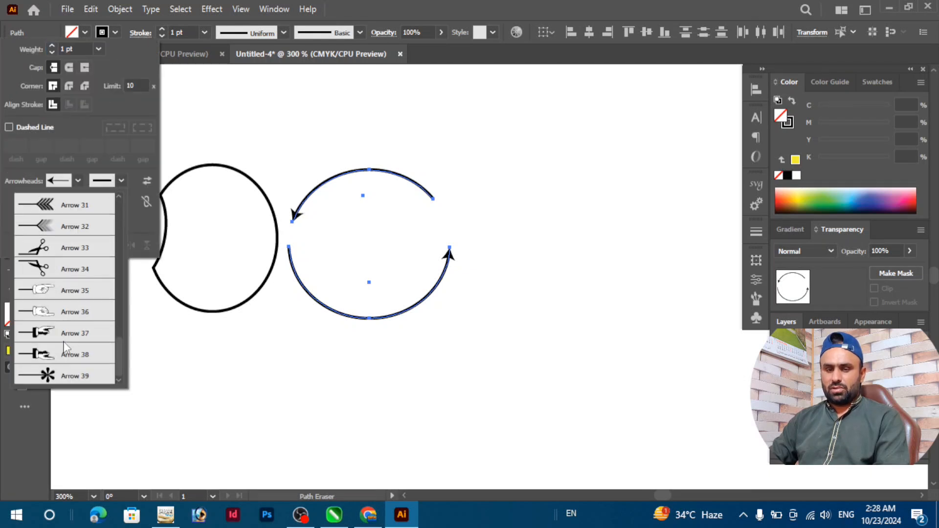
scroll(64, 341, up, 4)
click(58, 248)
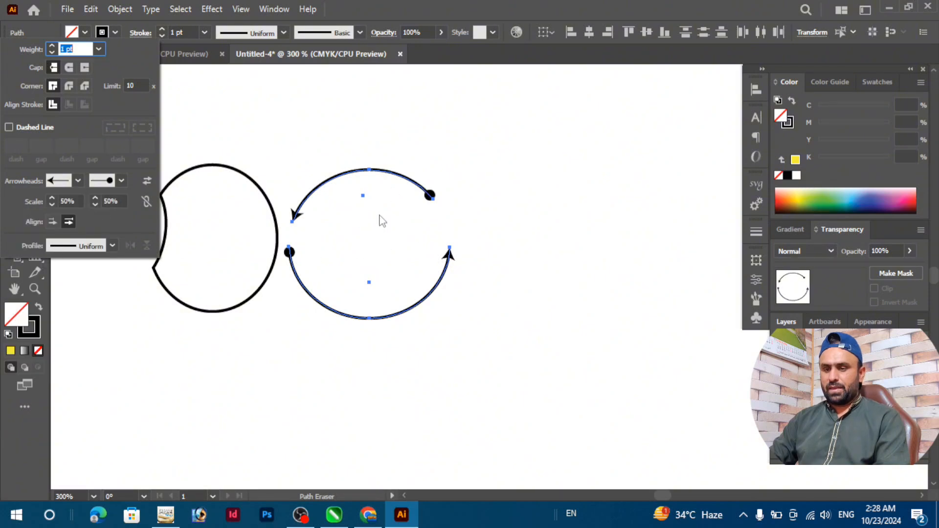
click(501, 321)
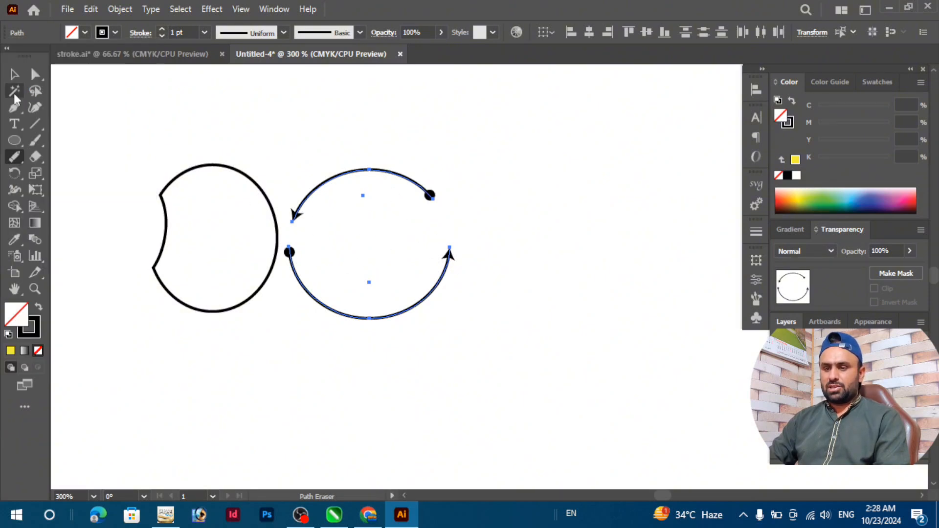
- Try moving the upper arc up and away from the lower arc, and undo the move
click(14, 74)
click(418, 149)
click(368, 176)
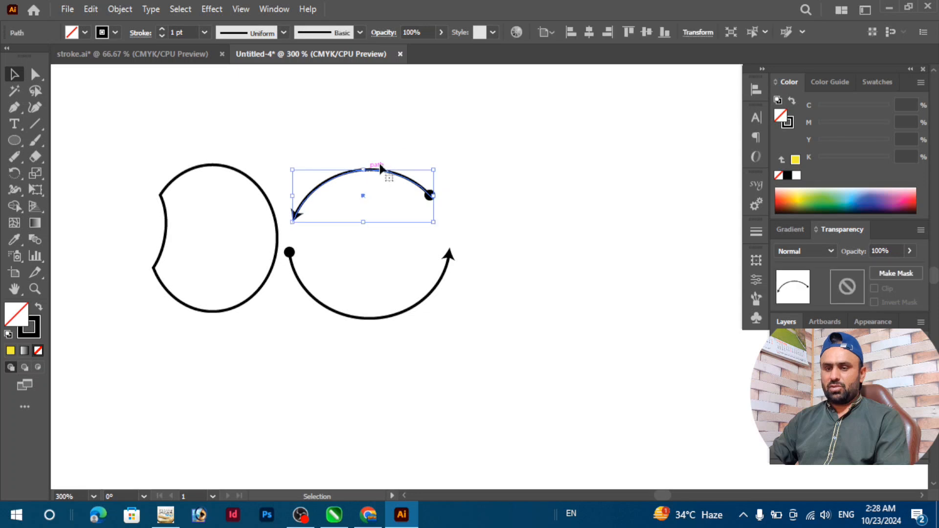
drag(371, 177, 397, 150)
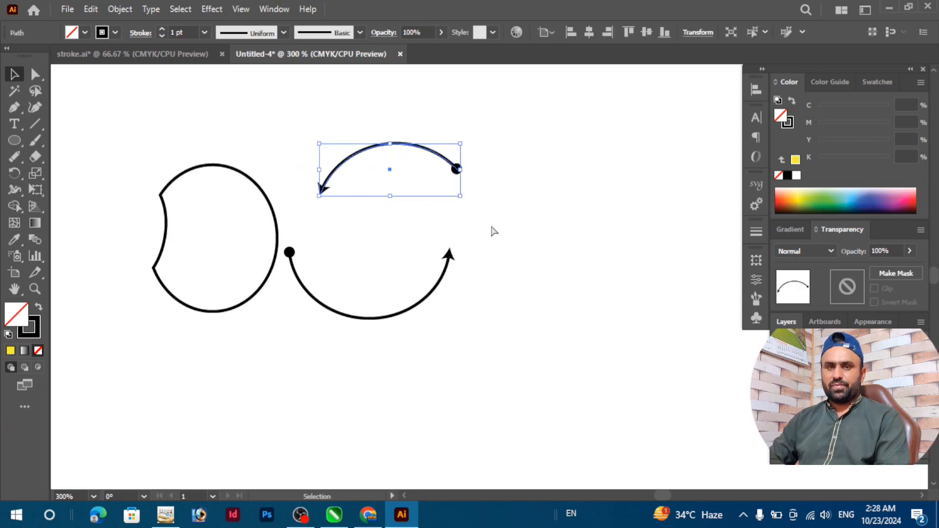
key(ctrl+z)
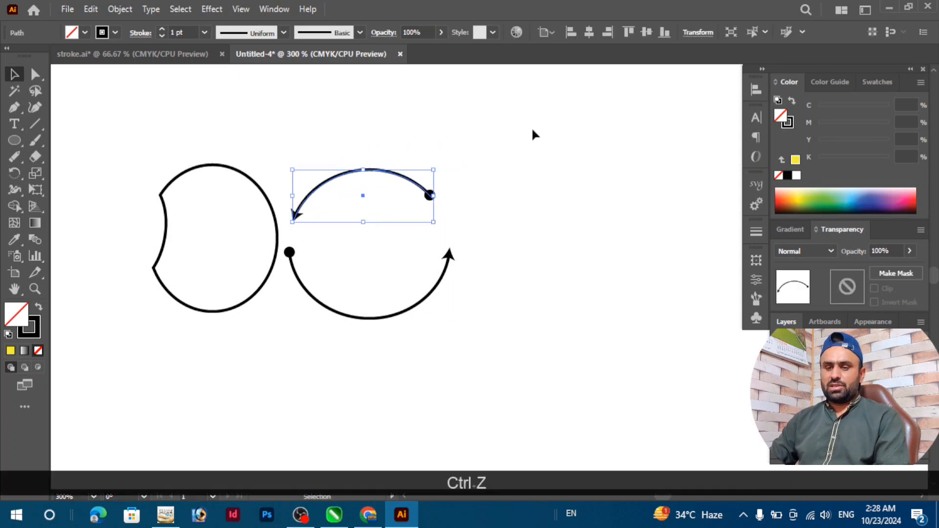
- Select both arrowed arcs and move them together slightly to the right, away from the bitten ellipse
drag(532, 129, 294, 351)
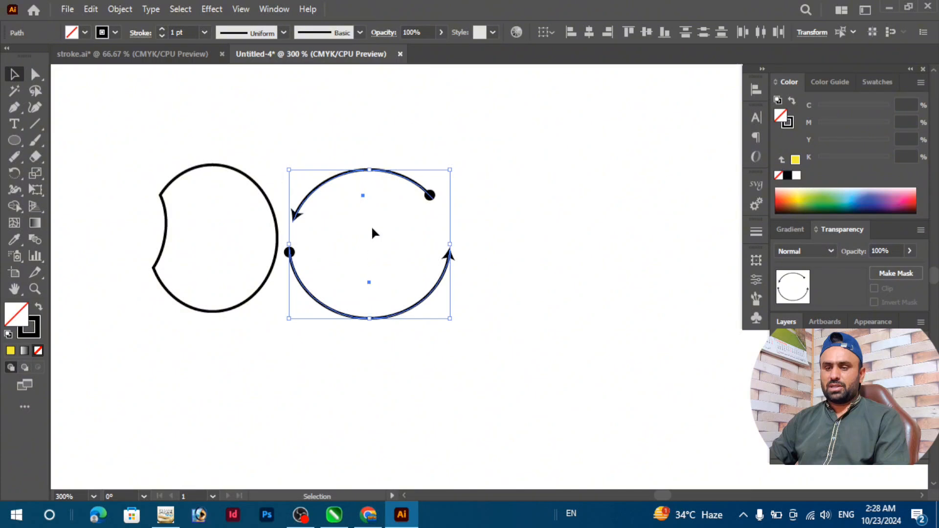
drag(362, 195, 404, 195)
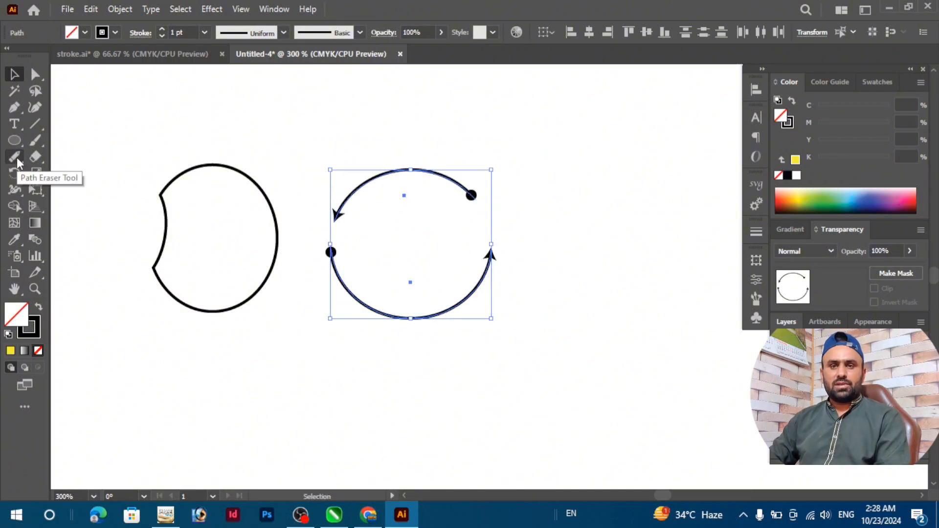
- Try the Eraser across the unselected bitten ellipse's upper-right edge and down through its middle, undoing both strokes
click(16, 161)
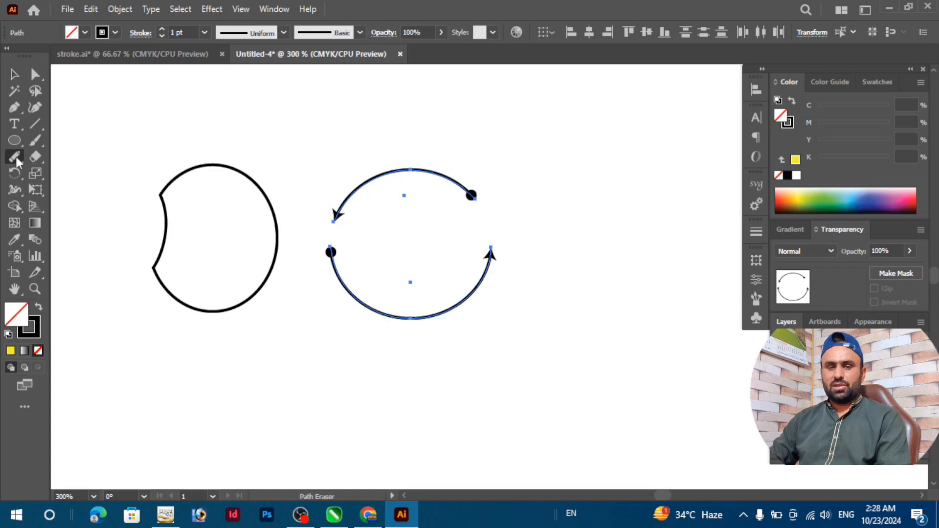
click(43, 158)
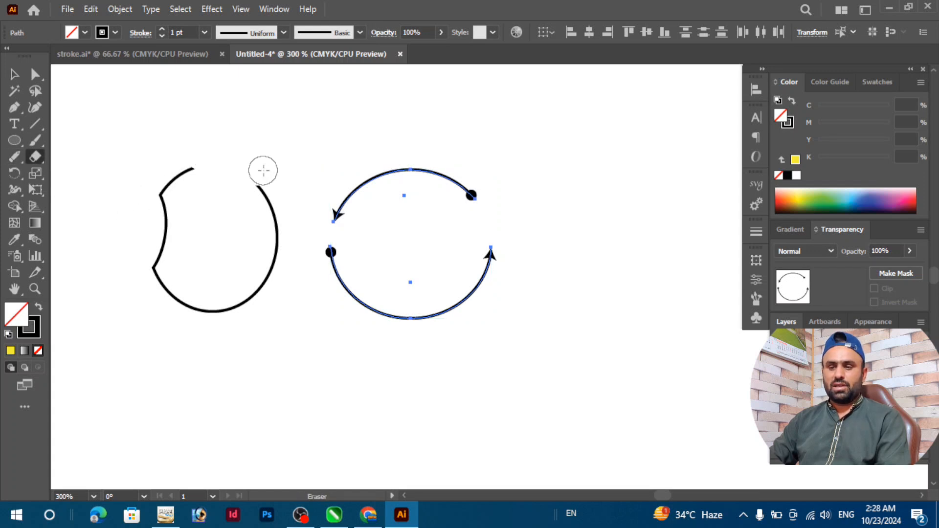
mouse_move(201, 143)
mouse_down()
mouse_move(274, 201)
mouse_move(270, 187)
mouse_up()
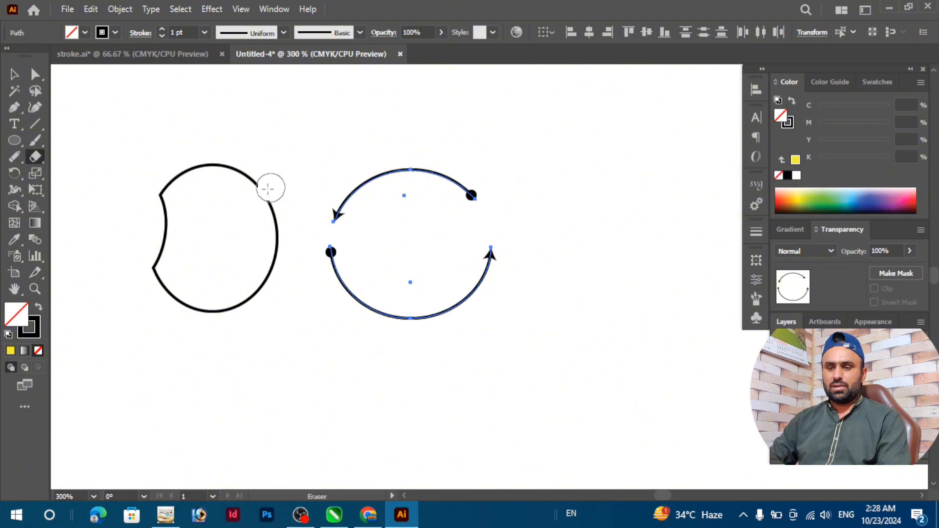
key(ctrl+z)
mouse_move(203, 153)
mouse_down()
mouse_move(242, 168)
mouse_move(205, 293)
mouse_up()
key(ctrl+z)
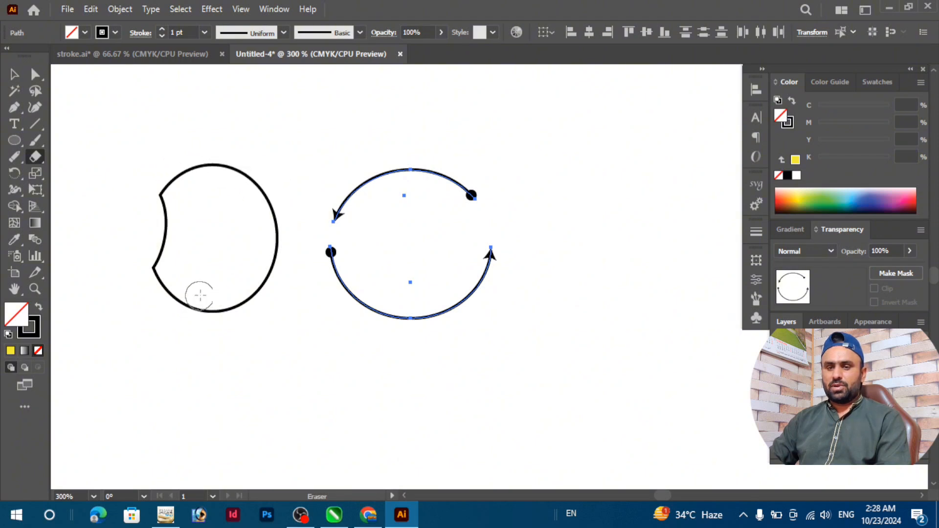
- Select the bitten ellipse and erase a wavy strip along its upper-right edge with the Eraser
click(13, 75)
drag(101, 130, 315, 362)
click(35, 156)
mouse_move(195, 157)
mouse_down()
mouse_move(244, 169)
mouse_move(293, 198)
mouse_up()
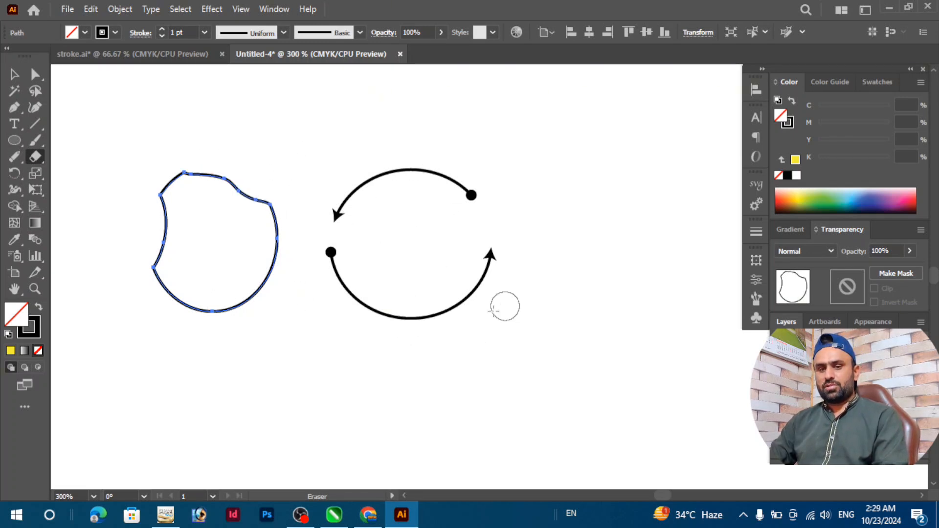
- Select the two arrowed arcs and extend the selection to the bitten ellipse beside them
key(v)
drag(524, 140, 313, 391)
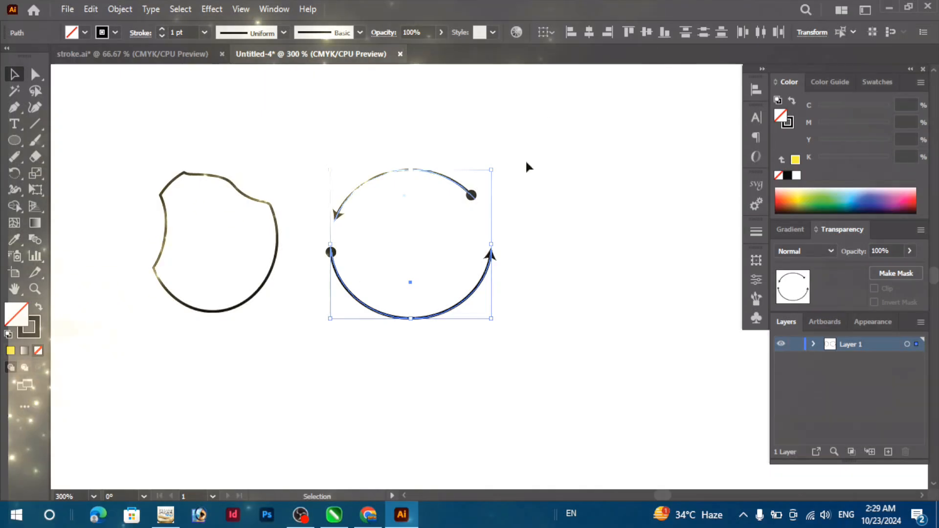
drag(567, 118, 124, 409)
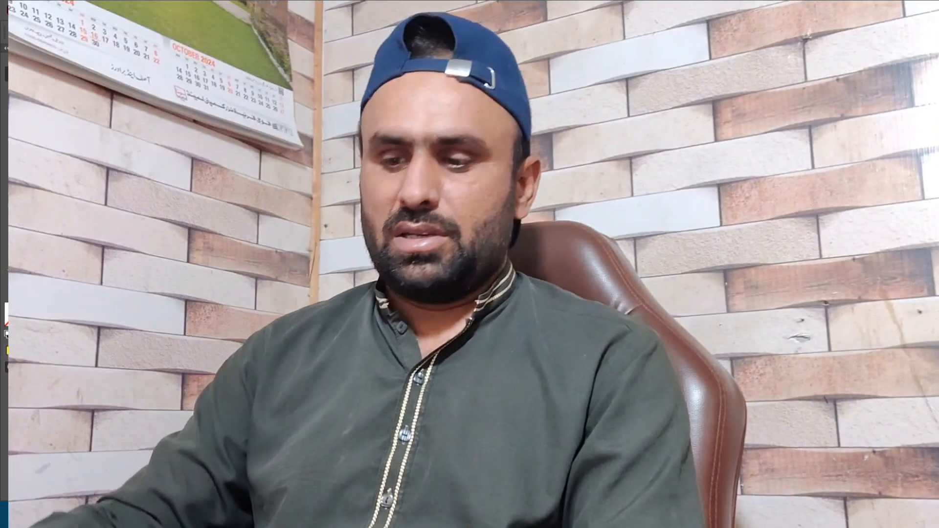